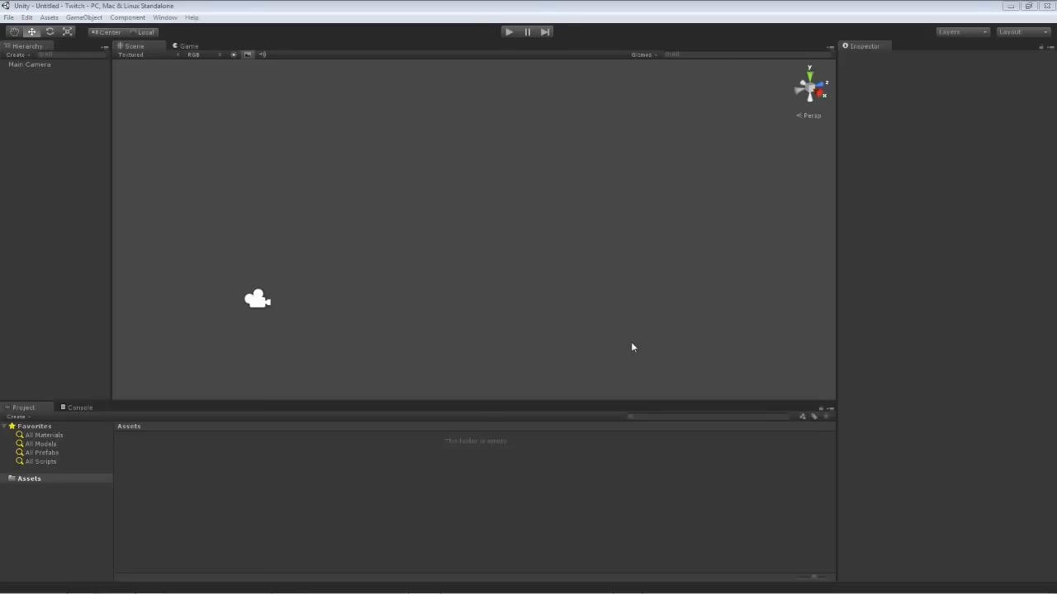
Create a Particle System object in the scene and delete it again
right_click_drag(638, 293, 604, 257)
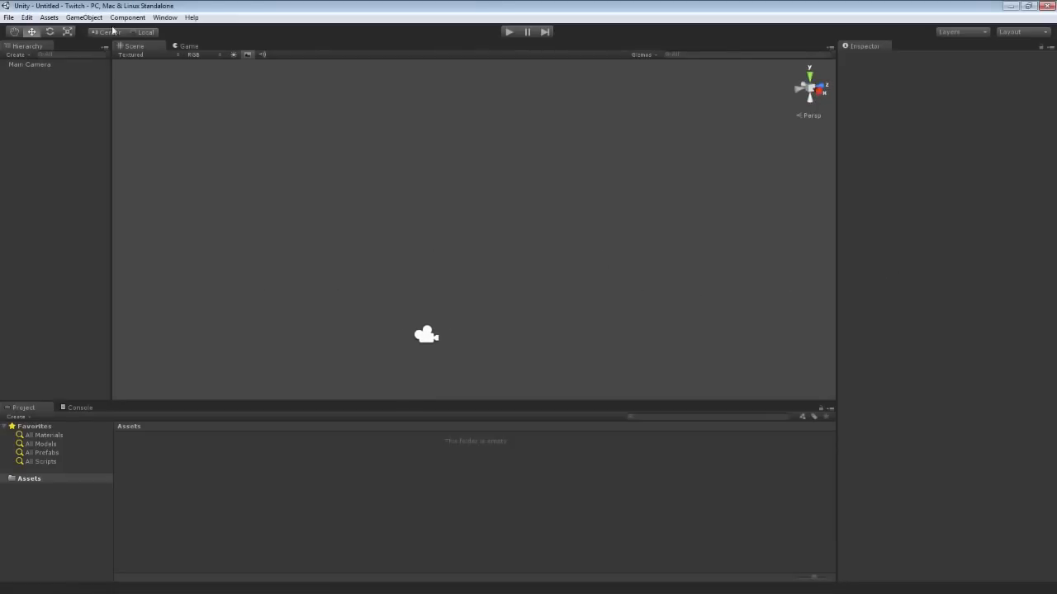
left_click(84, 18)
mouse_move(103, 43)
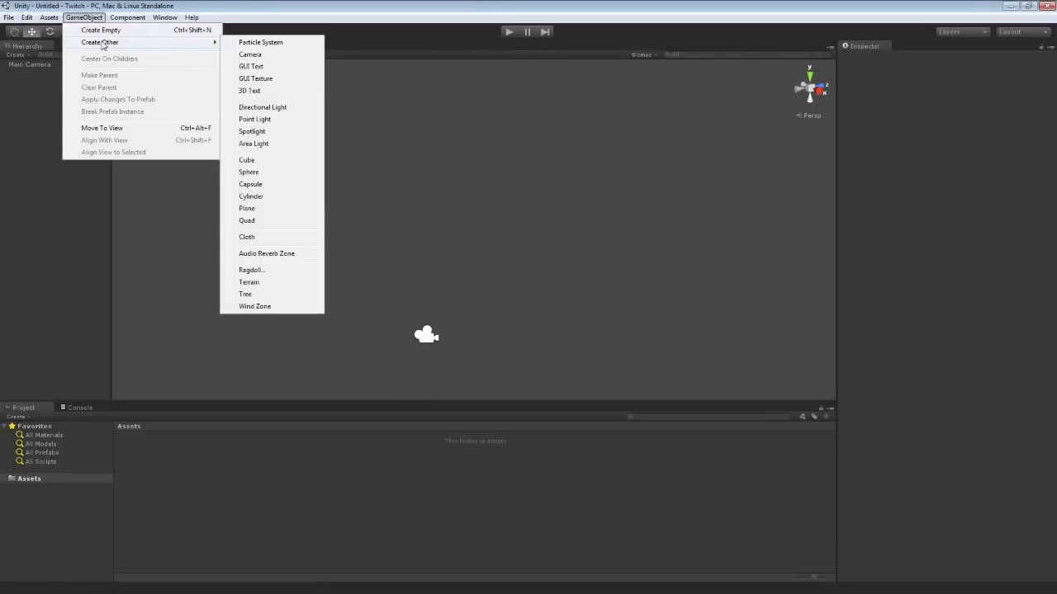
left_click(269, 42)
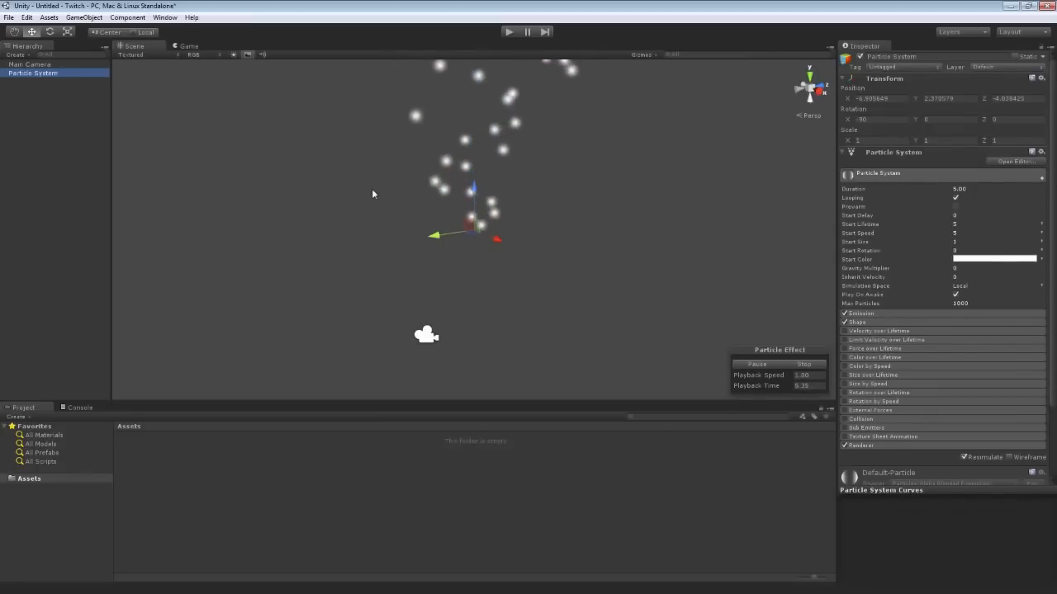
right_click(61, 73)
left_click(79, 132)
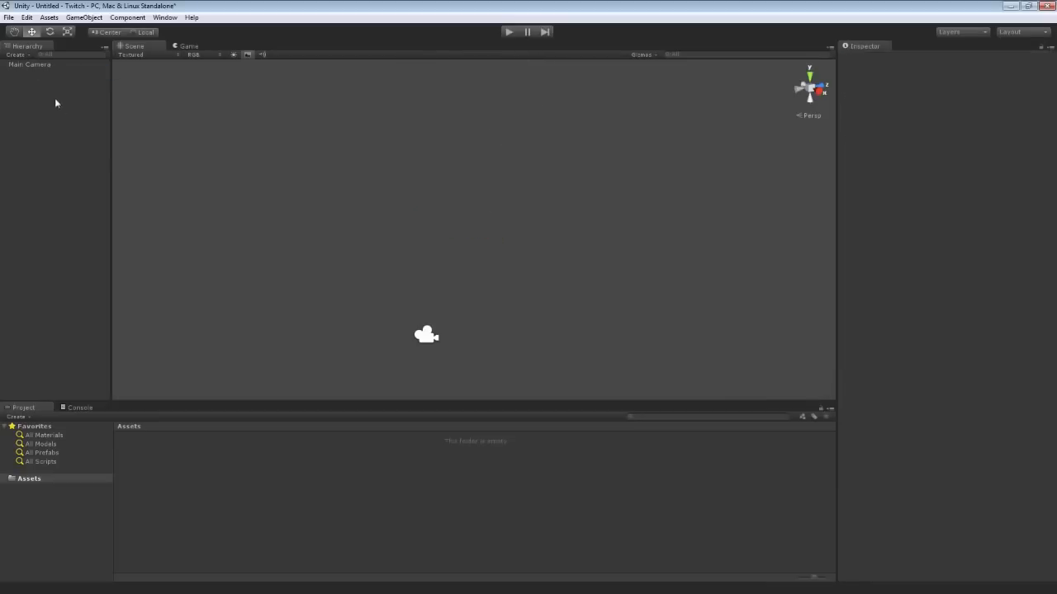
Create a Sphere object in the scene
left_click(83, 17)
mouse_move(214, 45)
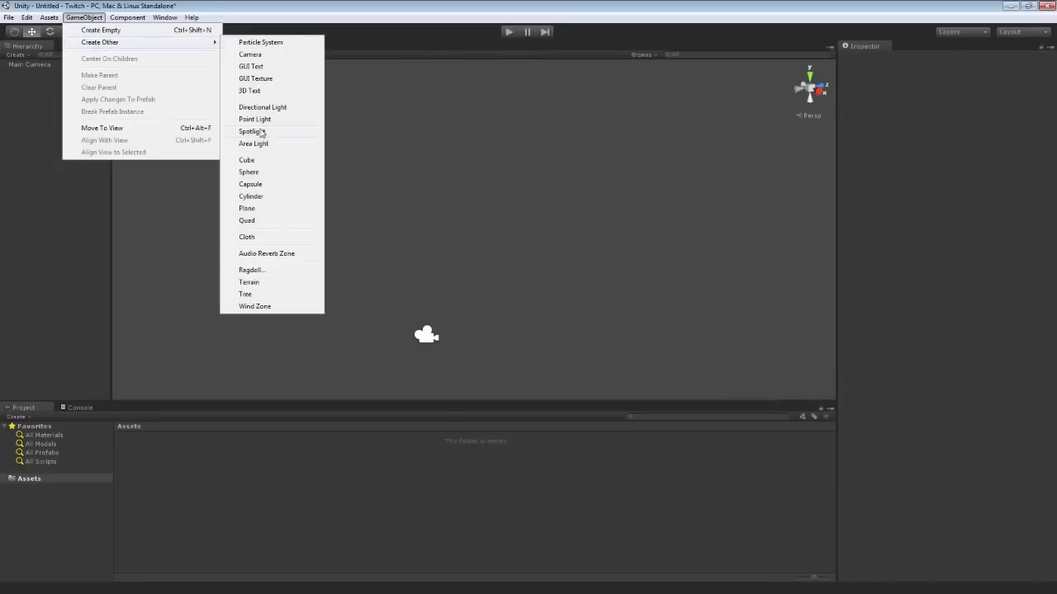
left_click(250, 172)
left_click(580, 212)
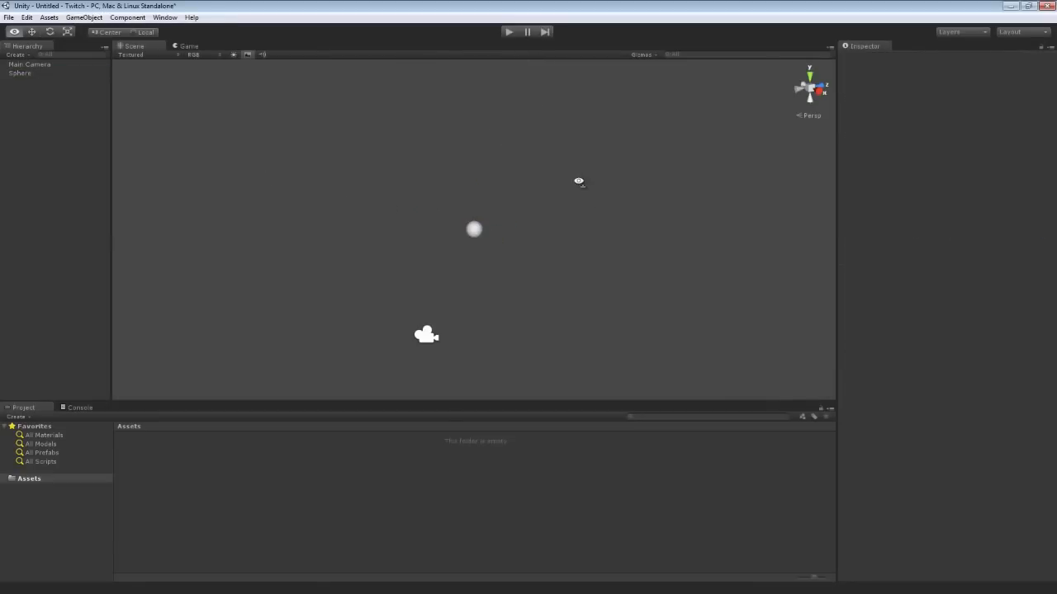
left_click_drag(581, 183, 581, 171, "alt")
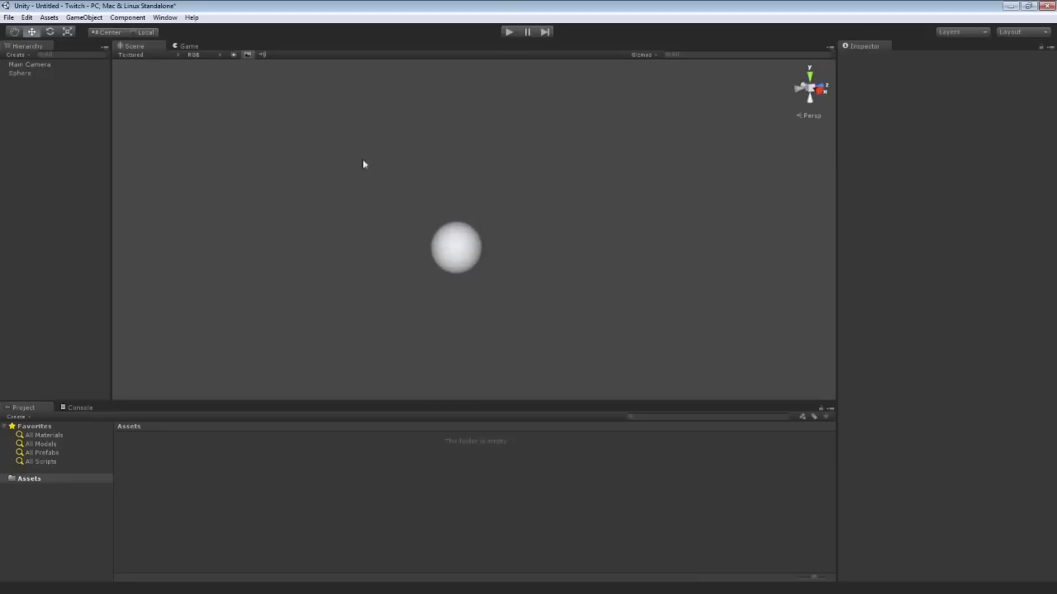
Add a Particle System component to the sphere
left_click(464, 241)
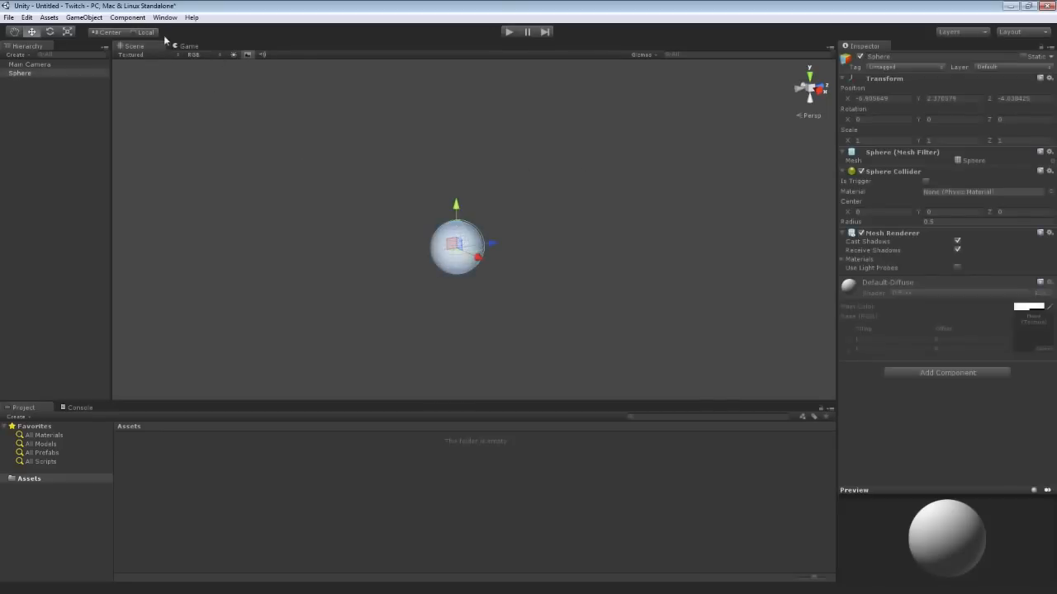
left_click(117, 20)
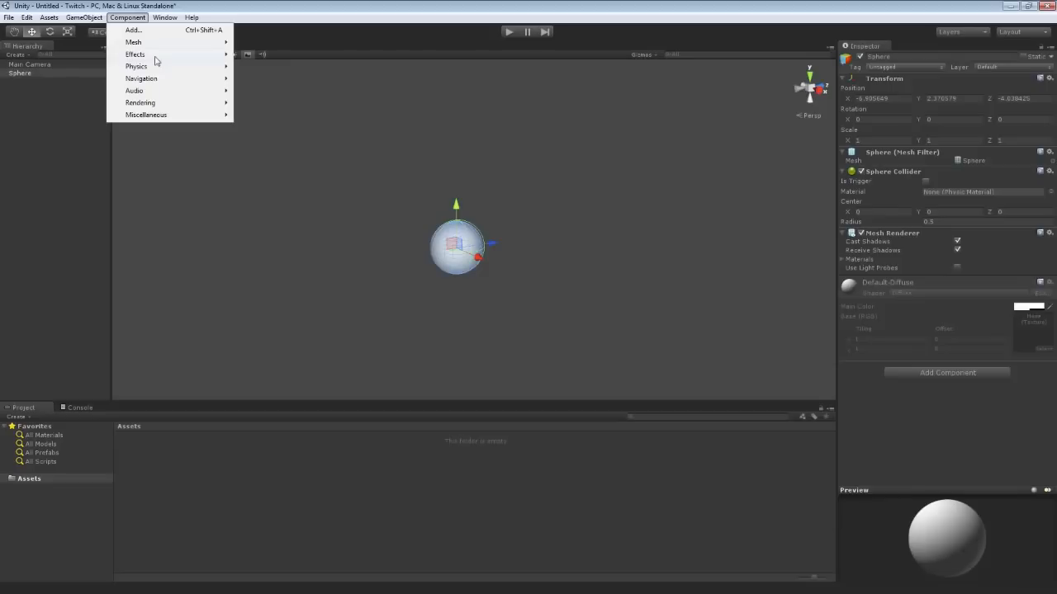
mouse_move(158, 66)
left_click(284, 55)
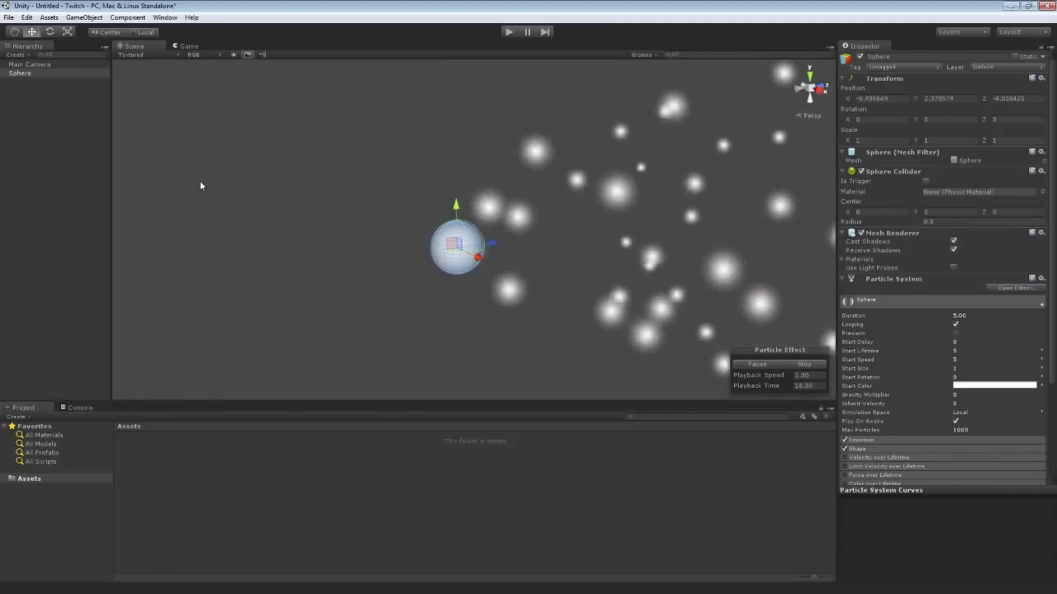
Delete the sphere together with its particle component from the scene
right_click(52, 73)
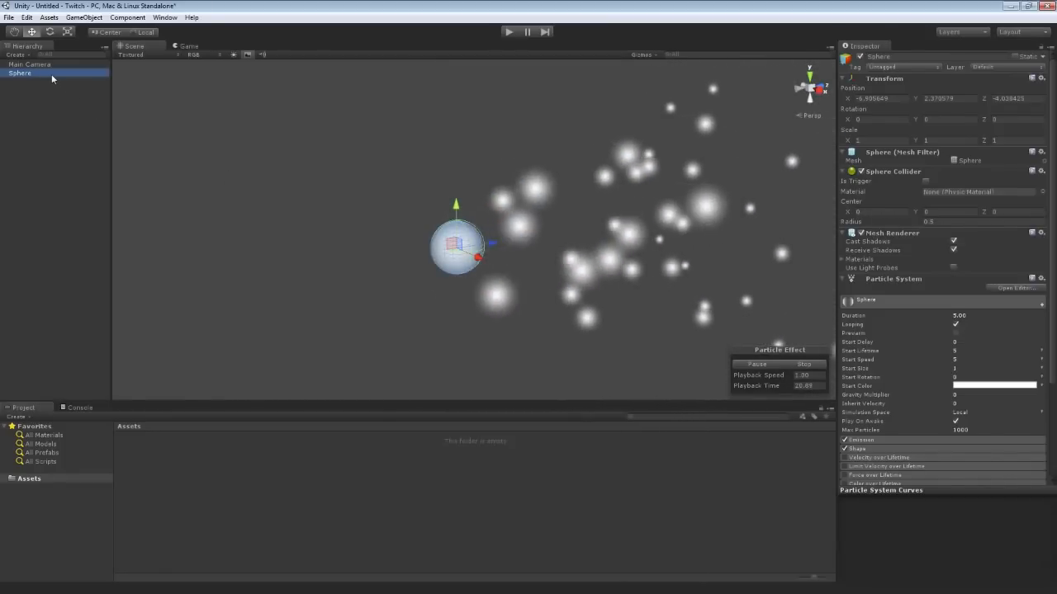
left_click(79, 134)
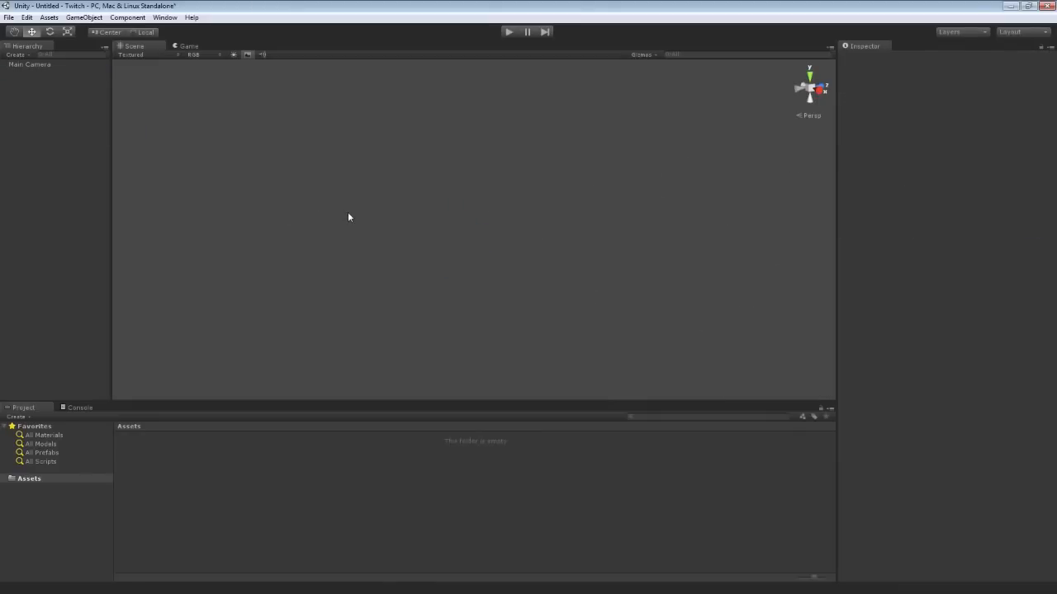
mouse_move(349, 215)
left_mouse_down("alt")
mouse_move(376, 221)
mouse_move(355, 227)
left_mouse_up("alt")
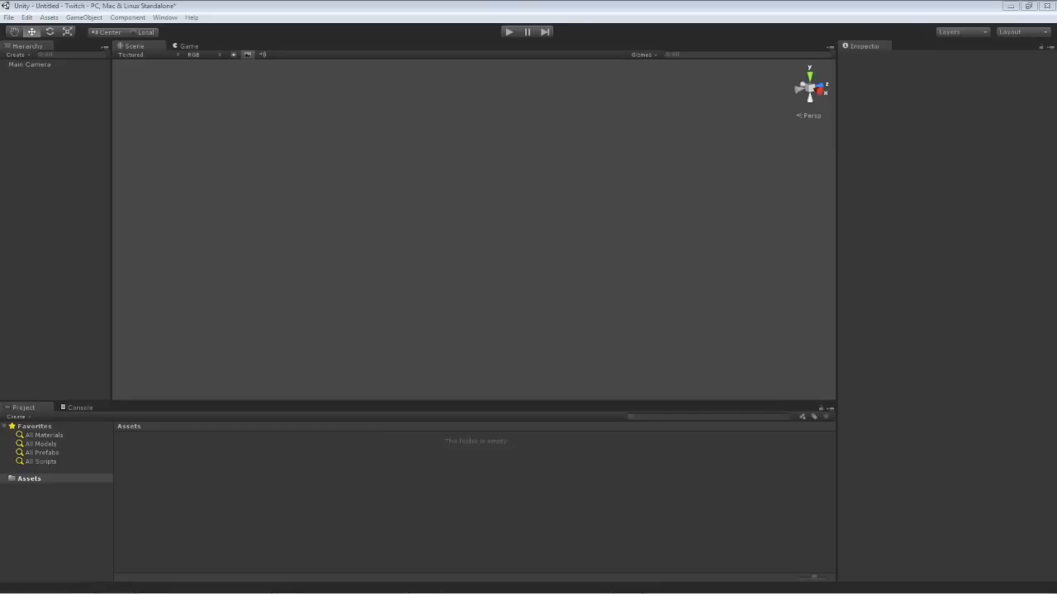
Create a Particle System object and set its position to X 0, Y 0, Z 0
left_click(35, 55)
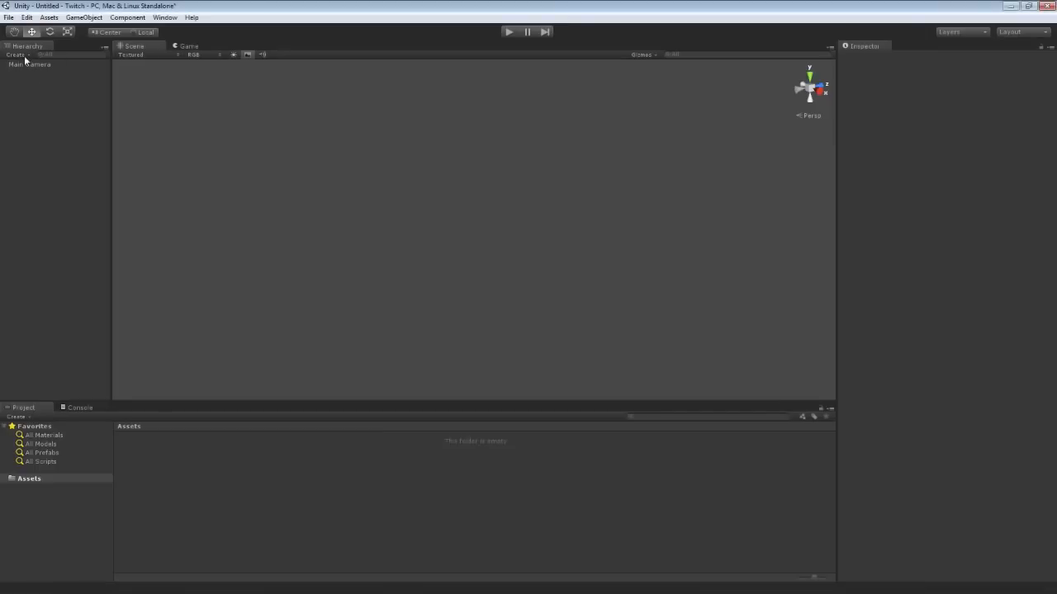
left_click(36, 67)
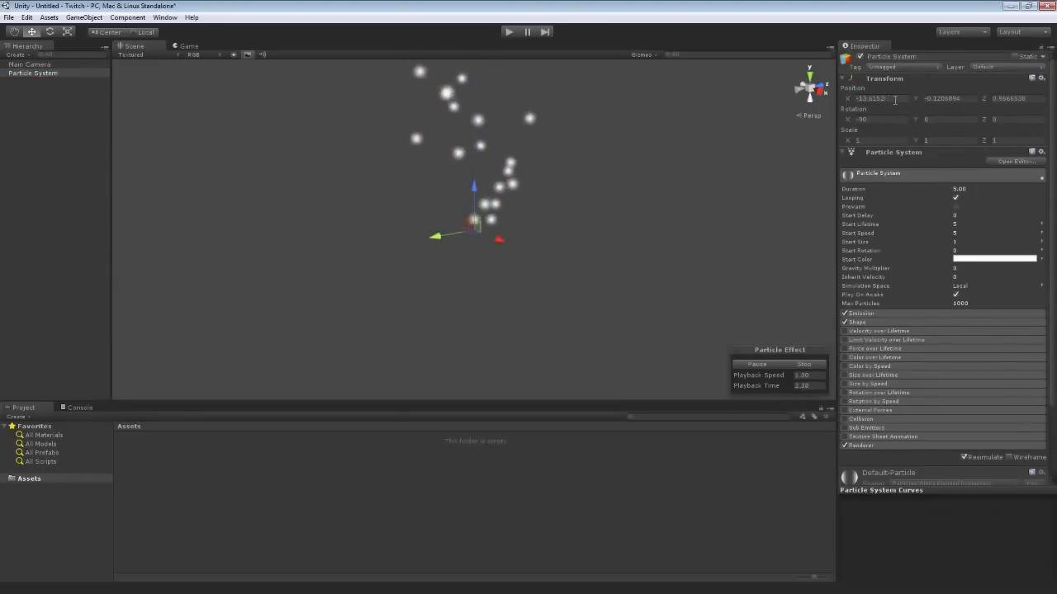
type("00")
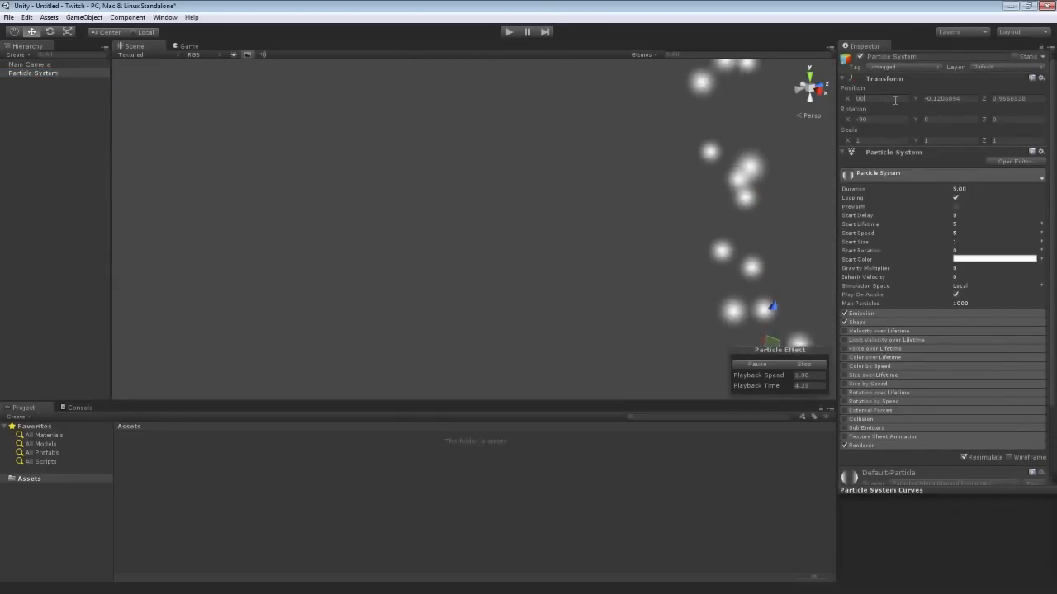
key("Tab")
type("0")
key("Tab")
type("0")
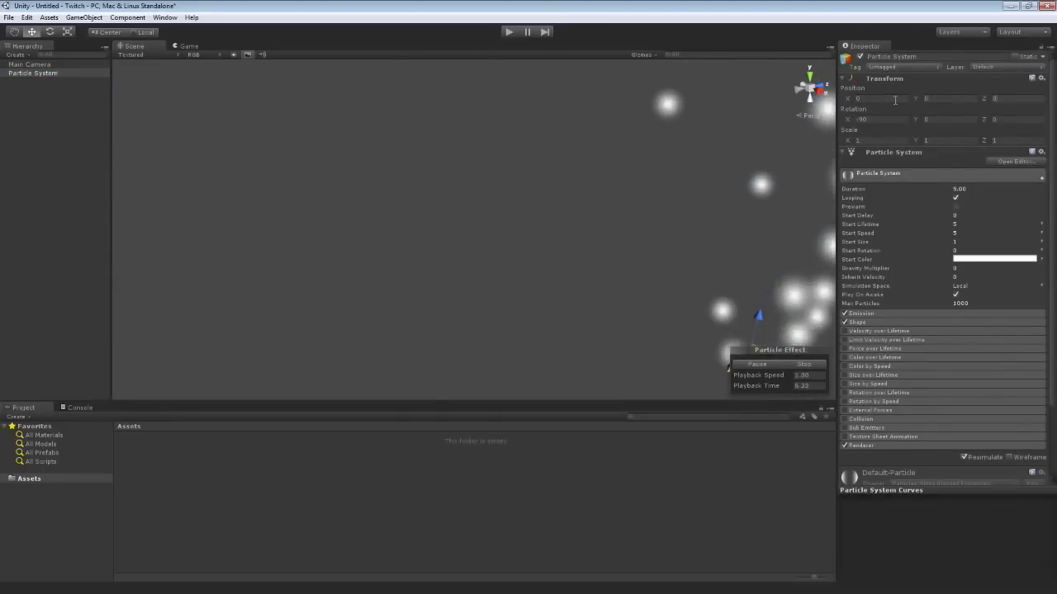
Preview the particles through the main camera, reselect the particle system and stop its preview playback
left_click_drag(599, 227, 528, 219, "alt")
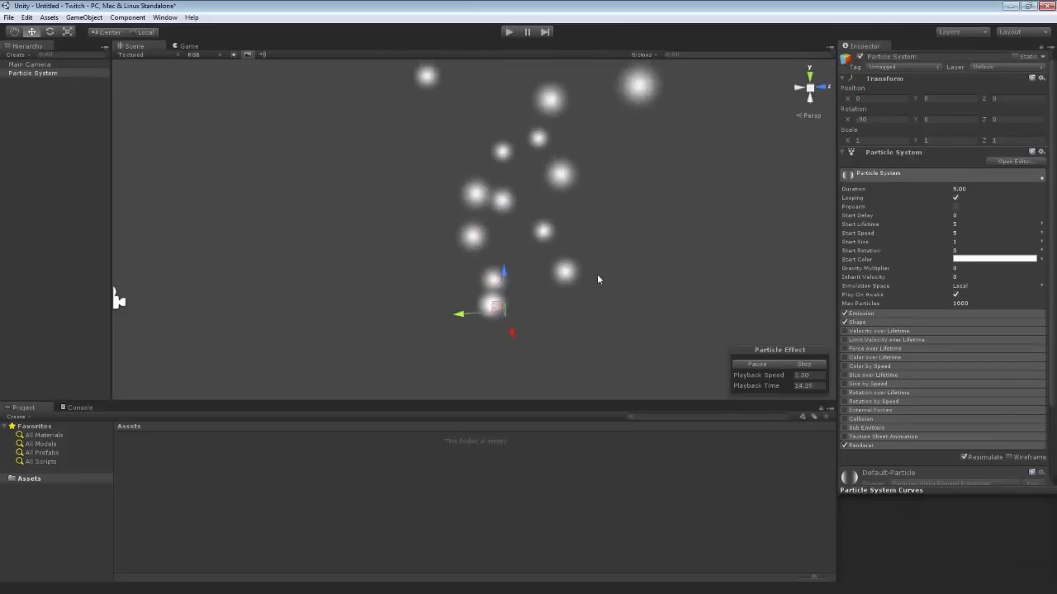
left_click(30, 65)
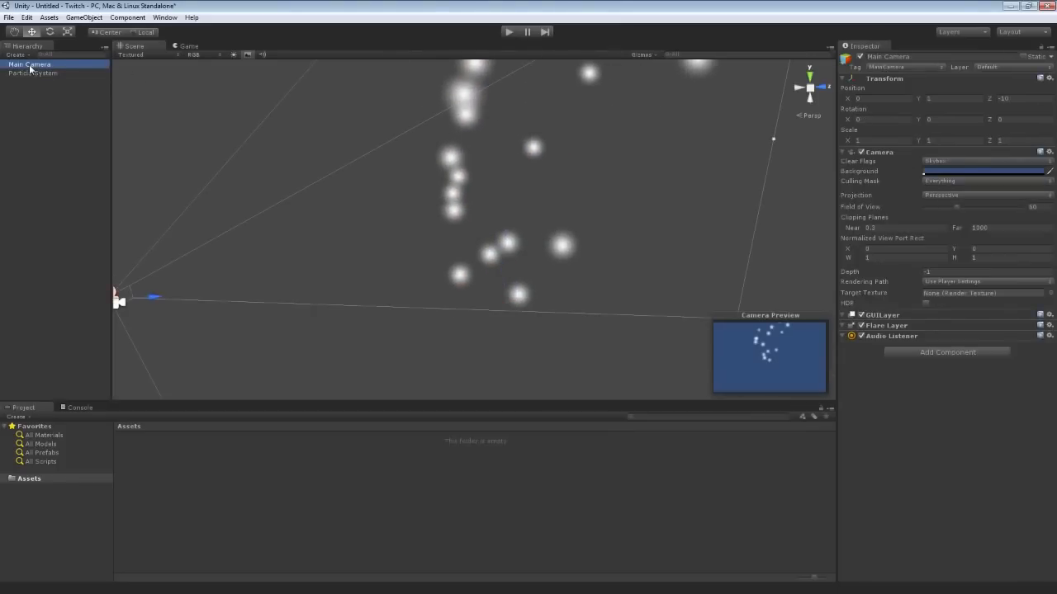
left_click(30, 74)
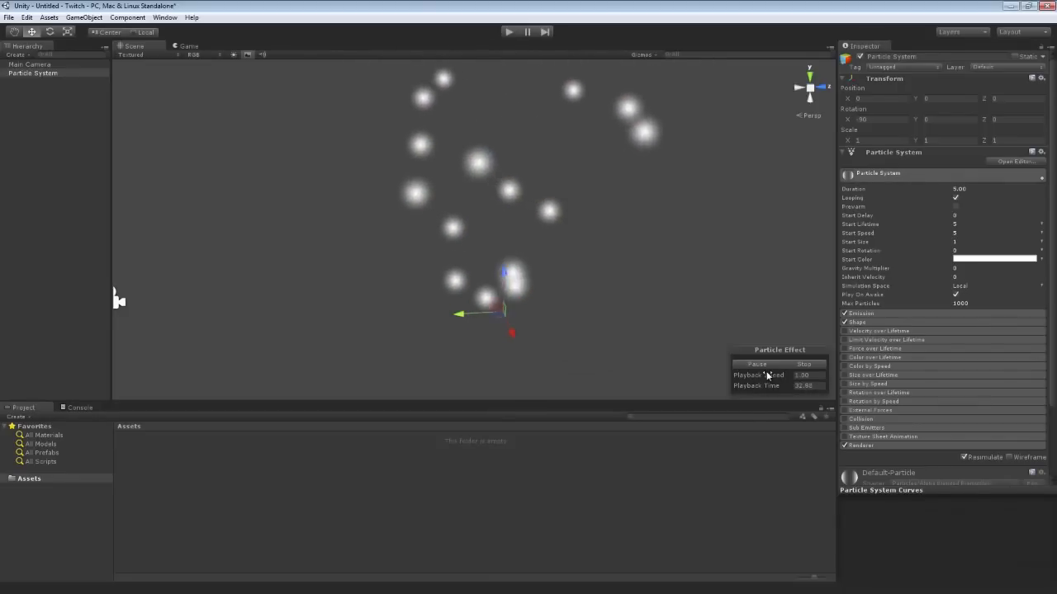
left_click(799, 365)
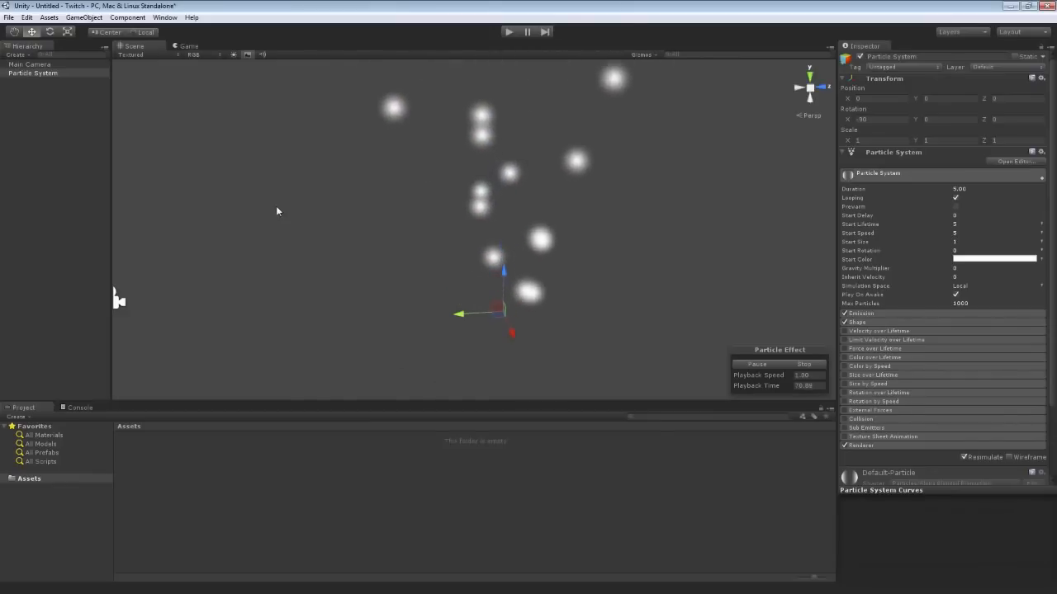
Create a second Particle System object and move it toward the camera to about Z -12.1
left_click(16, 55)
left_click(33, 66)
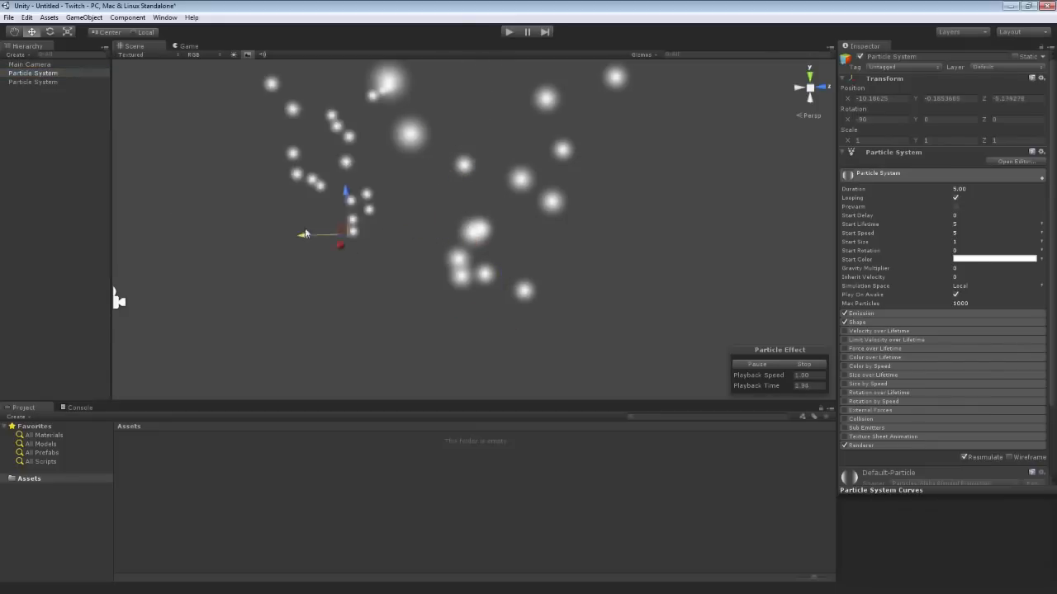
left_click_drag(305, 234, 186, 238)
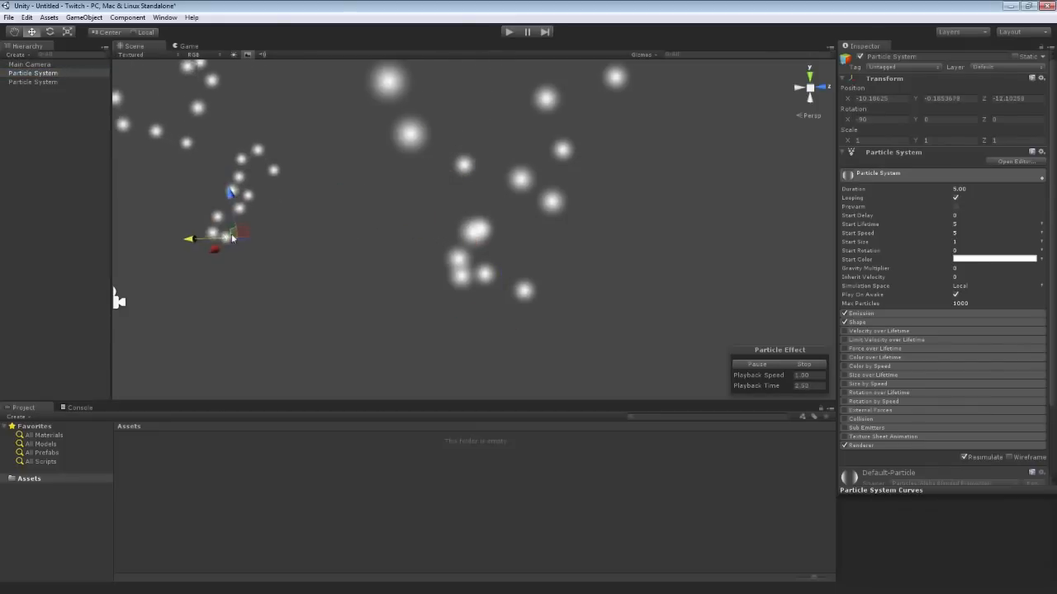
Select the two particle systems alternately to compare how their previews play when selected
left_click(29, 82)
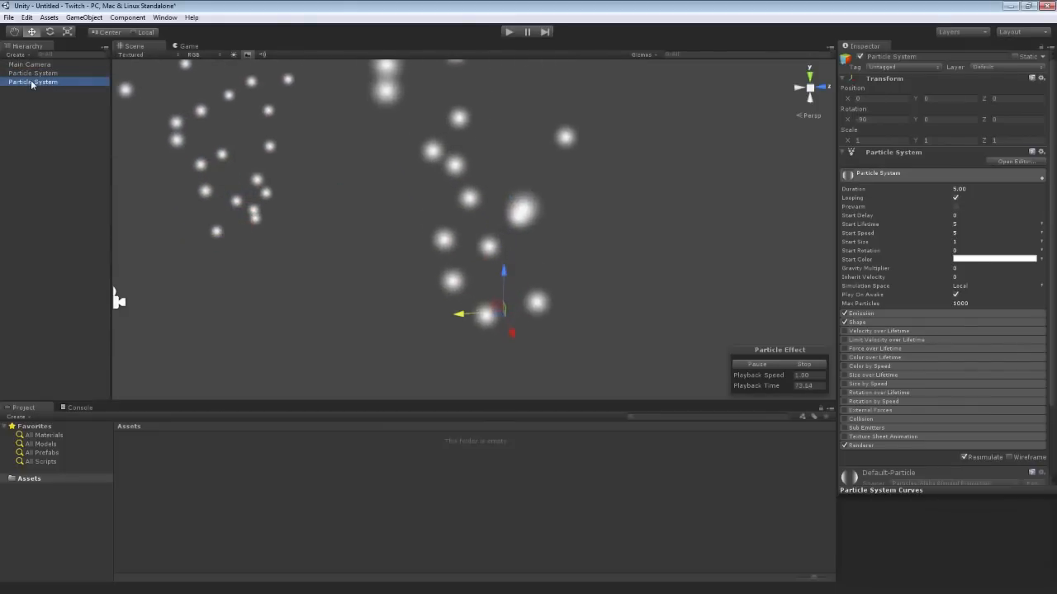
left_click(31, 73)
left_click(31, 81)
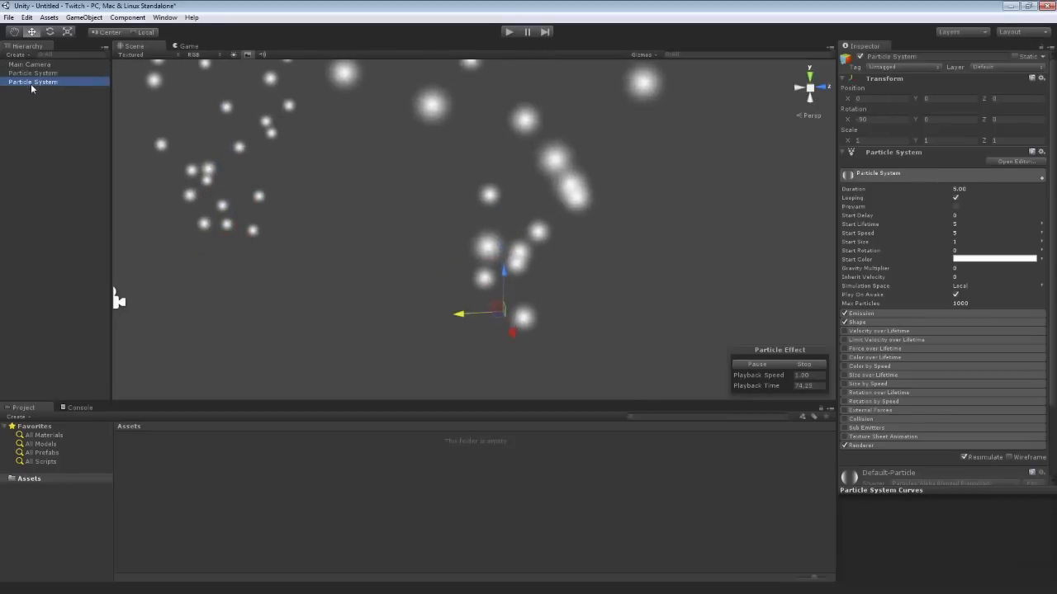
left_click(31, 72)
left_click(32, 81)
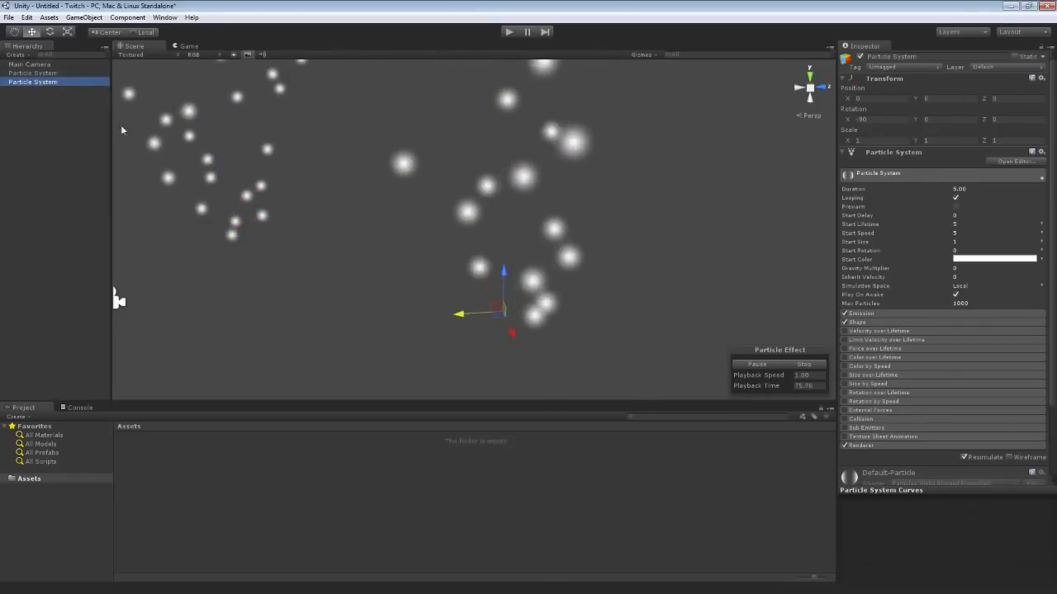
Rotate the second particle system about its X axis to about -15 degrees so it emits toward the first
left_click(51, 72)
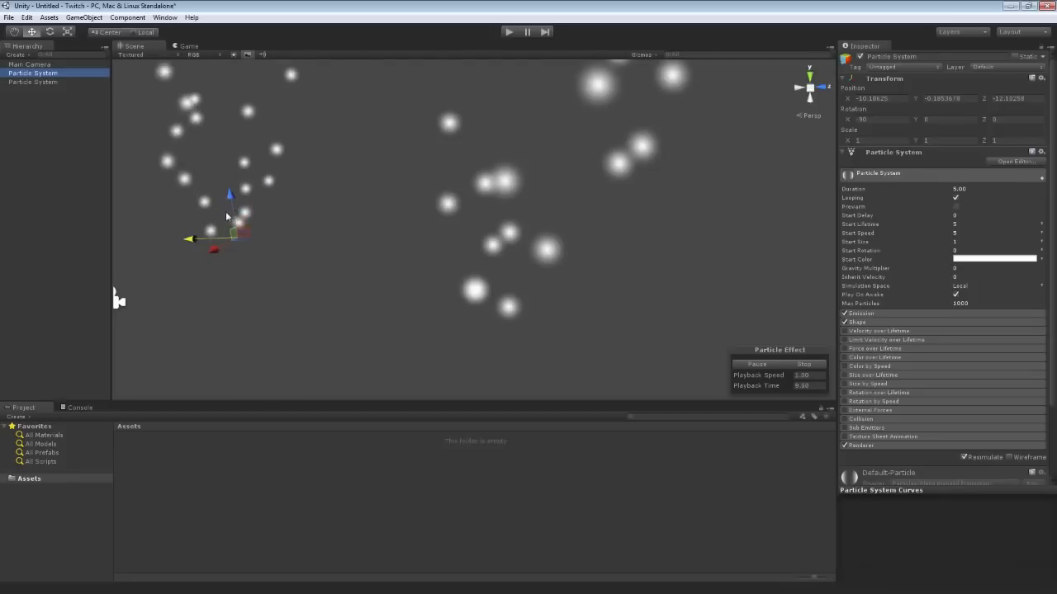
key("e")
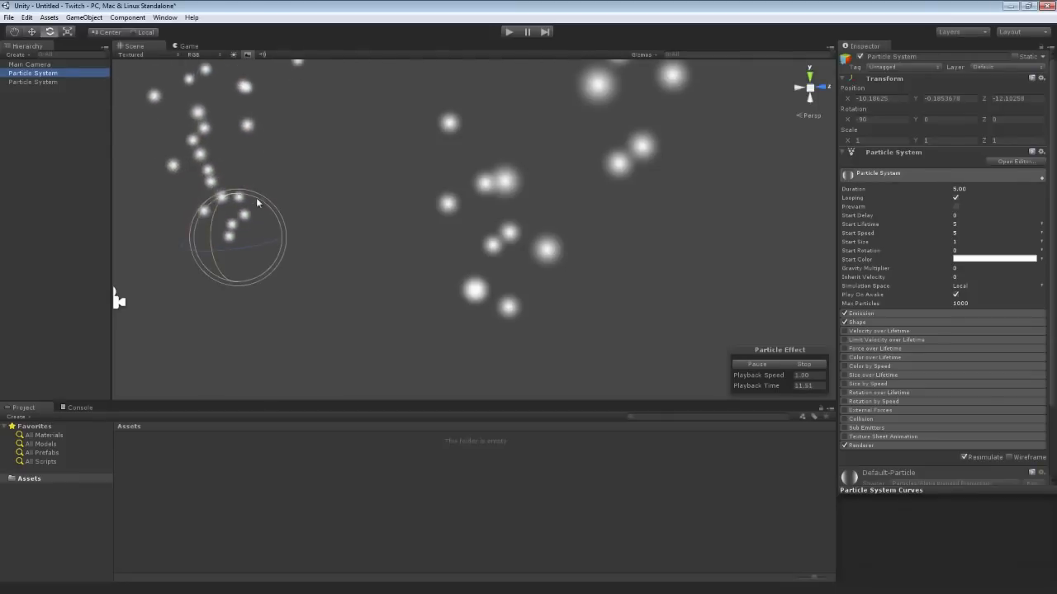
left_click_drag(246, 226, 371, 312)
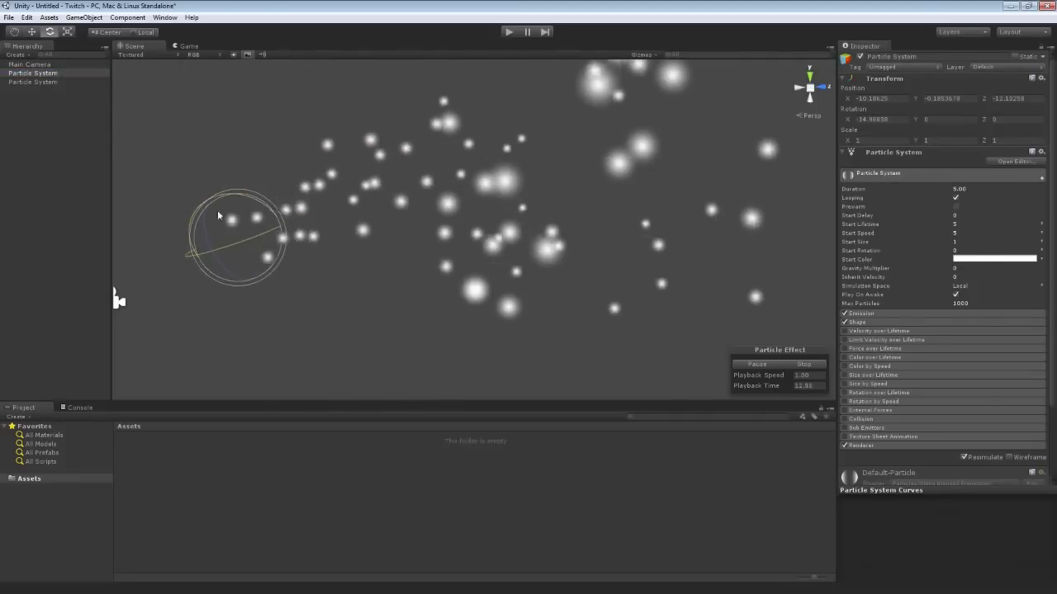
Switch selection between the rotated particle system and the one at the origin to compare their separate playback
left_click(44, 81)
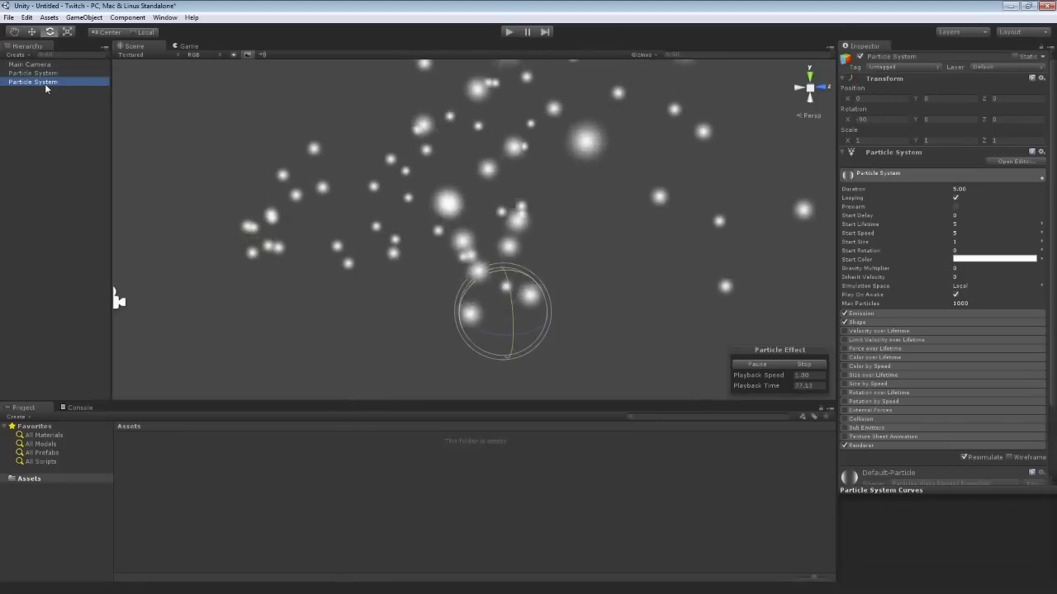
left_click(41, 73)
left_click(40, 83)
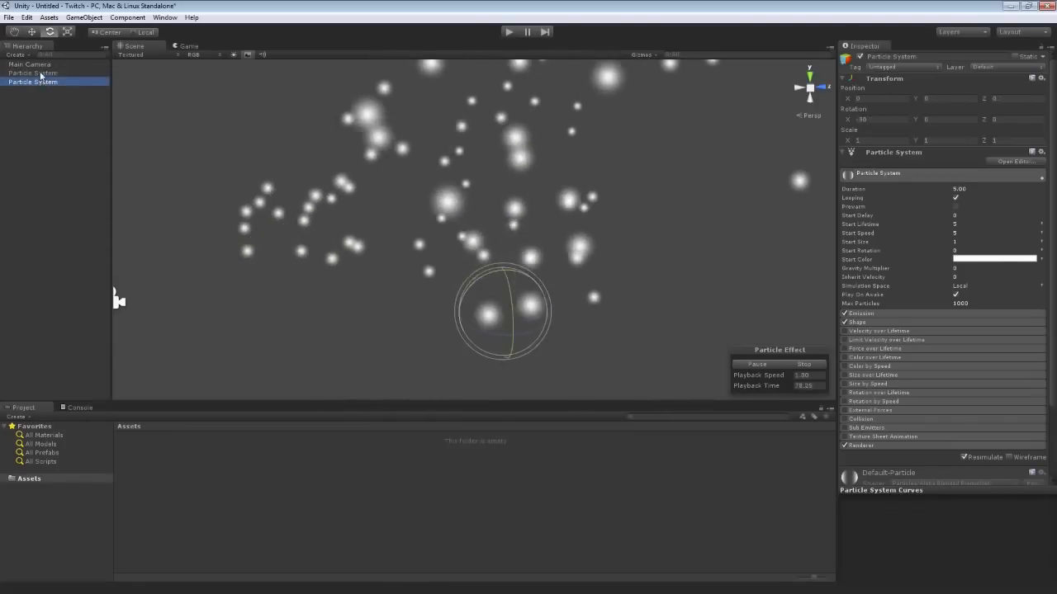
left_click(40, 73)
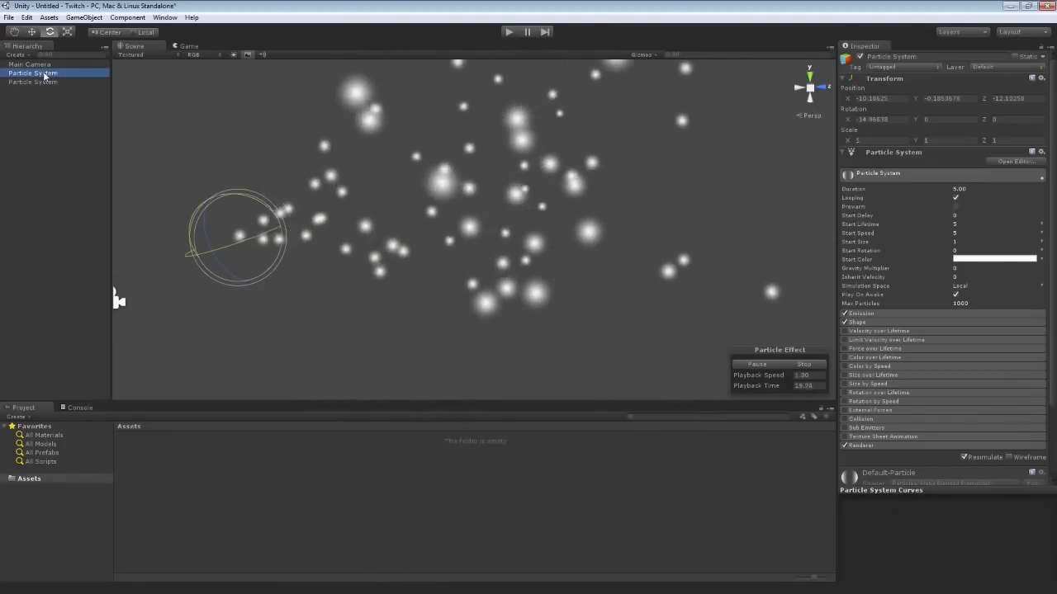
Make the origin particle system a child of the rotated one and select each to preview both playing together
left_click_drag(46, 83, 46, 73)
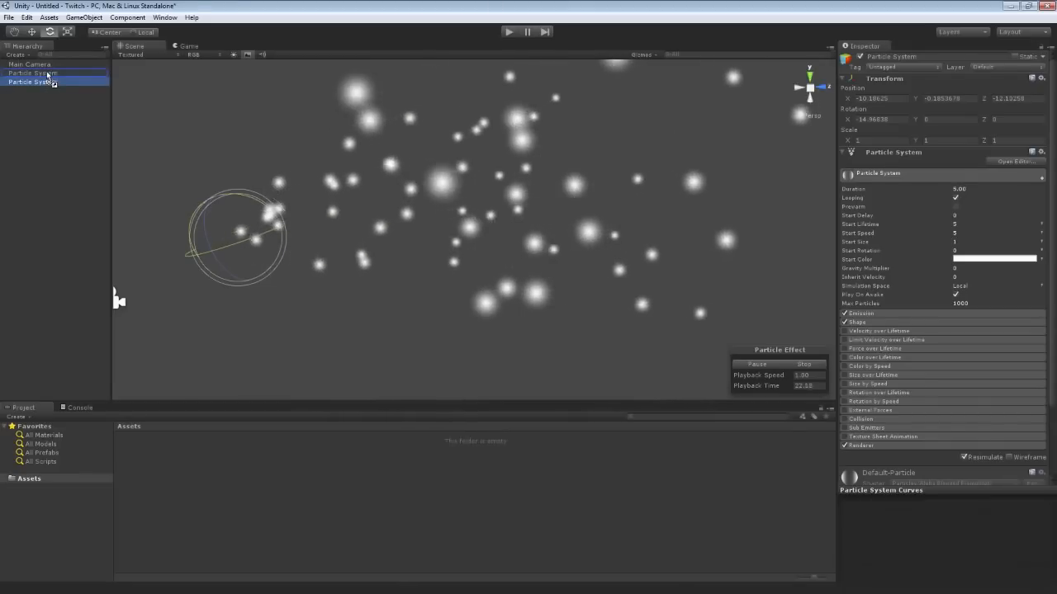
left_click(5, 74)
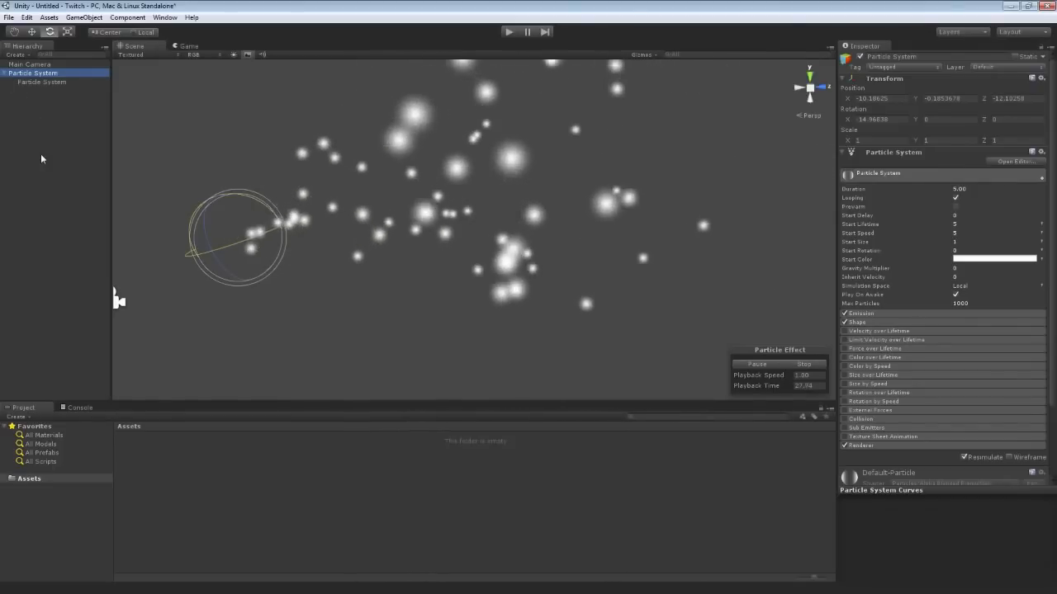
left_click(43, 73)
left_click(45, 84)
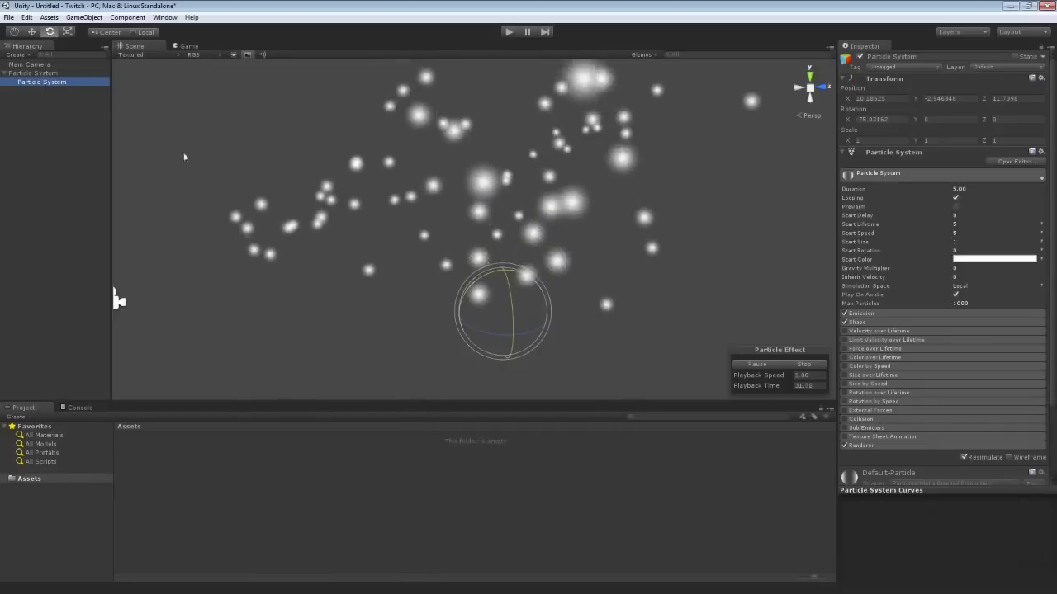
Delete the child particle system and its parent particle system from the scene
left_click(760, 363)
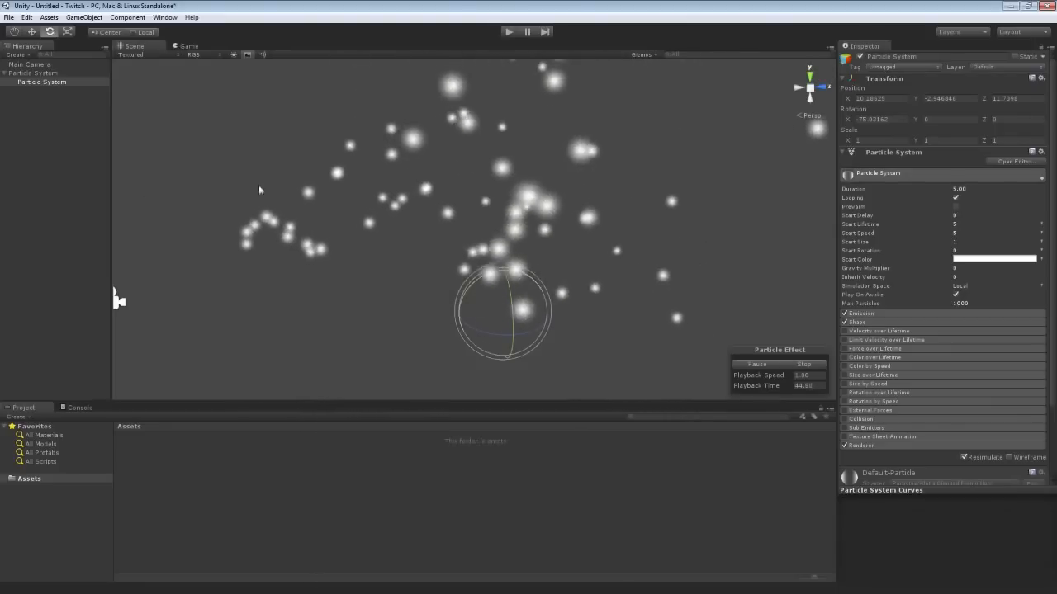
right_click(61, 84)
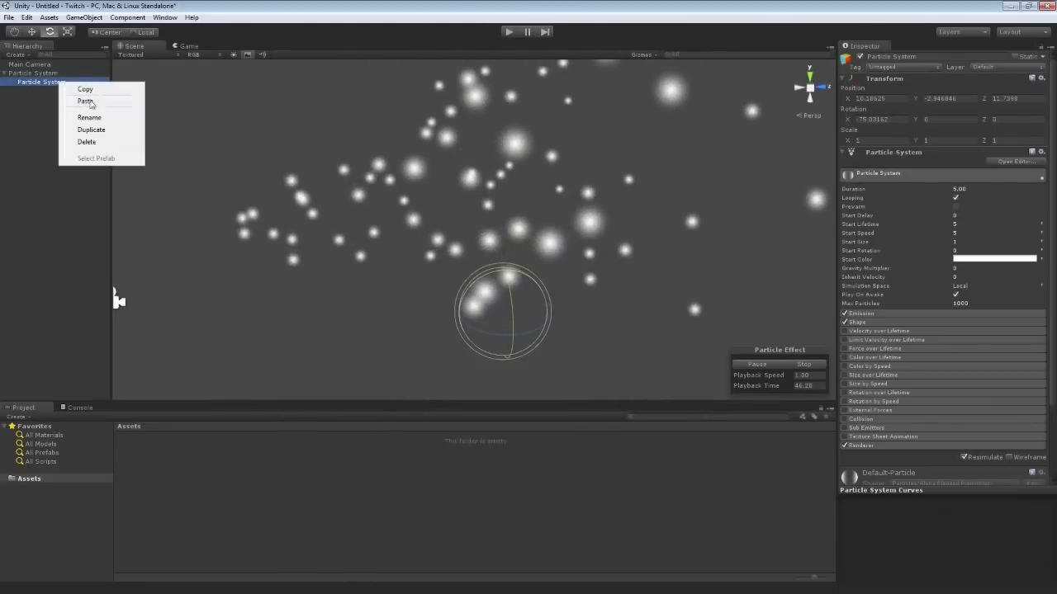
left_click(86, 142)
left_click(36, 76)
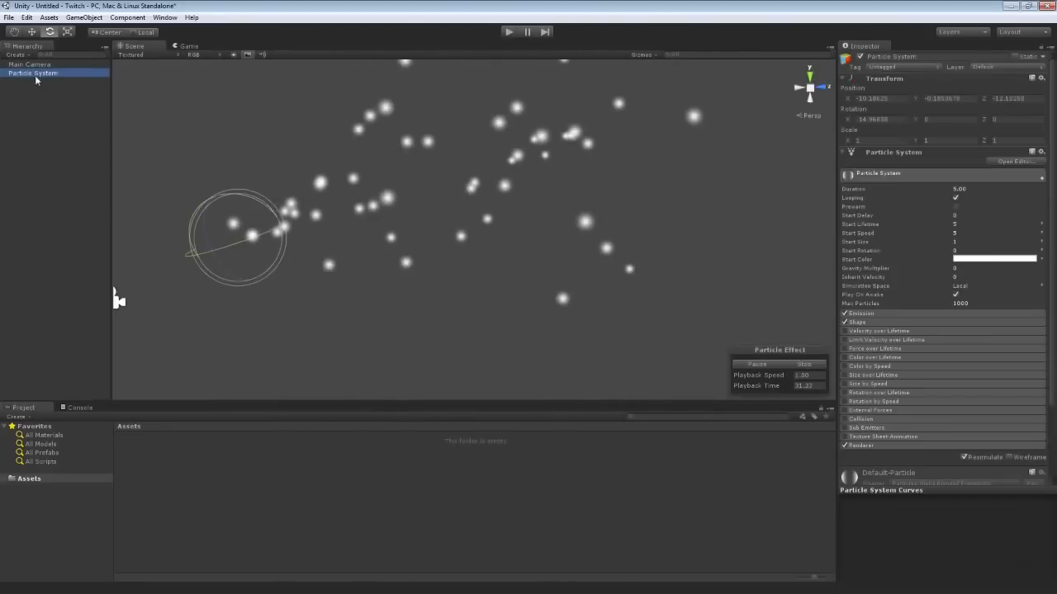
right_click(35, 75)
left_click(62, 134)
Create a new particle system and set its position to 0, 0, 0
left_click(16, 54)
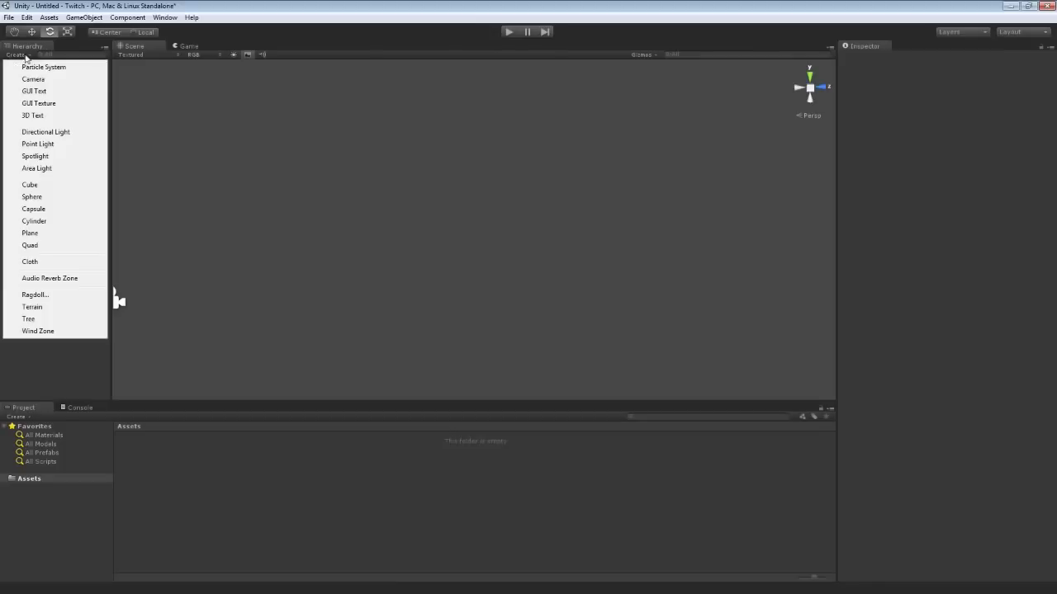
left_click(41, 67)
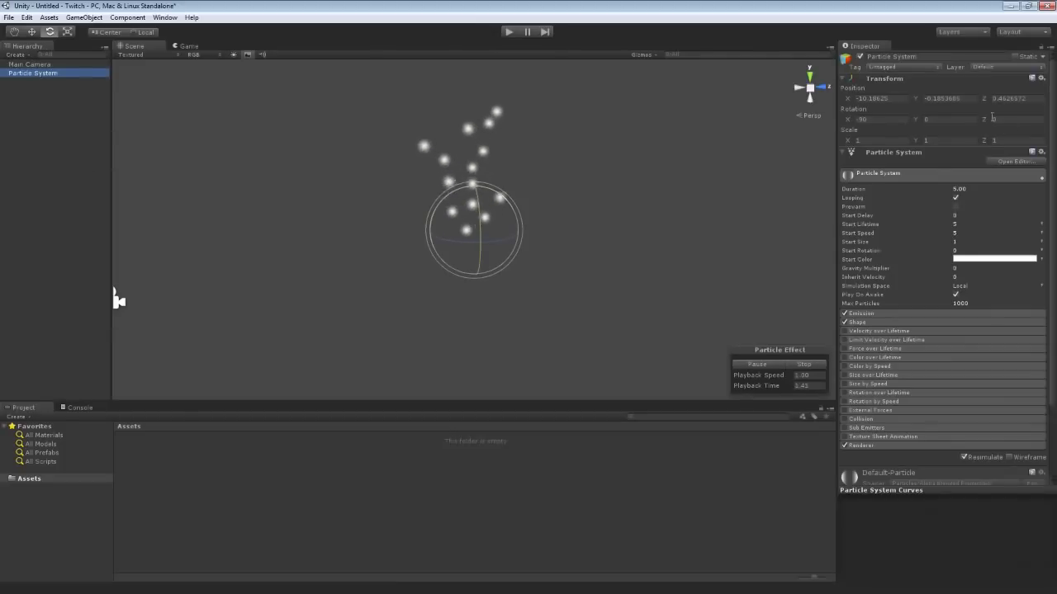
type("0")
key("Tab")
type("0")
key("Tab")
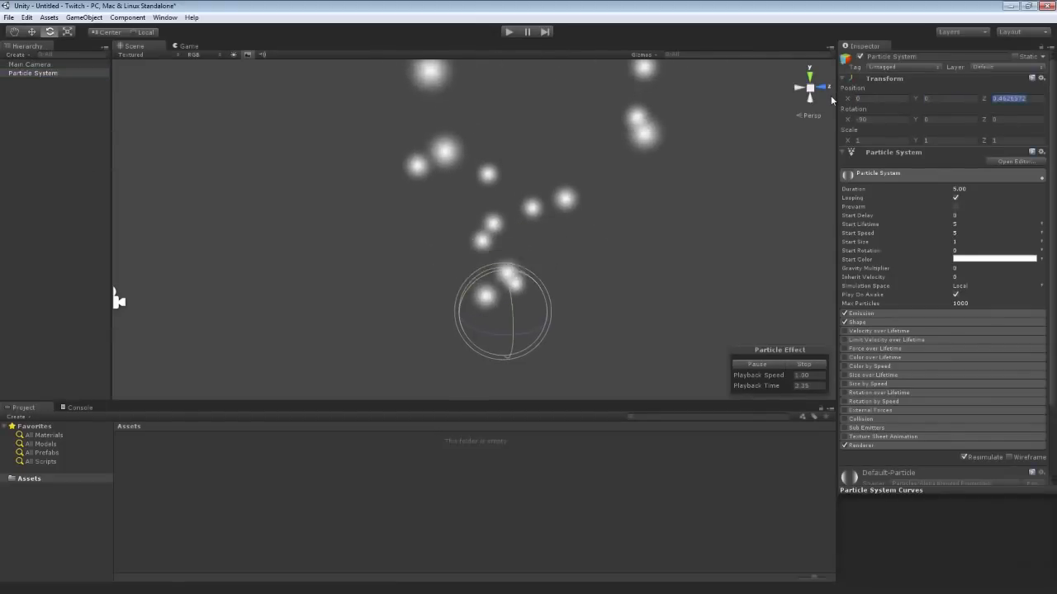
left_click_drag(340, 273, 654, 282, "alt")
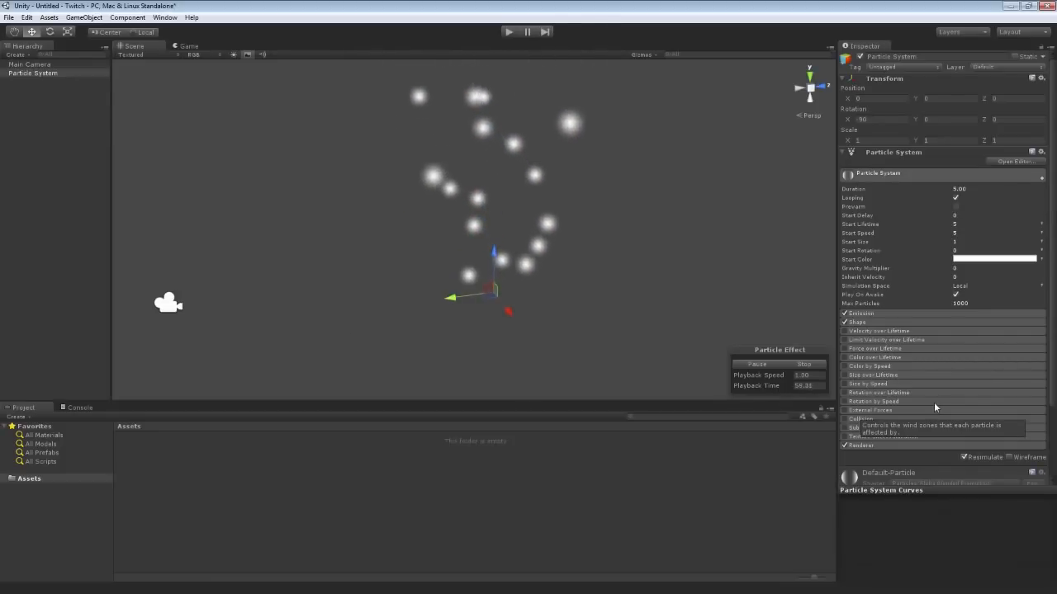
Open the particle editor, add two child particle systems, and reveal them under their parent in the hierarchy
left_click(1001, 162)
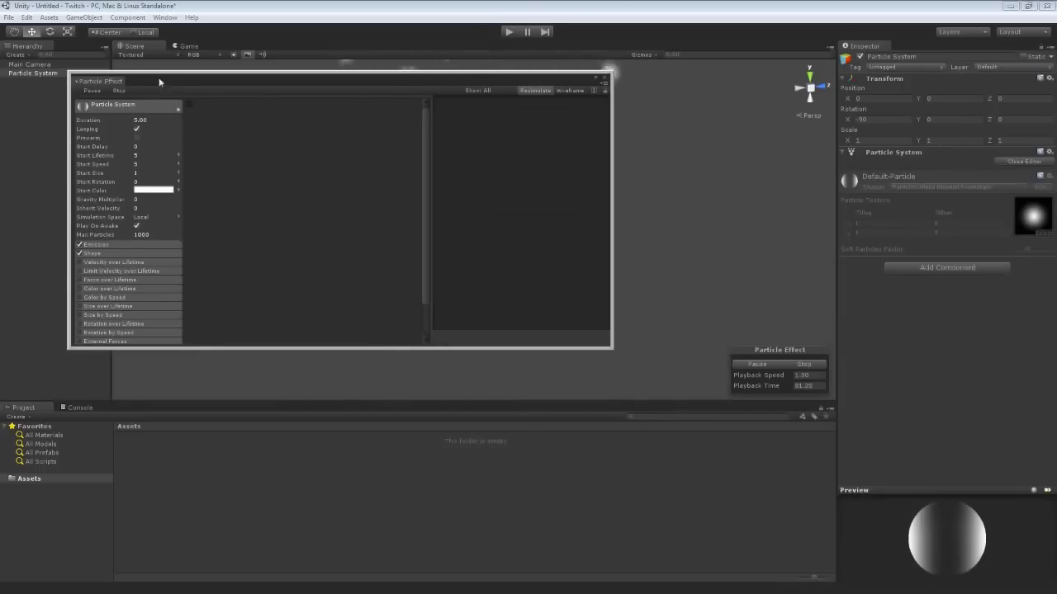
left_click_drag(103, 84, 248, 131)
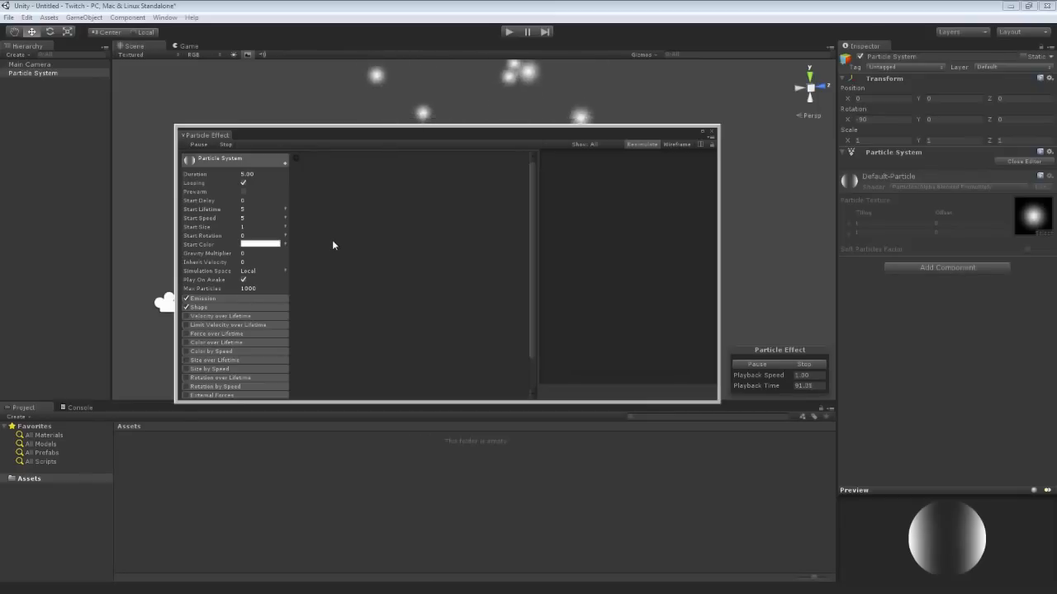
left_click(295, 157)
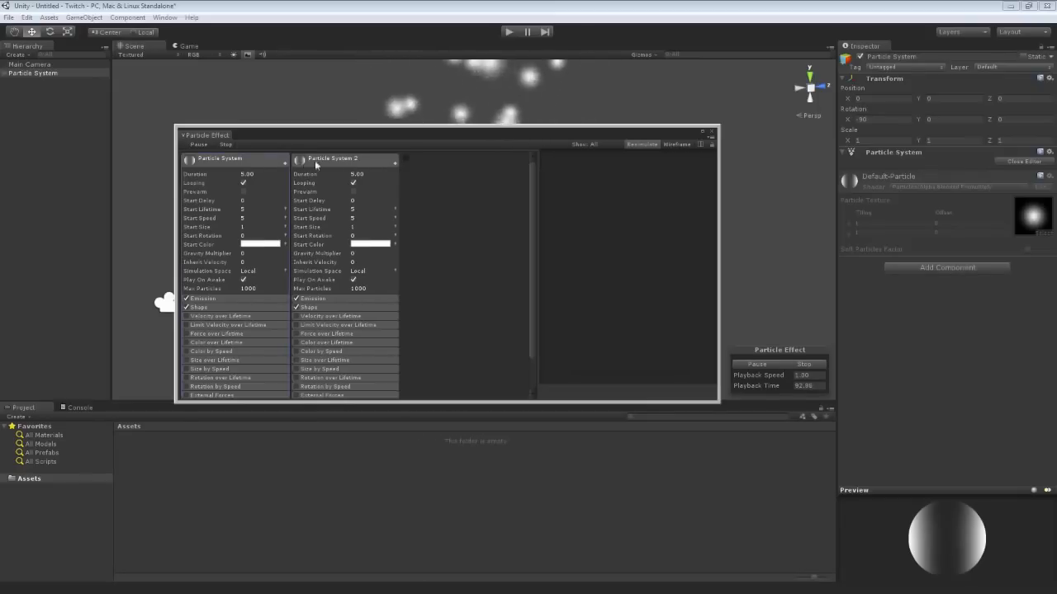
left_click(406, 158)
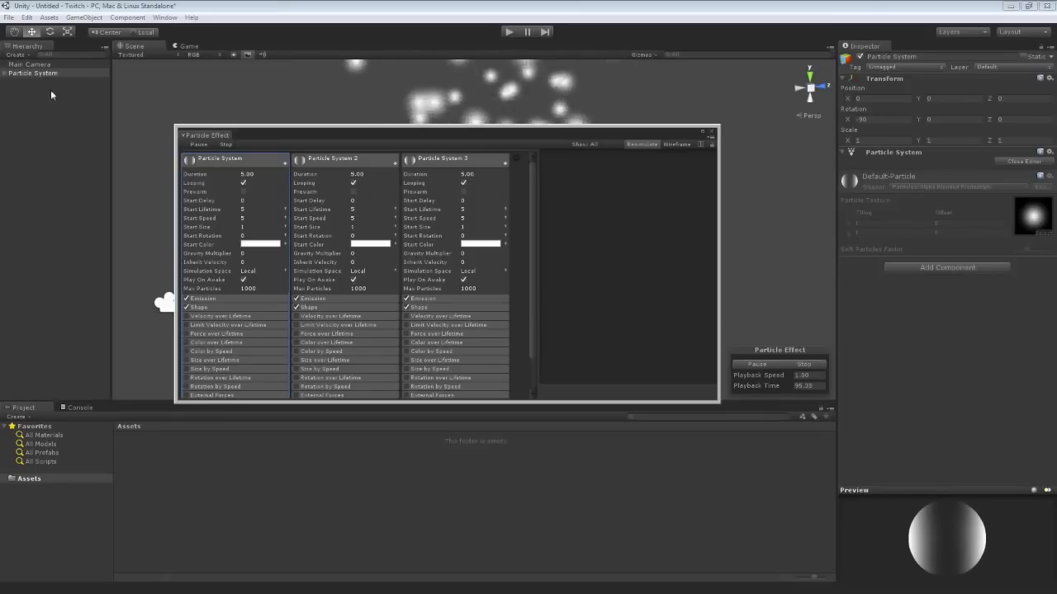
left_click(33, 73)
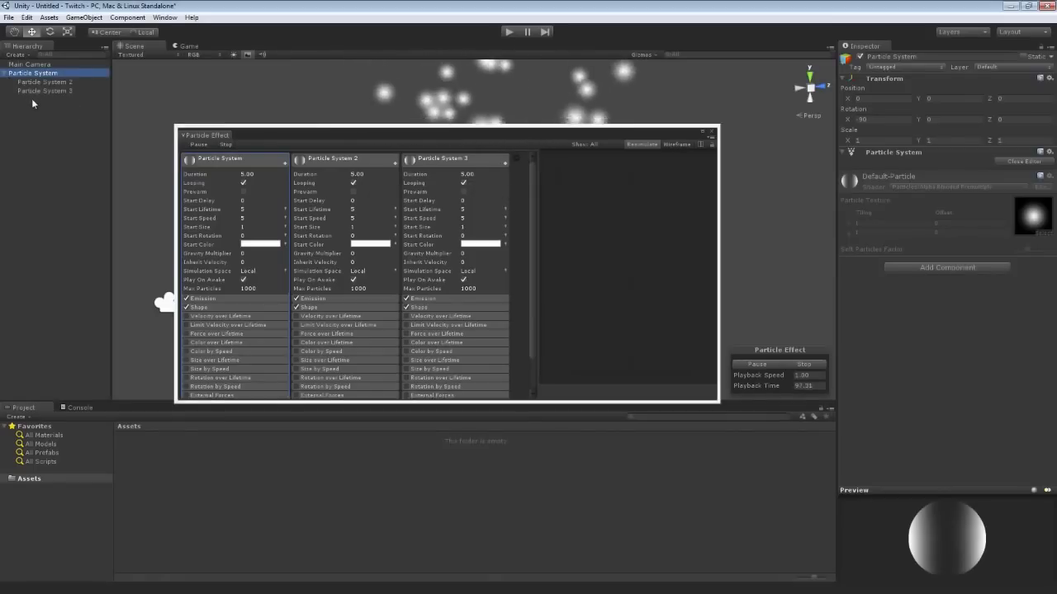
left_click(5, 73)
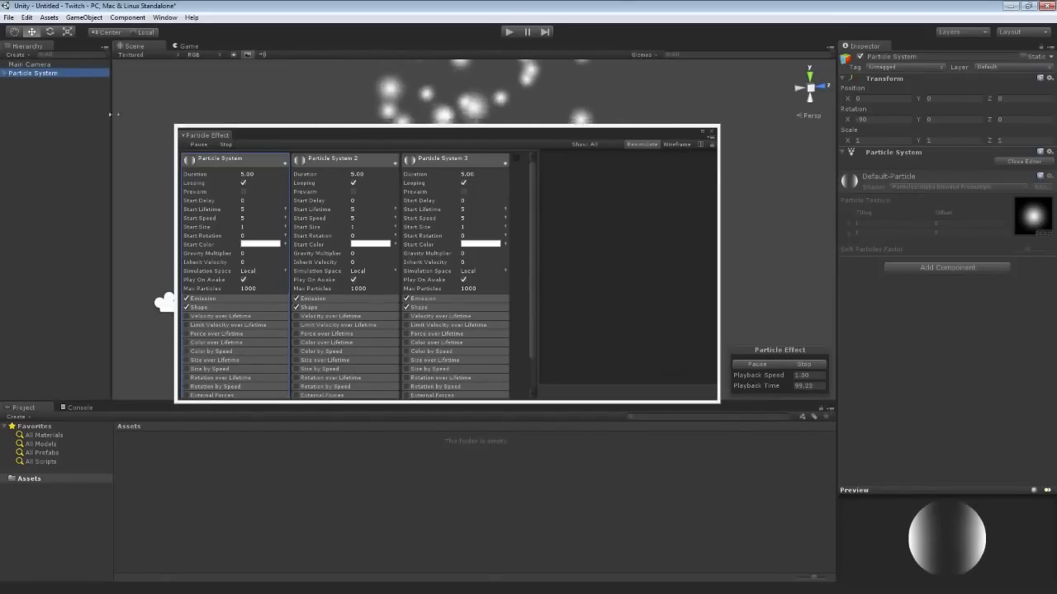
Dock the Particle Effect editor beside the Project and Console panels, float it again and close it
scroll(532, 192, "down", 2)
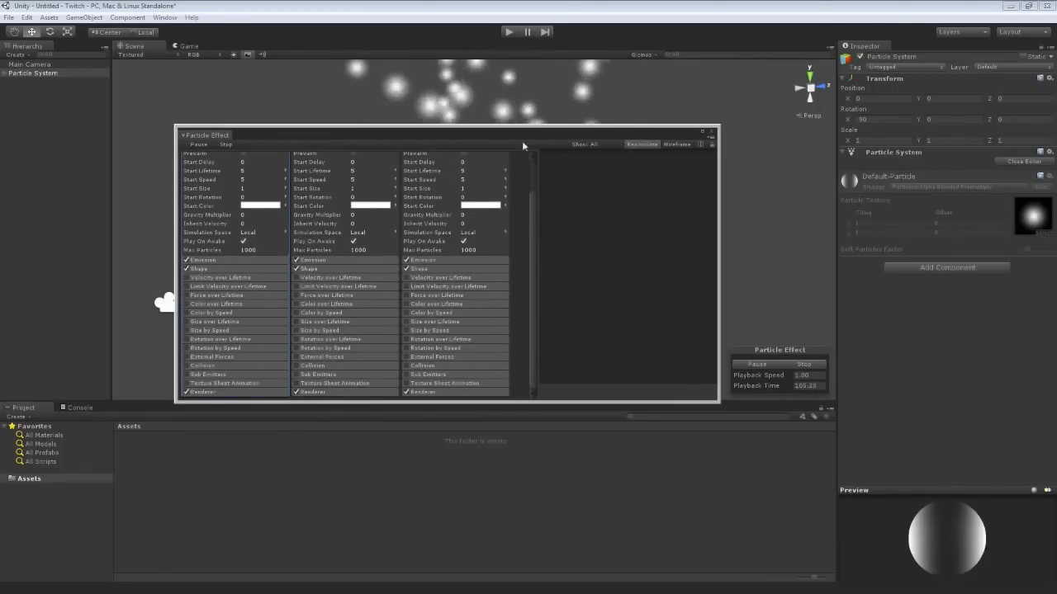
scroll(538, 221, "up", 2)
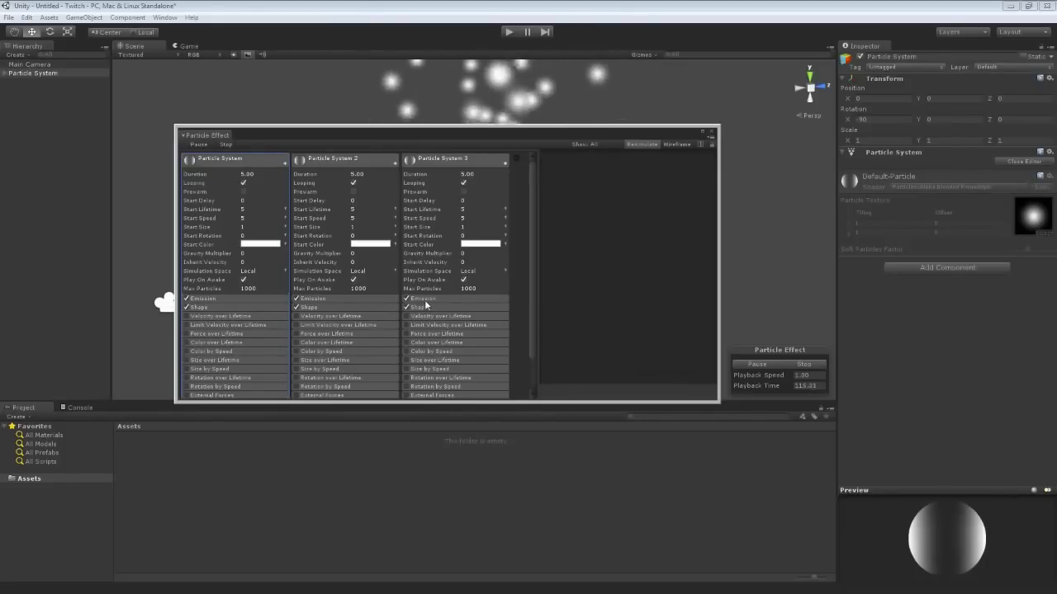
left_click_drag(199, 135, 108, 408)
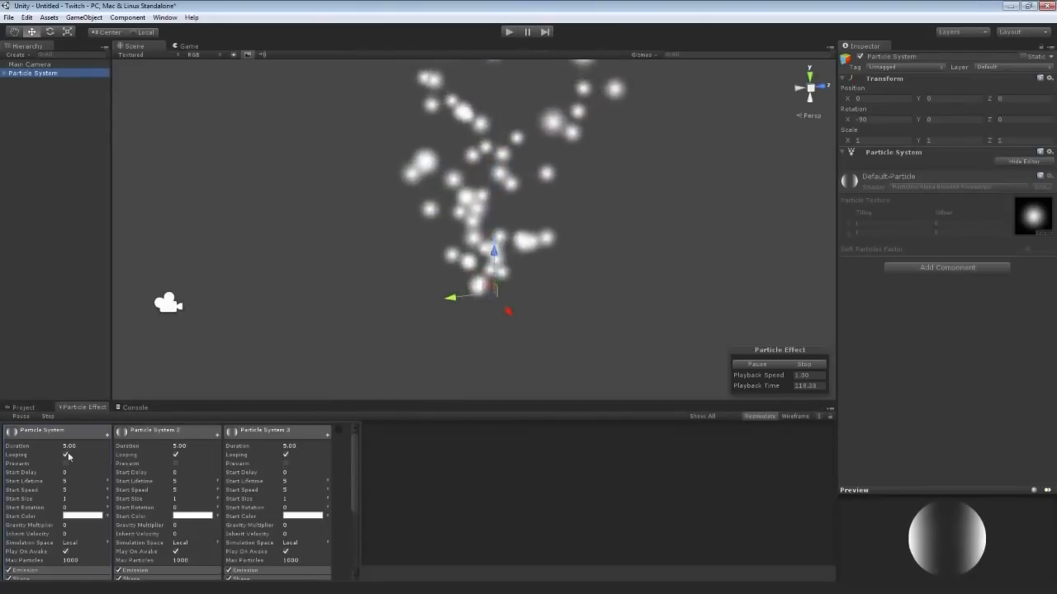
left_click_drag(81, 406, 379, 289)
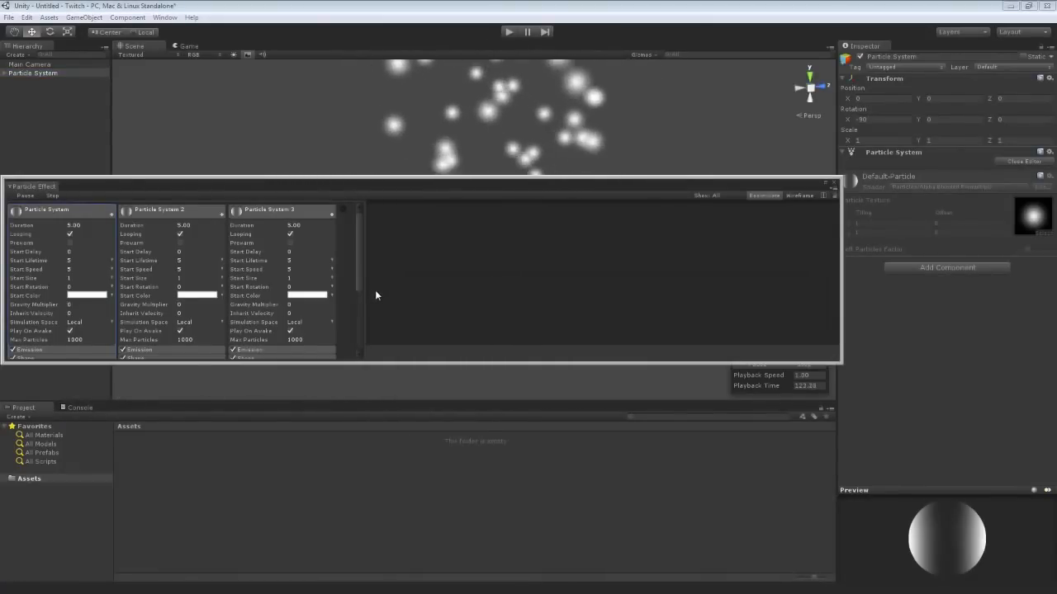
left_click(833, 182)
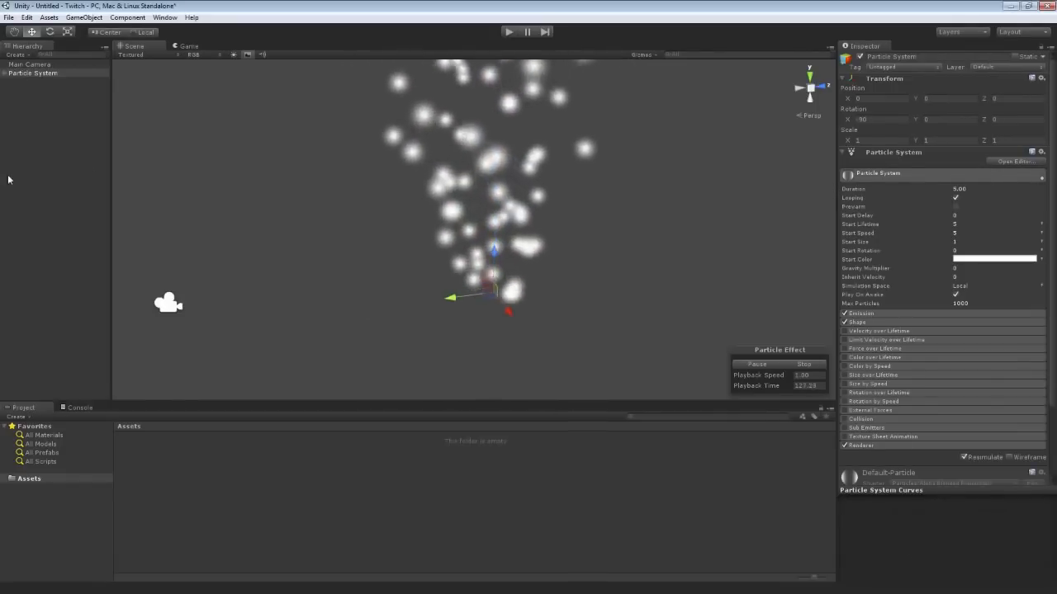
Delete Particle System 3 and Particle System 2, and select the remaining parent particle system
left_click(4, 74)
left_click(38, 91)
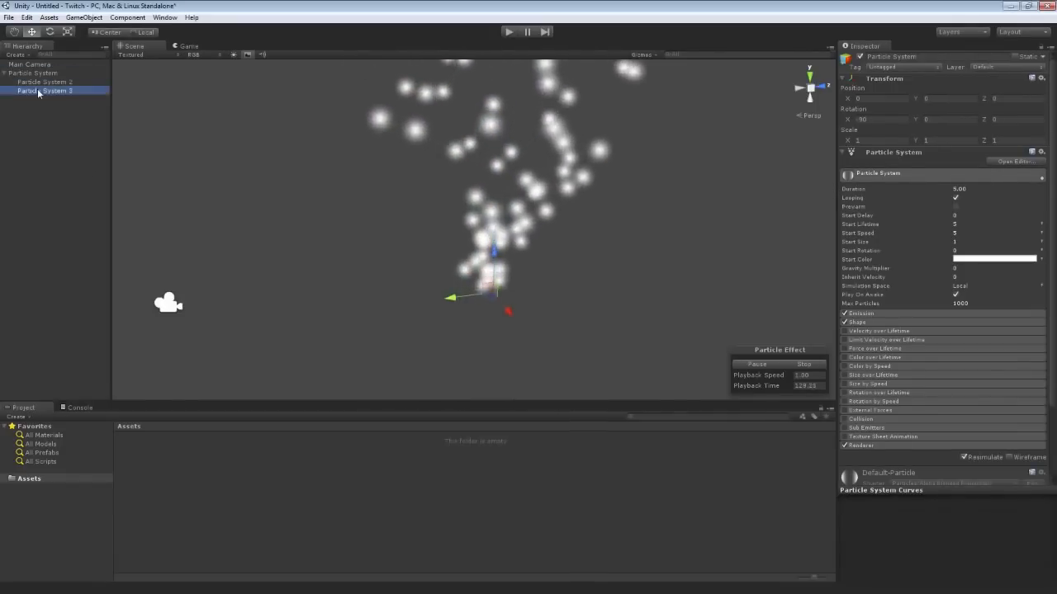
key("Delete")
left_click(36, 84)
key("Delete")
left_click(49, 75)
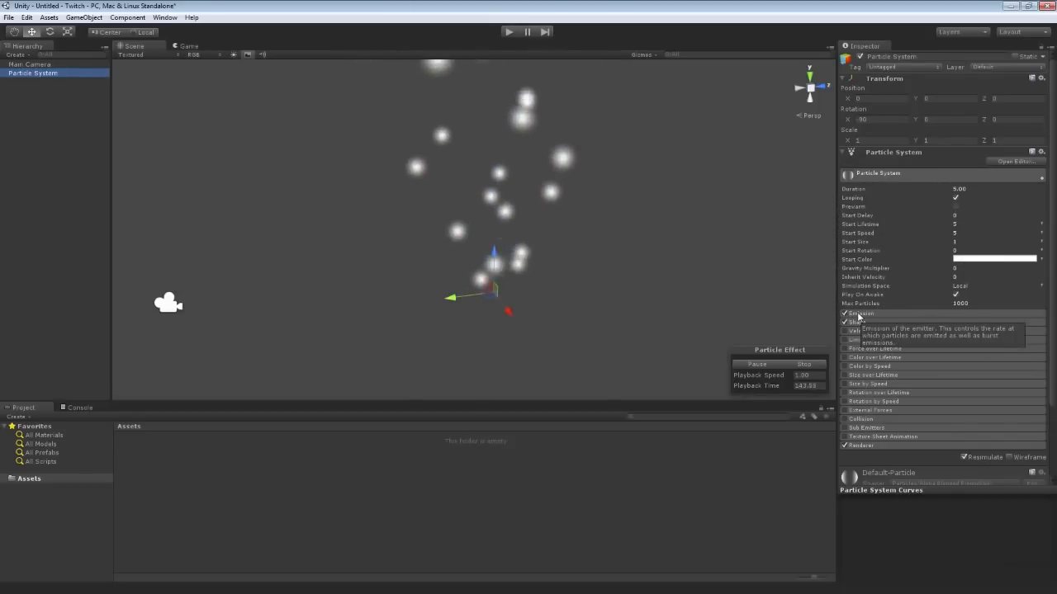
Toggle the Emission, Shape and Renderer modules off and back on to compare their effect on the particles
left_click(844, 315)
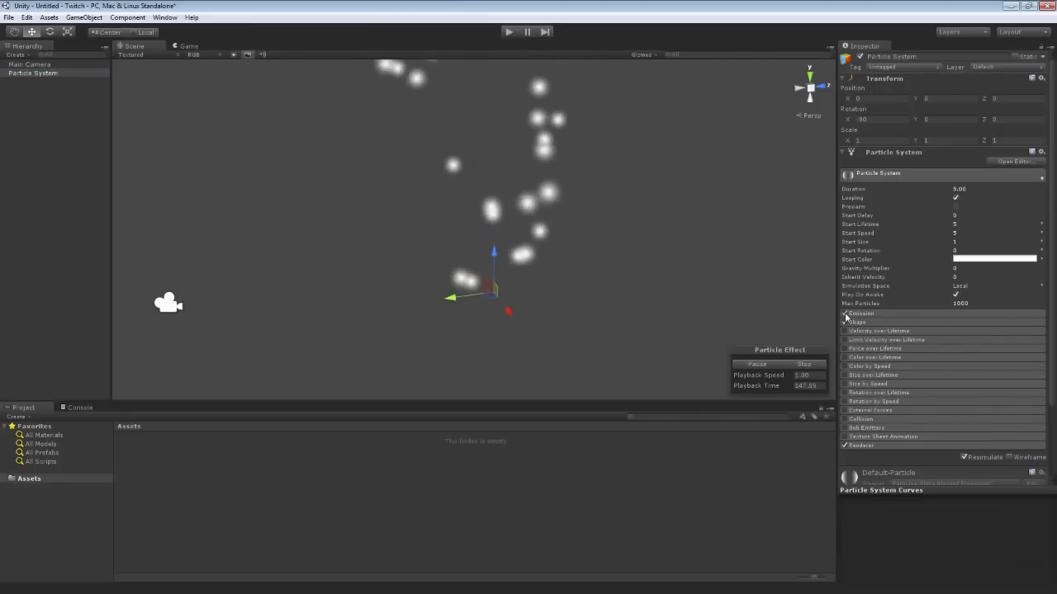
left_click(845, 323)
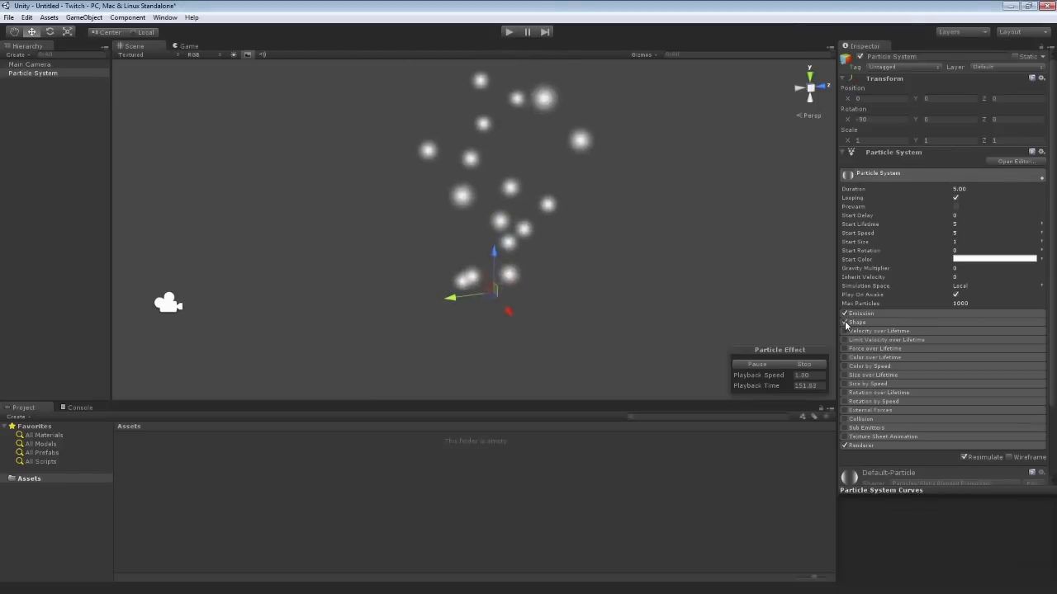
left_click(845, 323)
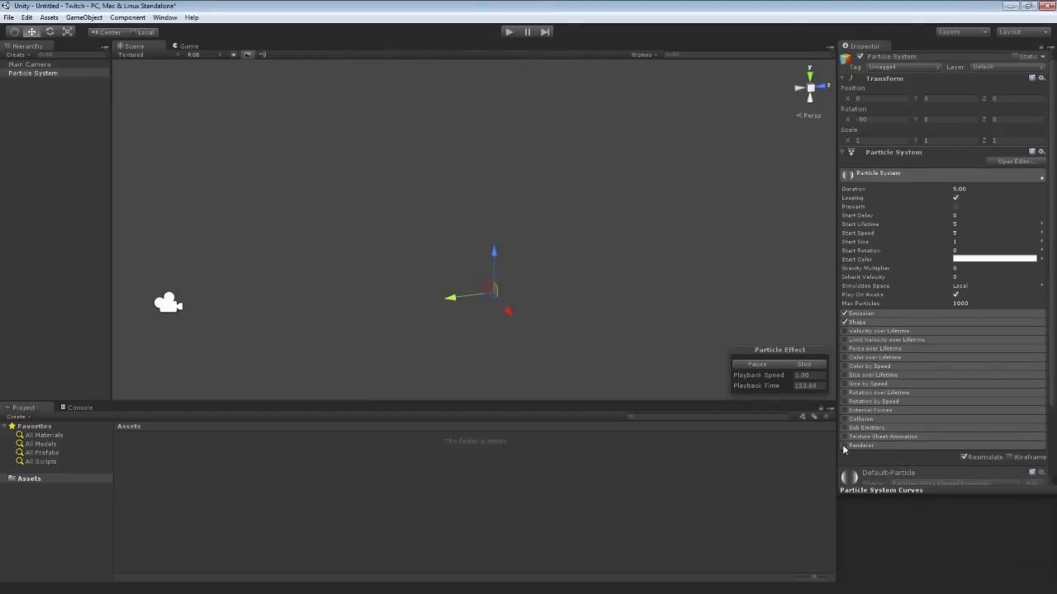
left_click(843, 445)
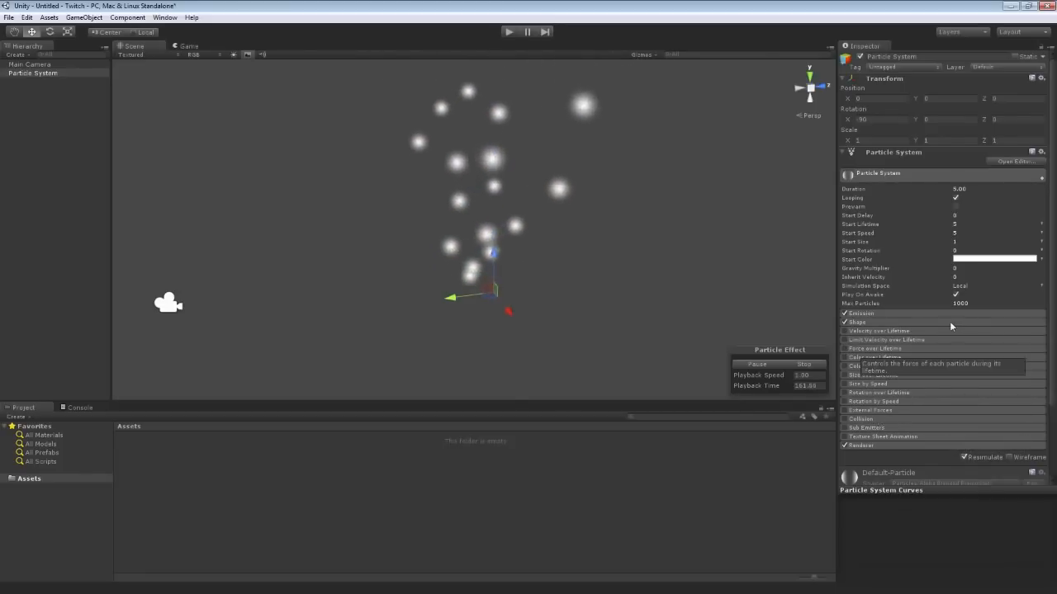
Hide the inactive particle modules and add the Size over Lifetime module
left_click(1041, 179)
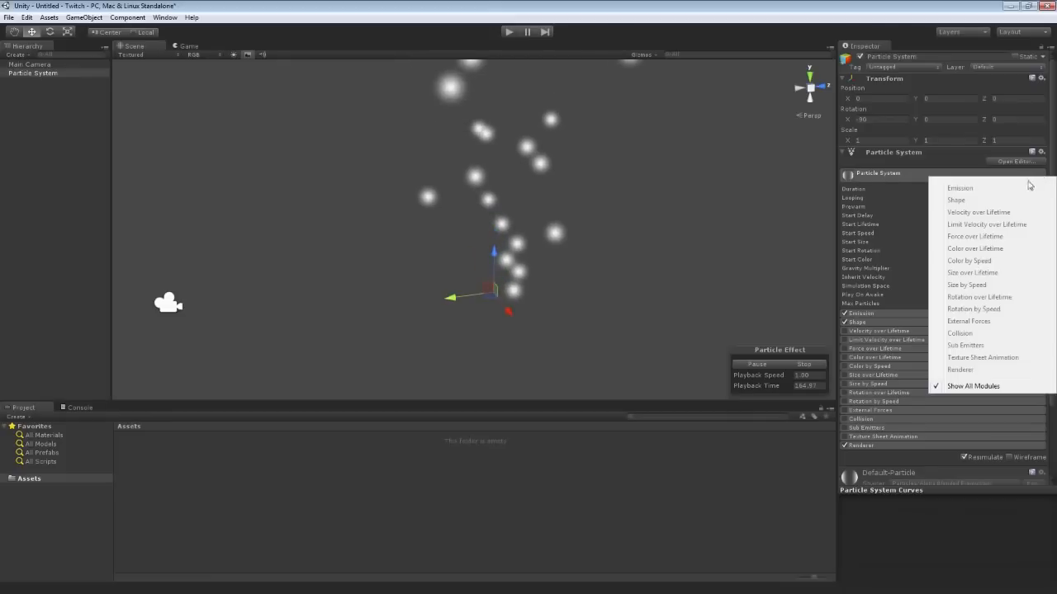
left_click(954, 388)
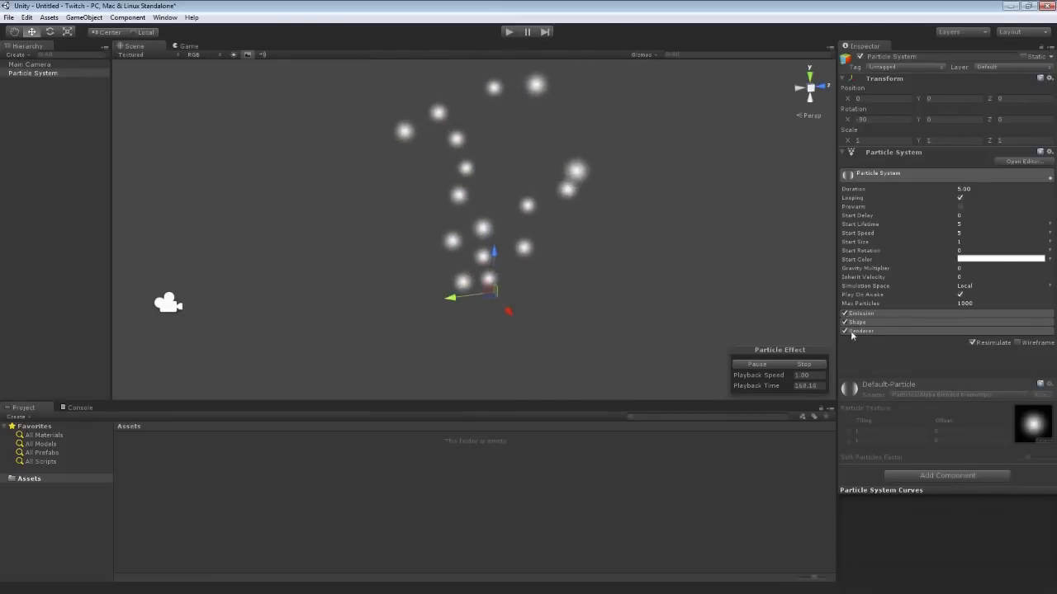
left_click(1048, 178)
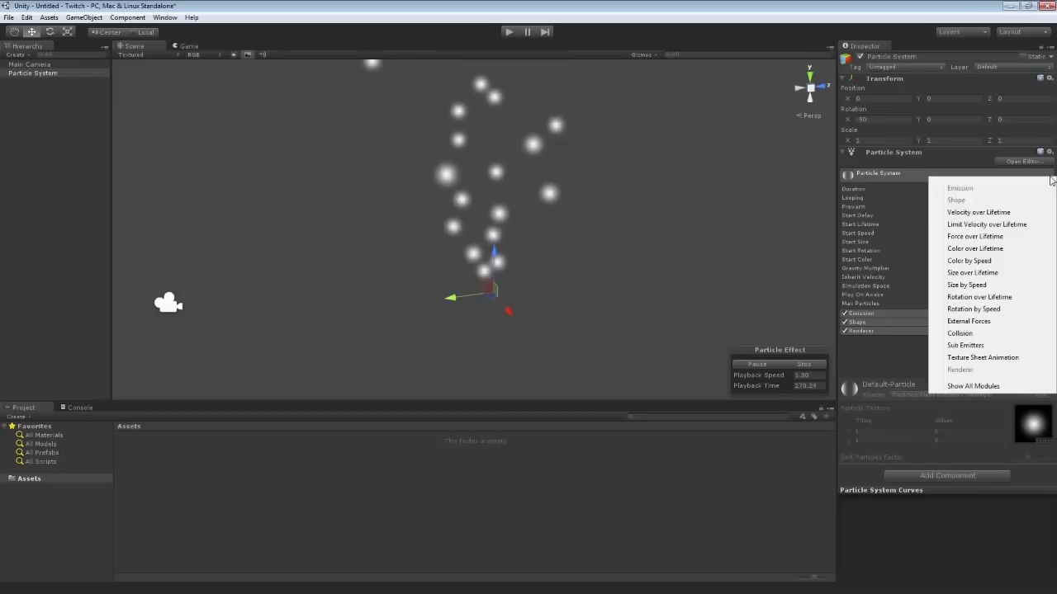
left_click(975, 273)
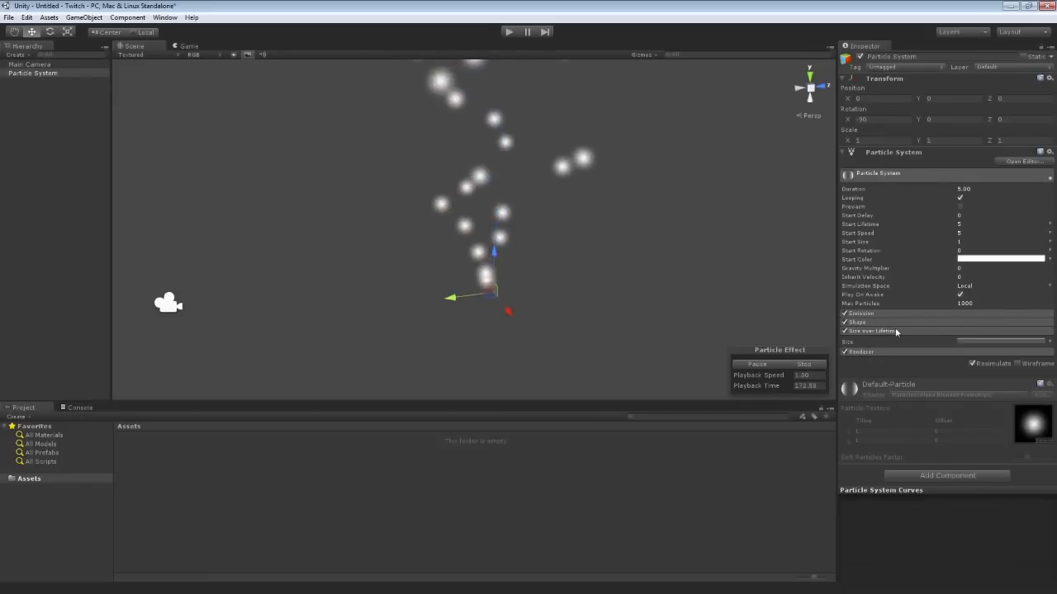
Show all particle modules again, and turn off and collapse Size over Lifetime
left_click(1049, 179)
left_click(956, 383)
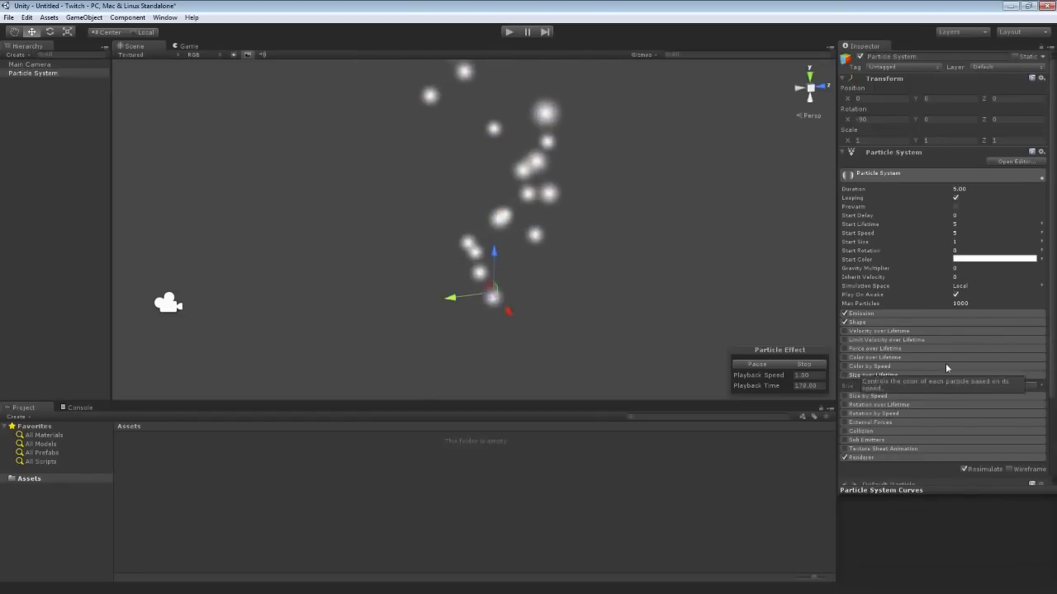
left_click(915, 377)
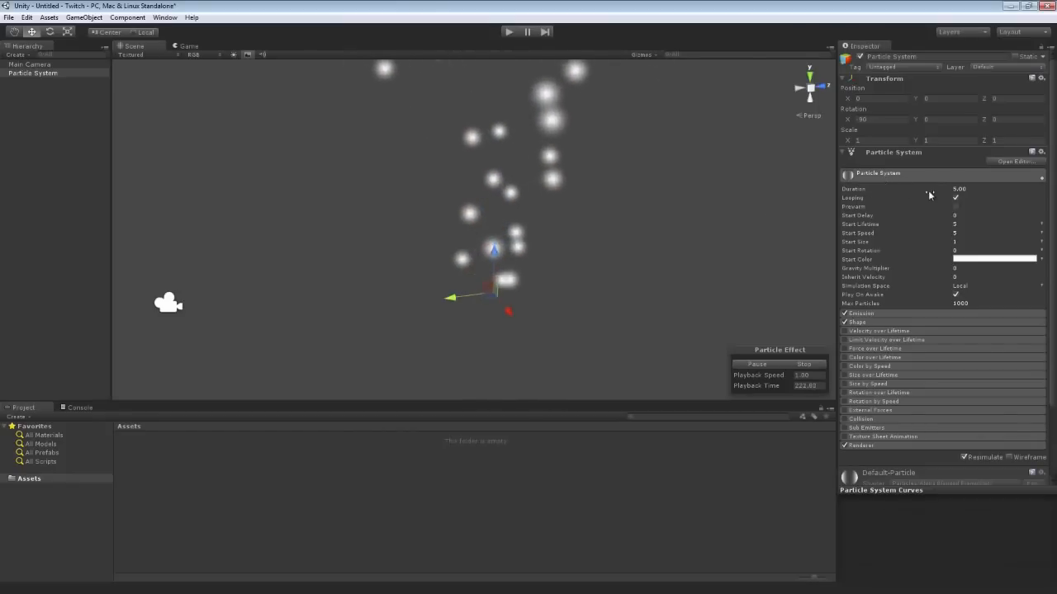
Try a particle system Duration of 0.10, and reset it to 5
mouse_move(927, 194)
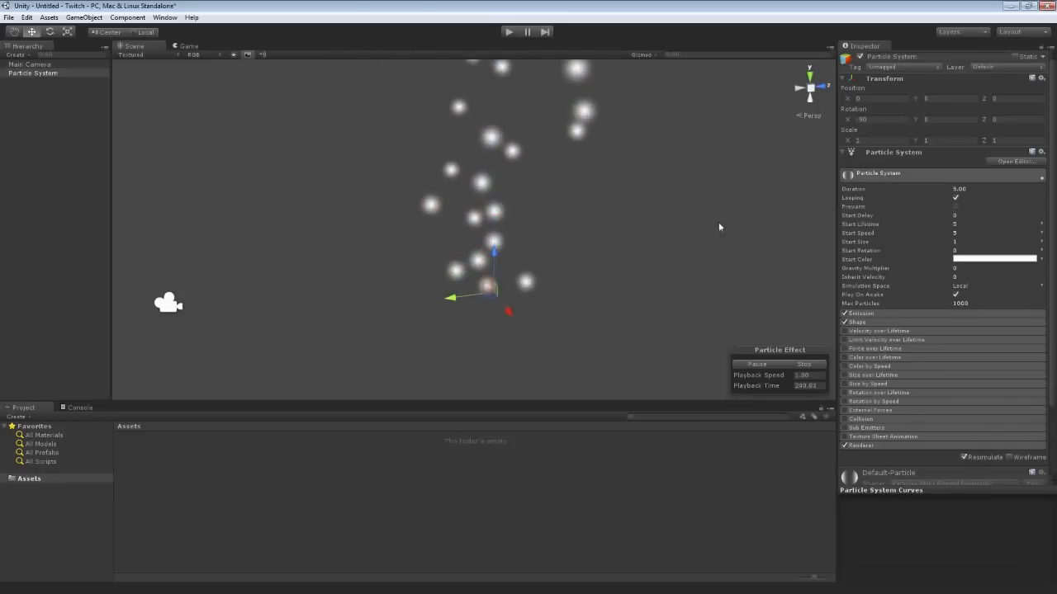
left_click_drag(895, 189, 843, 190)
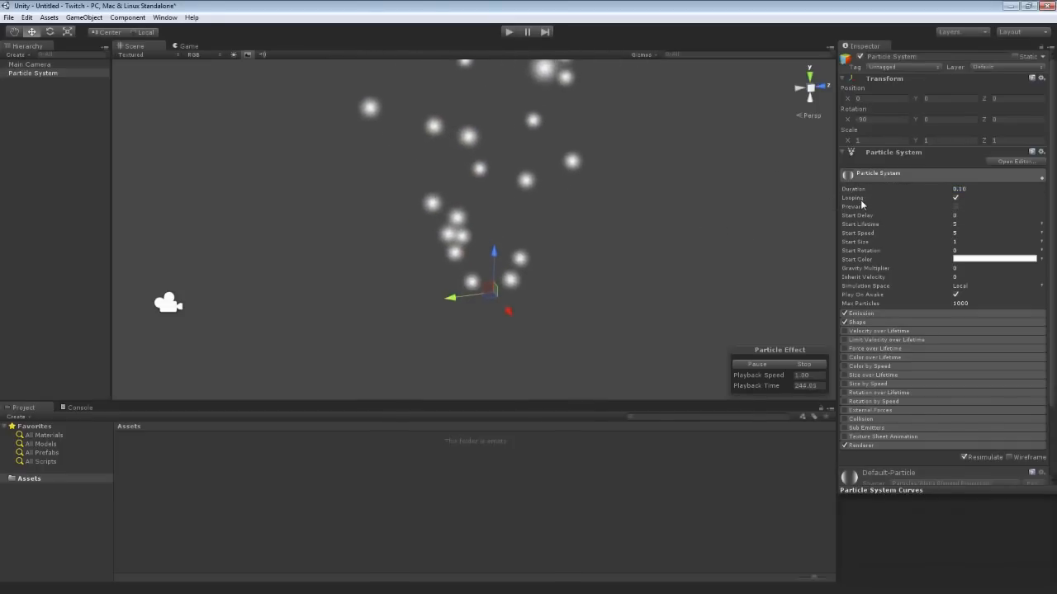
left_click(983, 189)
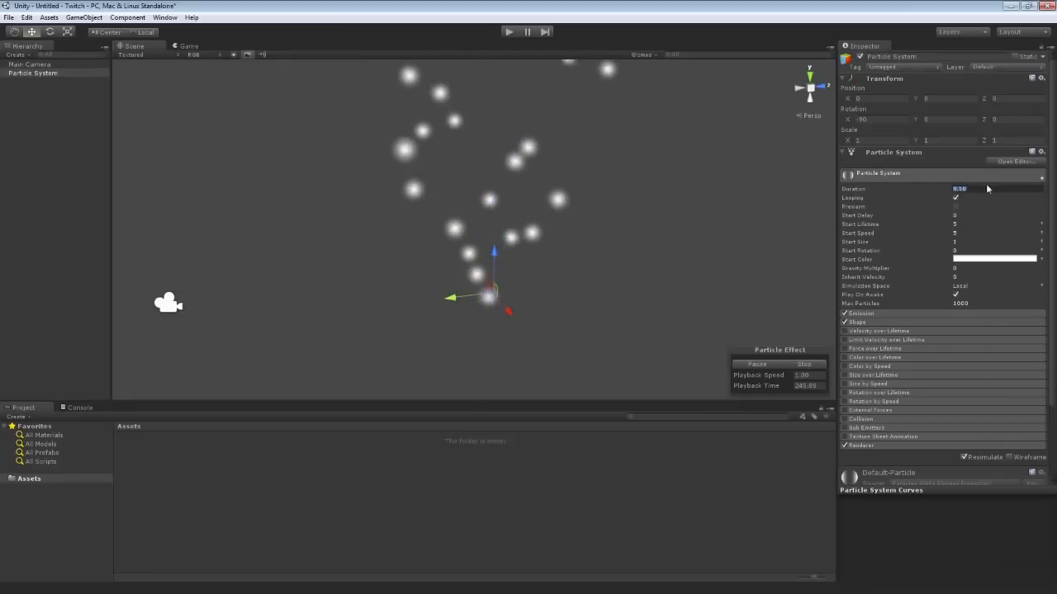
key("Return")
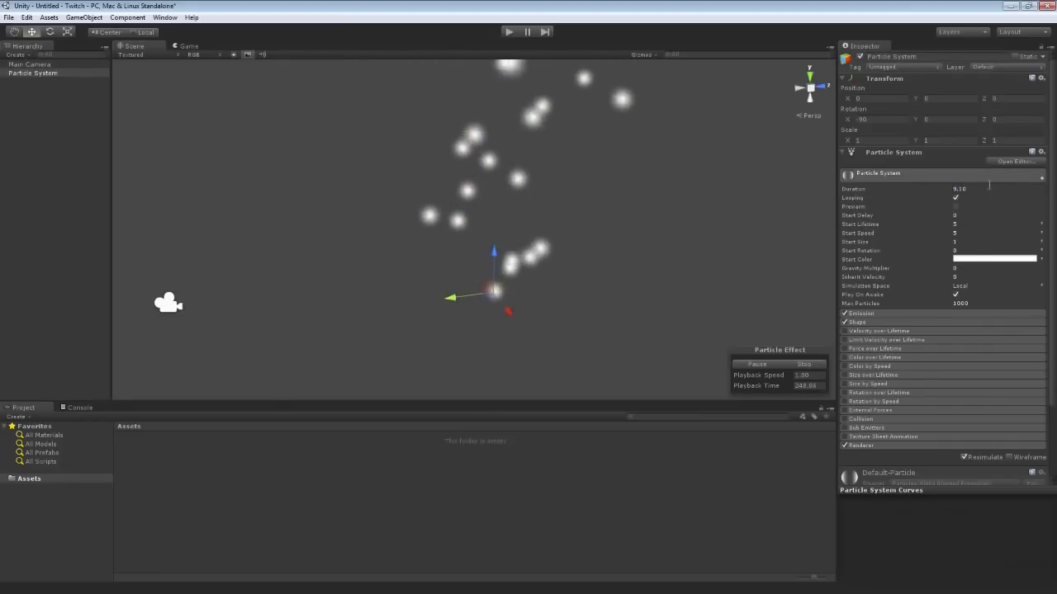
left_click(970, 188)
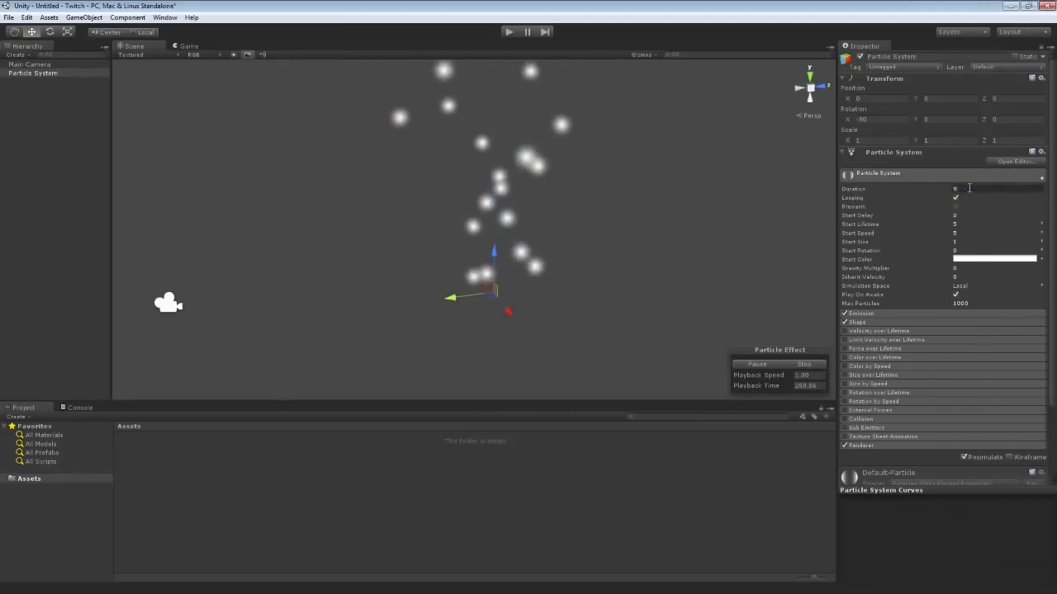
type("5")
key("Return")
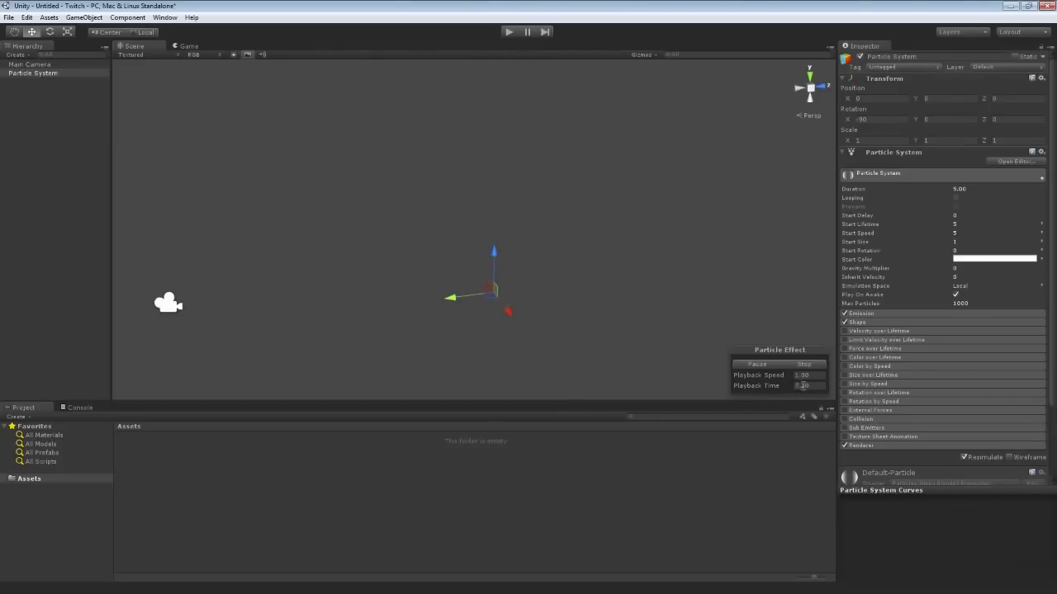
Turn Looping back on for the particle system and restart its simulation
left_click(955, 198)
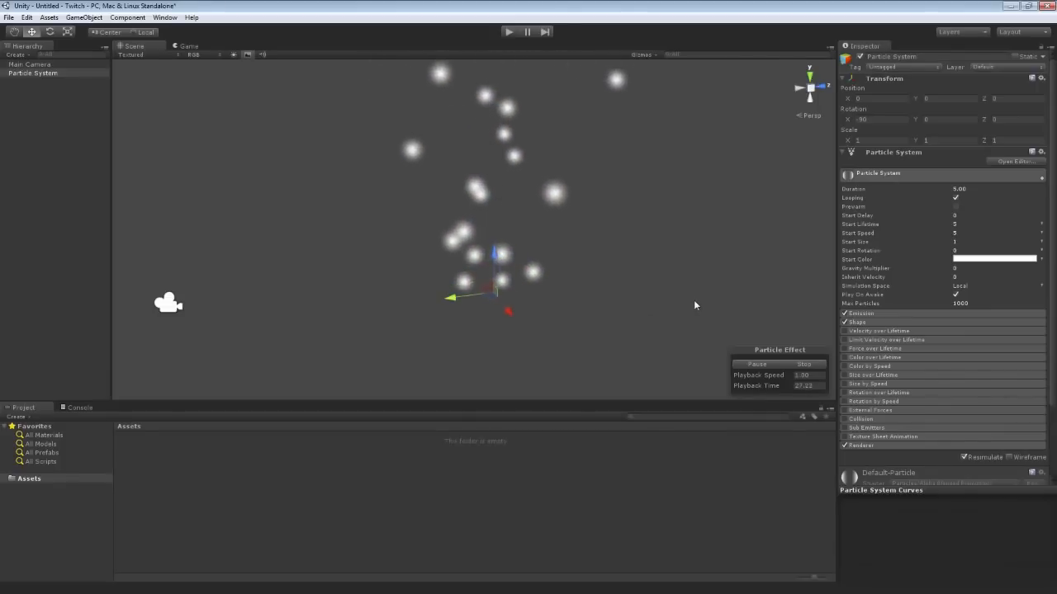
left_click(800, 364)
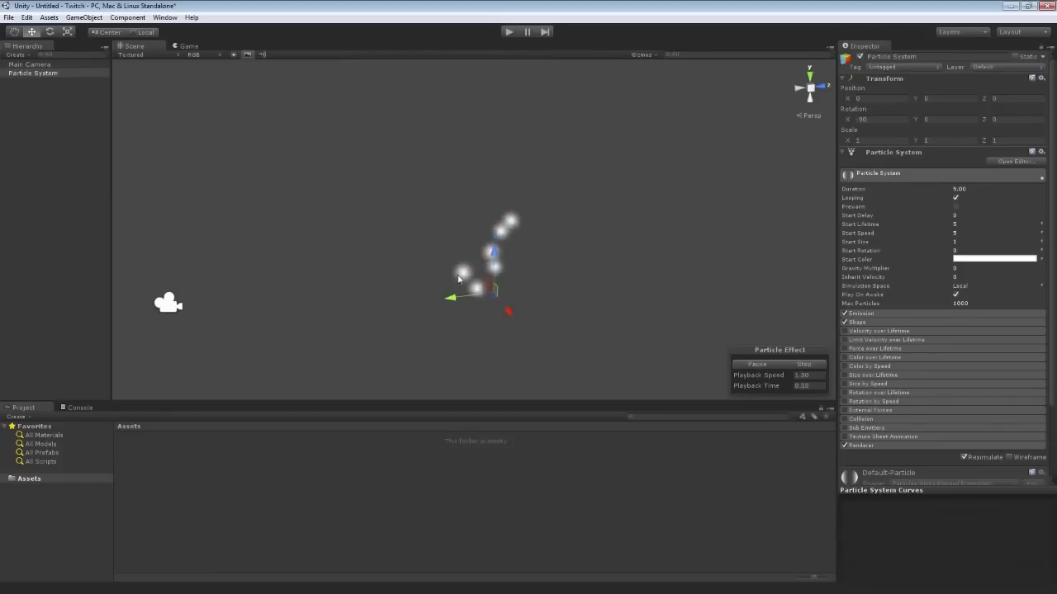
Enable Prewarm, replay the simulation from the start to preview its effect, and turn Prewarm off again
left_click(803, 365)
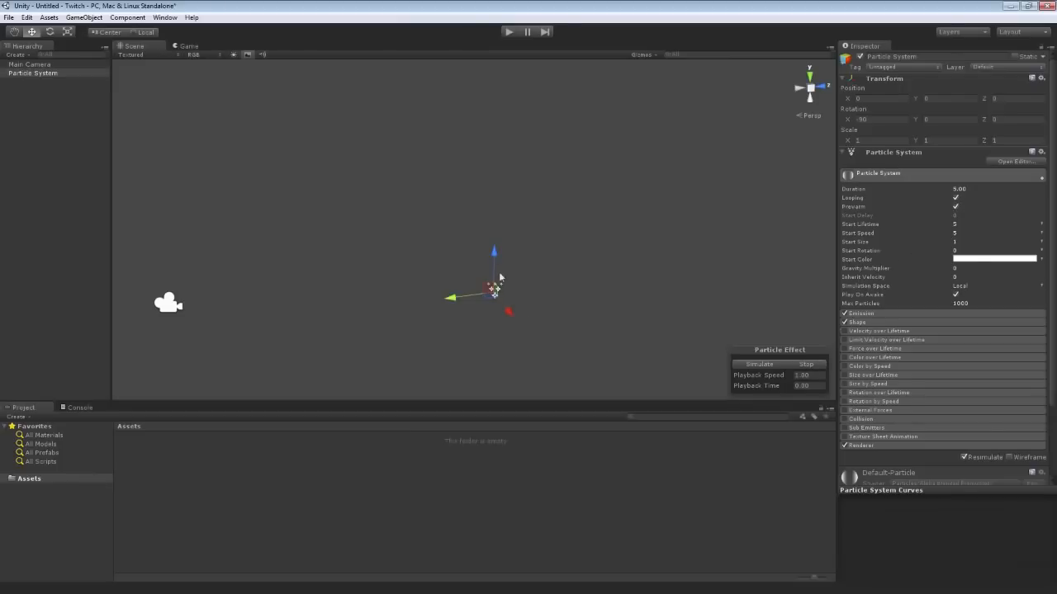
left_click(755, 365)
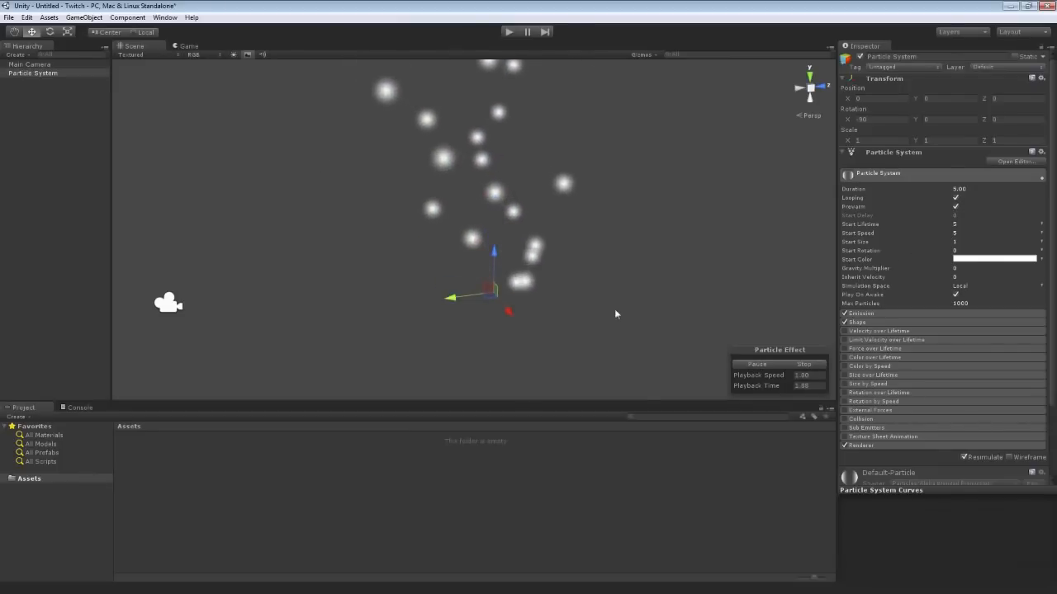
left_click(796, 367)
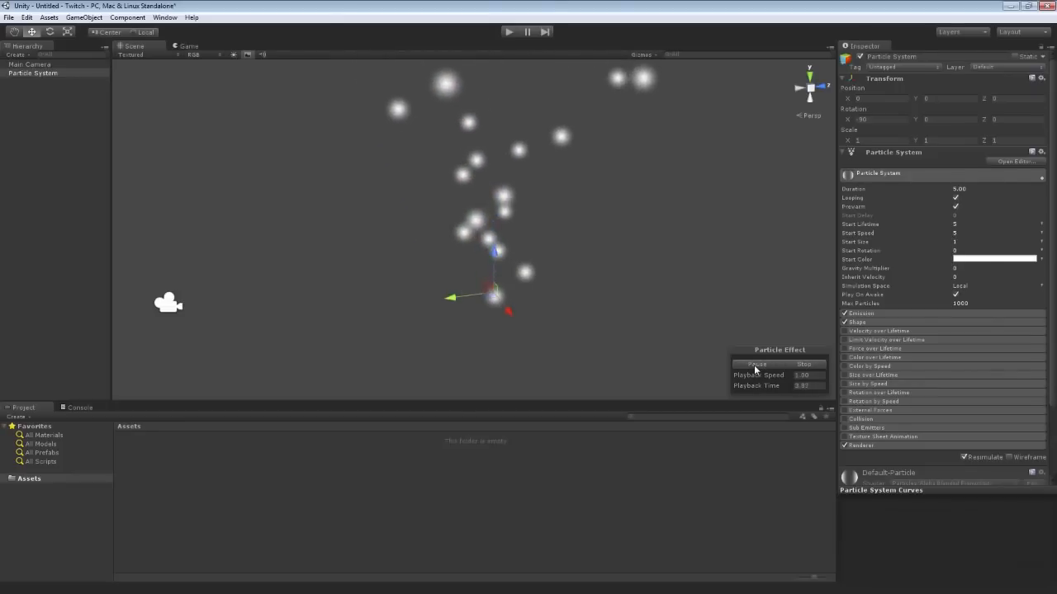
left_click(955, 206)
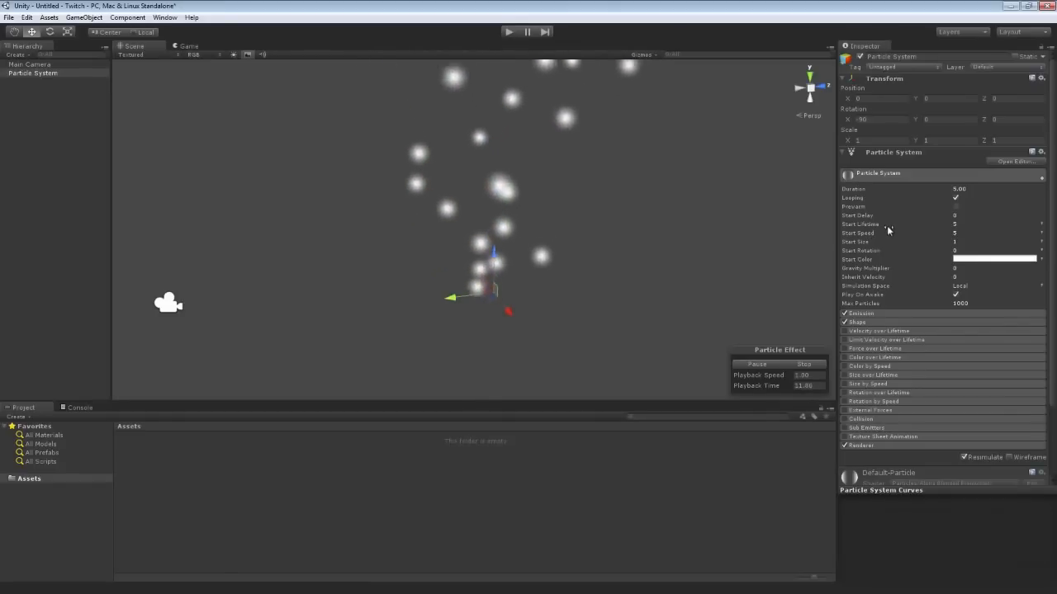
Try Start Lifetime values of 0.99, 14.37 and 2.48 to compare how far the particles travel, and reset it to 5
mouse_move(857, 219)
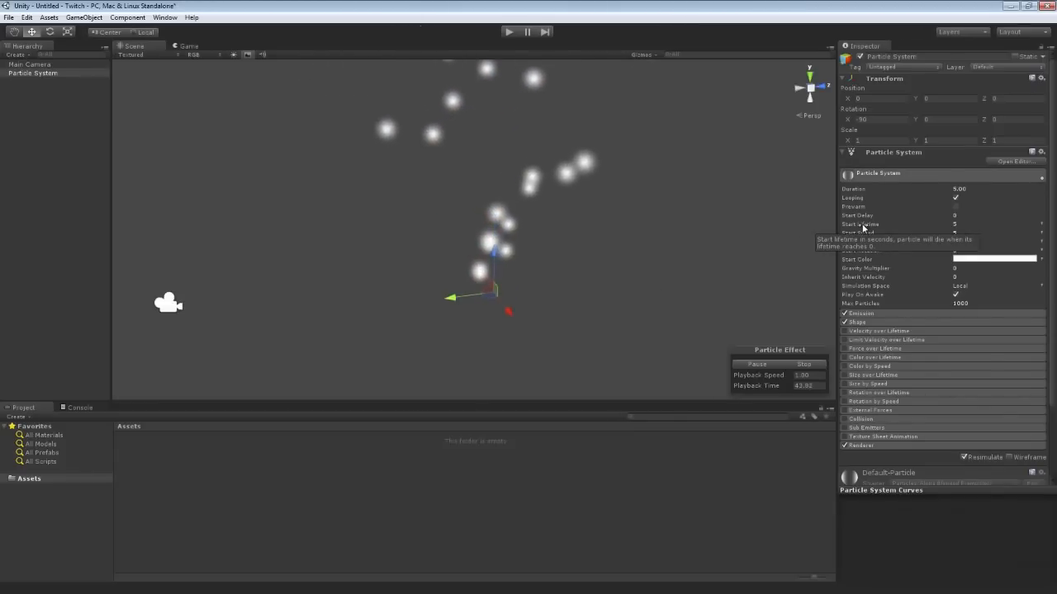
left_click_drag(946, 228, 884, 228)
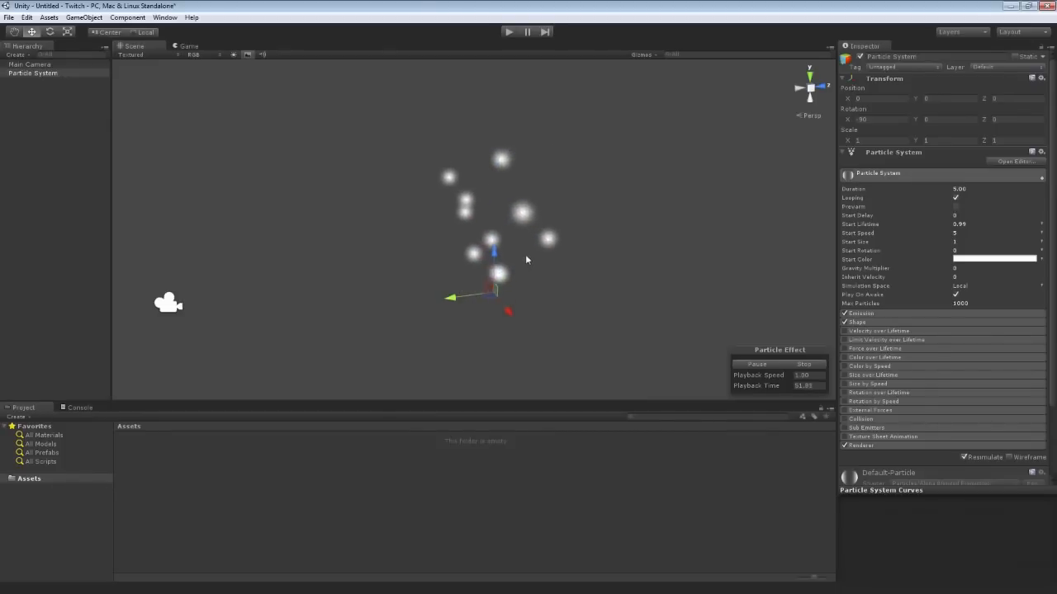
left_click_drag(864, 227, 977, 229)
right_click_drag(637, 285, 587, 233)
key("s")
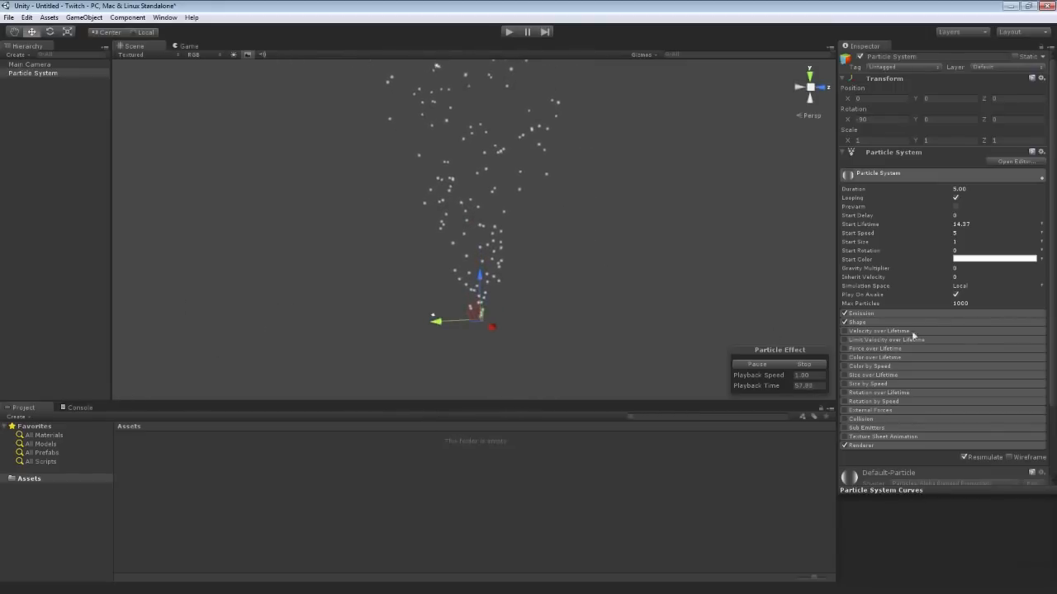
left_click_drag(934, 230, 850, 231)
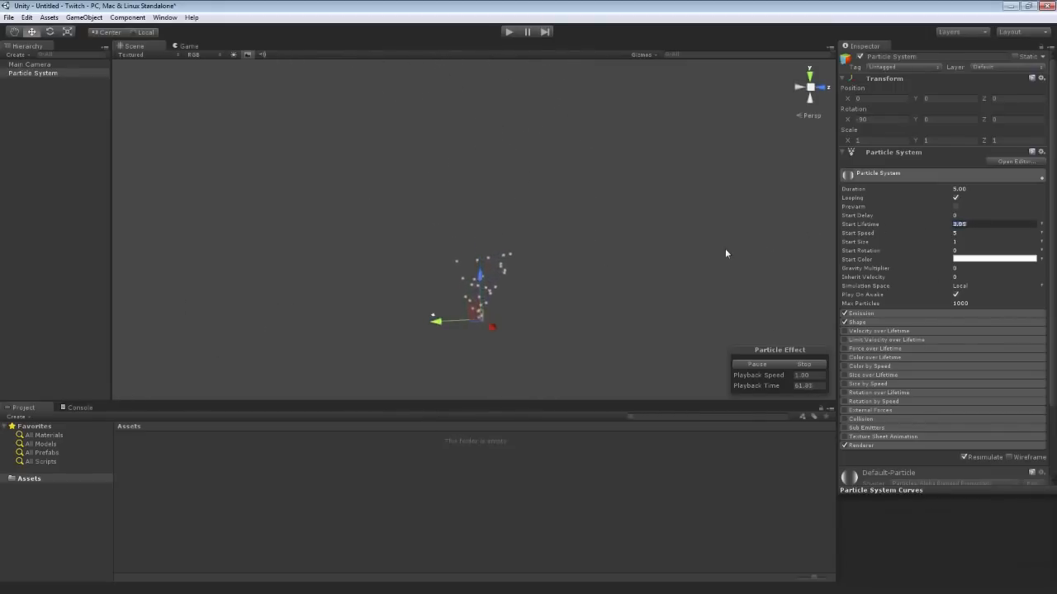
key("Return")
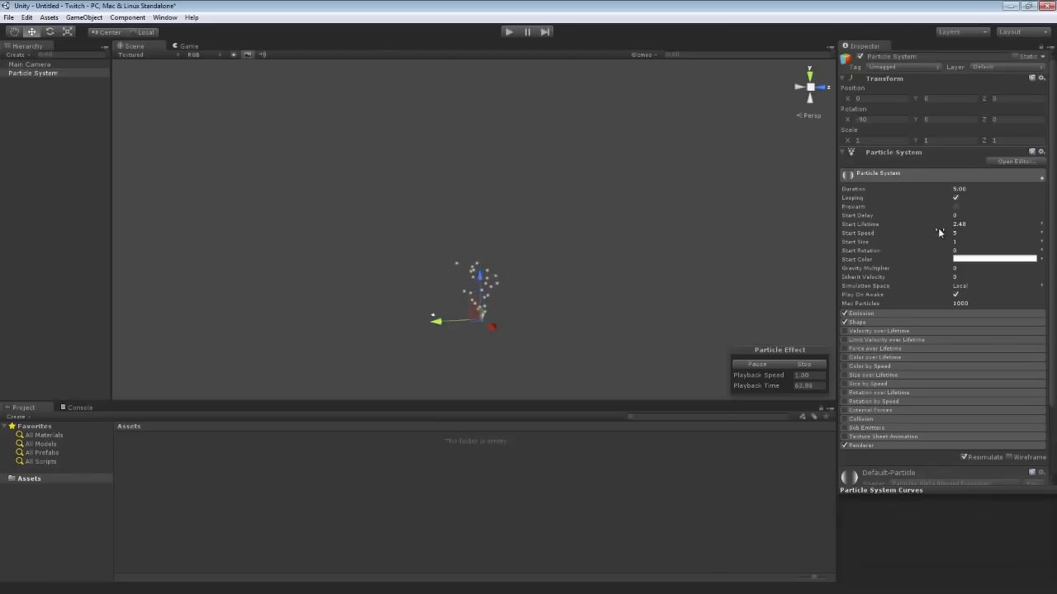
left_click(970, 223)
type("5")
key("Return")
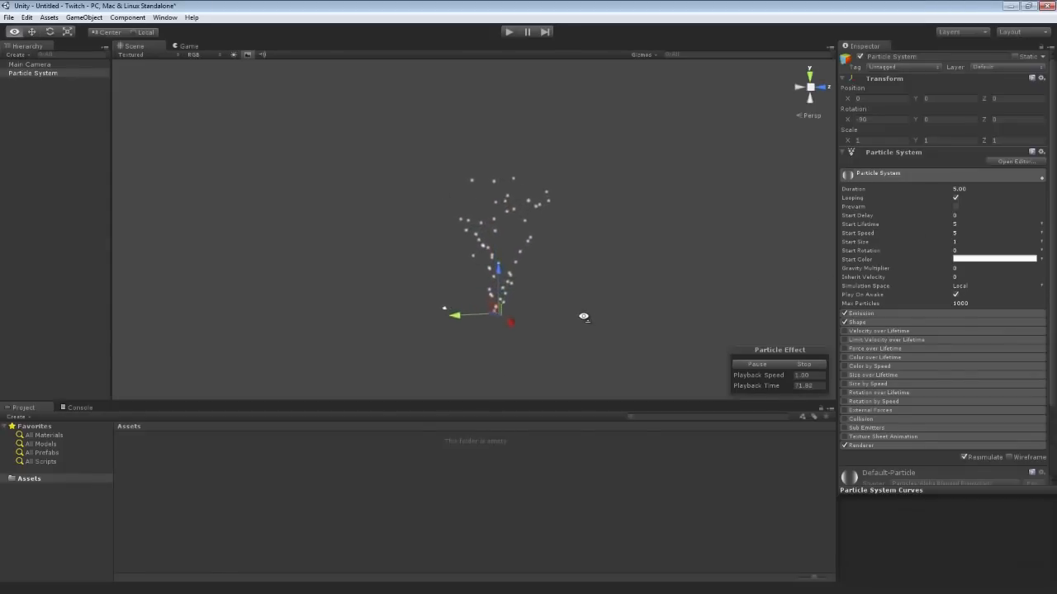
Try a Start Speed of 0.78 and a smaller Start Size, resetting them to 5 and 1 respectively
right_click_drag(583, 316, 582, 317)
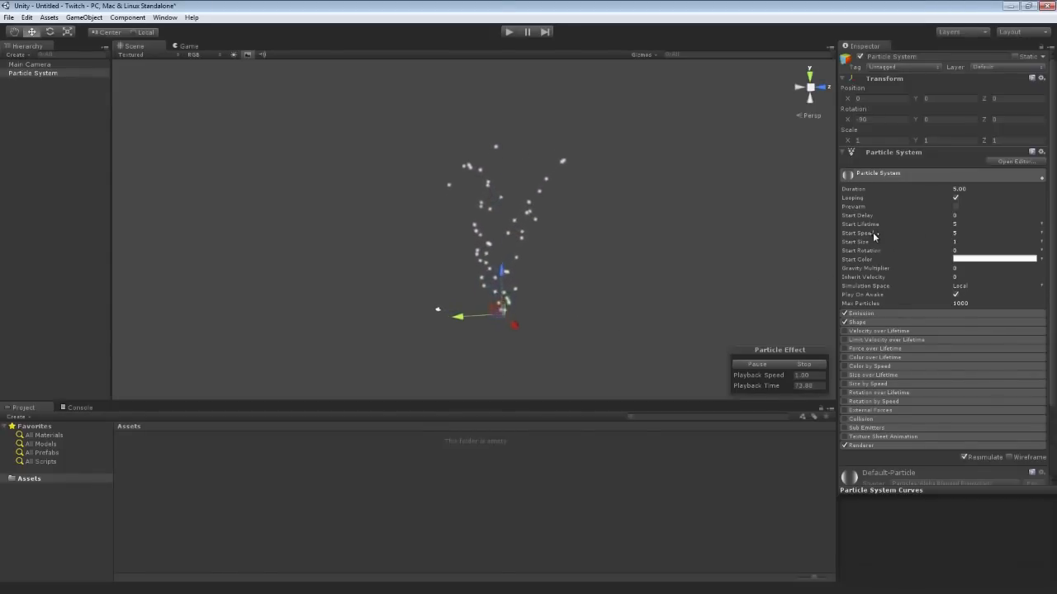
left_click_drag(873, 232, 772, 240)
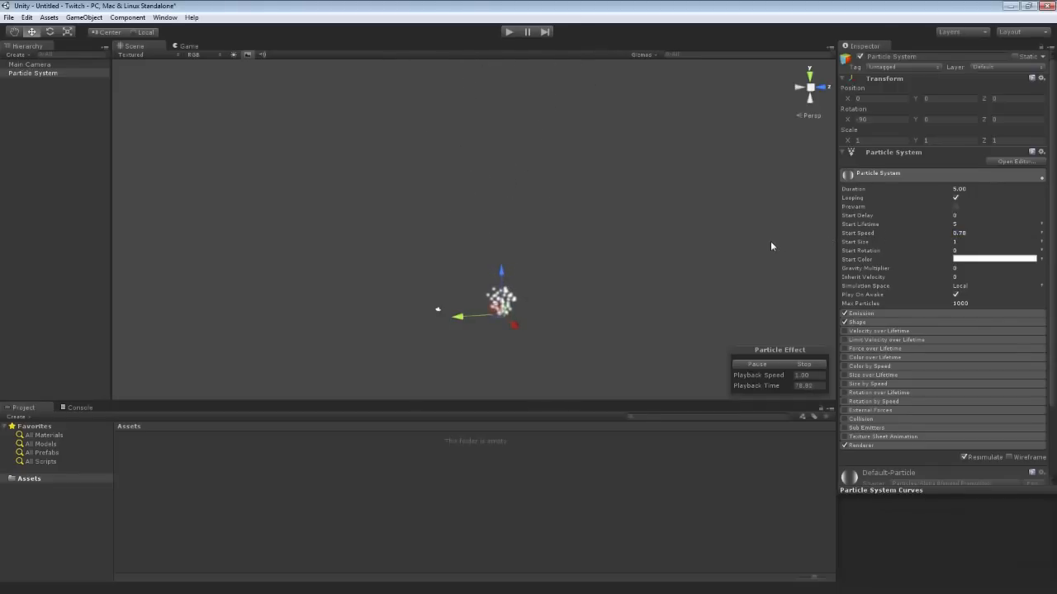
left_click(959, 234)
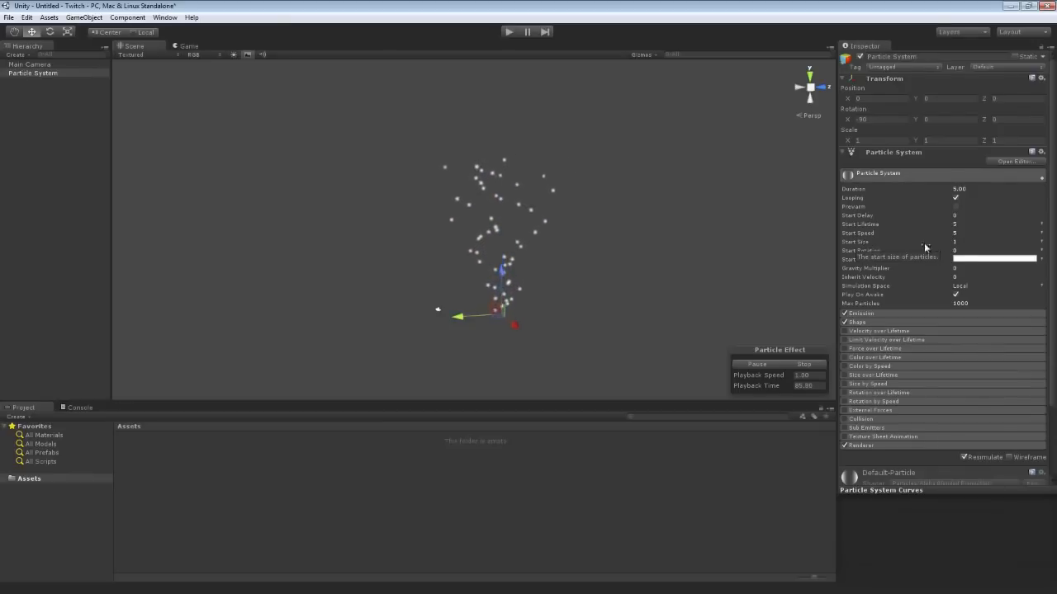
left_click_drag(859, 242, 655, 250)
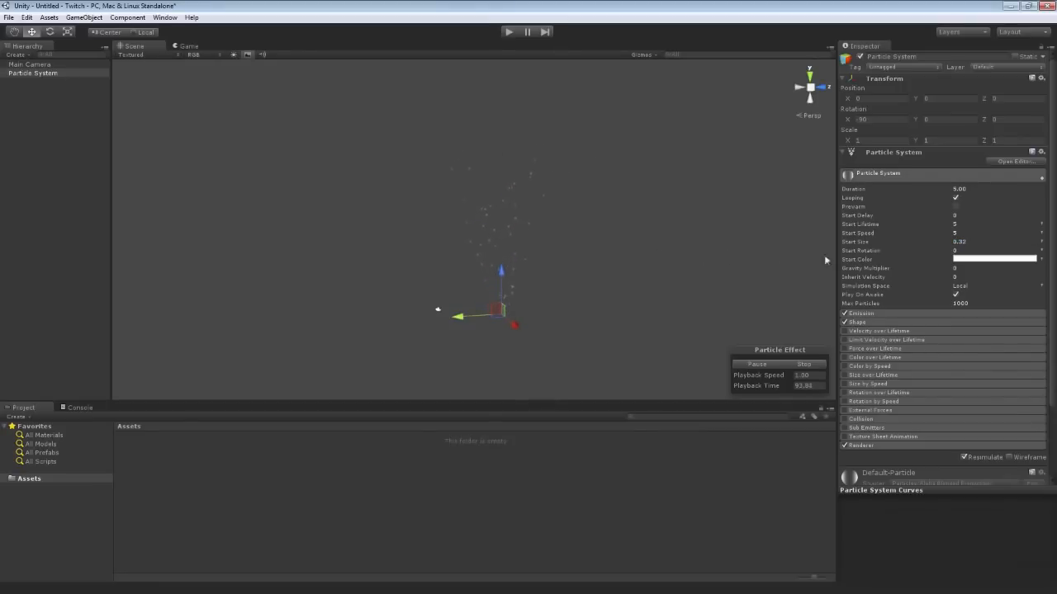
key("Return")
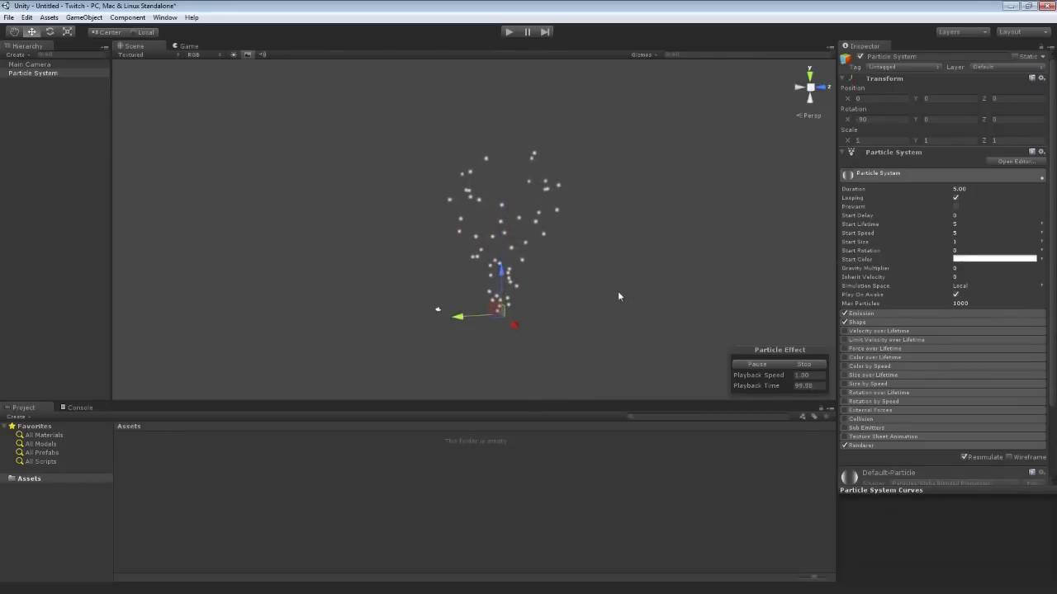
Try red and another hue as the particles' Start Color, and return it to white
left_click(979, 262)
left_click_drag(53, 93, 104, 36)
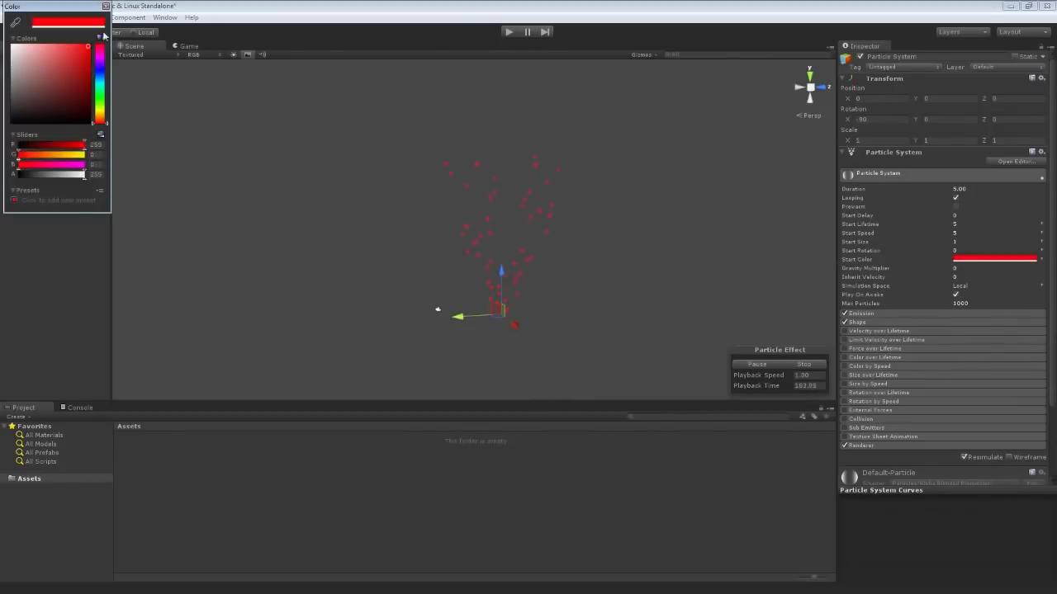
left_click_drag(57, 89, 12, 45)
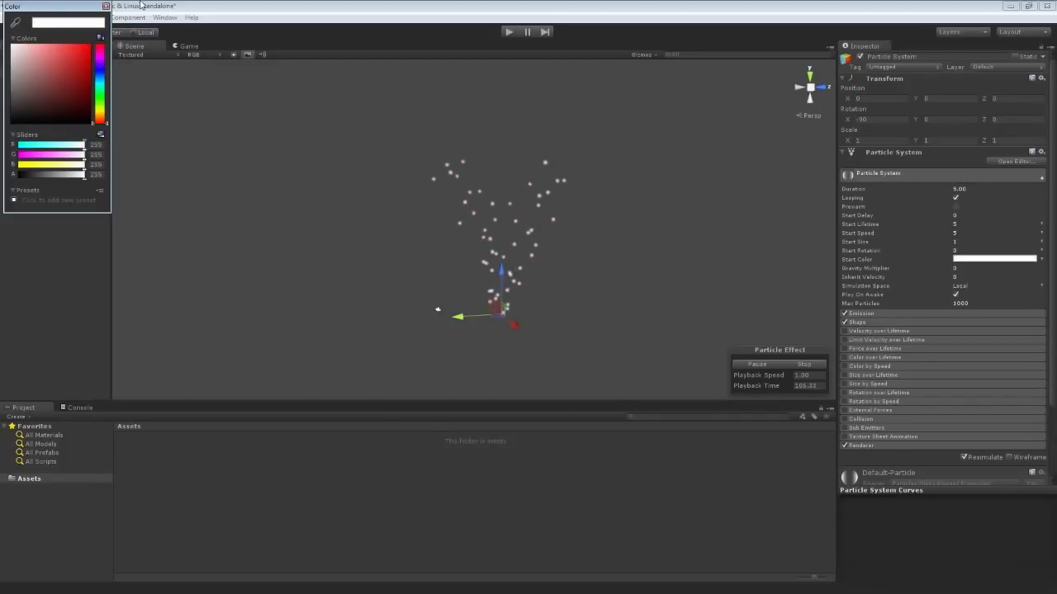
left_click(100, 66)
left_click_drag(77, 57, 112, 35)
mouse_move(57, 75)
left_mouse_down()
mouse_move(46, 56)
mouse_move(10, 41)
left_mouse_up()
left_click(105, 6)
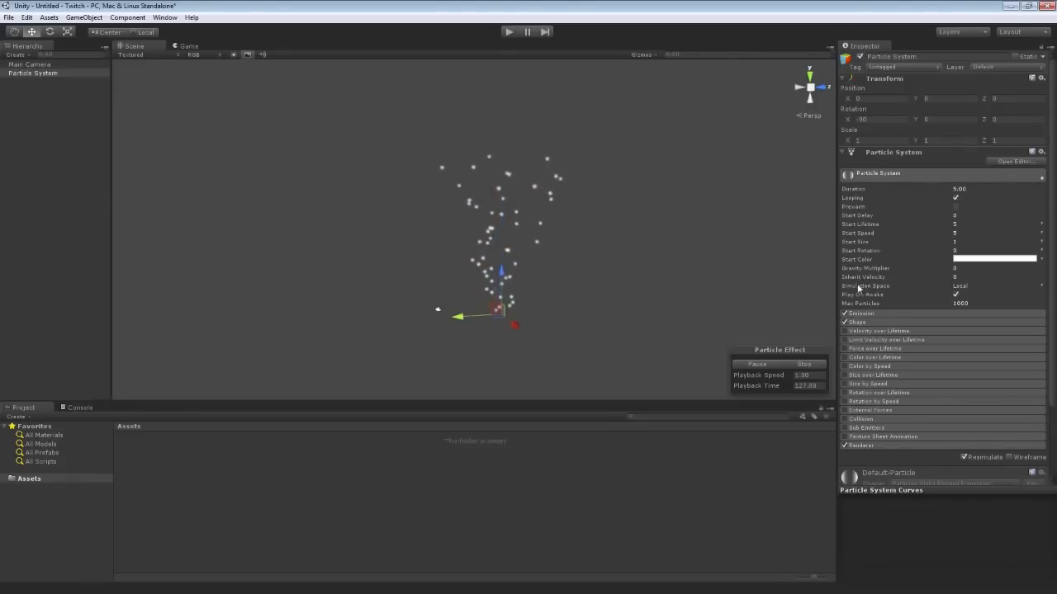
Set the Gravity Multiplier to 1 and view the falling particles below the emitter
mouse_move(857, 284)
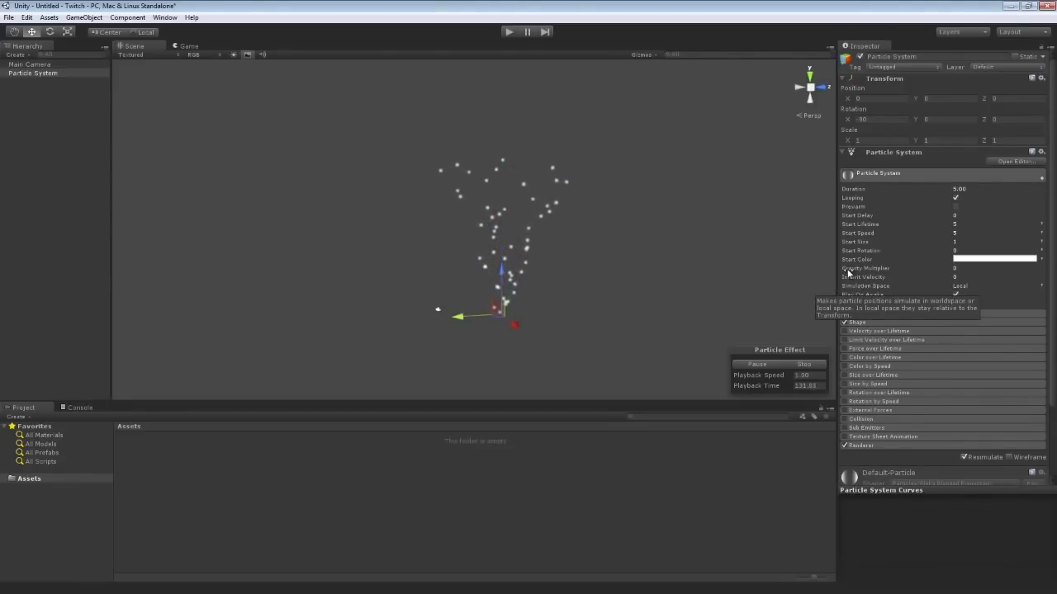
left_click(965, 269)
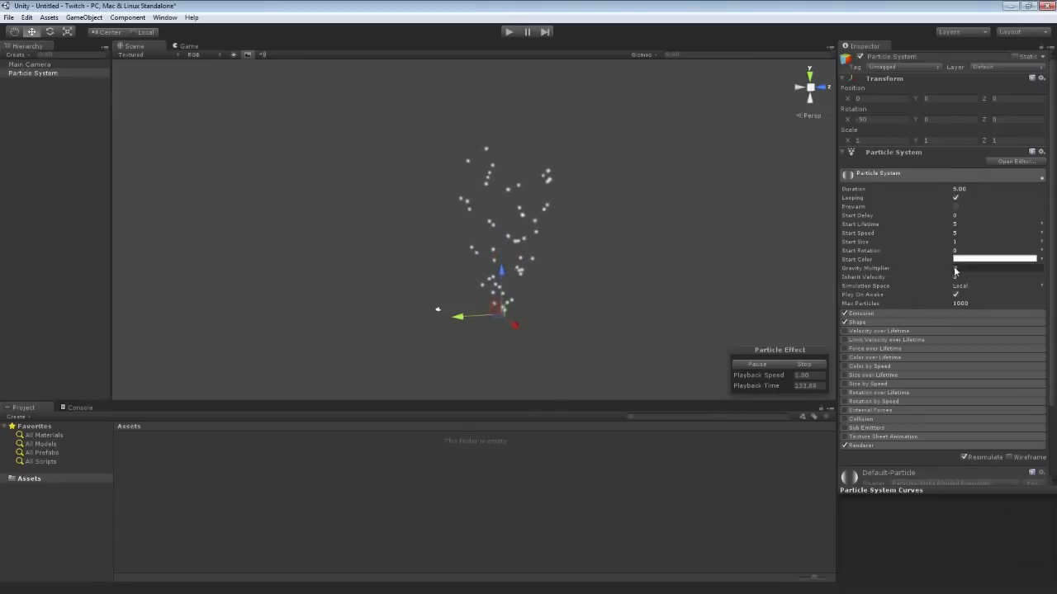
type("1")
key("Return")
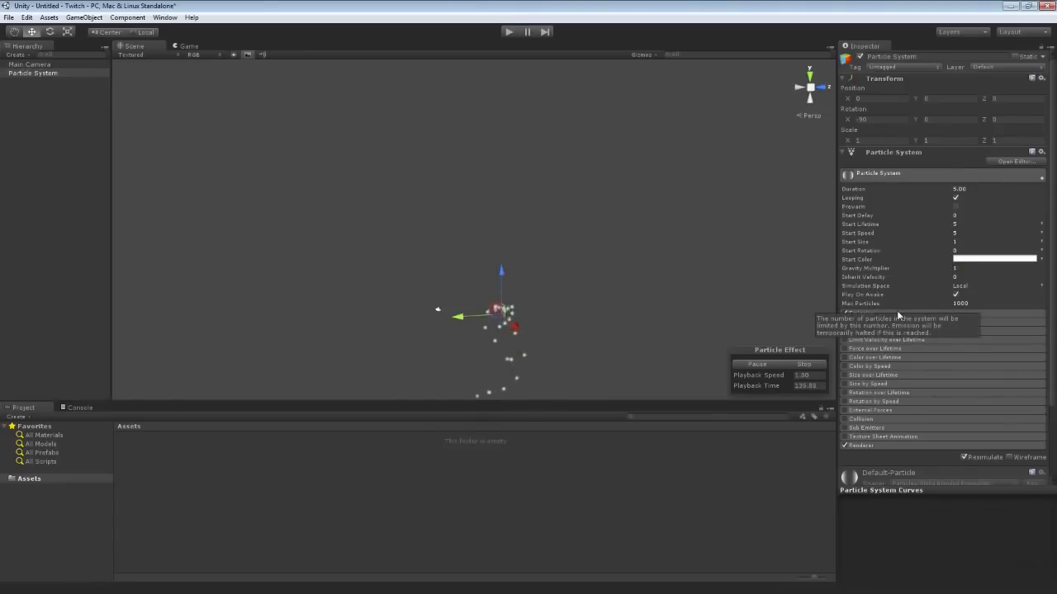
right_click_drag(585, 266, 591, 307)
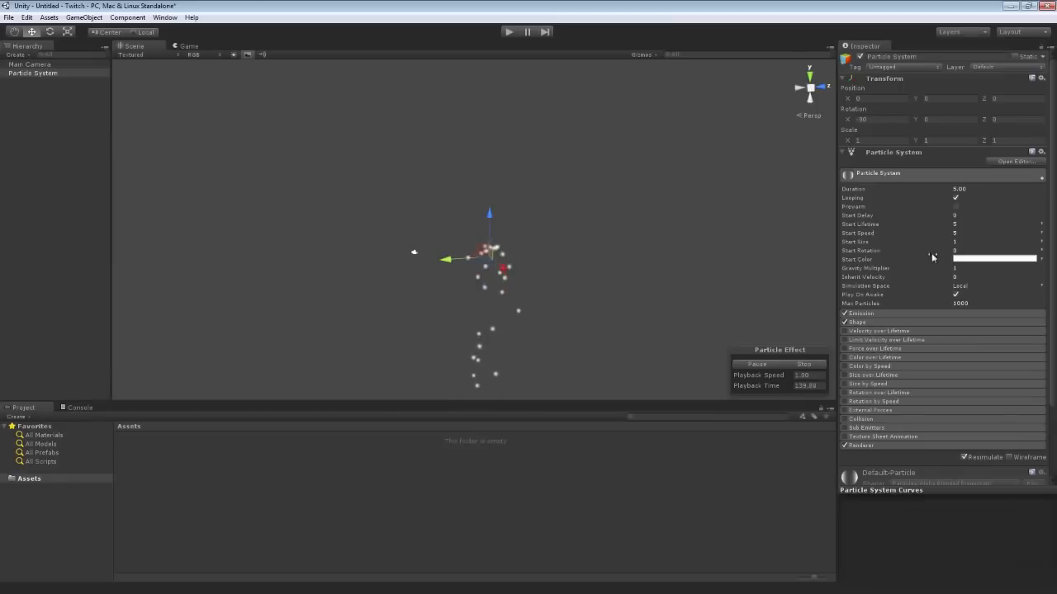
Raise the Start Speed to 11.32 and set the Gravity Multiplier to 0.5
left_click_drag(868, 234, 906, 230)
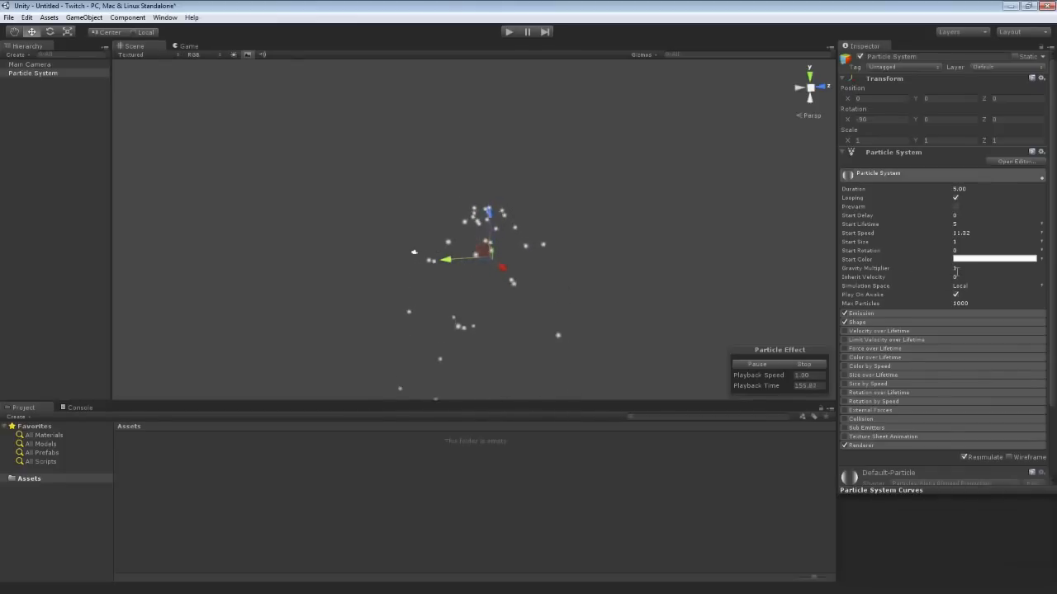
left_click(954, 268)
type("0.5")
key("Return")
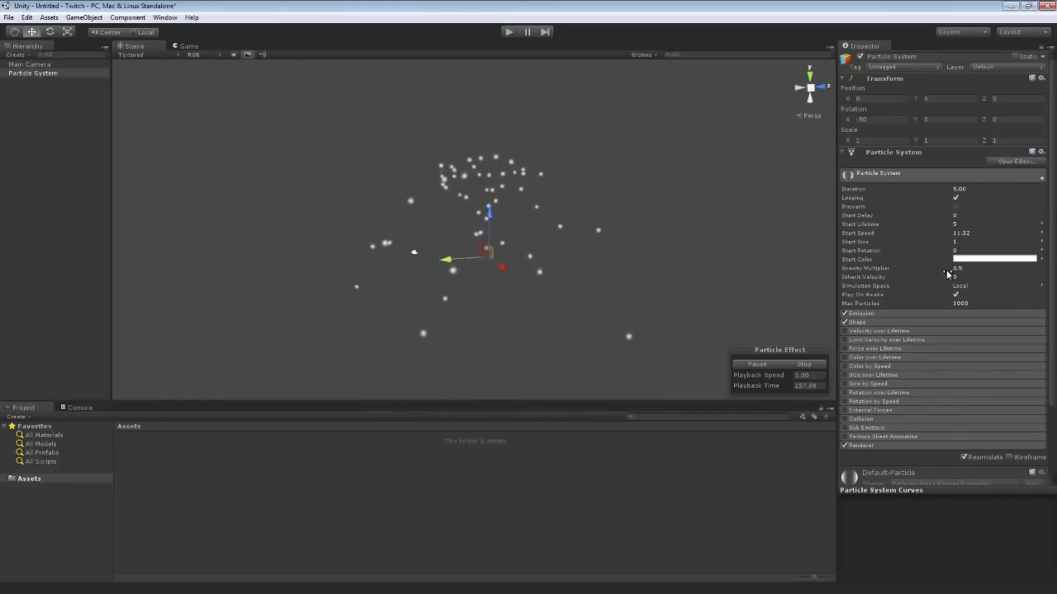
Reset the Start Speed to 5 and the Gravity Multiplier to 0
left_click(982, 234)
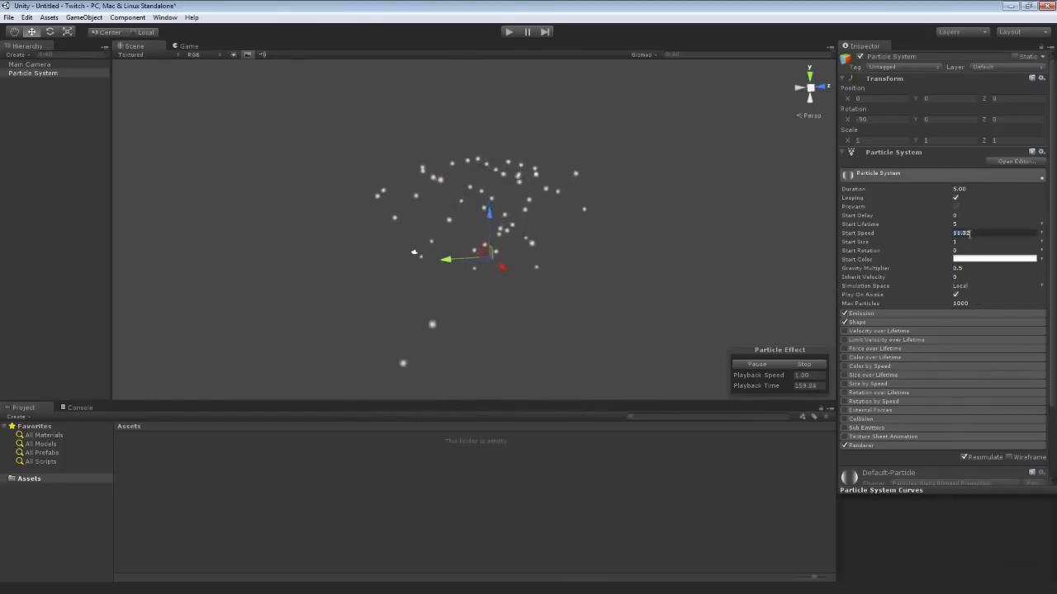
type("5")
key("Return")
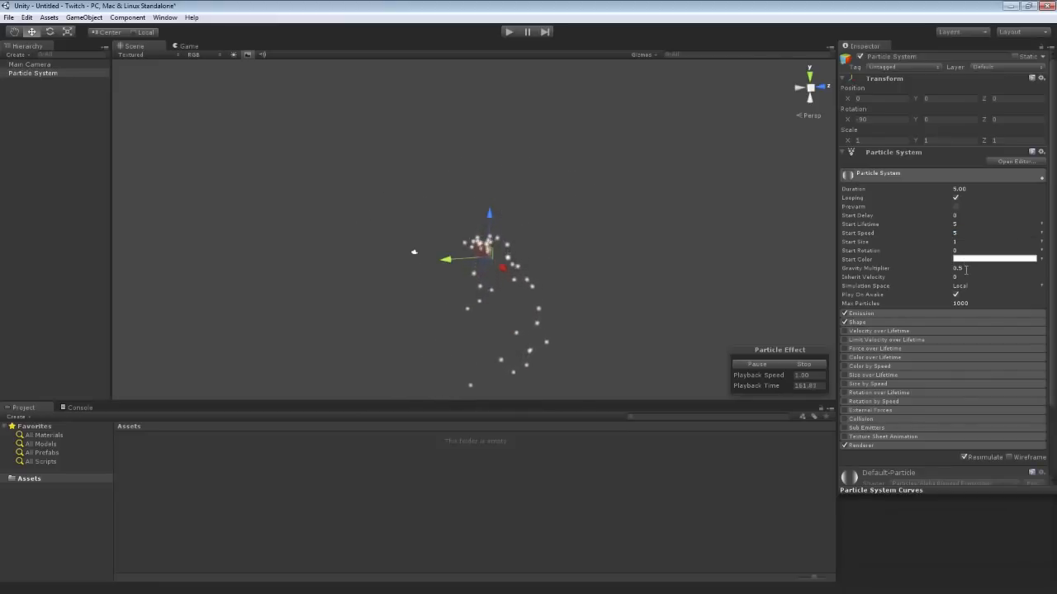
left_click(965, 269)
type("0")
key("Return")
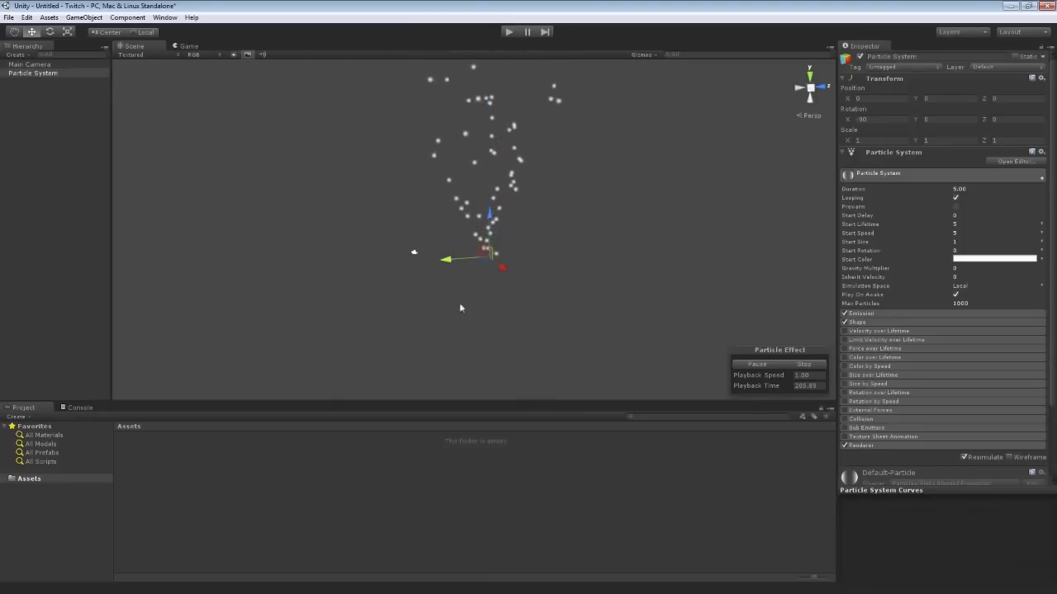
Try an Inherit Velocity of 1 on the particle system and return it to 0
left_click(961, 279)
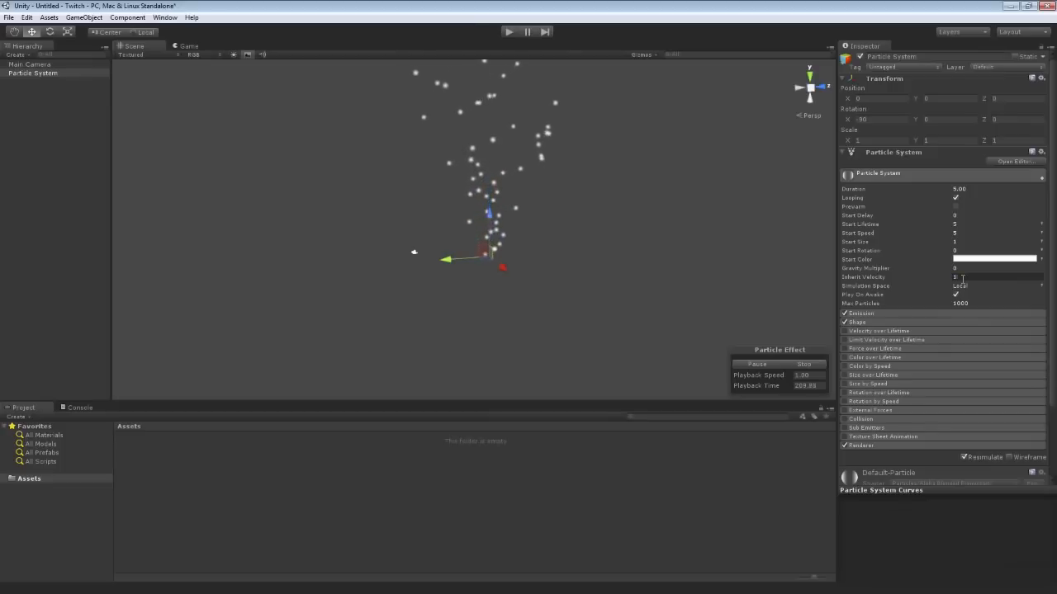
key("Return")
left_click(962, 279)
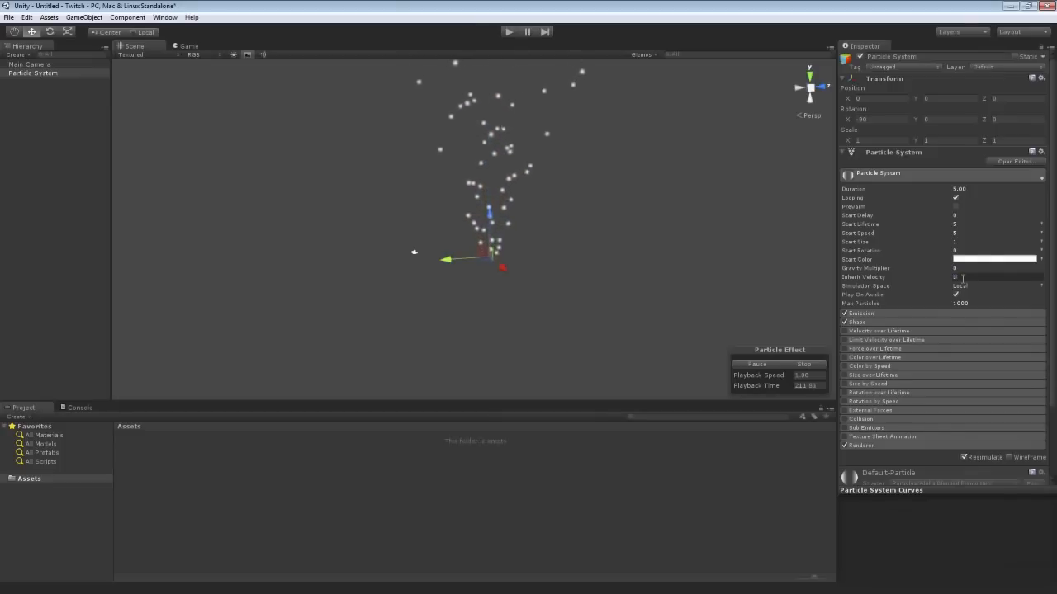
key("Return")
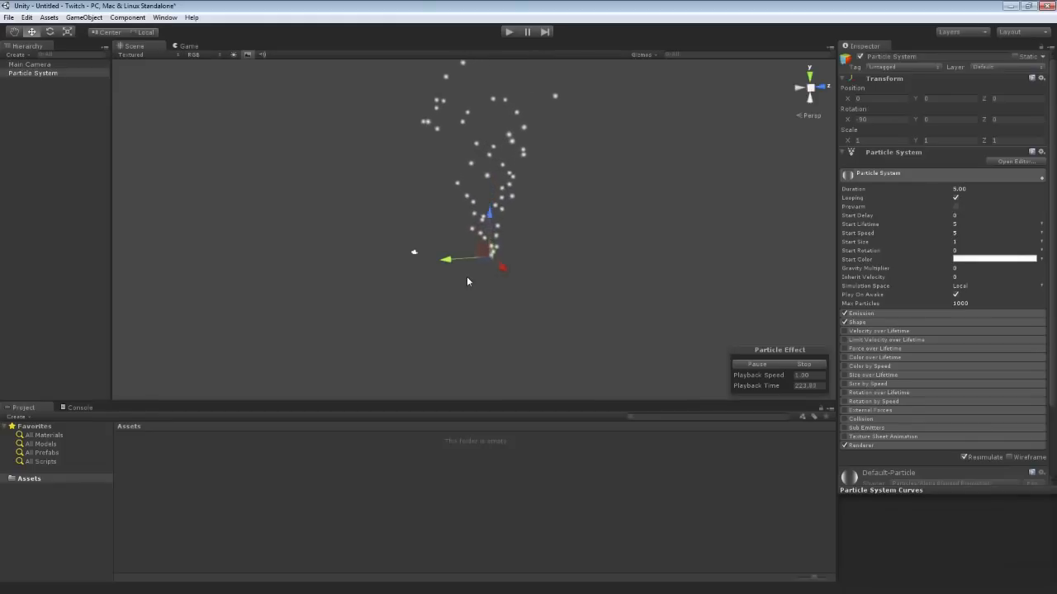
Try World as the particles' Simulation Space and return it to Local
left_click(961, 285)
left_click(975, 298)
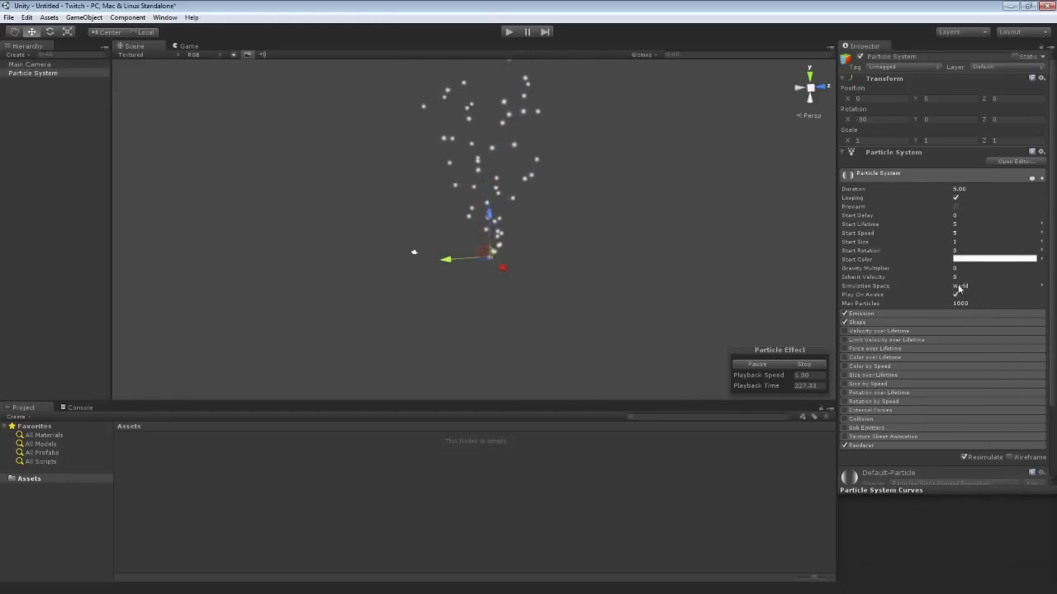
left_click(963, 286)
left_click(979, 308)
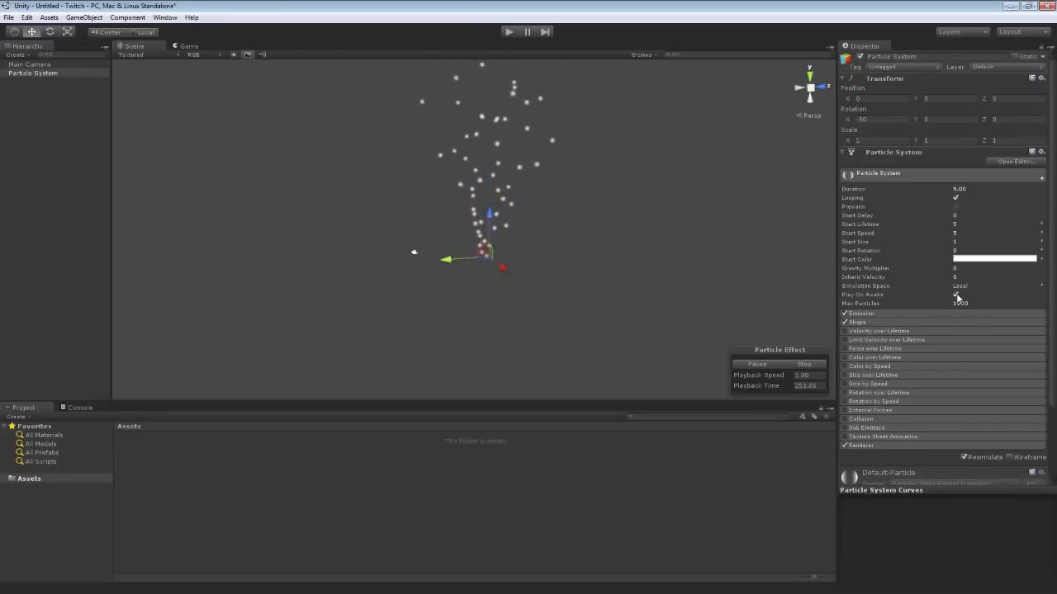
Compare running the scene with Play On Awake enabled and disabled, stopping playback after each run
left_click(508, 32)
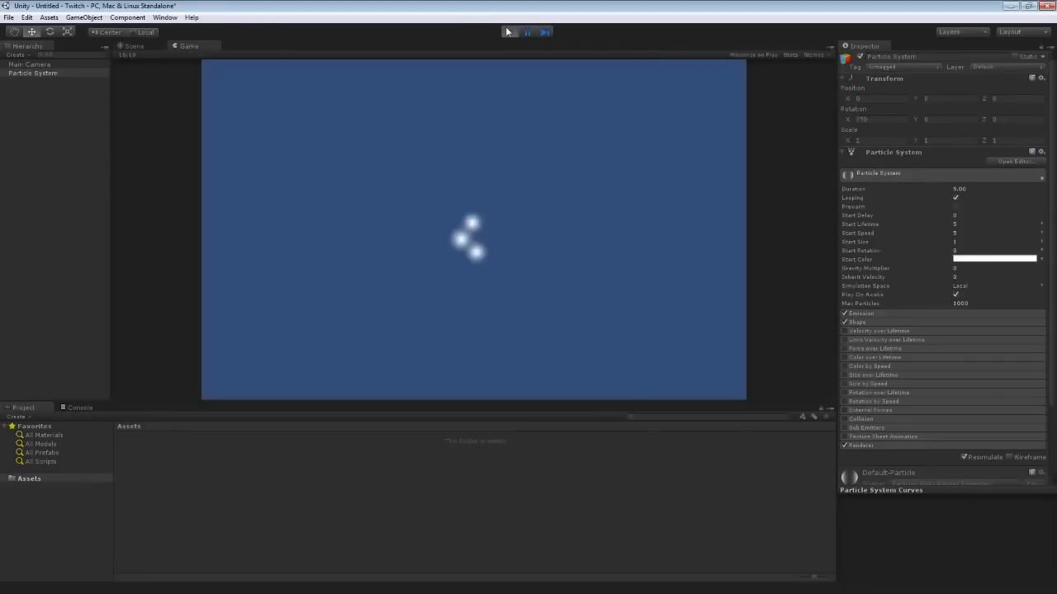
left_click(508, 32)
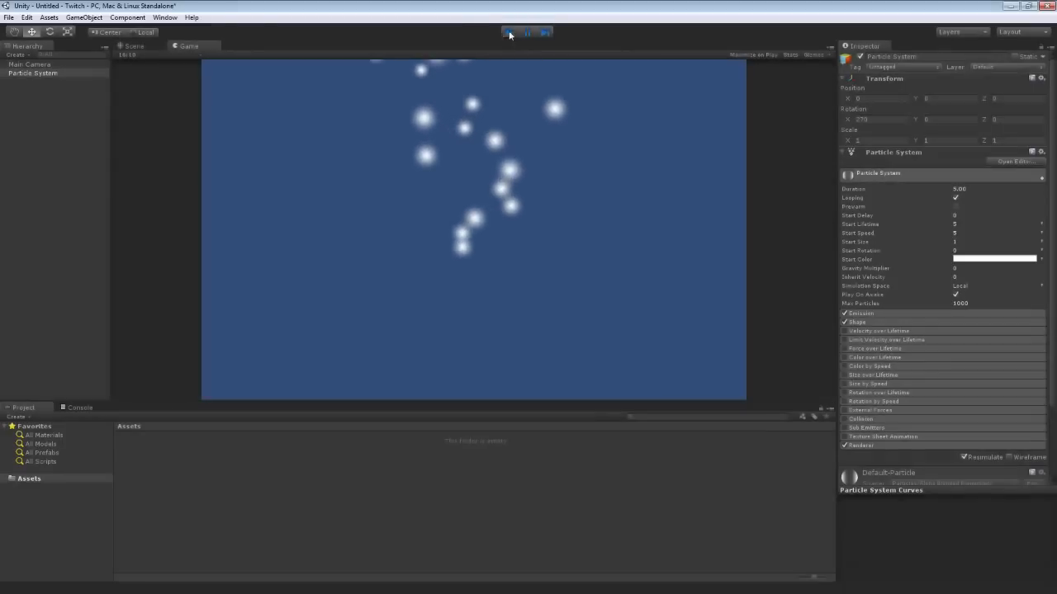
left_click(955, 296)
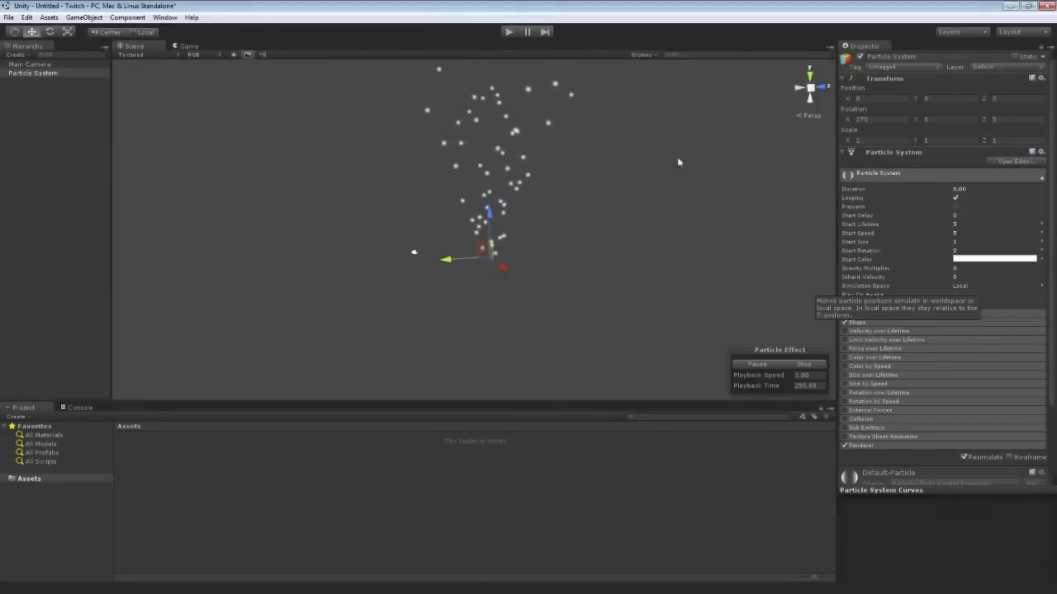
left_click(512, 32)
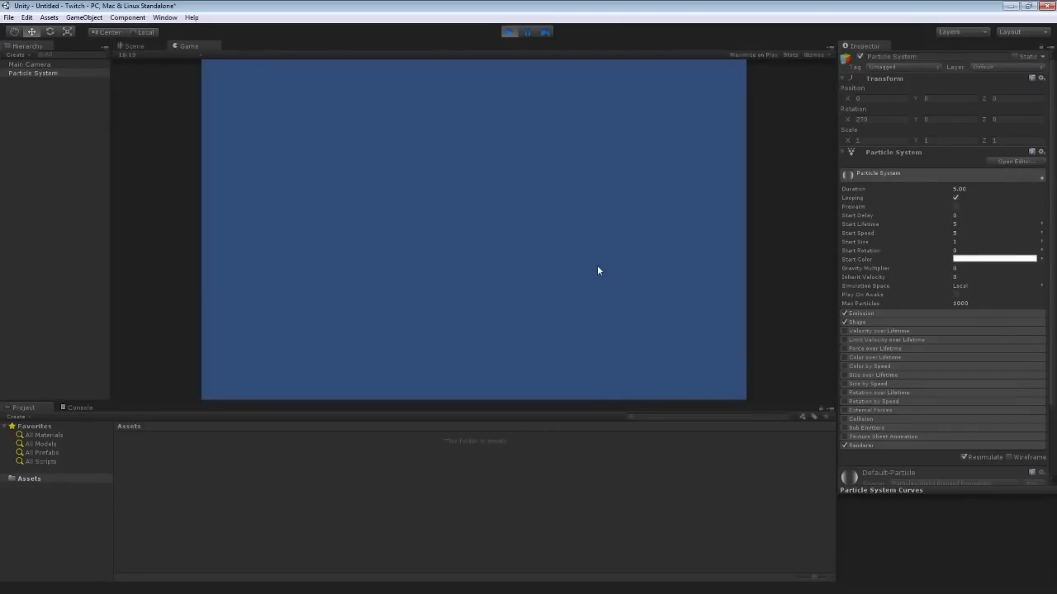
left_click(507, 32)
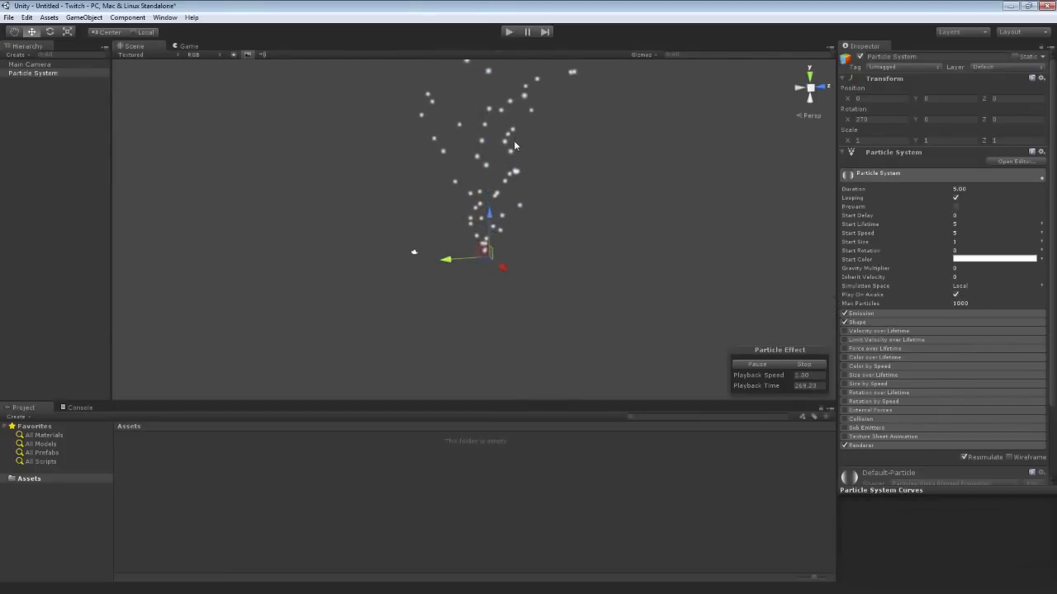
Try a very low Max Particles value and restore it to 1000
left_click_drag(889, 302, 91, 311)
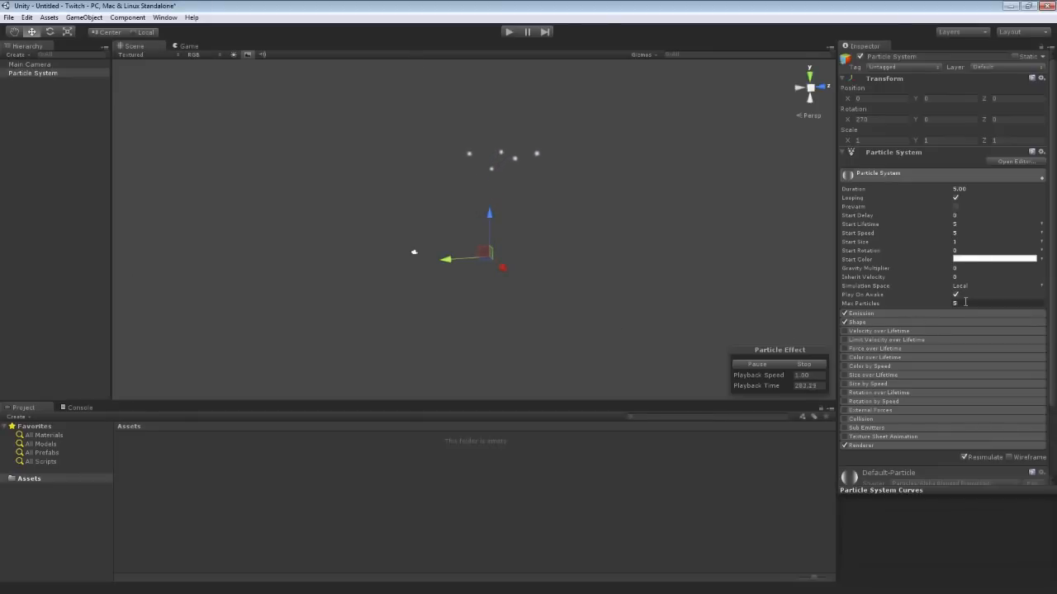
key("BackSpace")
type("1000")
key("Return")
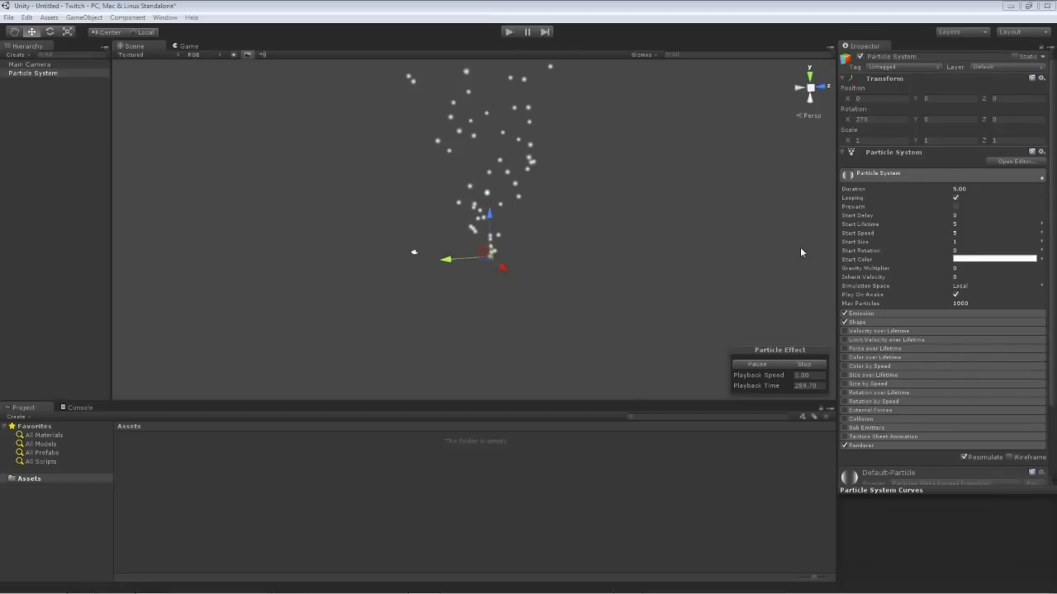
Reselect the Particle System and set its Start Color to Random Between Two Colors, using white and red
left_click(662, 243)
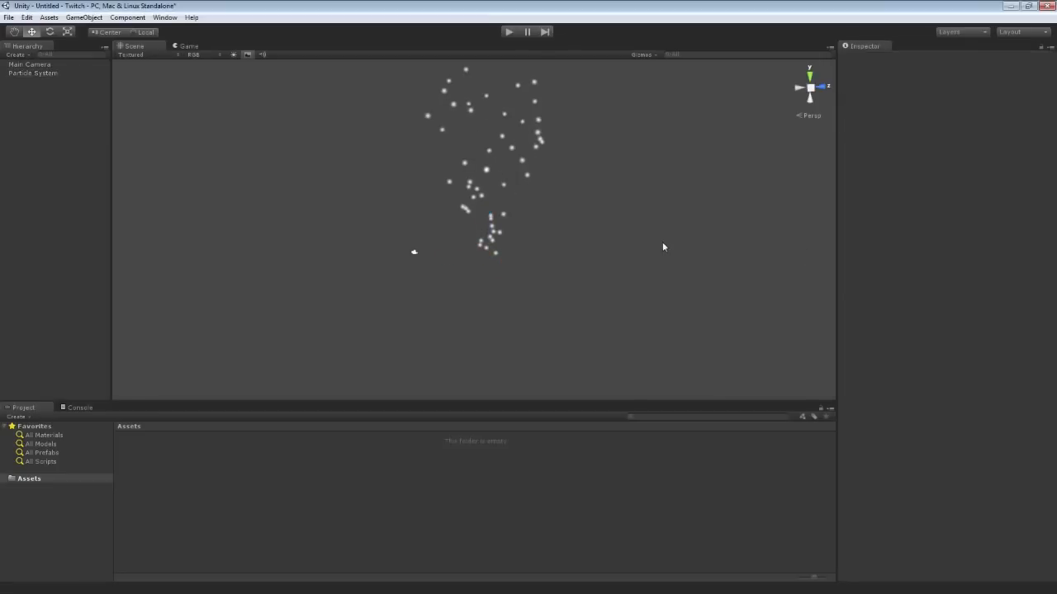
left_click(42, 72)
mouse_move(557, 256)
right_mouse_down()
mouse_move(569, 234)
mouse_move(567, 247)
right_mouse_up()
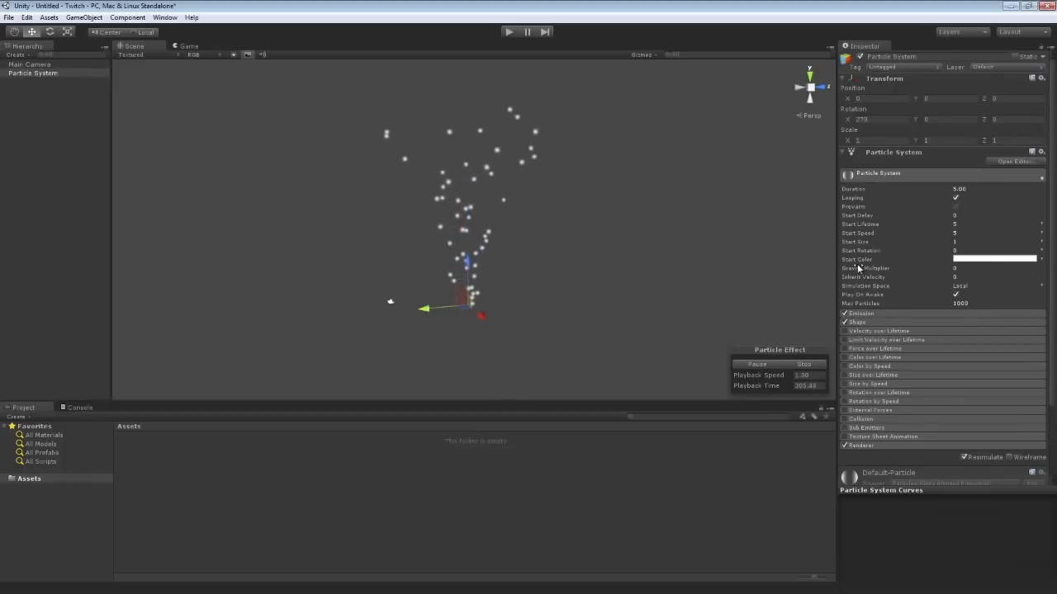
left_click(1041, 260)
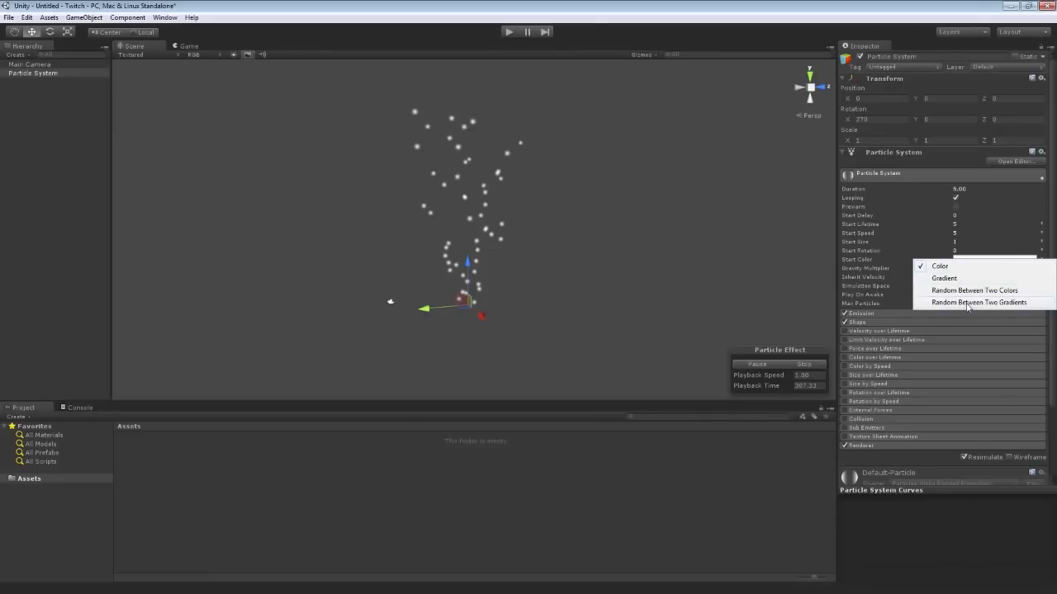
left_click(940, 266)
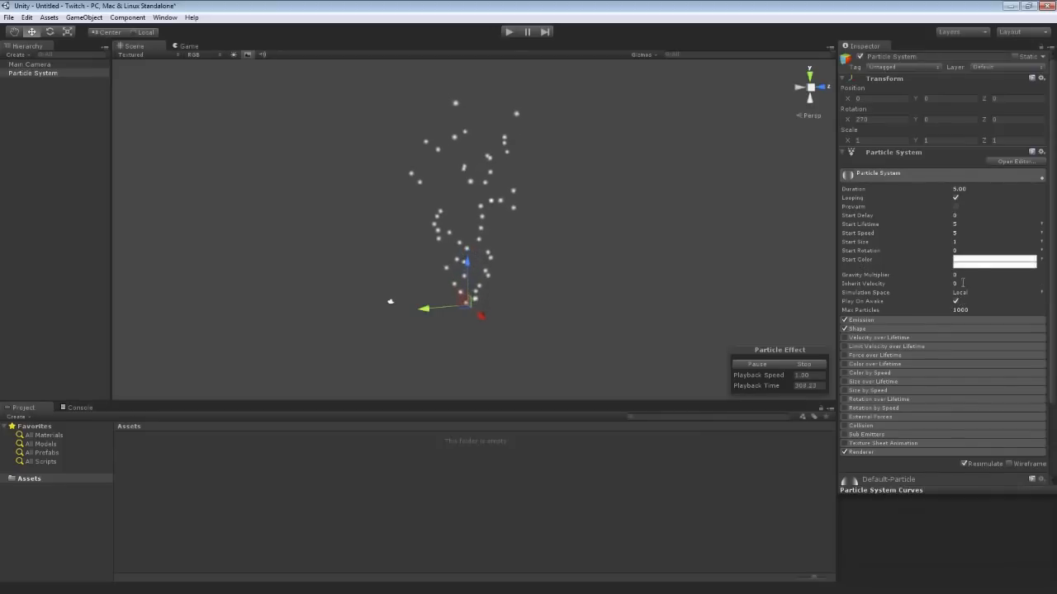
left_click(995, 262)
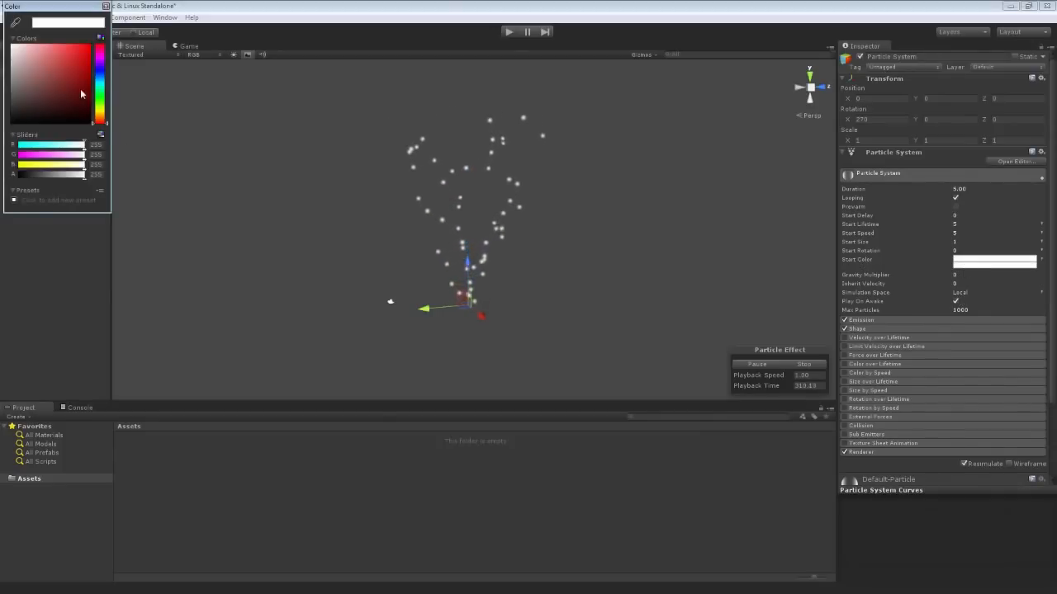
left_click_drag(83, 50, 103, 46)
left_click(106, 6)
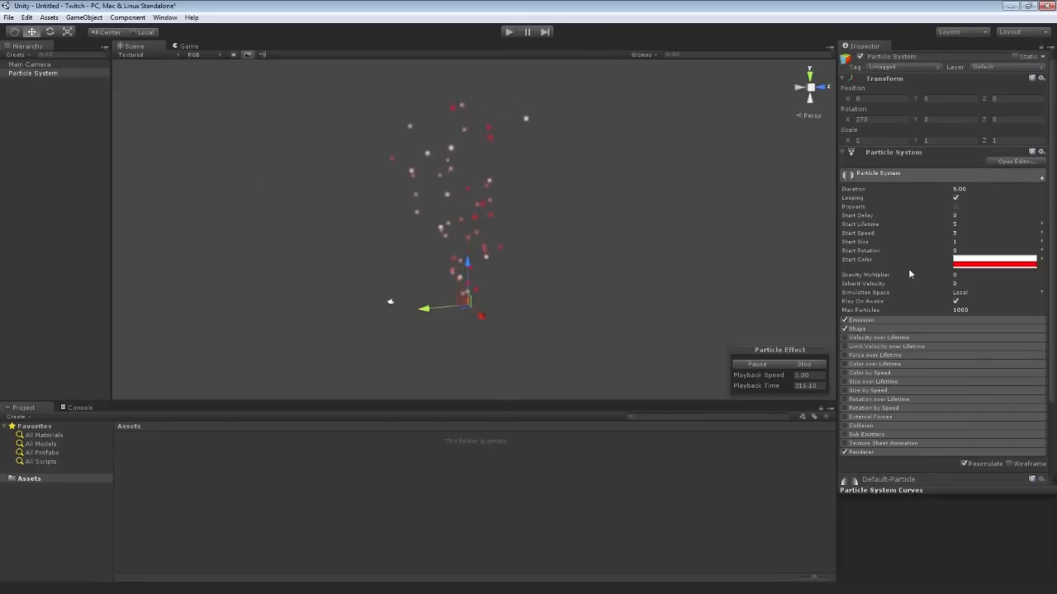
Try a blue-to-white Gradient as the Start Color and return it to the plain white Color mode
left_click(1041, 260)
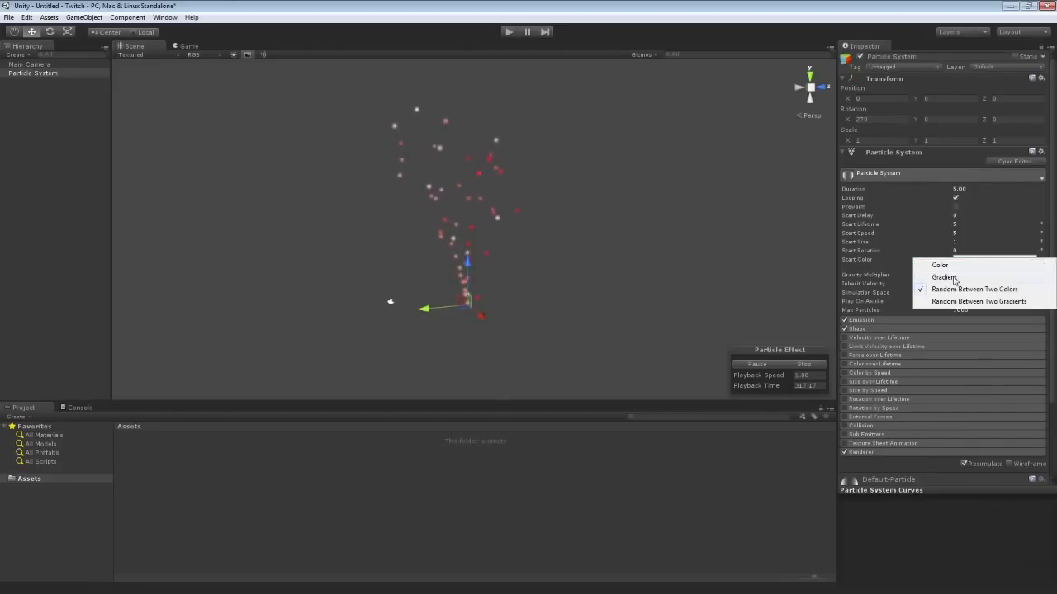
left_click(944, 278)
left_click(994, 259)
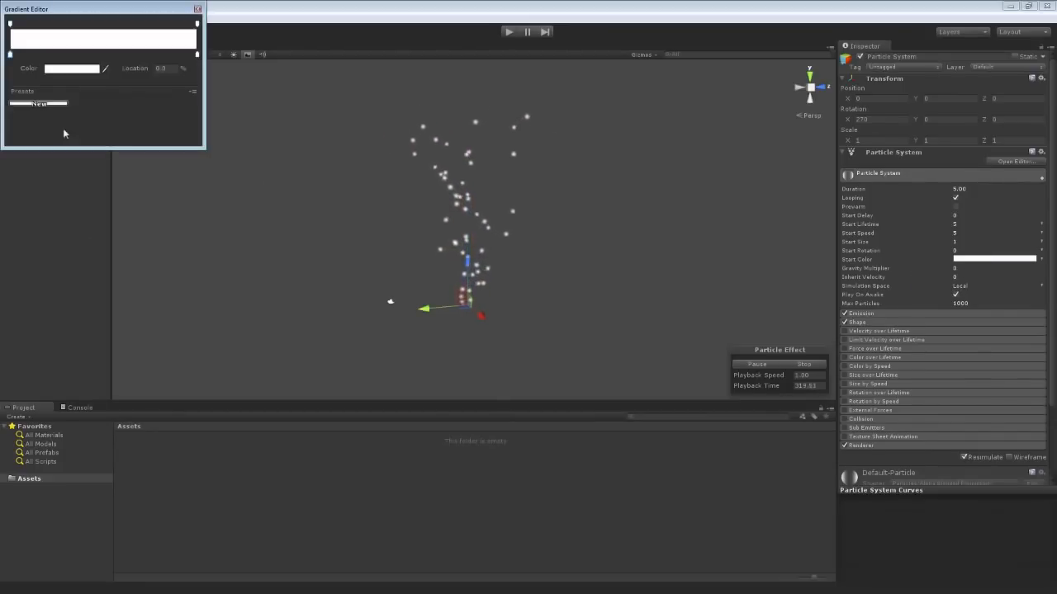
left_click(72, 67)
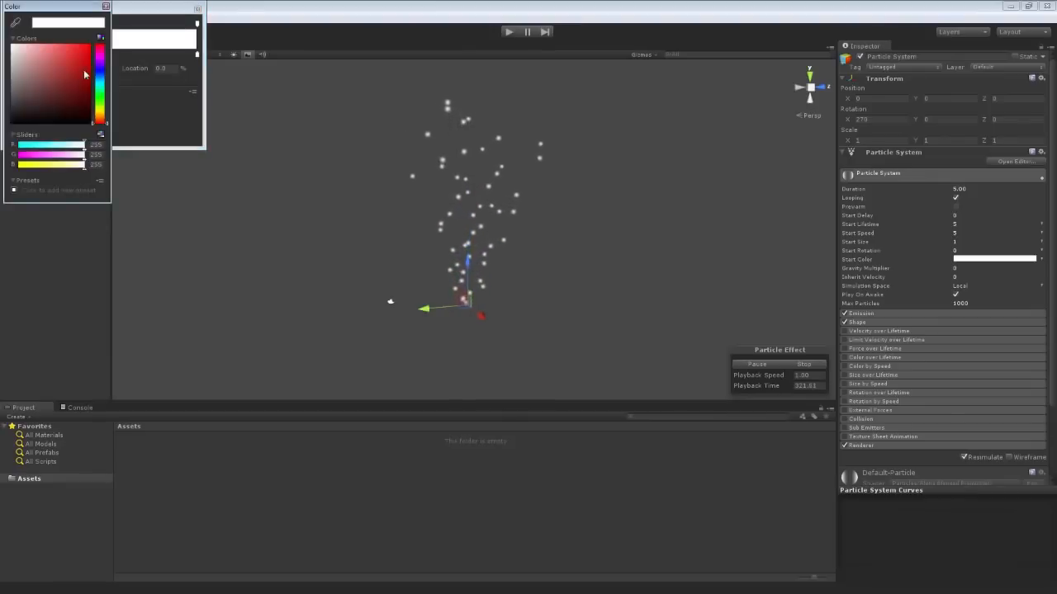
left_click(99, 69)
left_click(90, 44)
left_click(105, 6)
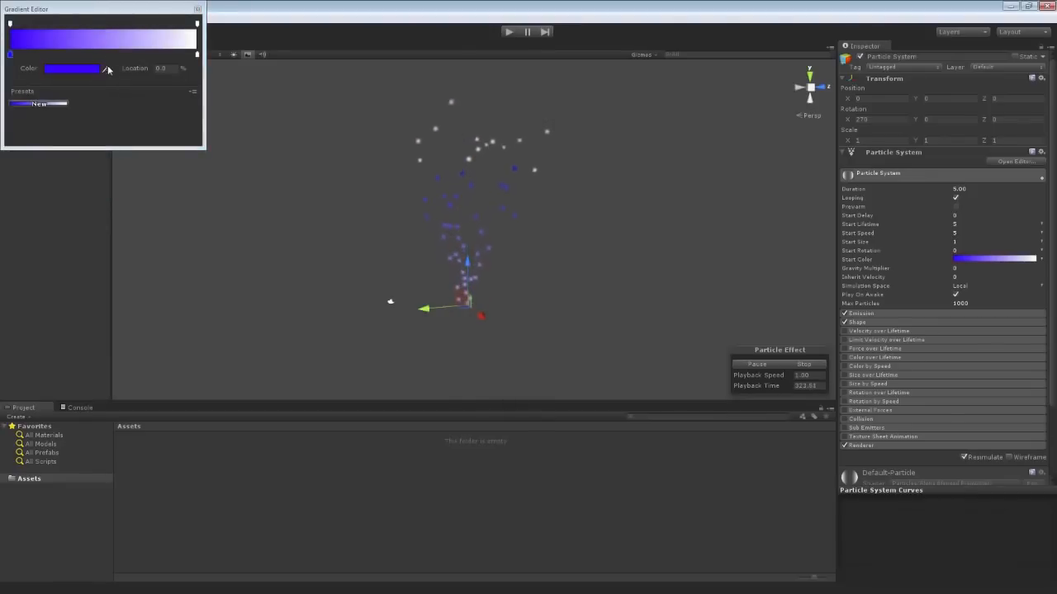
left_click(196, 8)
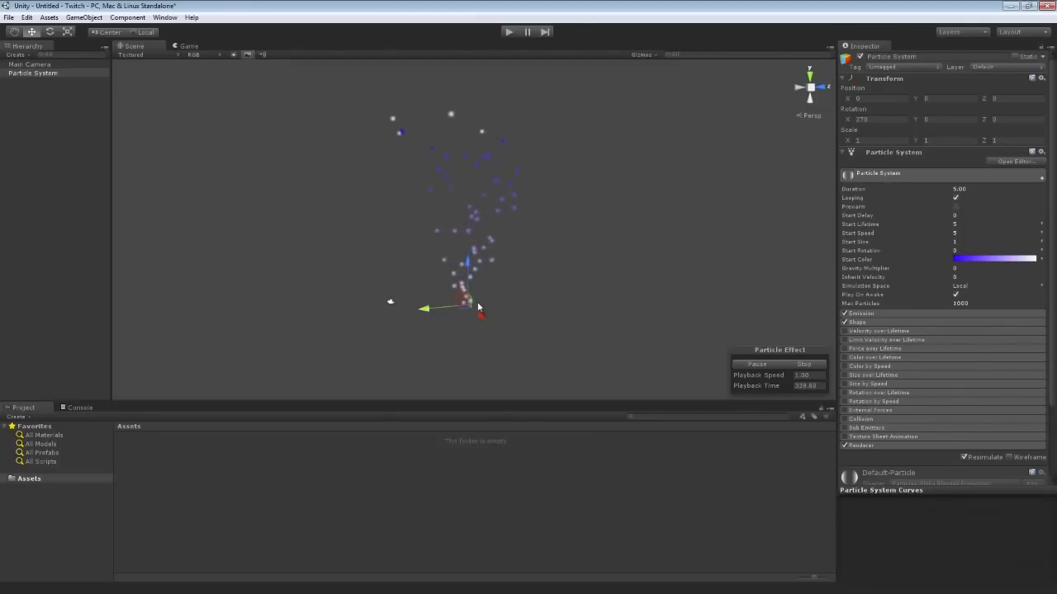
left_click(1042, 261)
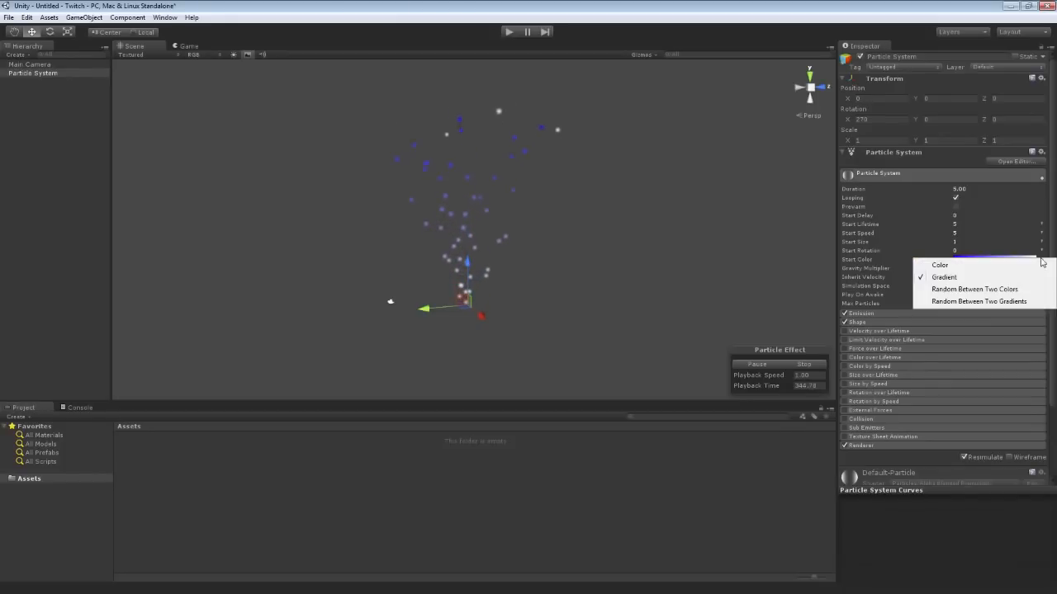
left_click(994, 266)
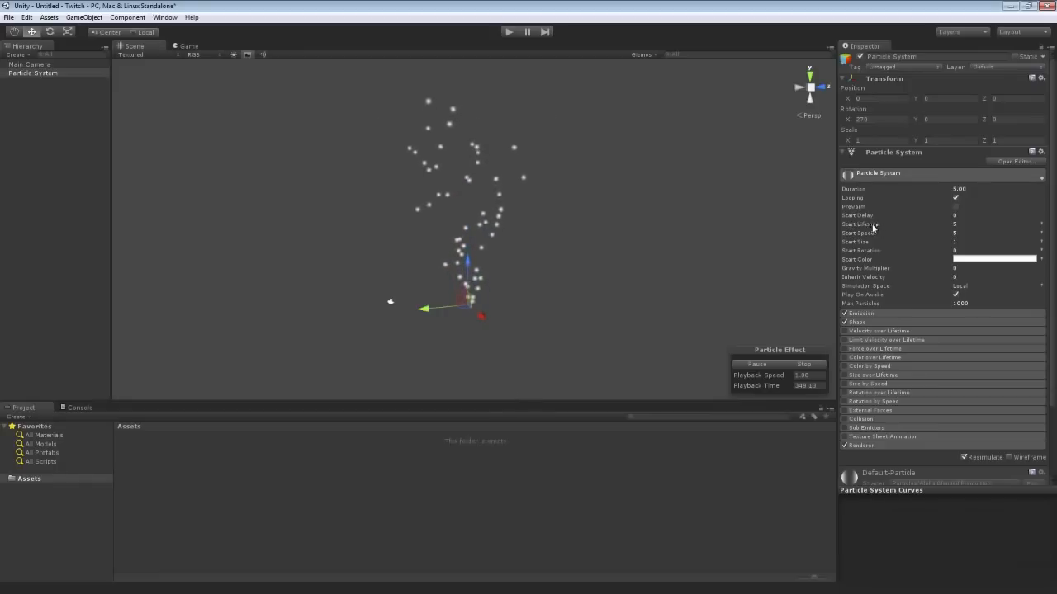
Switch the Start Speed to Curve and shape it to rise from a low initial speed to about 5 at the end
left_click(1041, 235)
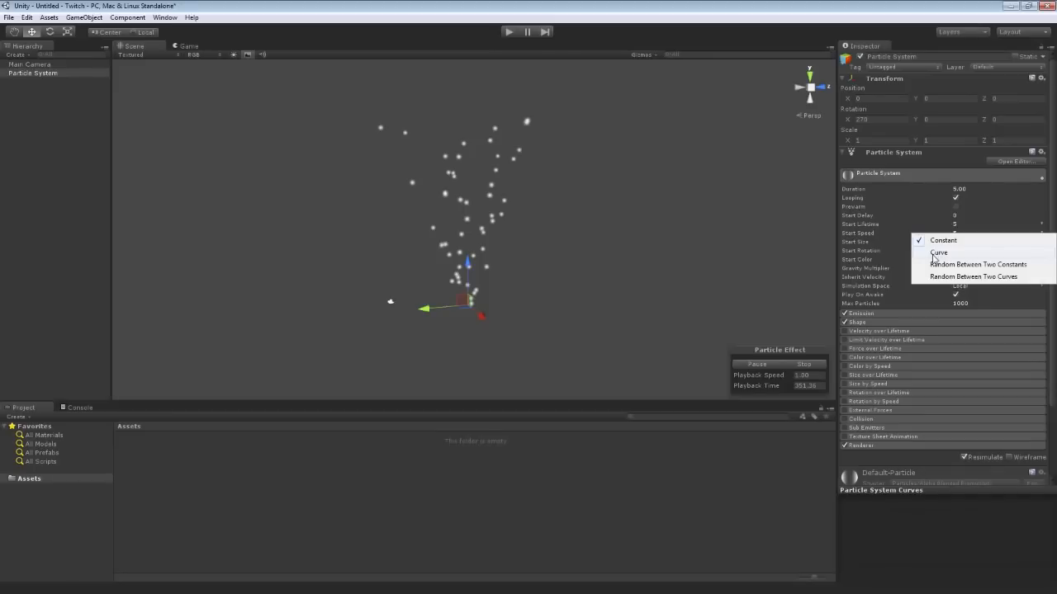
left_click(938, 253)
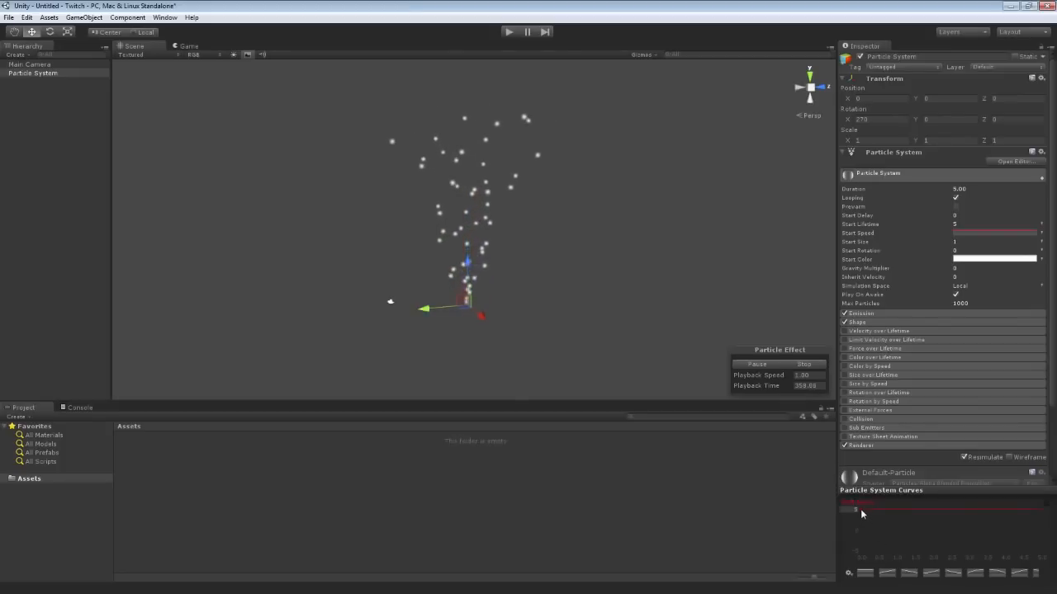
left_click_drag(860, 508, 860, 525)
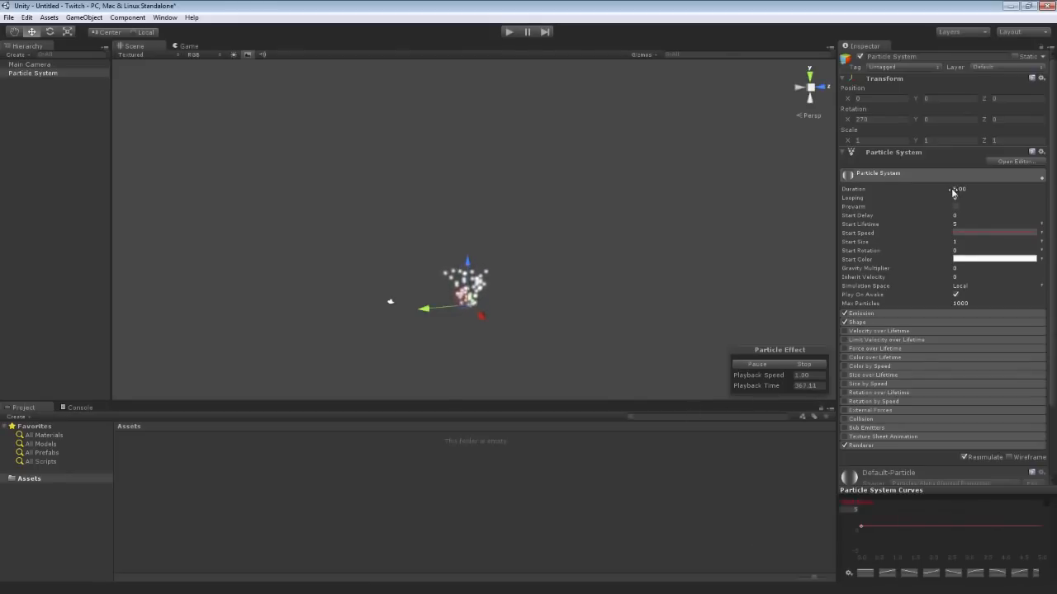
left_click(1039, 527)
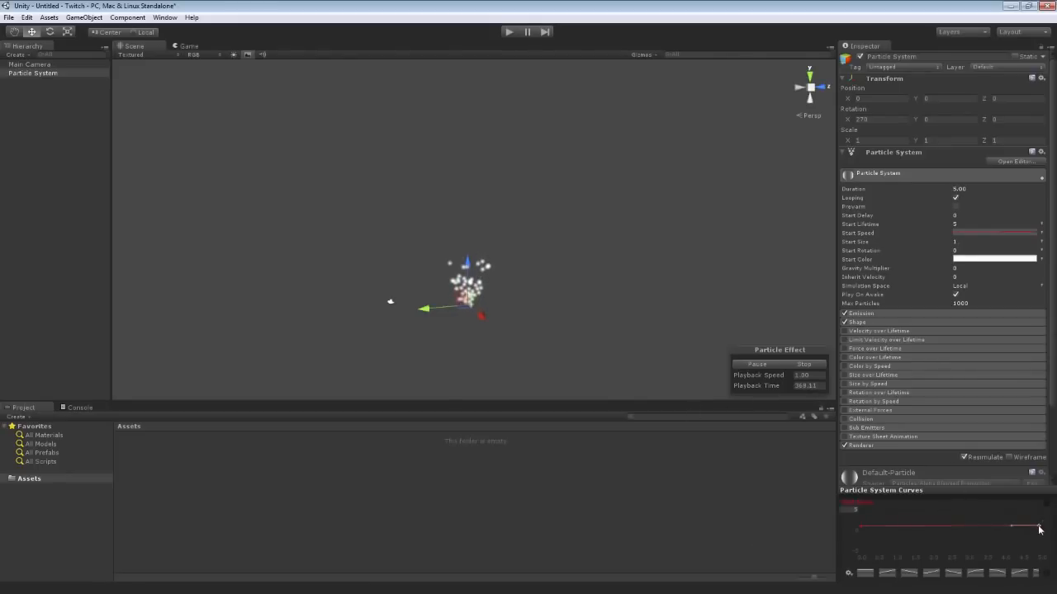
left_click_drag(1040, 529, 1037, 509)
Add a key midway along the Start Speed curve, pull it below zero, and view the emitted particles closer
double_click(955, 516)
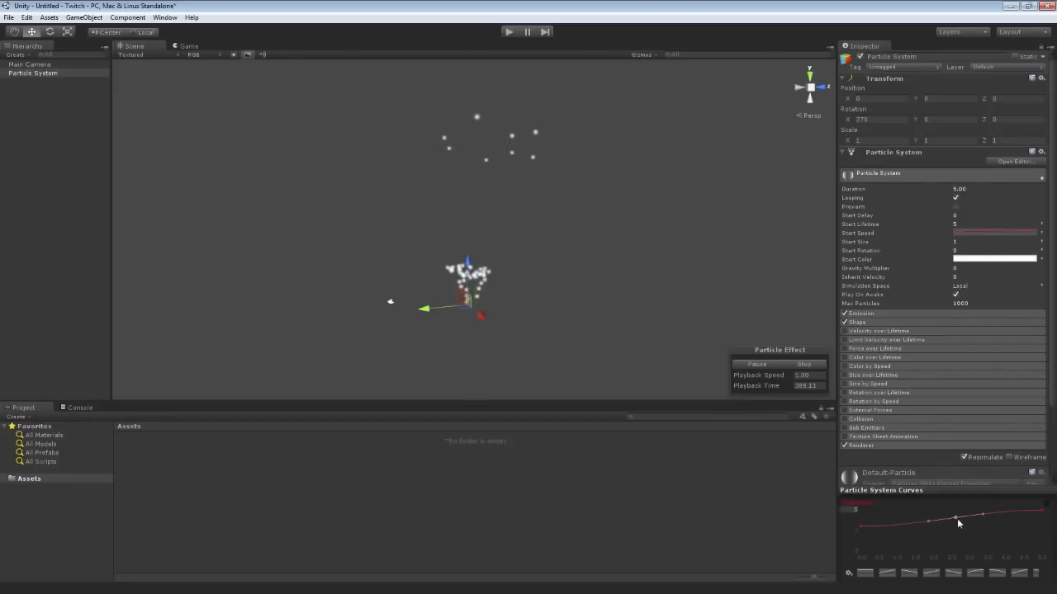
left_click_drag(957, 517, 957, 541)
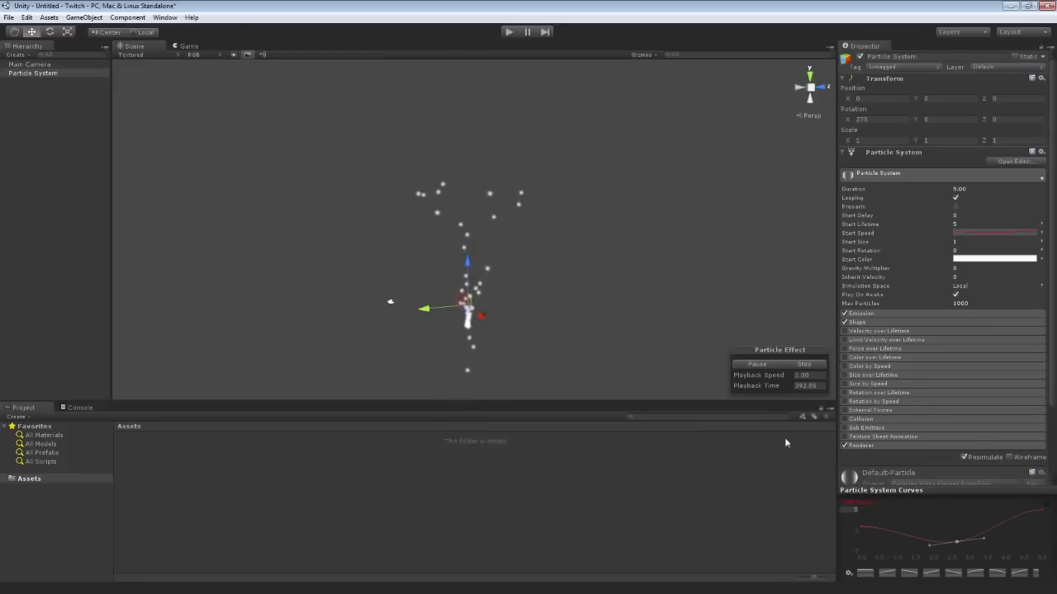
mouse_move(417, 351)
right_mouse_down()
mouse_move(404, 355)
mouse_move(409, 365)
right_mouse_up()
key("w")
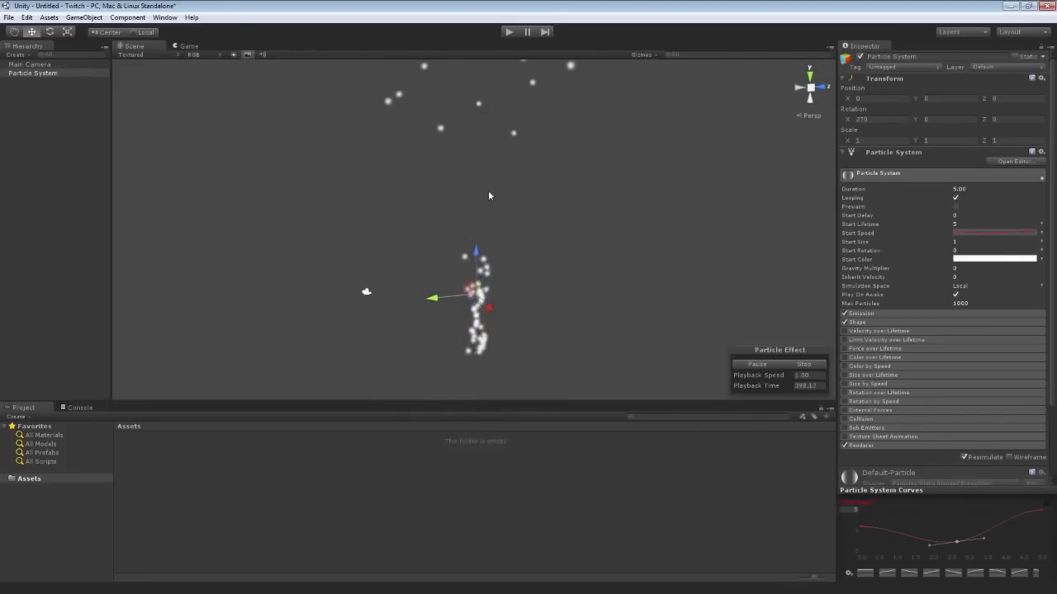
Add and reposition keys on the Start Speed curve to form a wave alternating between peaks near 5 and negative troughs
double_click(889, 531)
left_click_drag(889, 531, 885, 511)
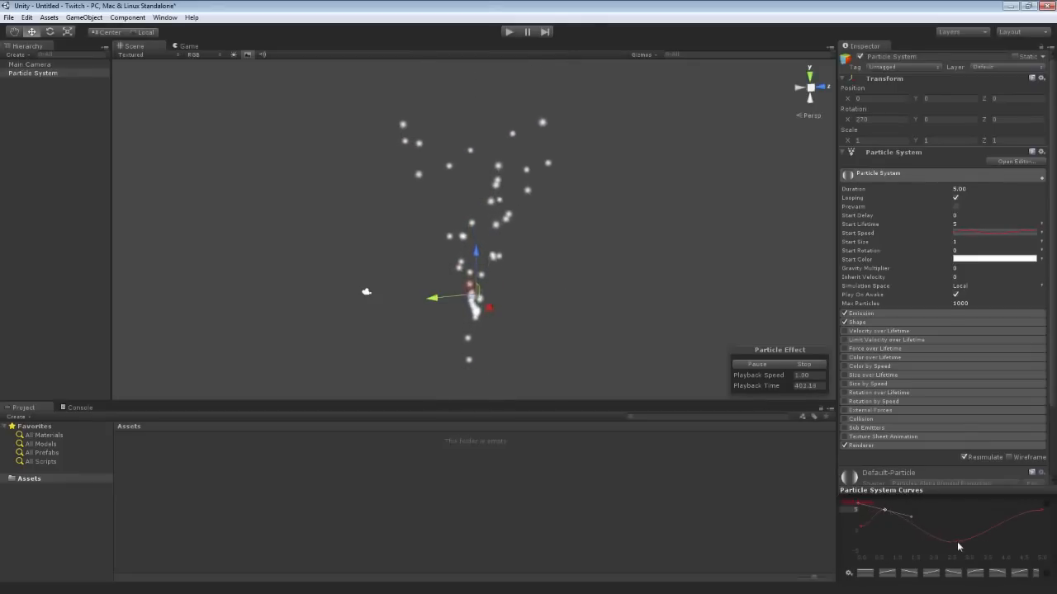
left_click_drag(956, 543, 1000, 549)
left_click(976, 530)
double_click(975, 530)
double_click(1002, 506)
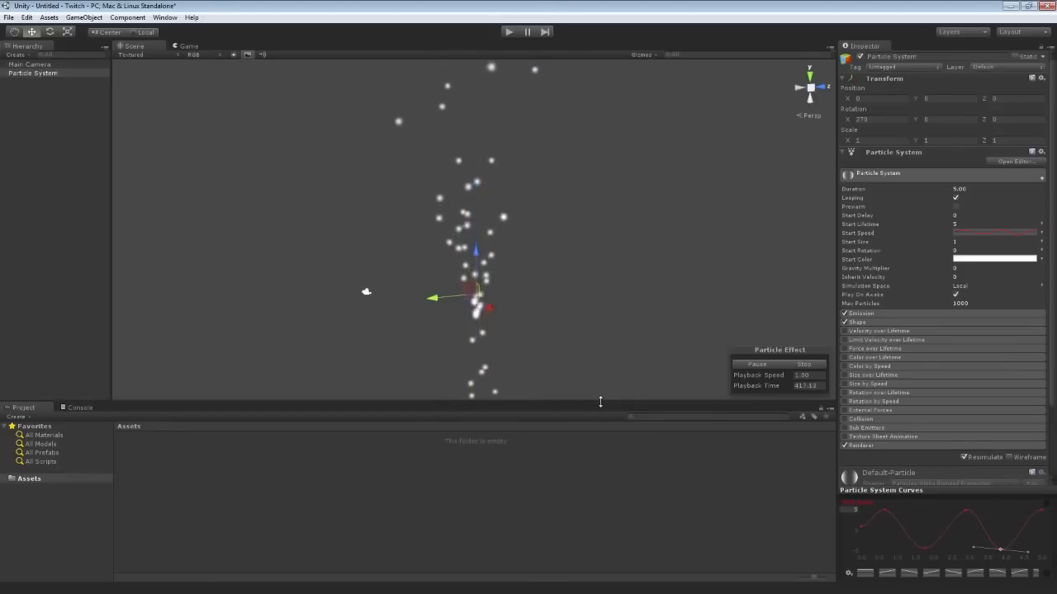
Return the particle system's Start Speed to Constant mode with a value of 5
left_click(1041, 235)
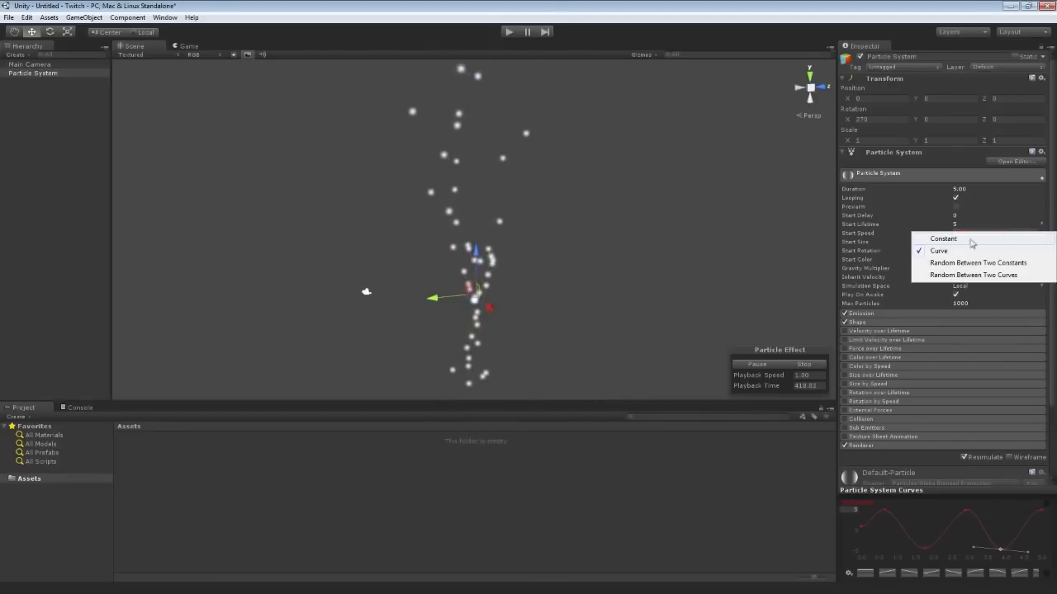
left_click(903, 238)
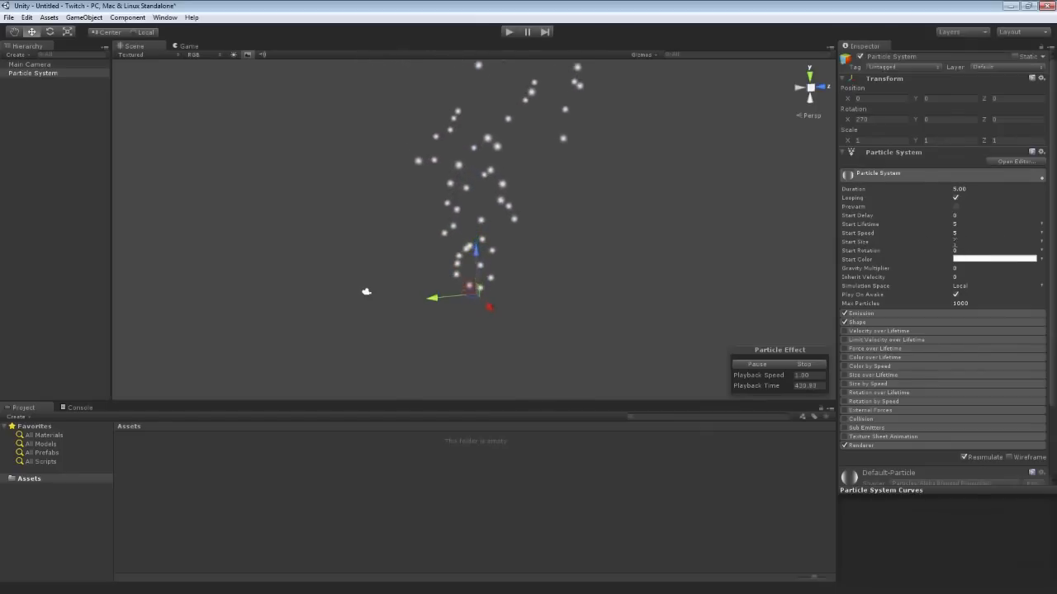
Try a Start Size curve that rises to a peak midway and falls back at the end, and return the property to Constant
left_click(1041, 241)
left_click(944, 262)
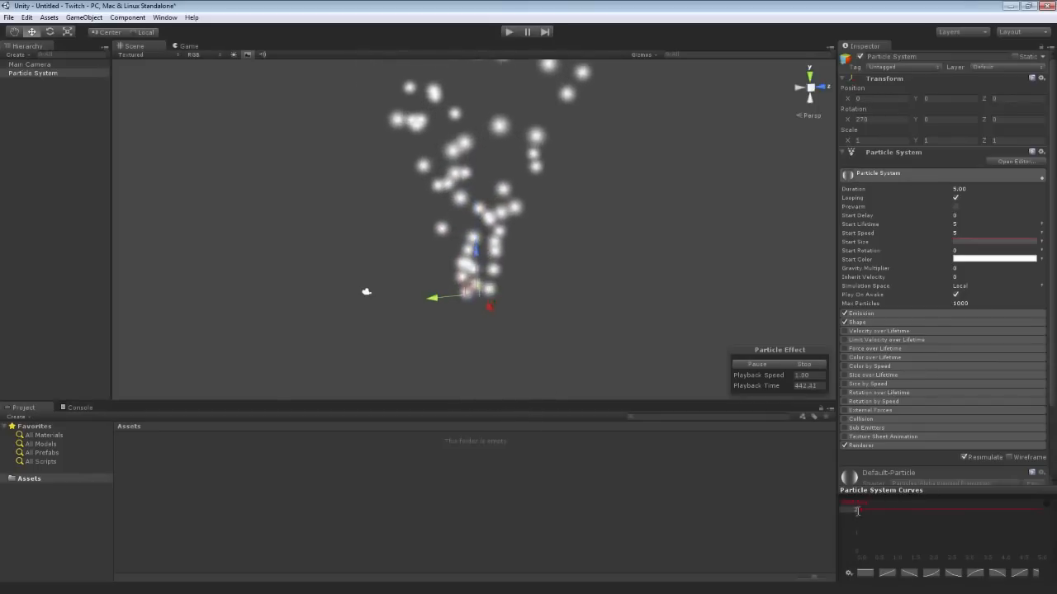
left_click_drag(861, 509, 861, 537)
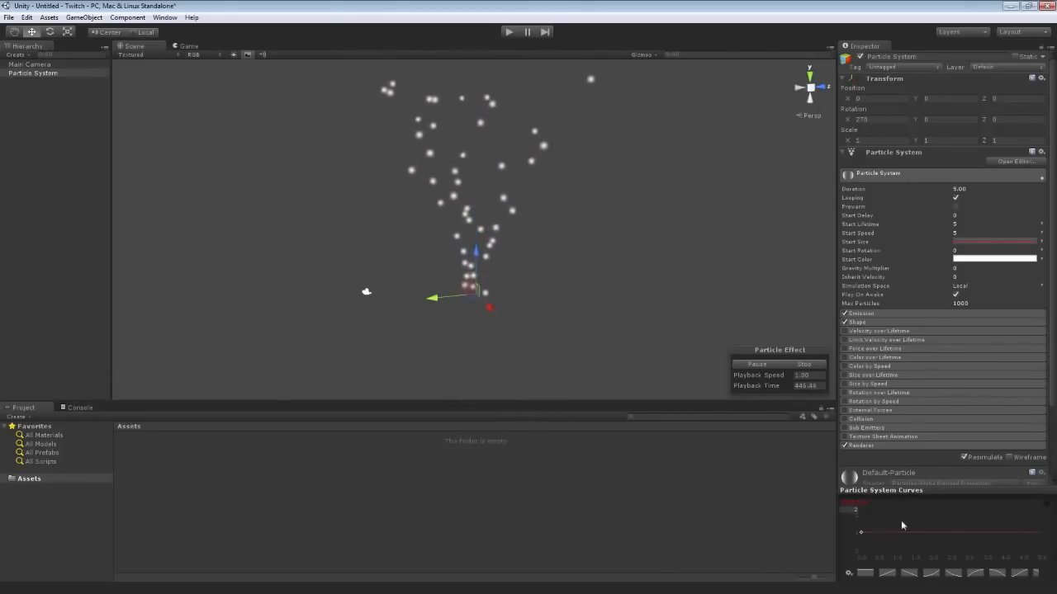
left_click_drag(1041, 535, 1043, 512)
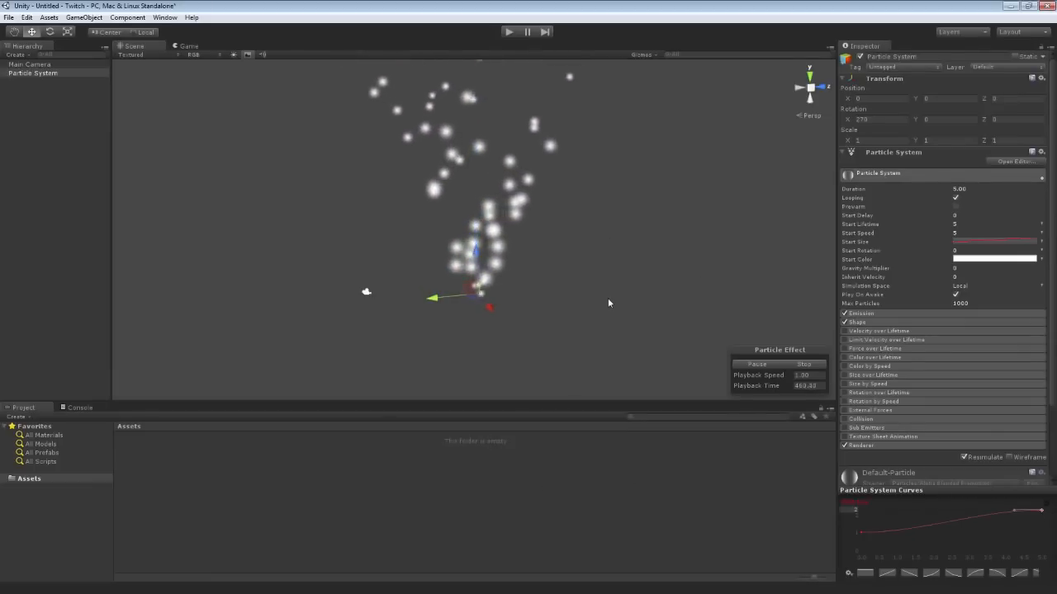
double_click(951, 519)
left_click_drag(952, 520, 1042, 534)
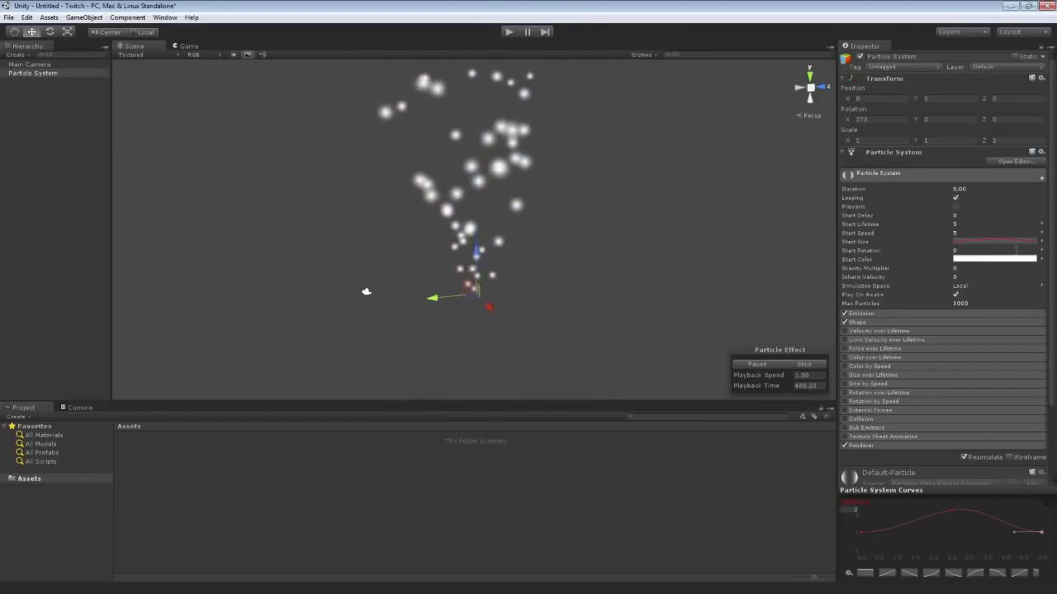
left_click(1041, 241)
left_click(941, 246)
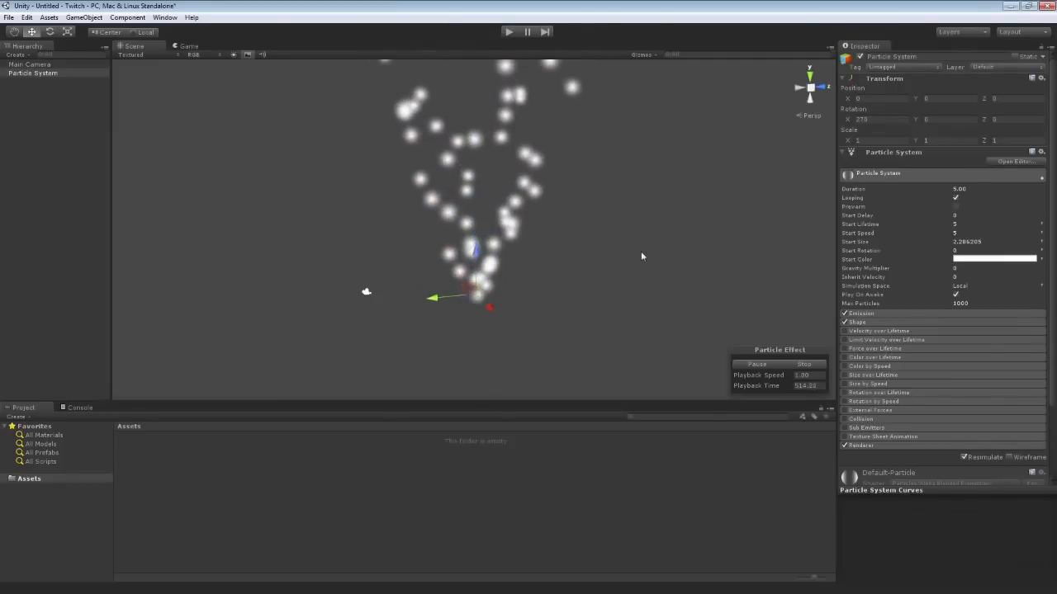
Expand the Emission settings, try Rates of about 139.6 and 2.75, and set the Rate back to 10
left_click(875, 311)
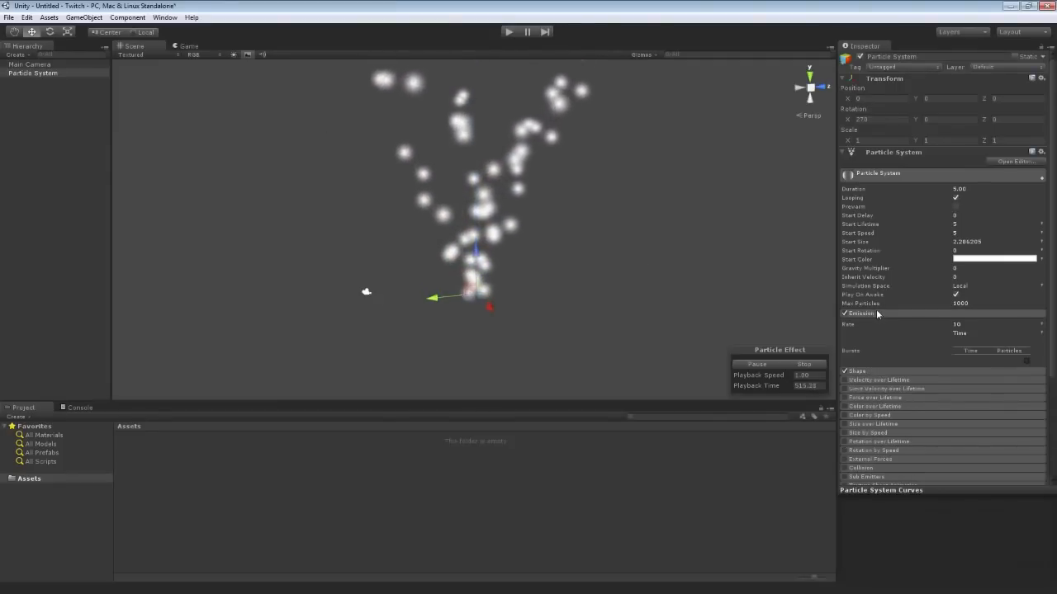
scroll(918, 297, "down", 2)
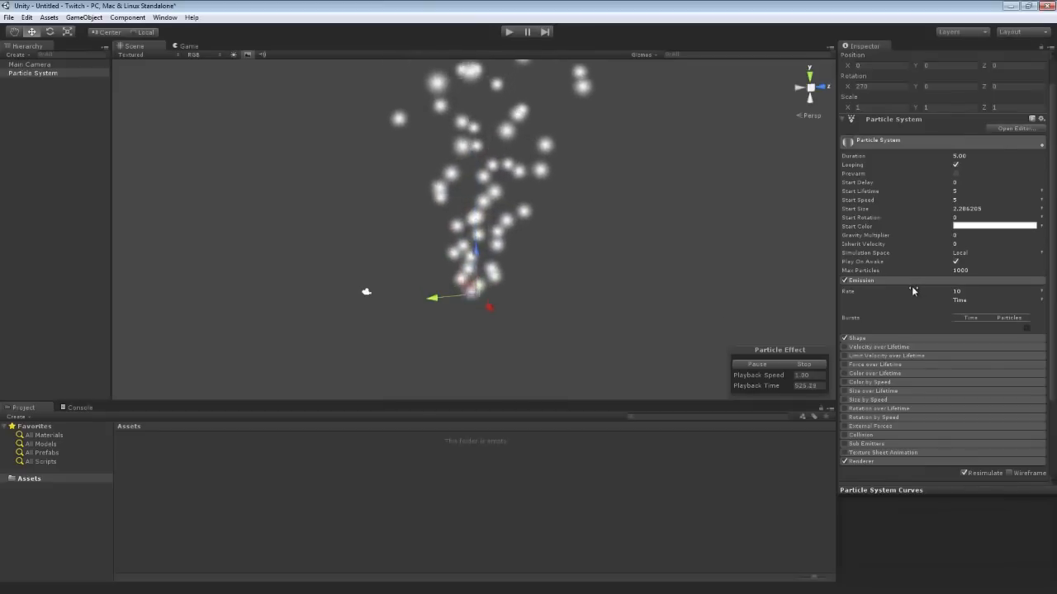
left_click_drag(876, 290, 933, 288)
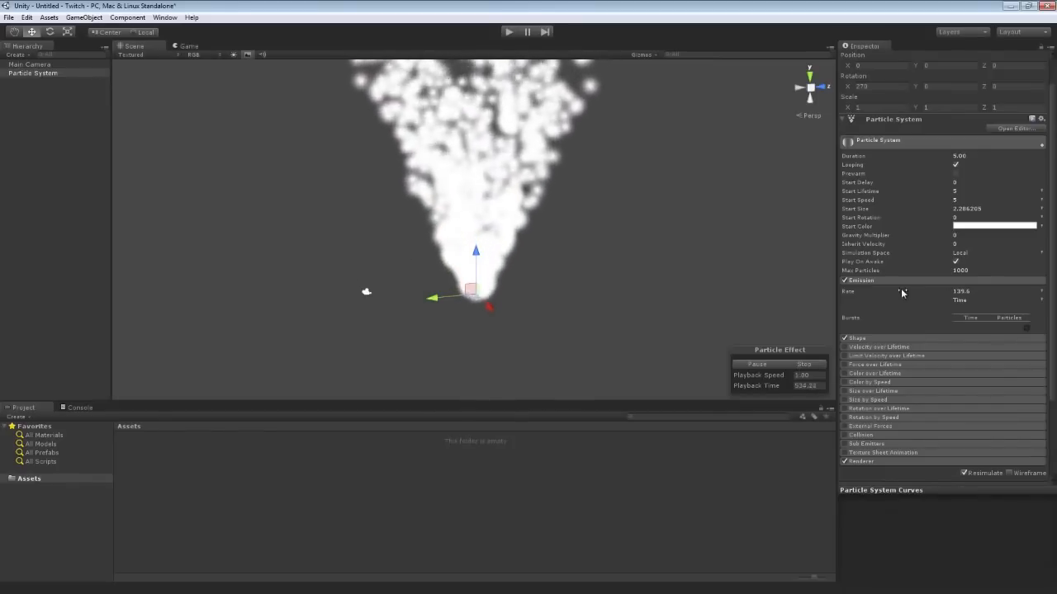
left_click_drag(900, 288, 76, 328)
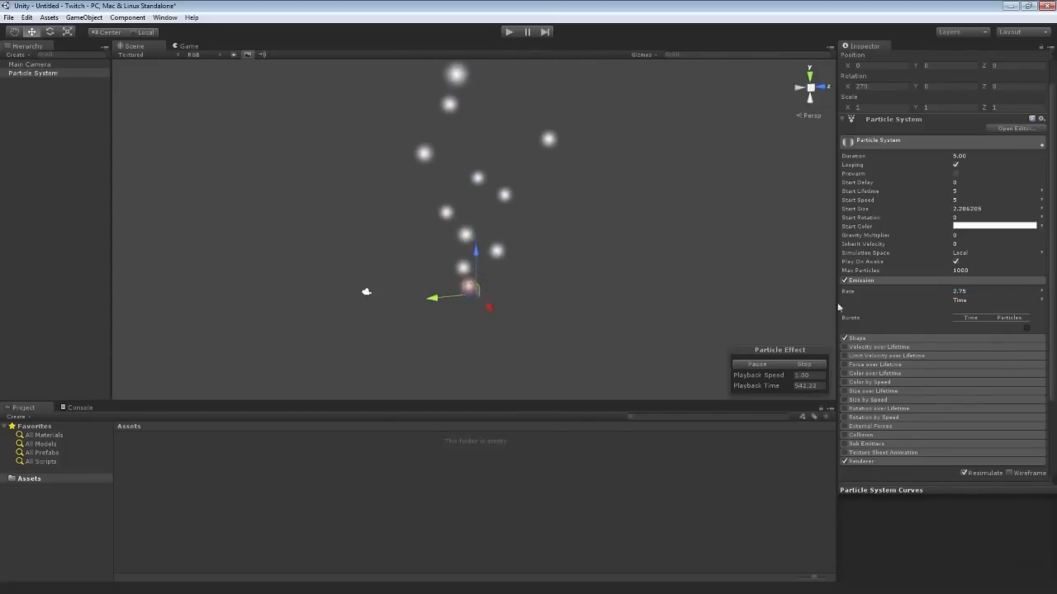
type("10")
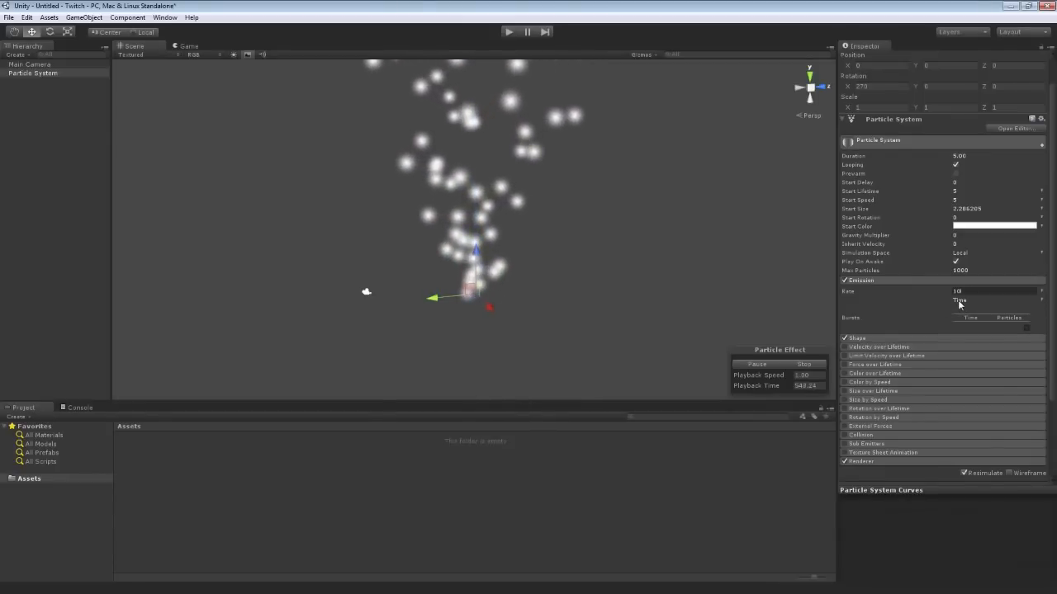
Try emitting the particles by Distance and return the emission Rate to Time
left_click(957, 300)
left_click(982, 324)
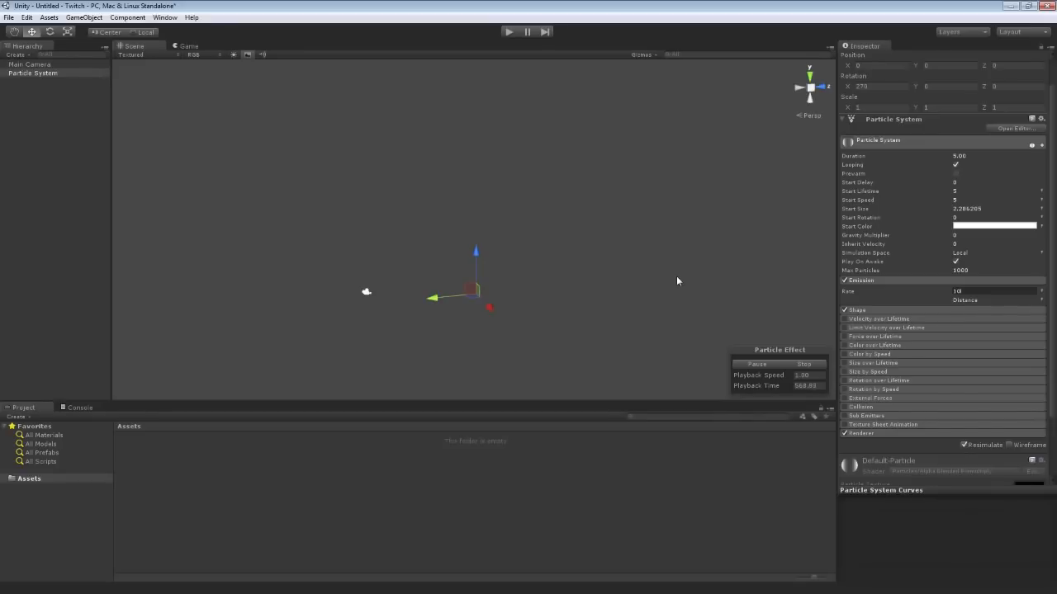
left_click(960, 300)
left_click(967, 311)
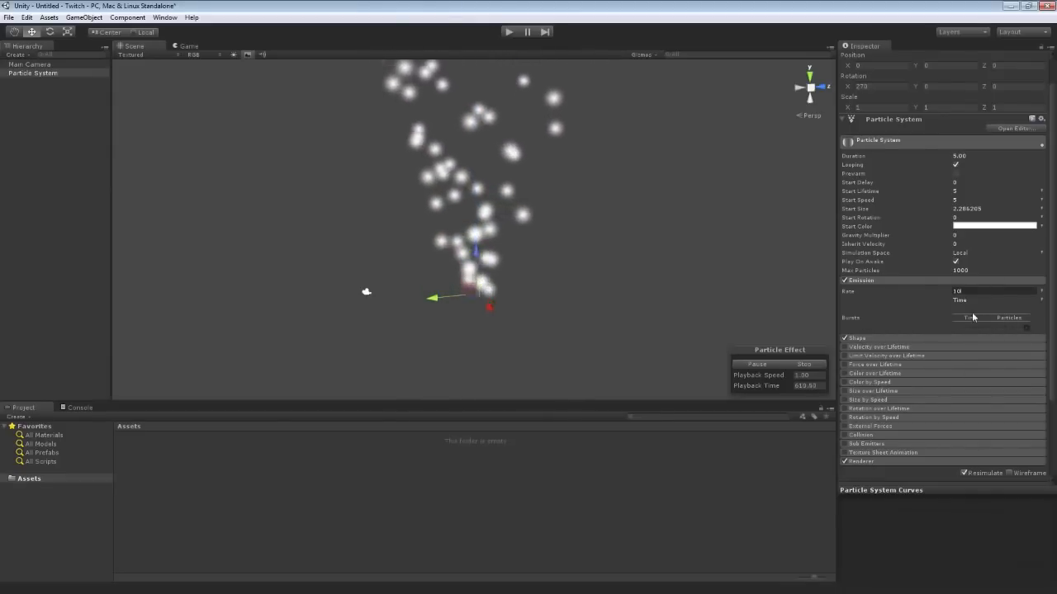
Add a burst of 60 particles at time 0.00 and lower the emission Rate to about 1.2
left_click(1026, 330)
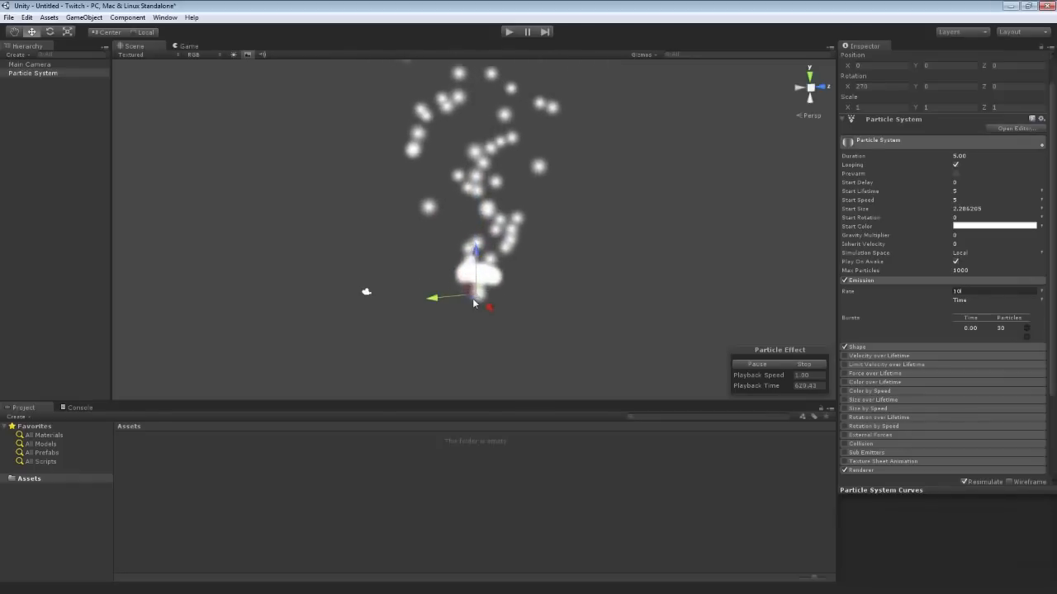
left_click(1000, 328)
type("60")
key("Return")
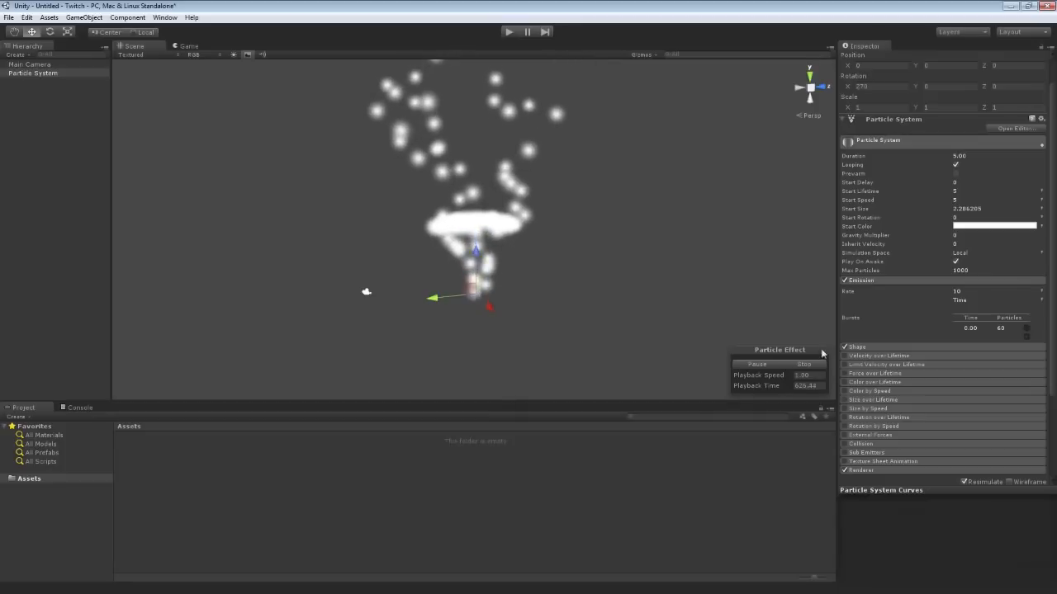
mouse_move(877, 291)
left_mouse_down()
mouse_move(860, 290)
mouse_move(877, 293)
left_mouse_up()
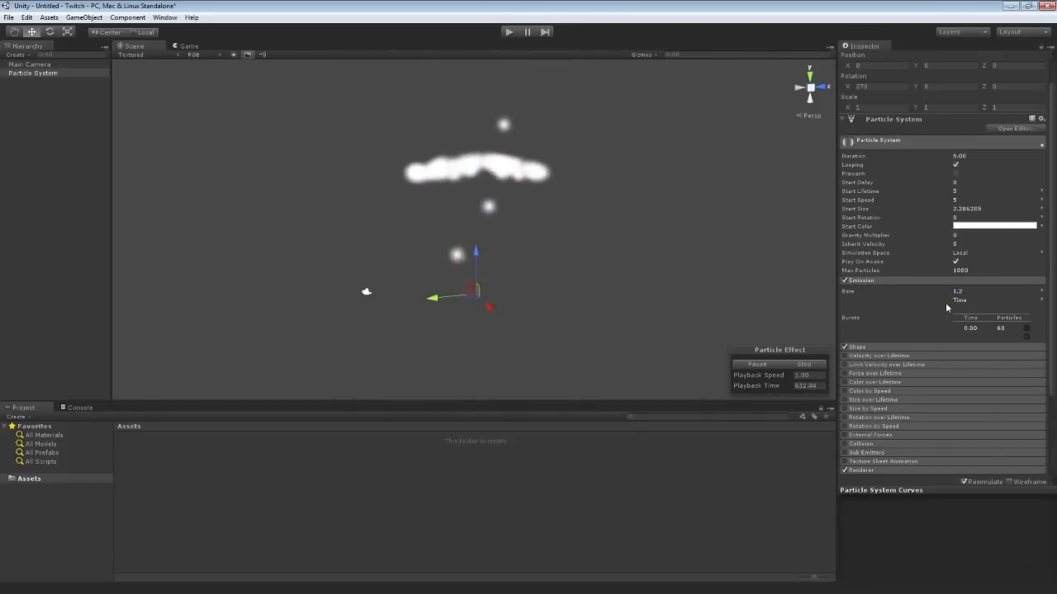
Add bursts of 30 particles at times 2.00 and 4.00 and reduce the emission Rate to 0
left_click(1025, 337)
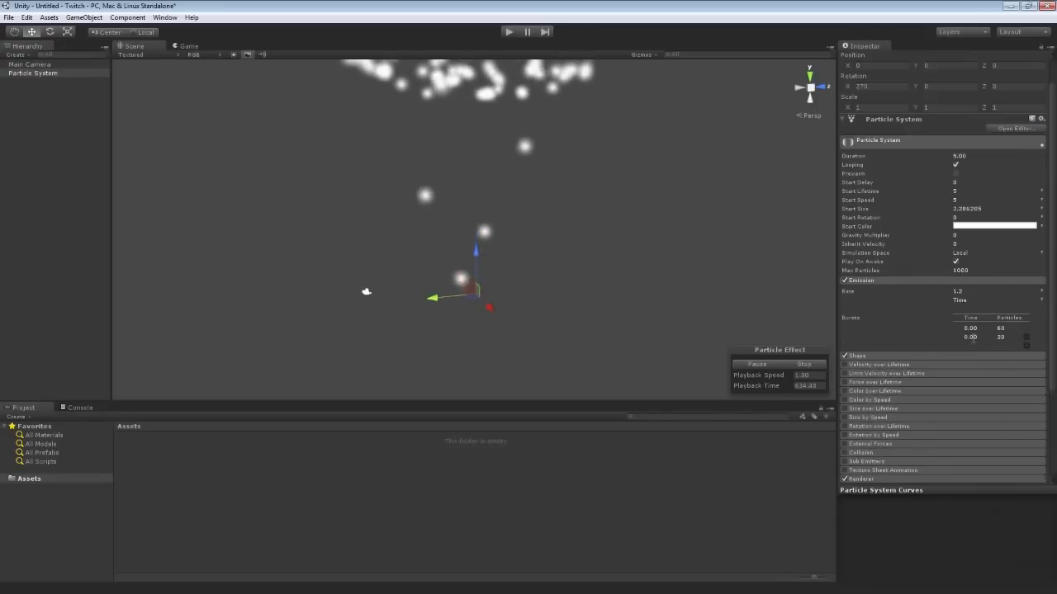
left_click(1026, 346)
left_click(969, 345)
type("4")
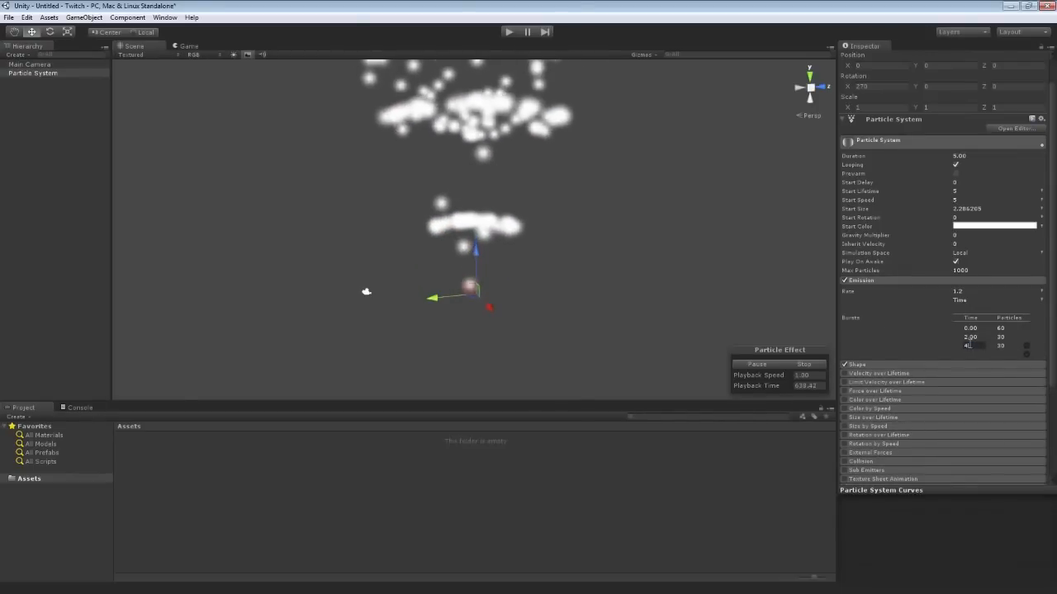
left_click_drag(881, 292, 852, 293)
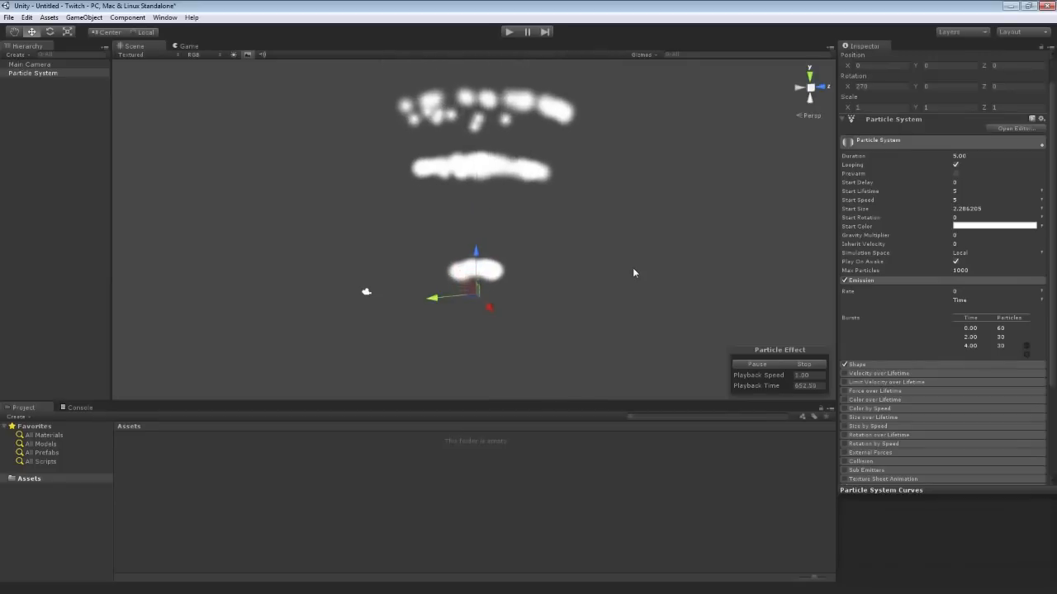
Set the emission Rate to 10 and turn the Emission module off and back on
left_click_drag(871, 293, 980, 289)
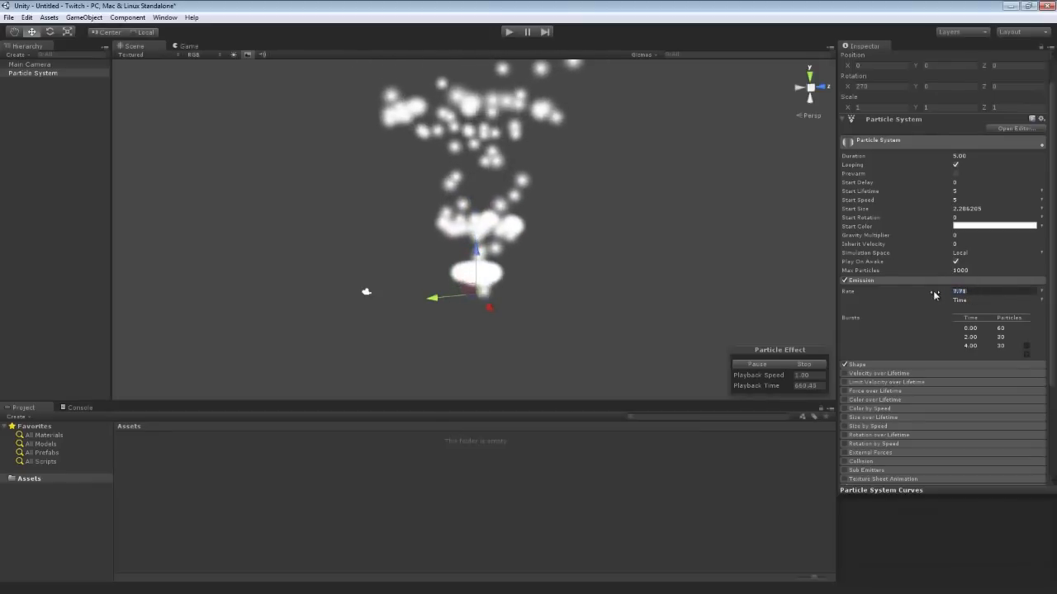
type("10")
key("Return")
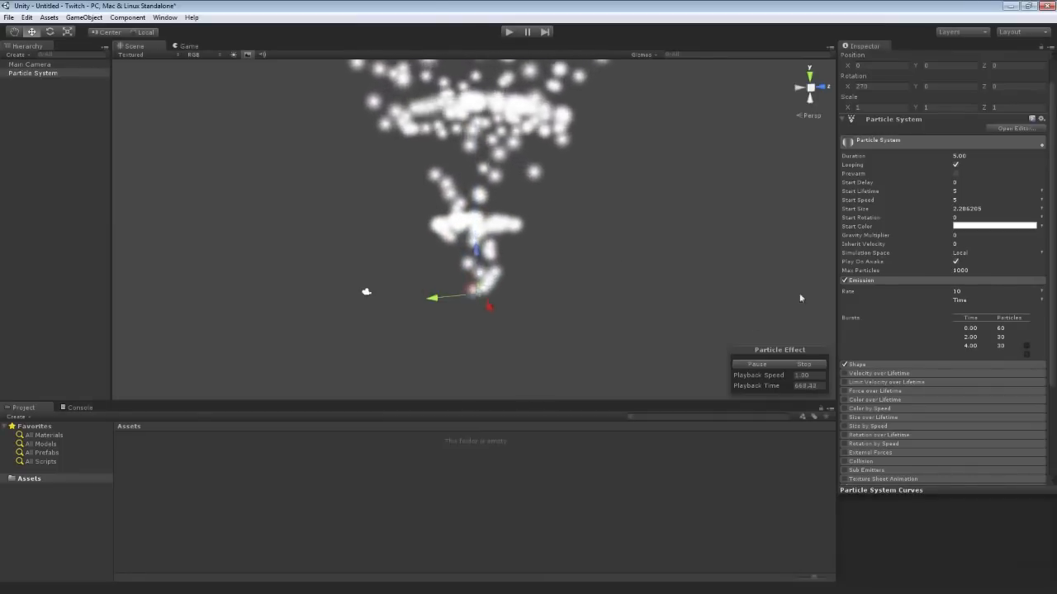
left_click(843, 280)
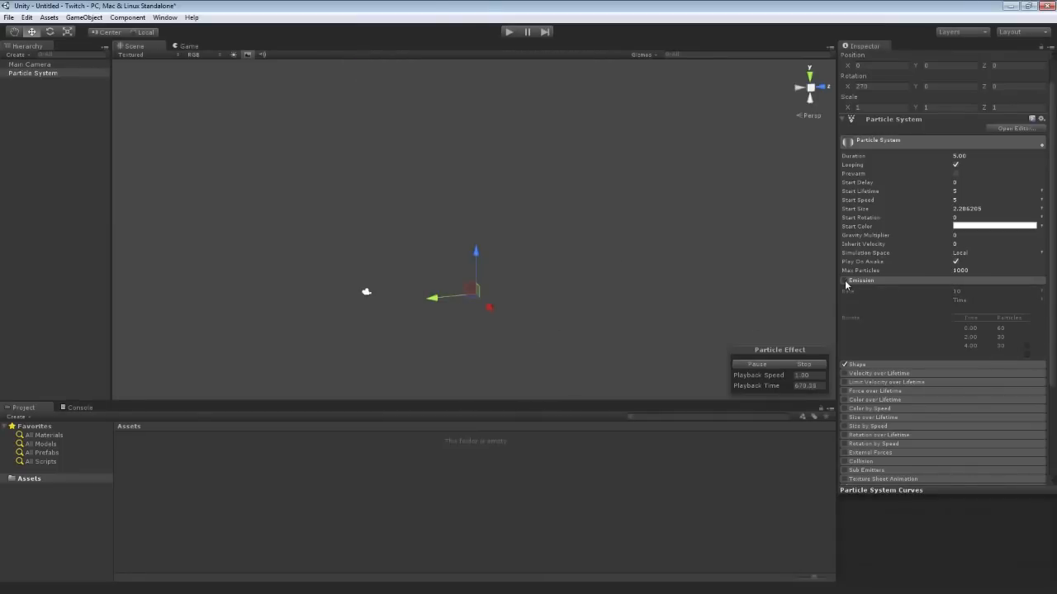
left_click(845, 281)
Remove all three bursts and collapse the Emission settings
left_click(1027, 348)
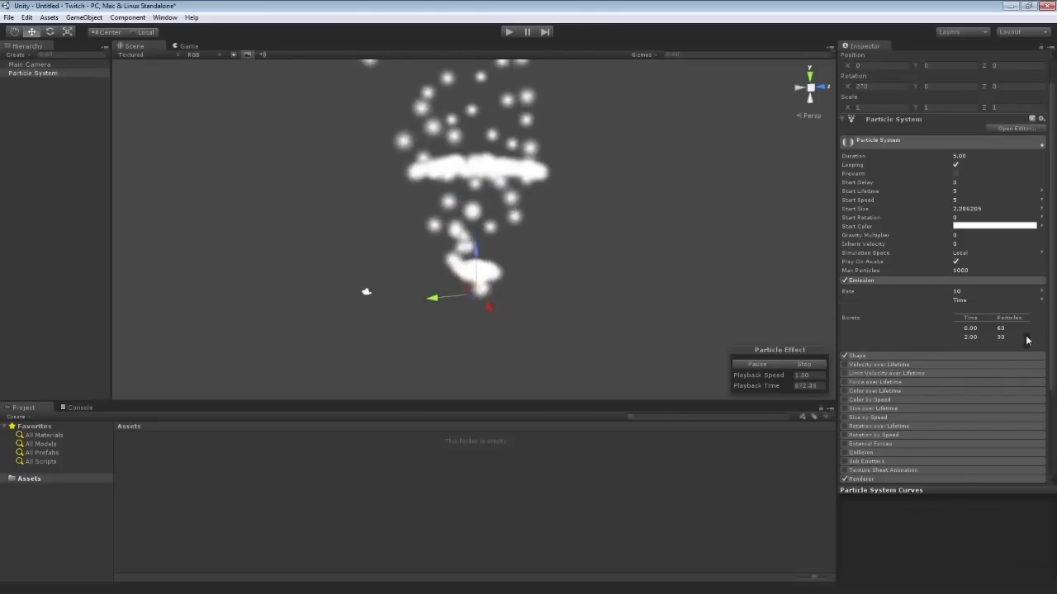
left_click(1029, 338)
left_click(1029, 329)
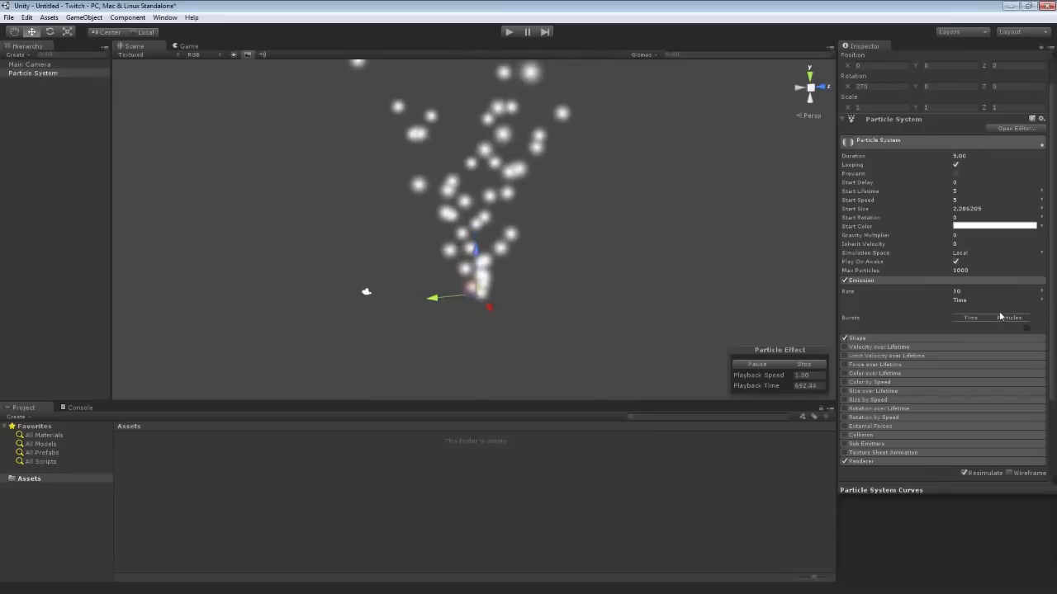
left_click(891, 281)
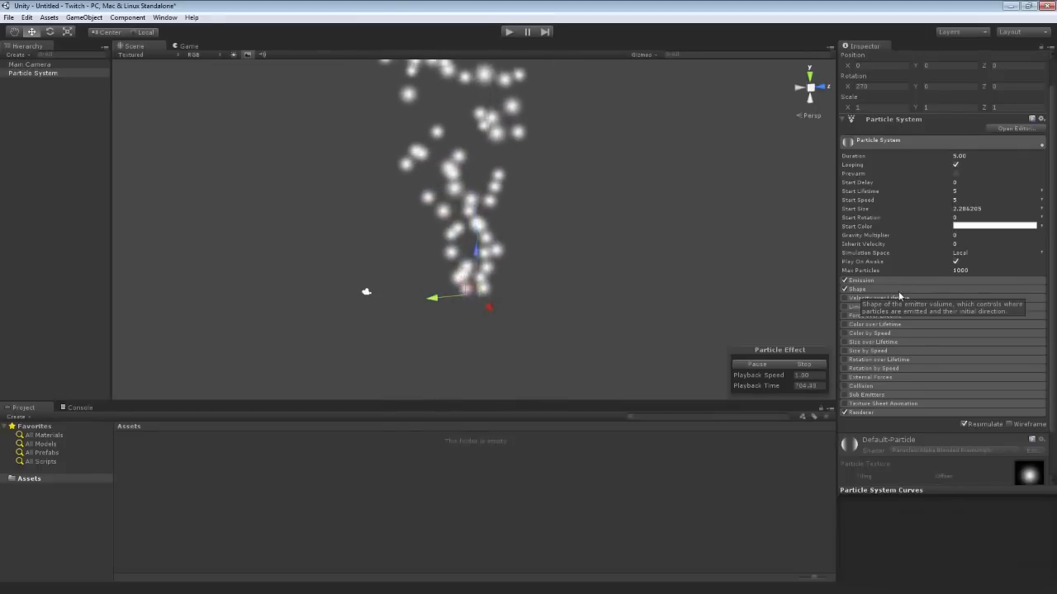
Expand the Shape settings, try wider and narrower cone Angles, and set the Angle back to 25
left_click(898, 291)
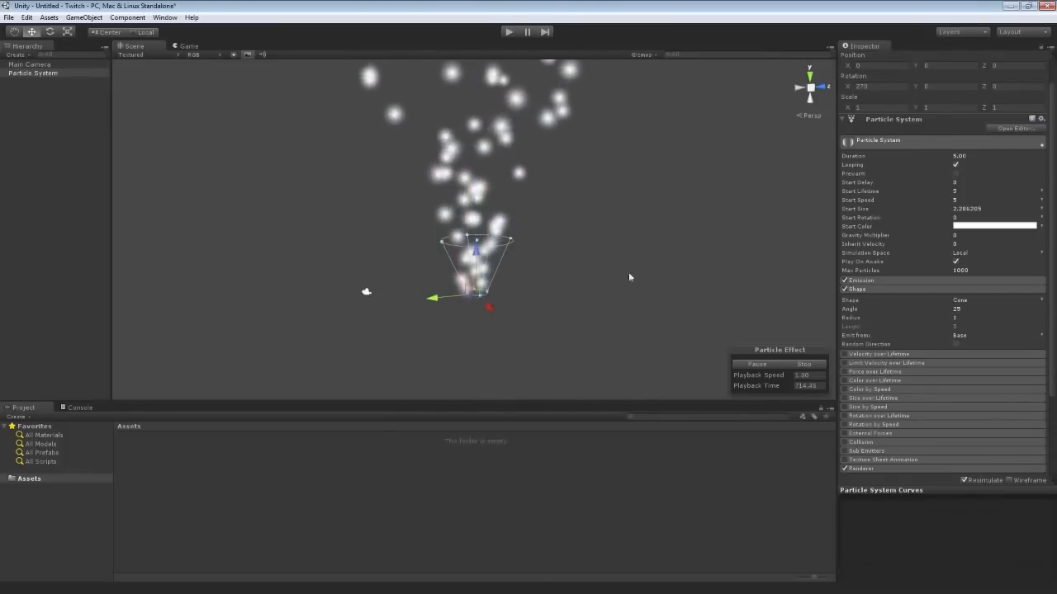
left_click_drag(859, 311, 872, 313)
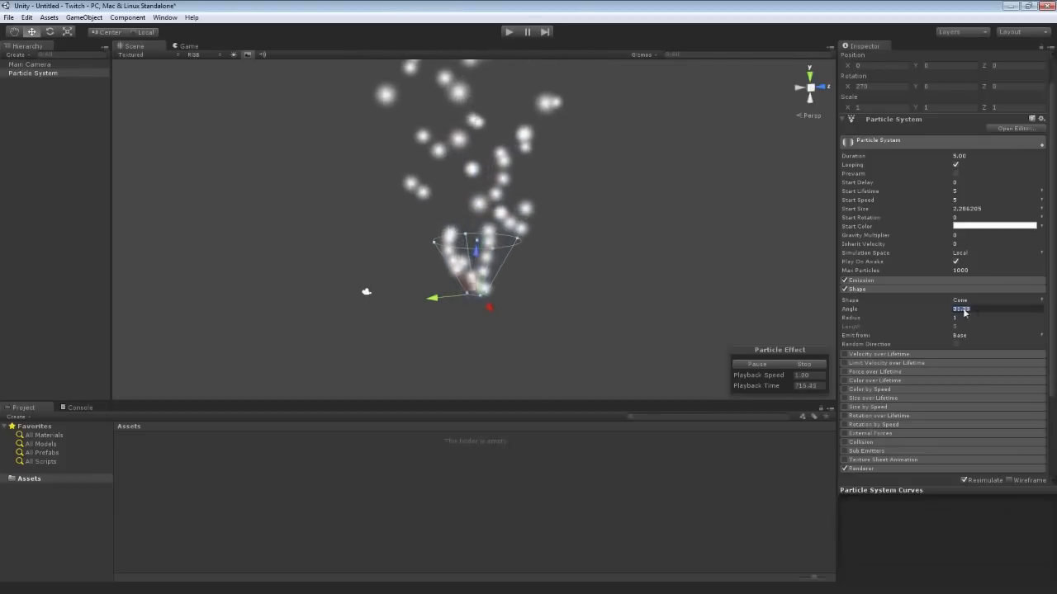
left_click_drag(963, 312, 278, 309)
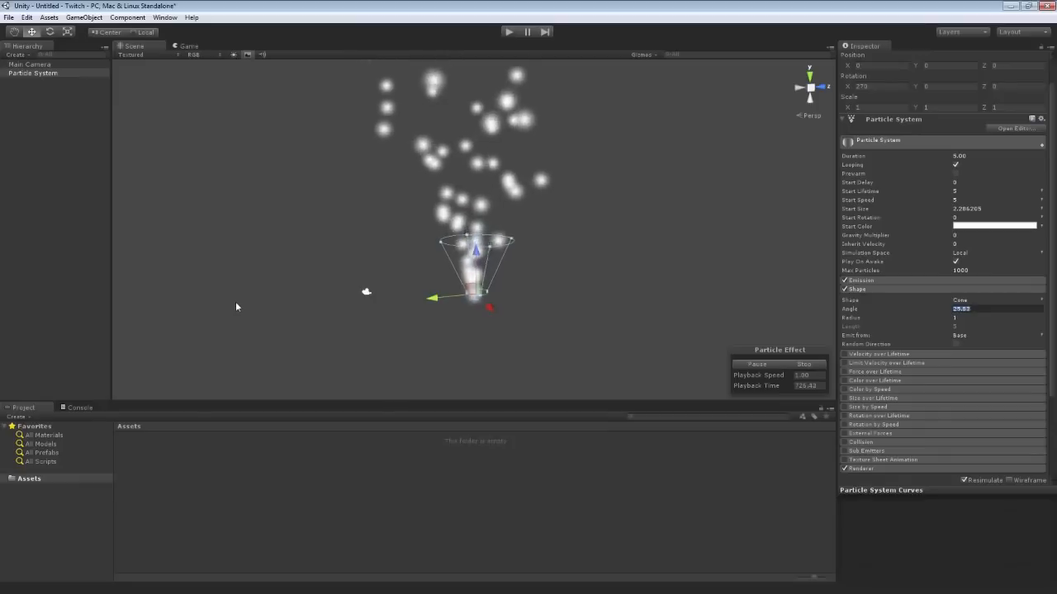
left_click(989, 310)
type("25")
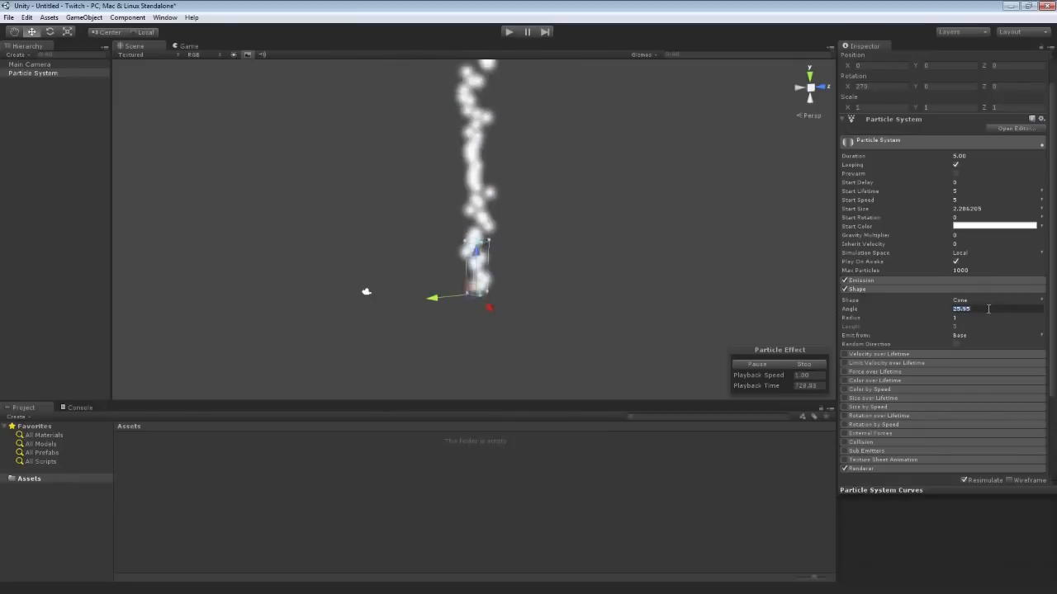
key("Return")
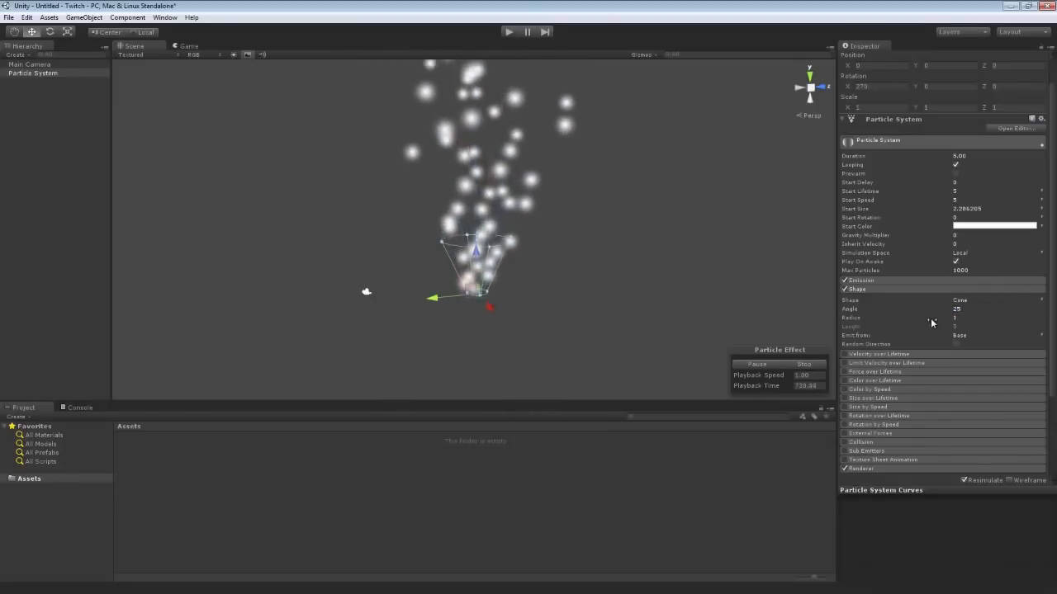
Try a larger base Radius for the cone and set the Radius back to 1
left_click_drag(931, 318, 945, 317)
type("1")
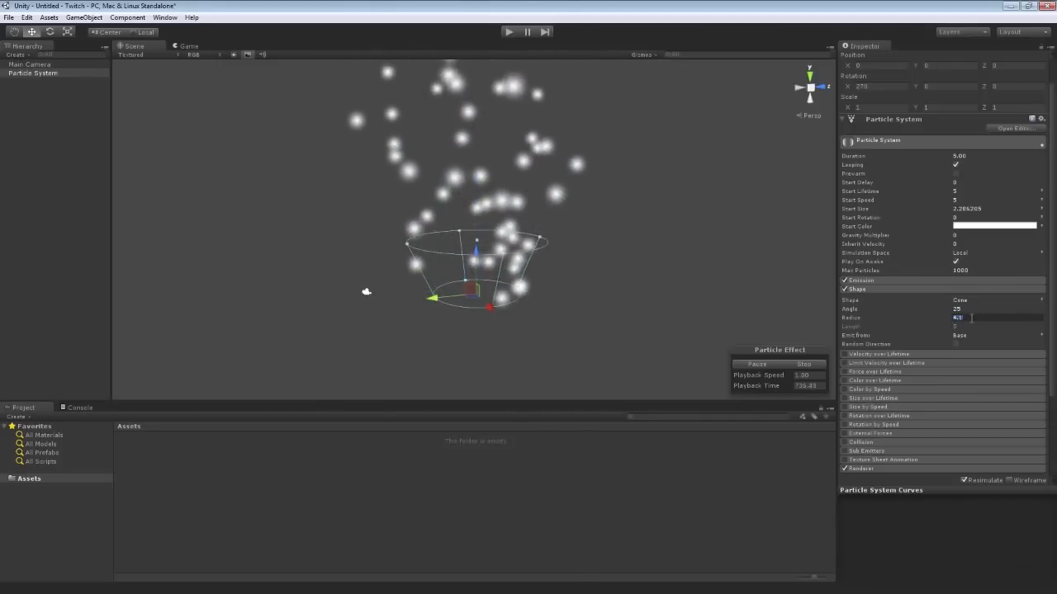
key("Return")
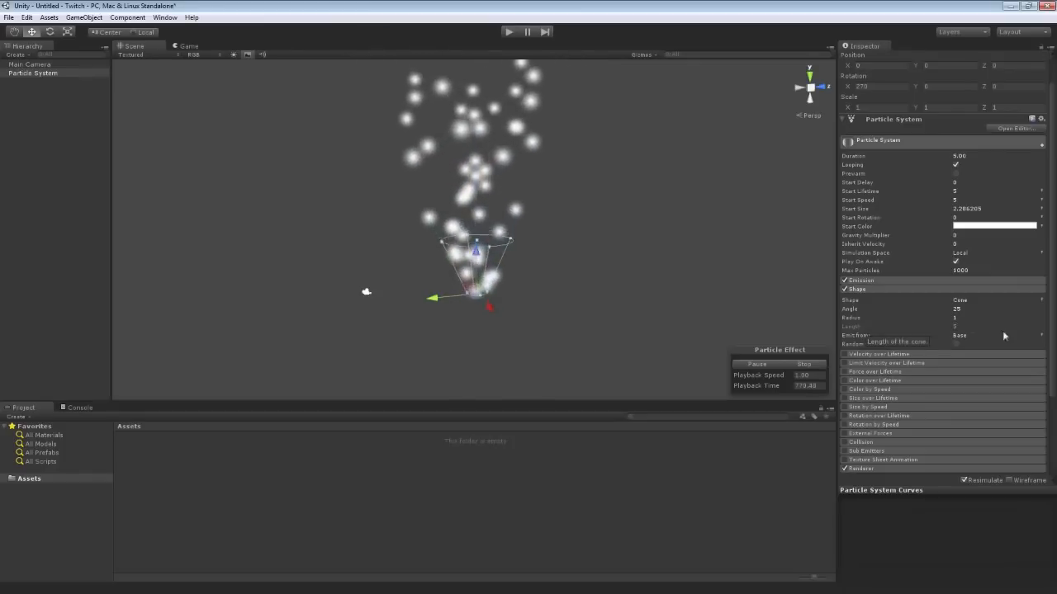
Look through the cone's Emit From options and reselect the Particle System
left_click(962, 335)
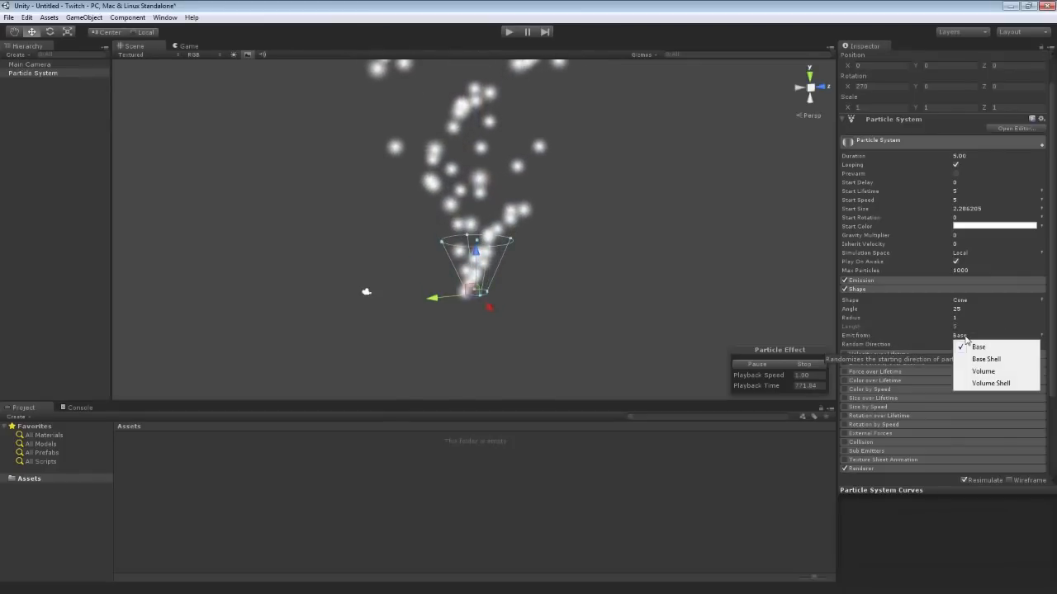
left_click(485, 293)
left_click(67, 73)
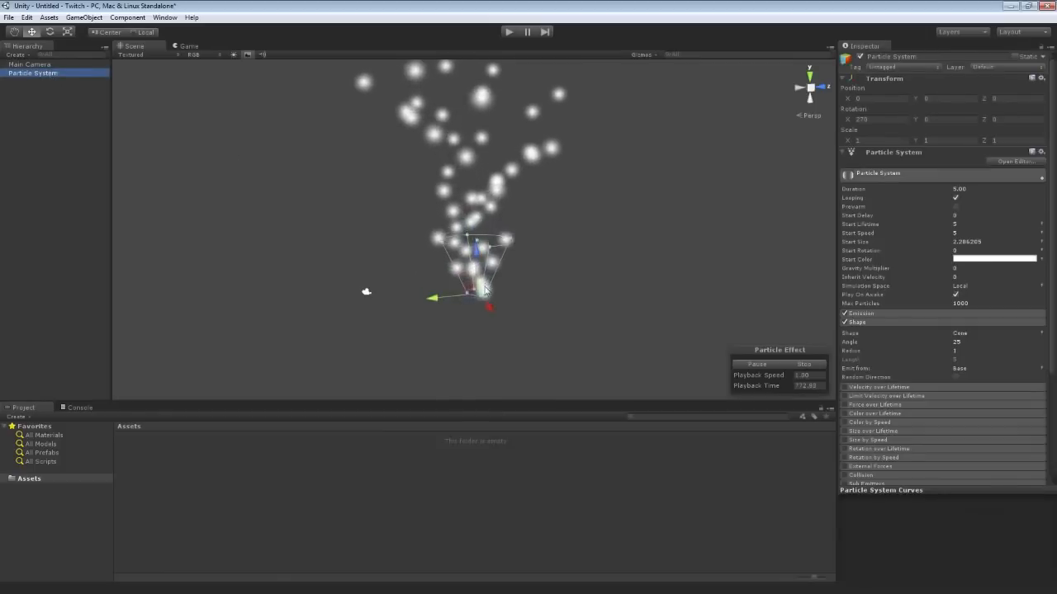
Try the cone's Base Shell, Volume and Volume Shell emission options and set Emit From back to Base
left_click(964, 369)
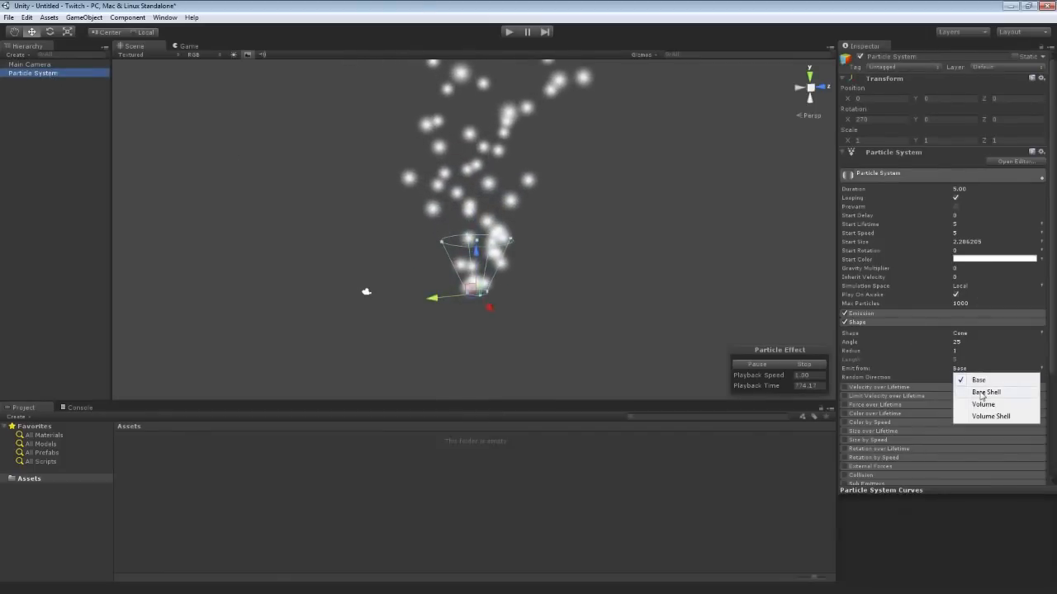
left_click(978, 390)
left_click(972, 368)
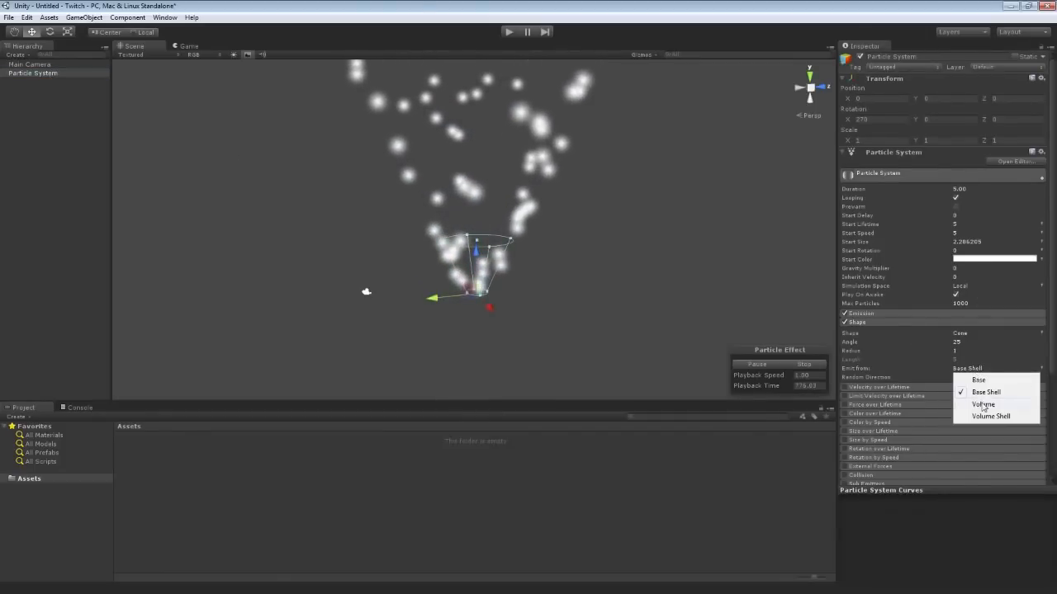
left_click(981, 401)
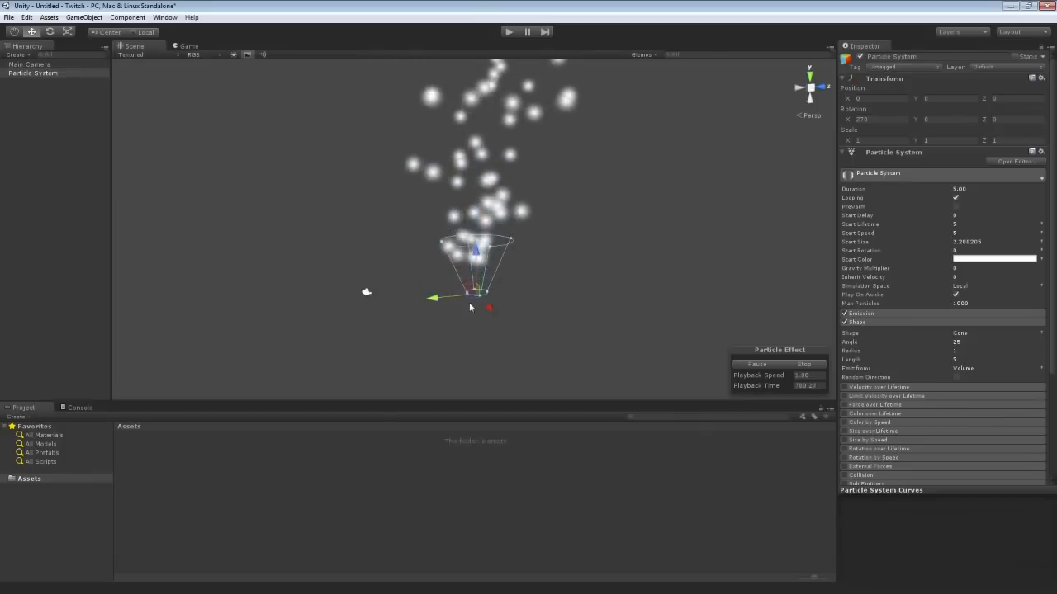
left_click(967, 369)
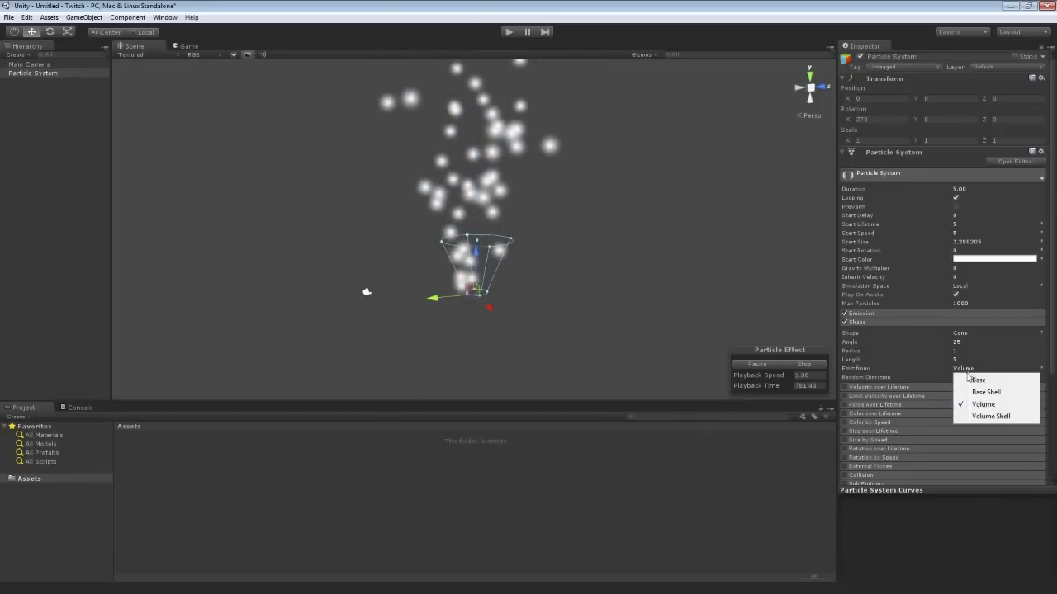
left_click(987, 417)
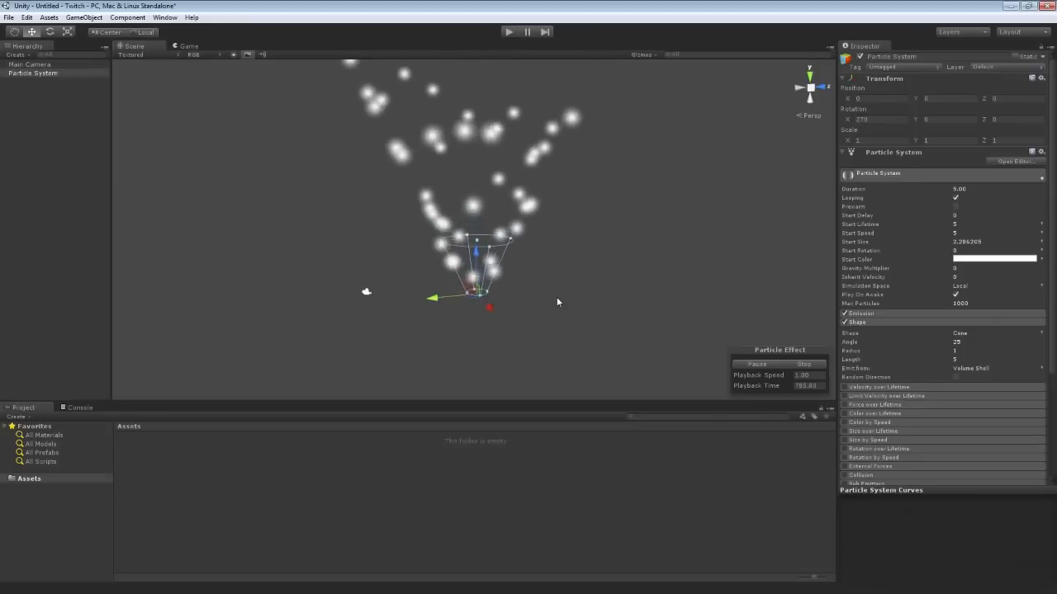
left_click(962, 368)
left_click(972, 378)
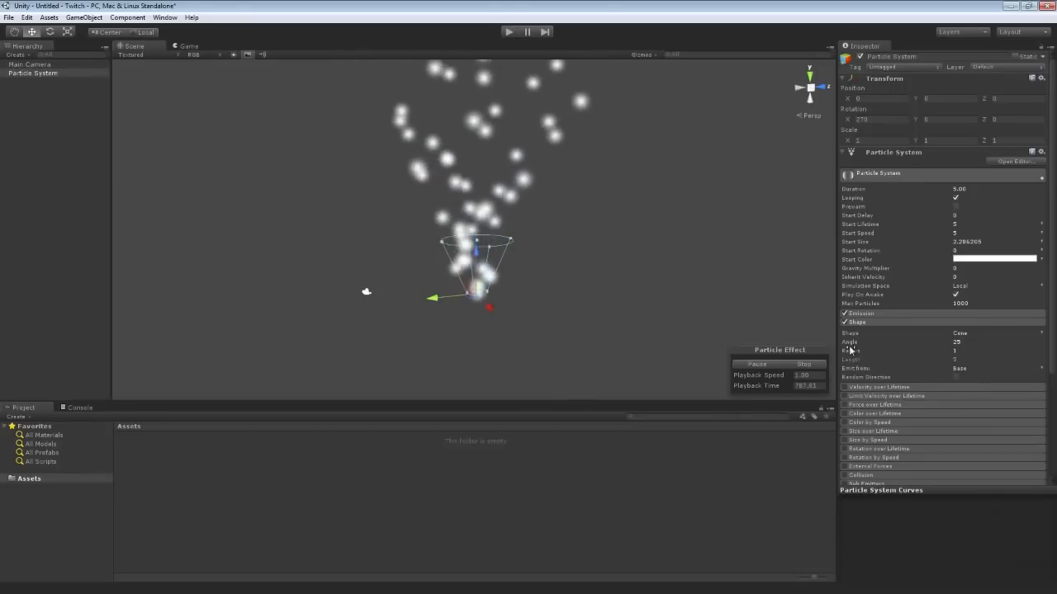
Try Random Direction with Volume Shell emission, turn Random Direction off and return Emit From to Base
left_click(956, 377)
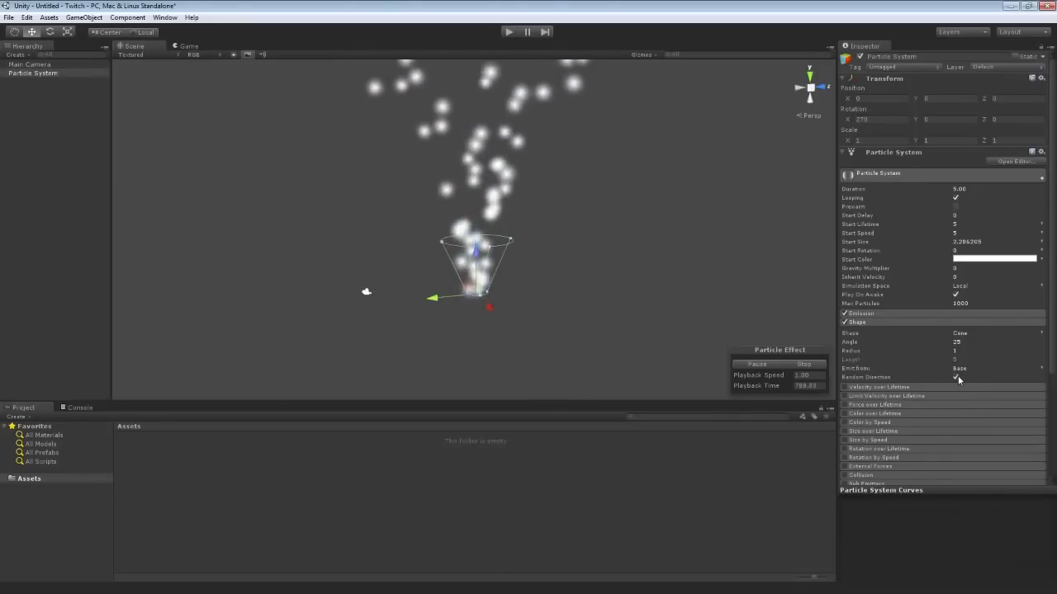
left_click(959, 369)
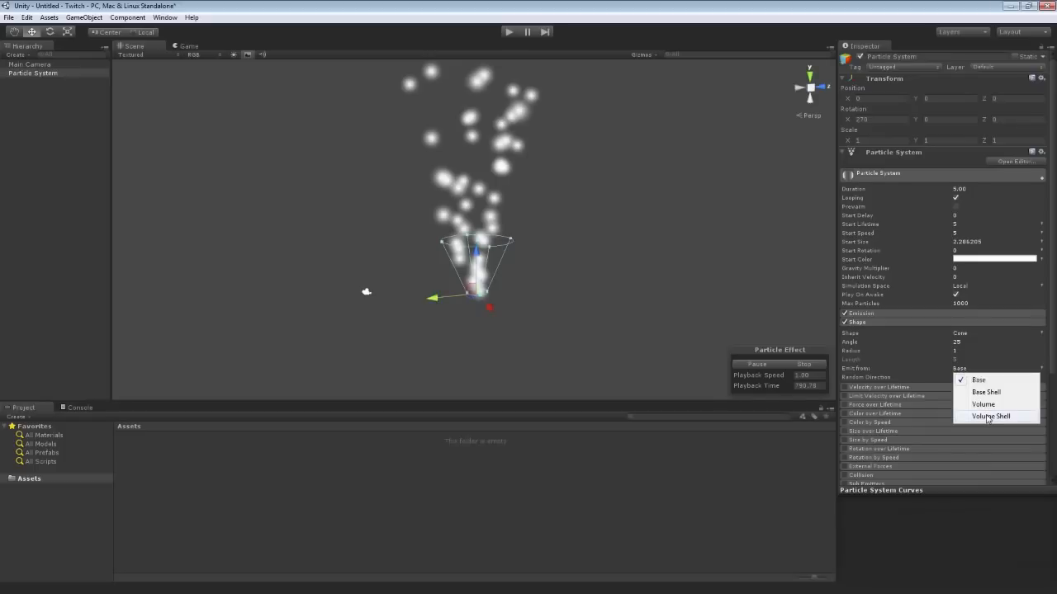
left_click(989, 416)
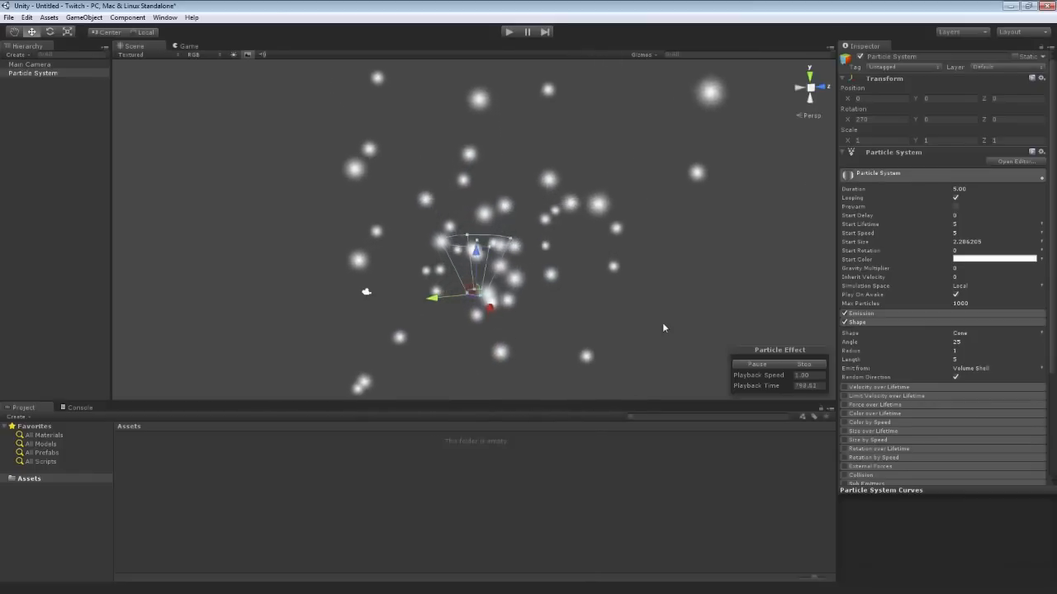
left_click(955, 376)
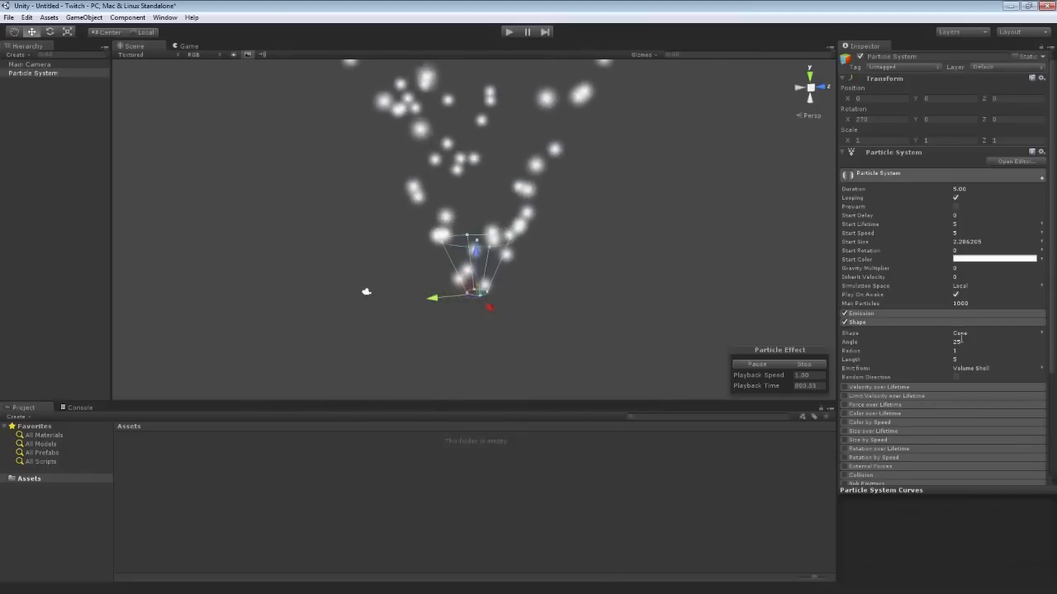
left_click(969, 368)
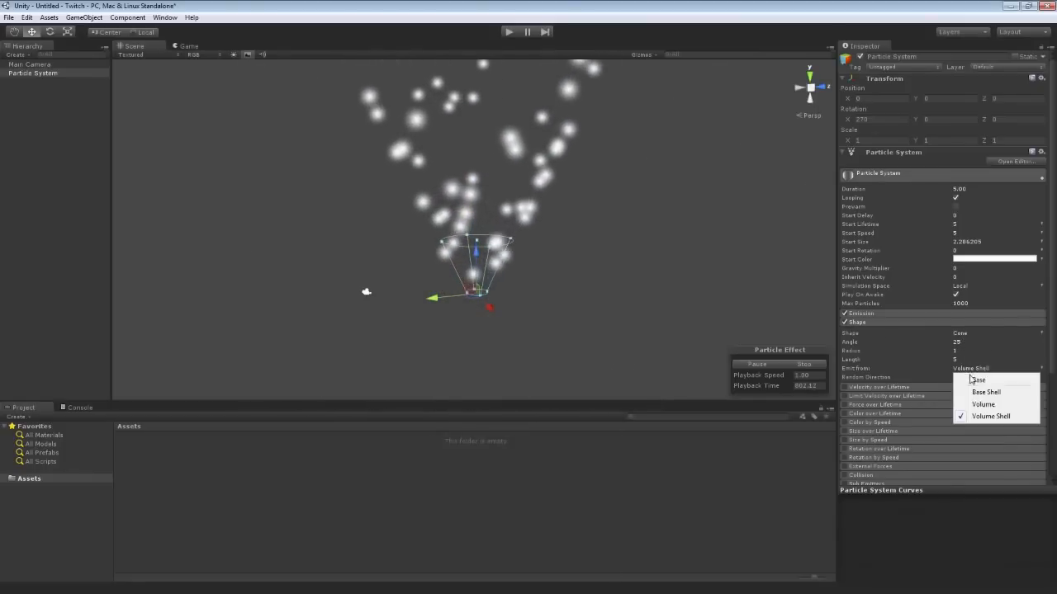
left_click(966, 378)
Try the Sphere, HemiSphere, Box and Mesh emitter shapes in turn
left_click(959, 335)
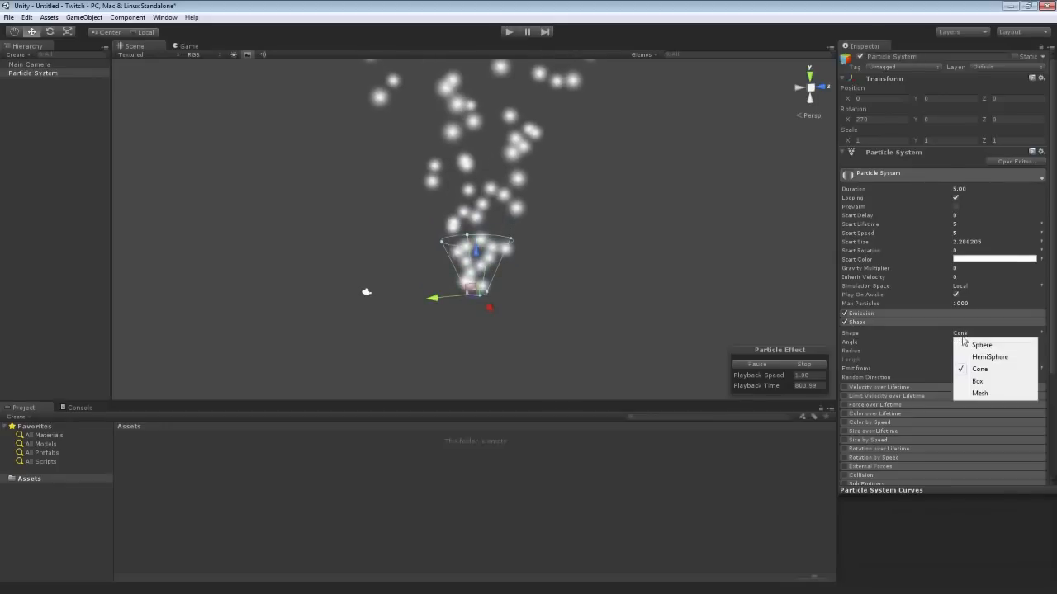
left_click(966, 344)
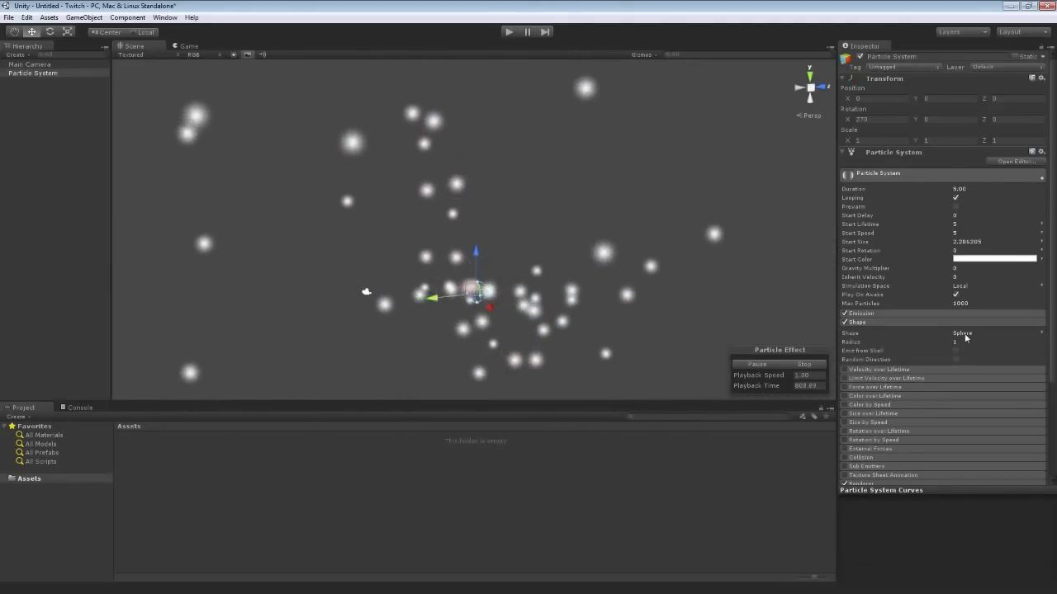
left_click(962, 335)
left_click(974, 356)
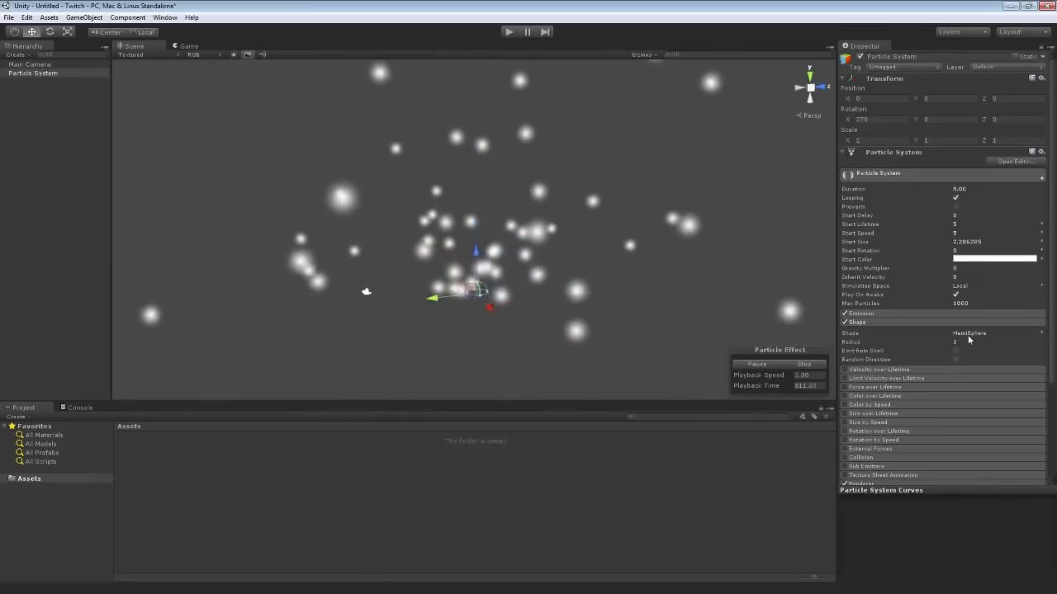
left_click(967, 335)
left_click(977, 382)
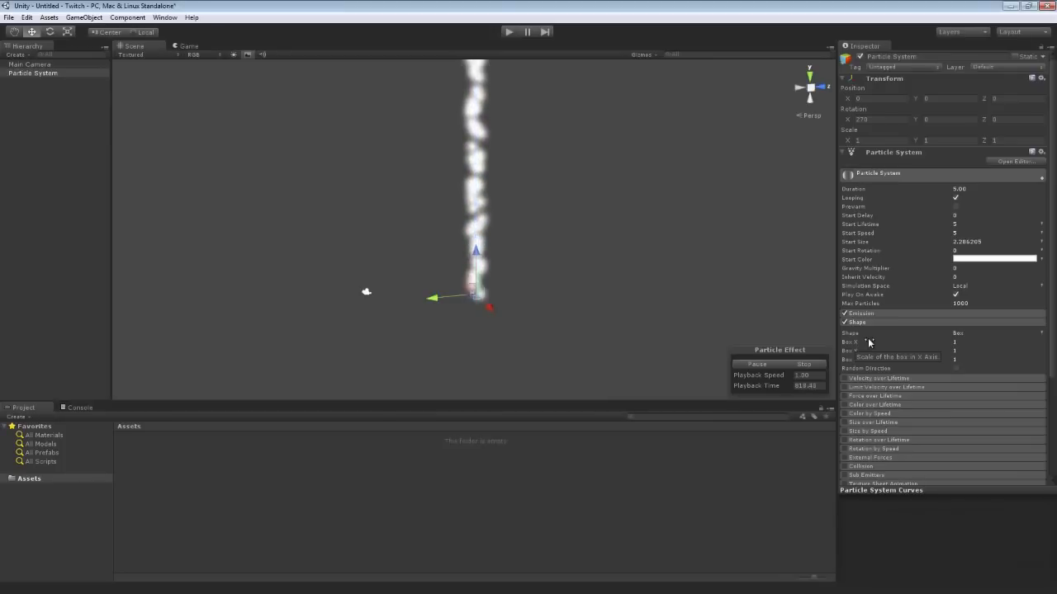
left_click(961, 333)
left_click(978, 394)
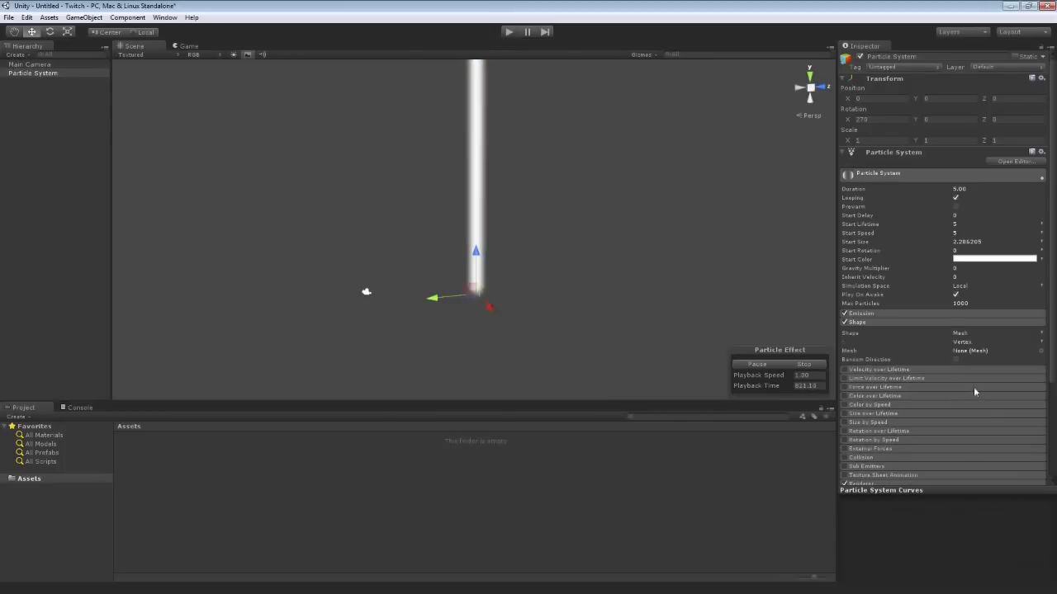
Set the emitter Shape to Box and widen it to a Box X of 24.4
left_click(961, 334)
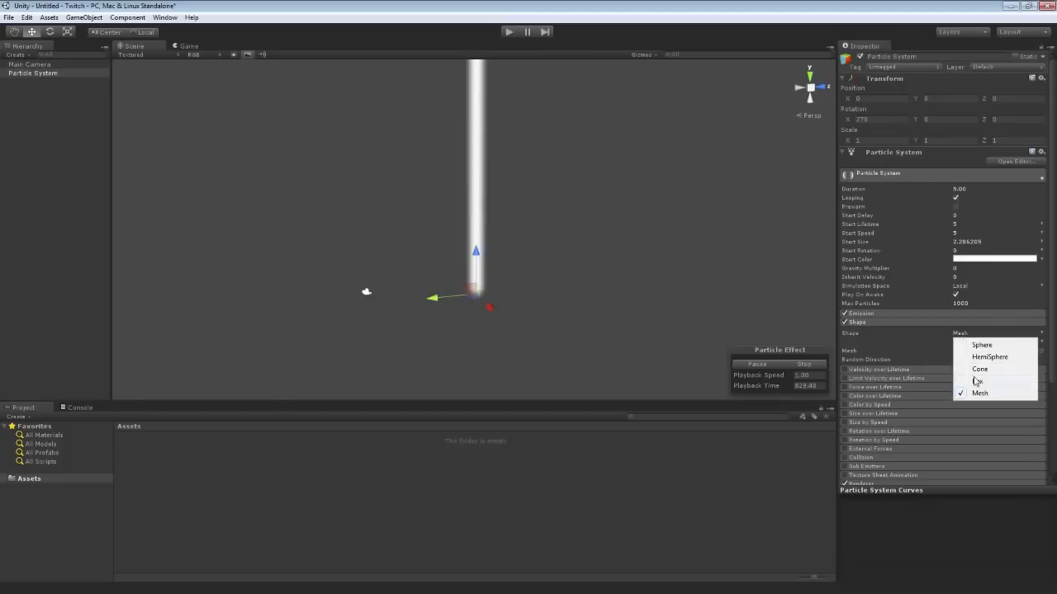
left_click(977, 380)
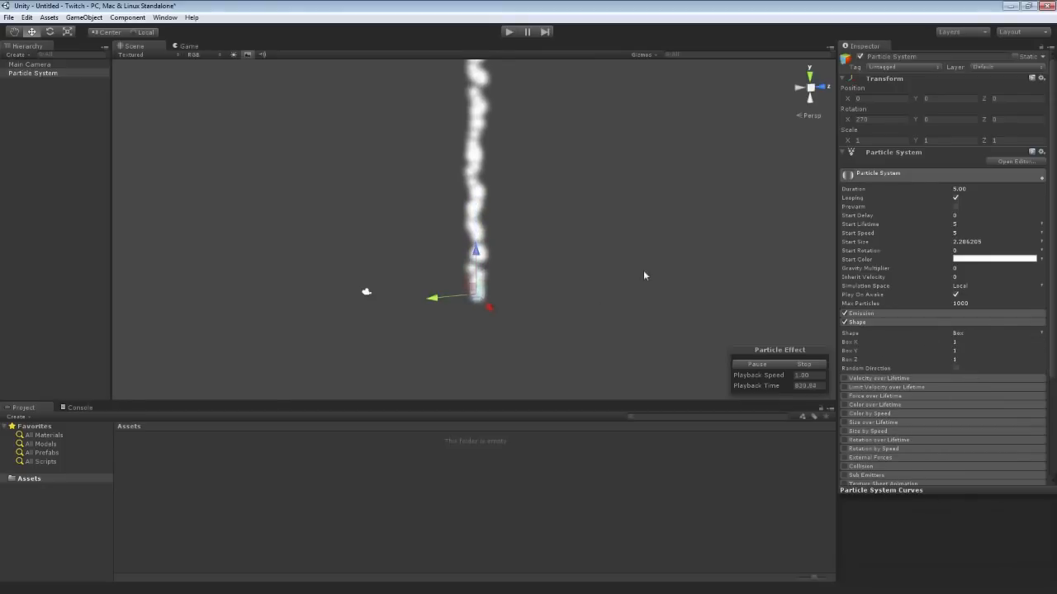
right_click_drag(598, 292, 795, 308)
right_click_drag(698, 266, 697, 276)
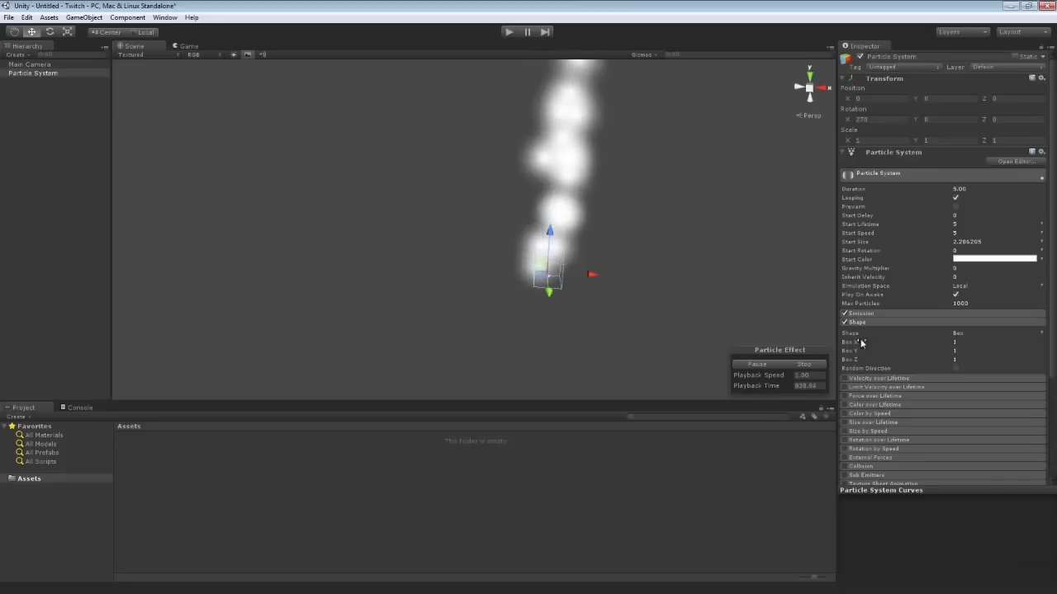
left_click_drag(859, 347, 236, 321)
right_click_drag(236, 321, 268, 258)
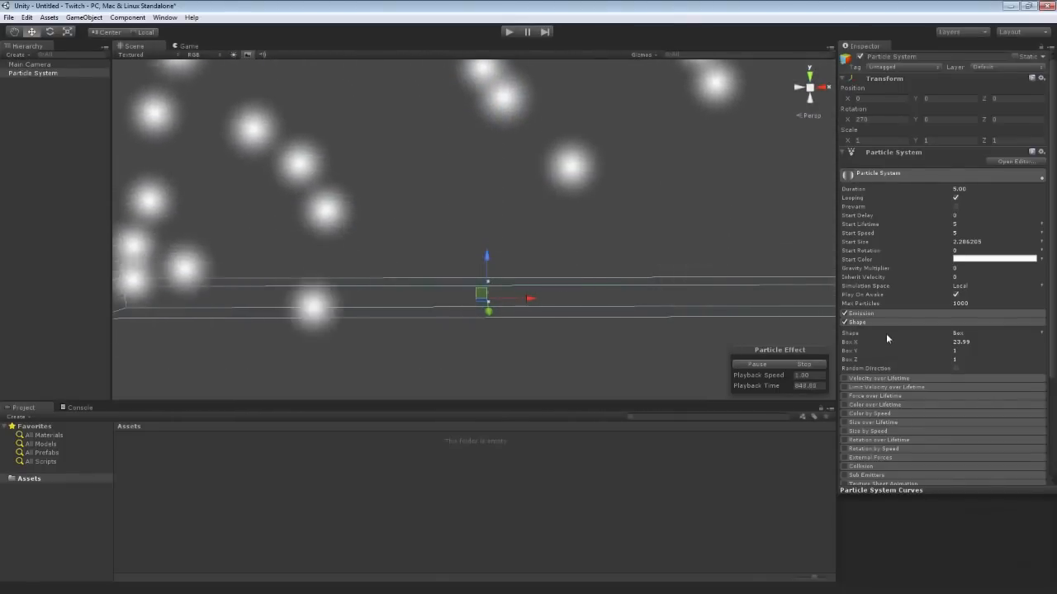
left_click_drag(887, 342, 893, 340)
Rotate the particle system to X 450, Y 180 so it emits downward and raise it to about Y 8.7
key("e")
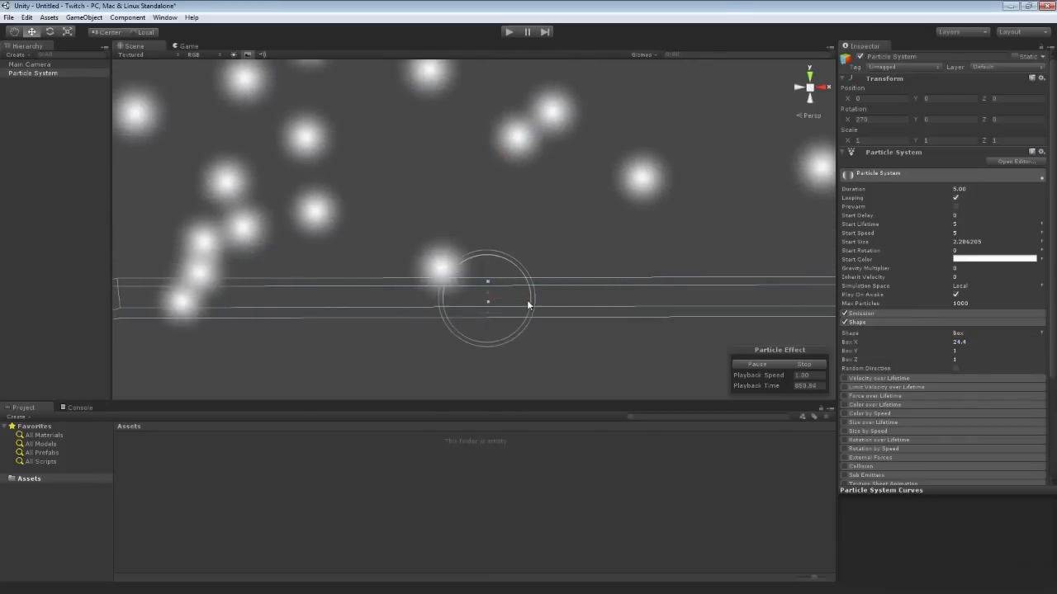
left_click_drag(468, 266, 800, 279)
key("w")
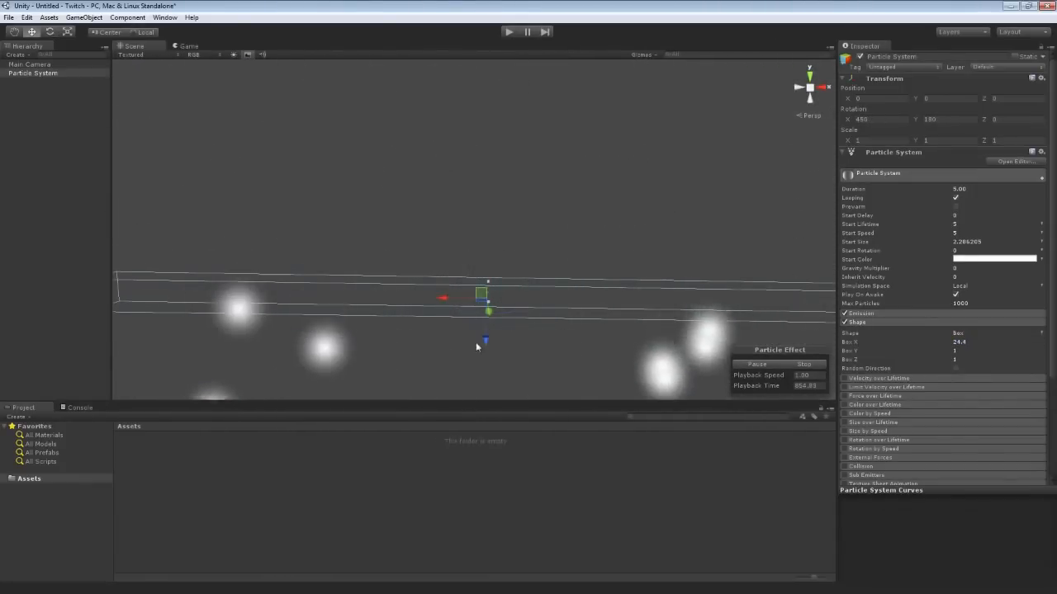
left_click_drag(480, 338, 484, 77)
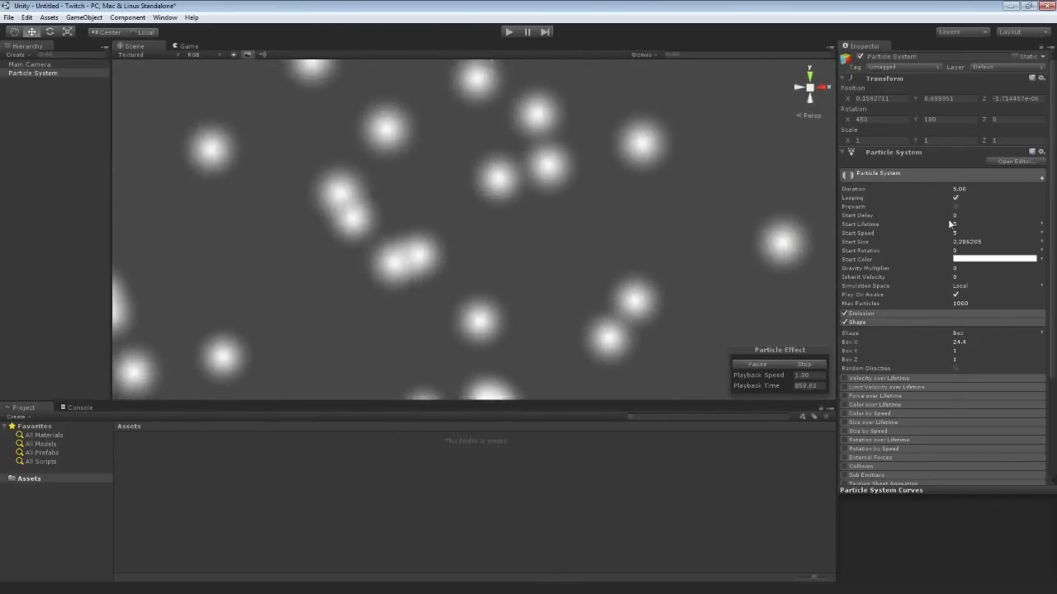
Reduce the particles' Start Size to 1 and reselect the Particle System
left_click_drag(895, 240, 891, 241)
left_click(601, 251)
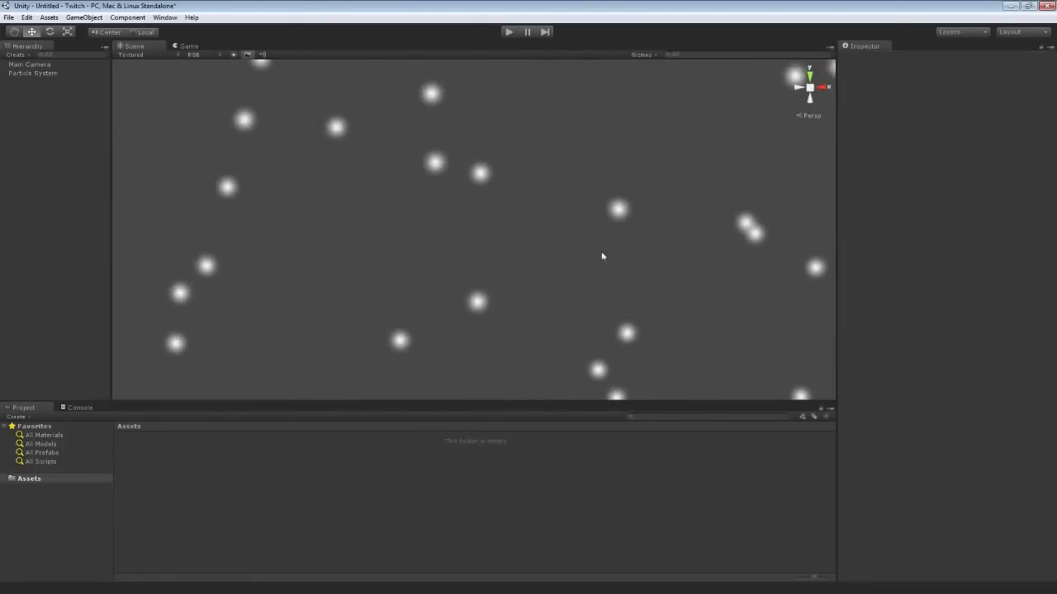
left_click(28, 73)
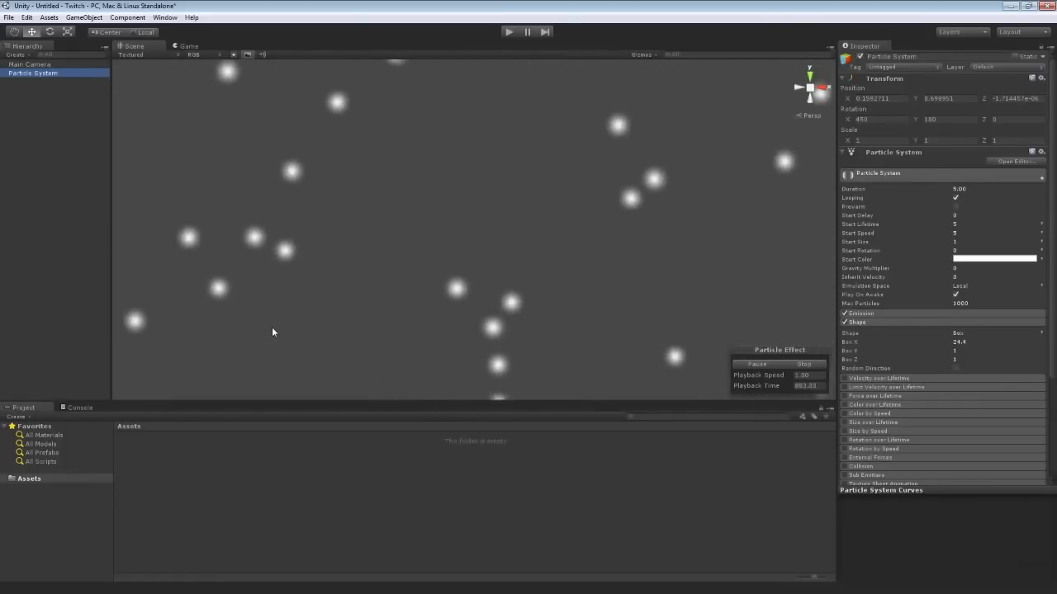
left_click_drag(316, 315, 410, 291, "alt")
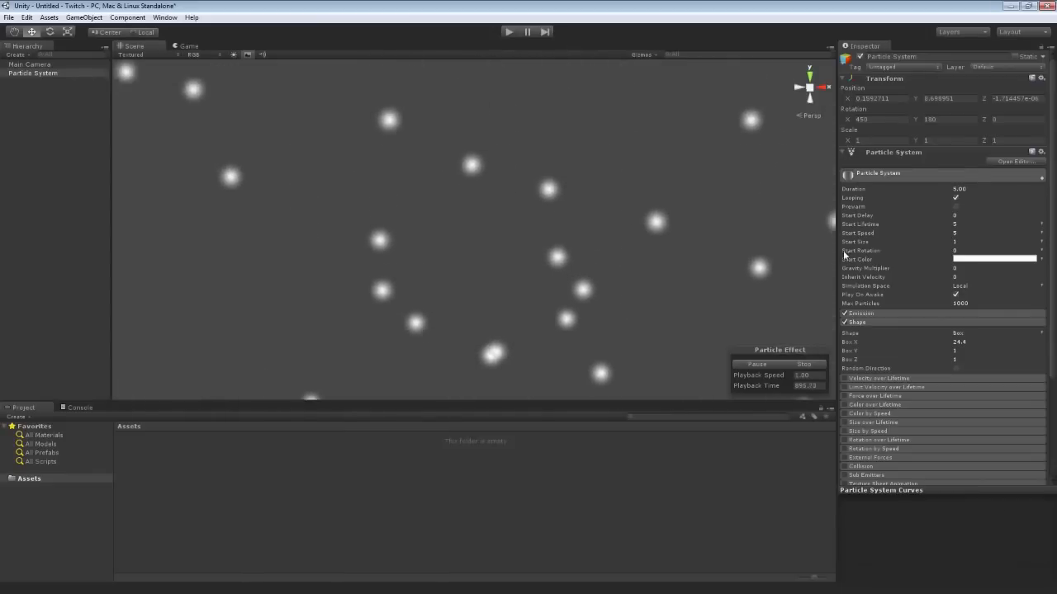
Set Start Size to Random Between Two Constants, ranging from 0 to 2
left_click(1041, 242)
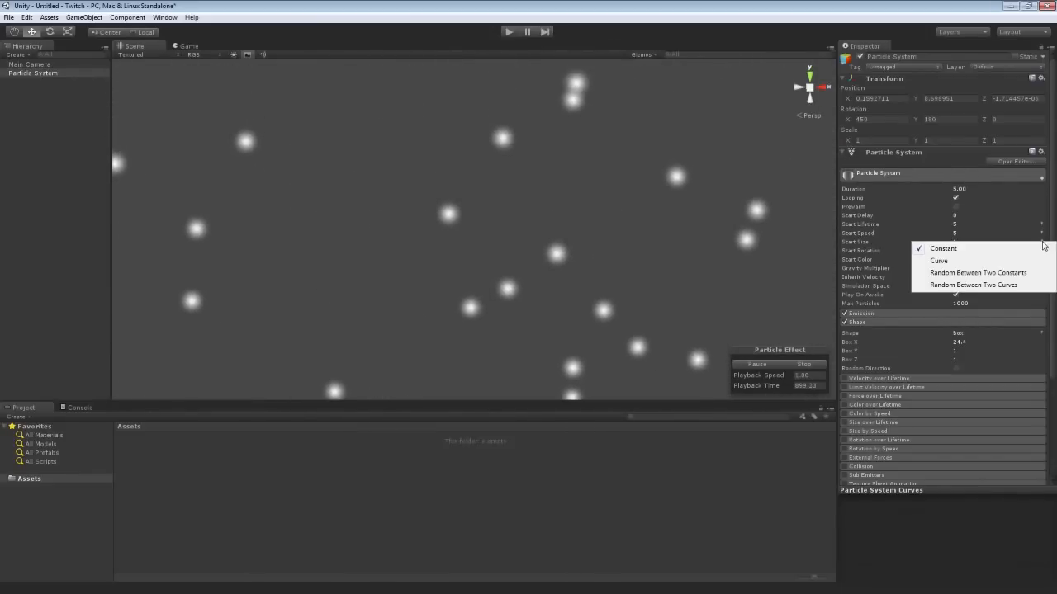
left_click(982, 273)
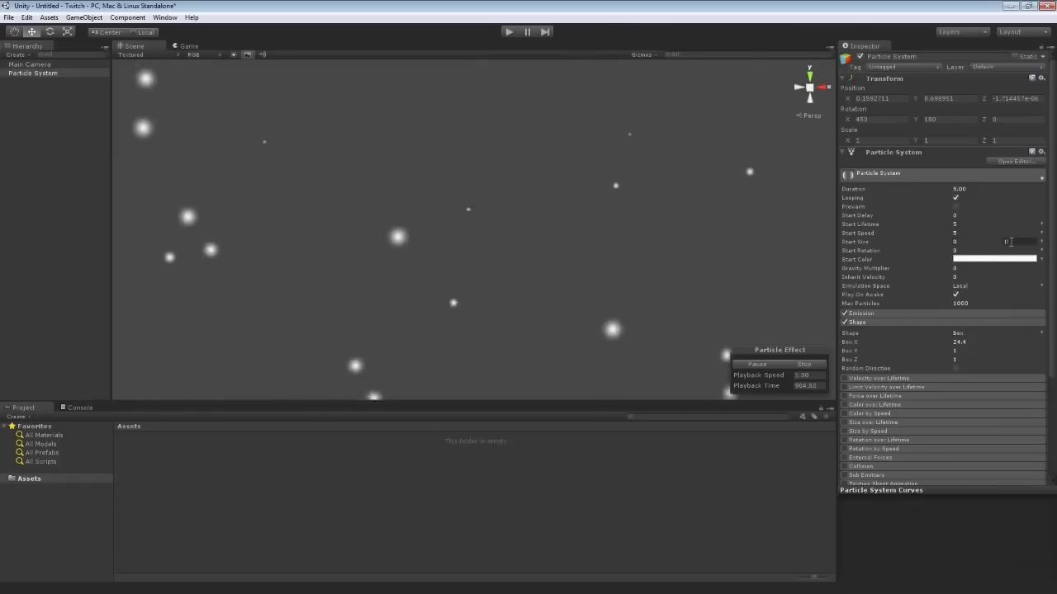
type("2")
key("Return")
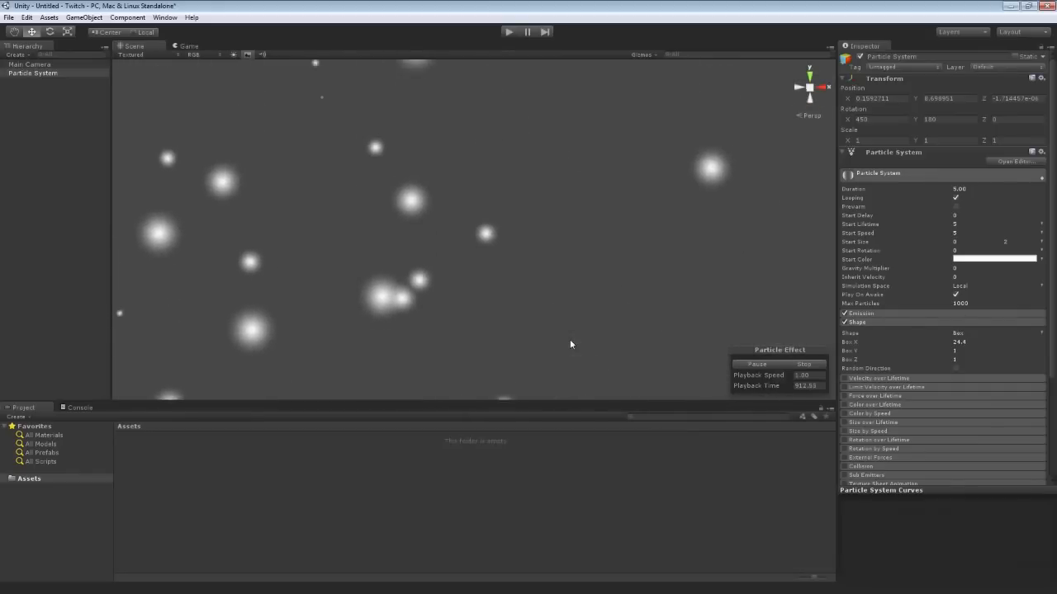
Tilt the box emitter to a rotation of about X 433.4, Y 270, Z 90
mouse_move(569, 340)
left_mouse_down("alt")
mouse_move(650, 230)
mouse_move(604, 245)
mouse_move(583, 302)
mouse_move(587, 330)
left_mouse_up("alt")
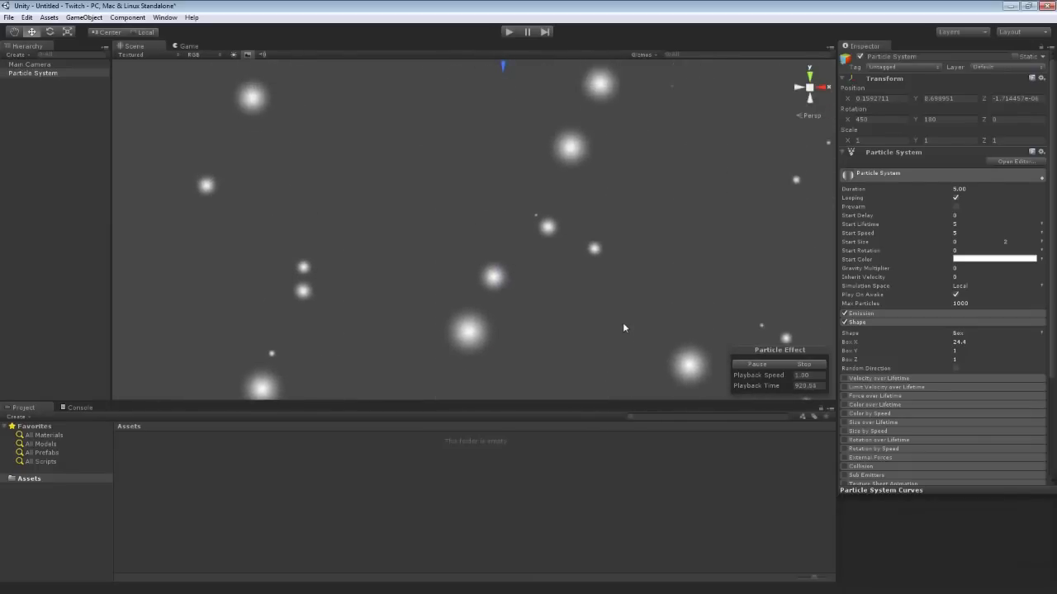
left_click_drag(463, 236, 490, 207, "alt")
key("e")
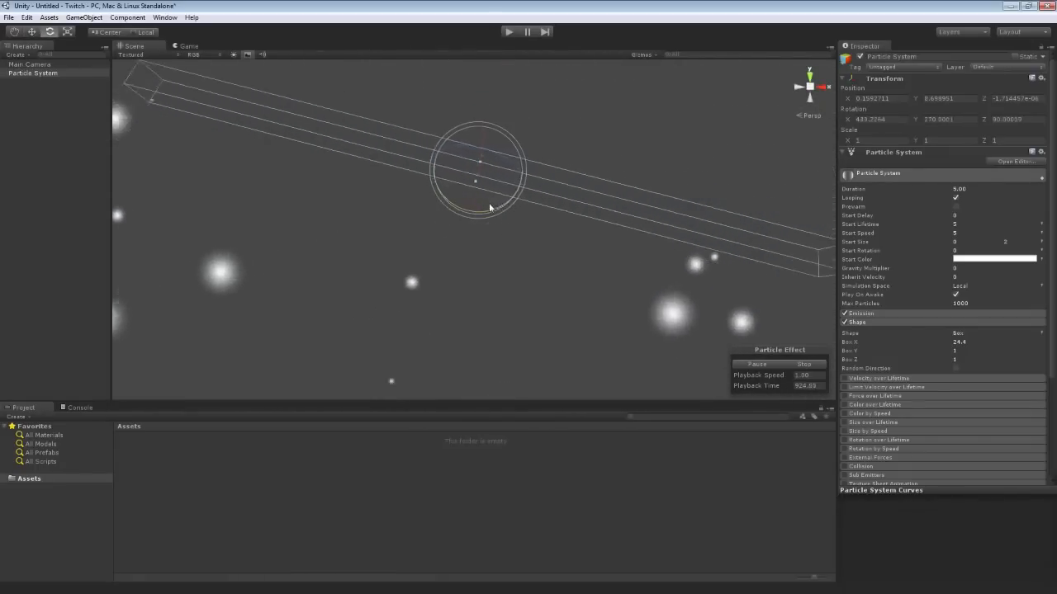
left_click_drag(488, 278, 500, 311, "alt")
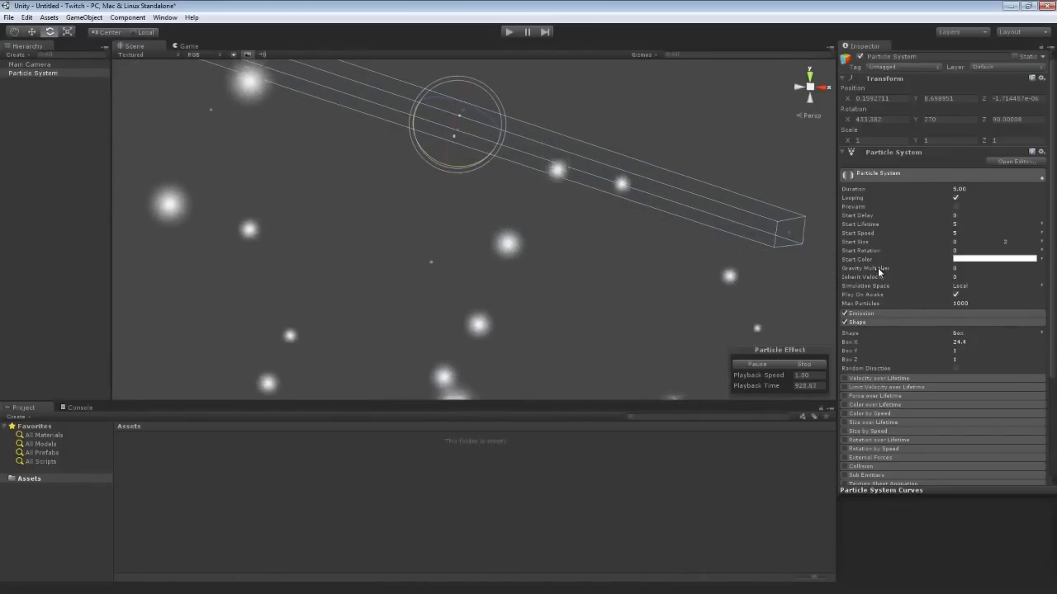
Raise the Gravity Multiplier to 0.36 and inspect the falling particles around the emitter
left_click_drag(881, 268, 886, 269)
right_click_drag(632, 263, 583, 327)
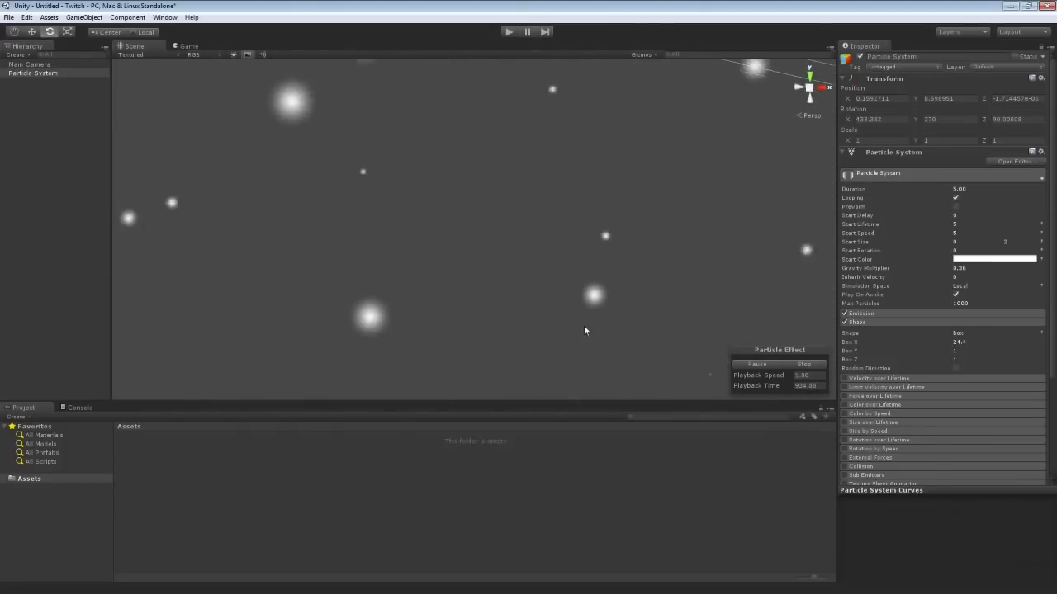
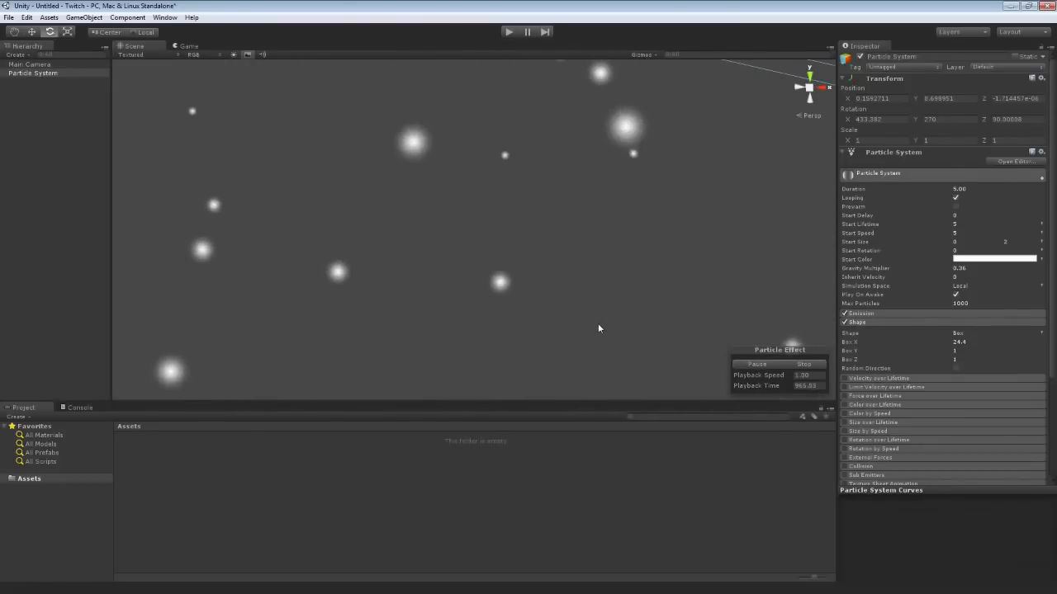
right_click_drag(472, 318, 463, 227)
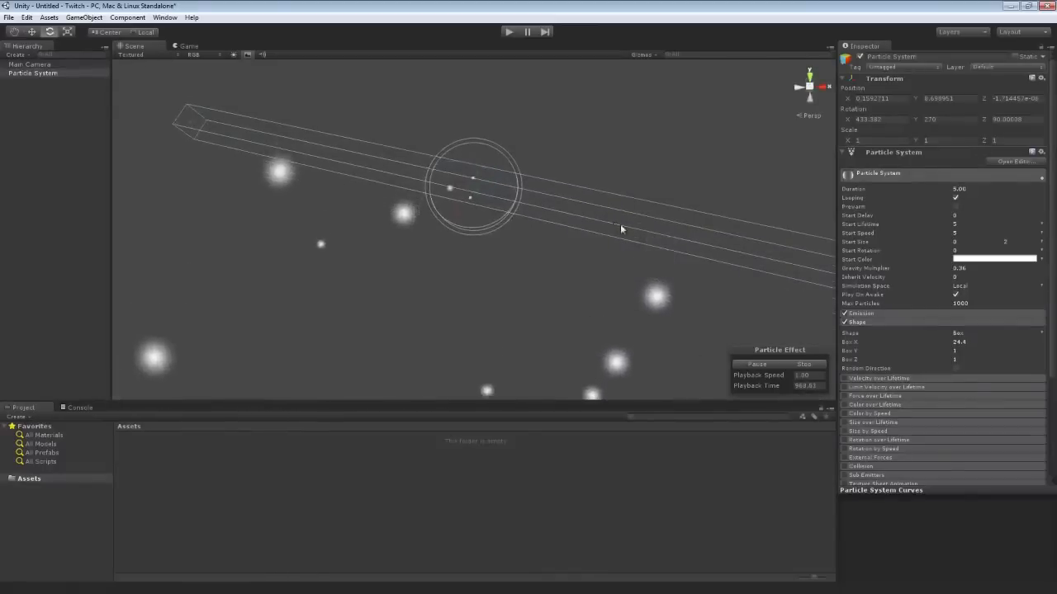
Try widening the box emitter to a Box Z of about 7, restore Box Z to 1, and view the falling particles
left_click_drag(862, 358, 975, 358)
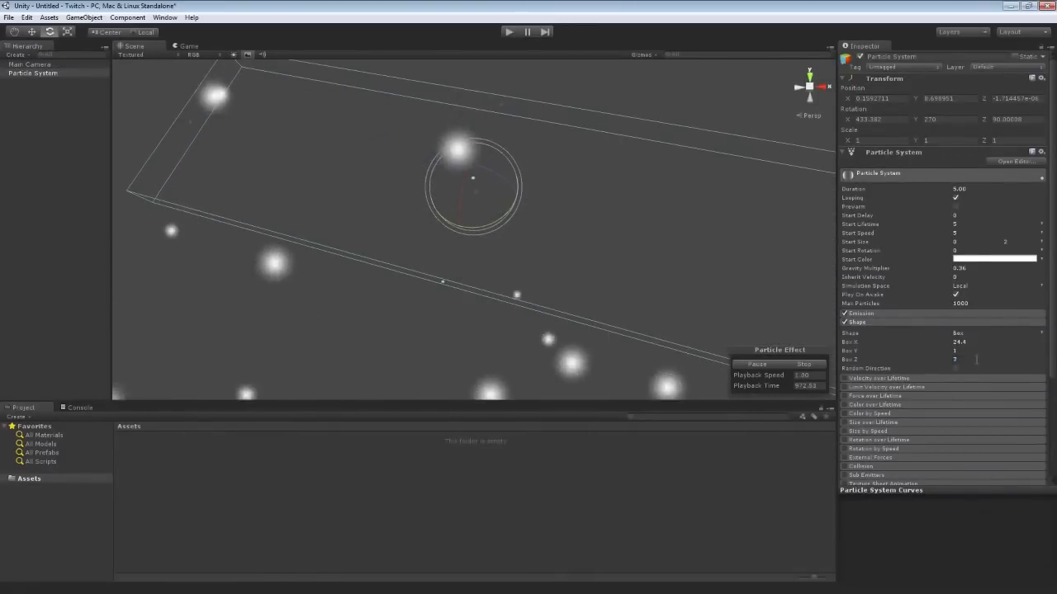
type("1")
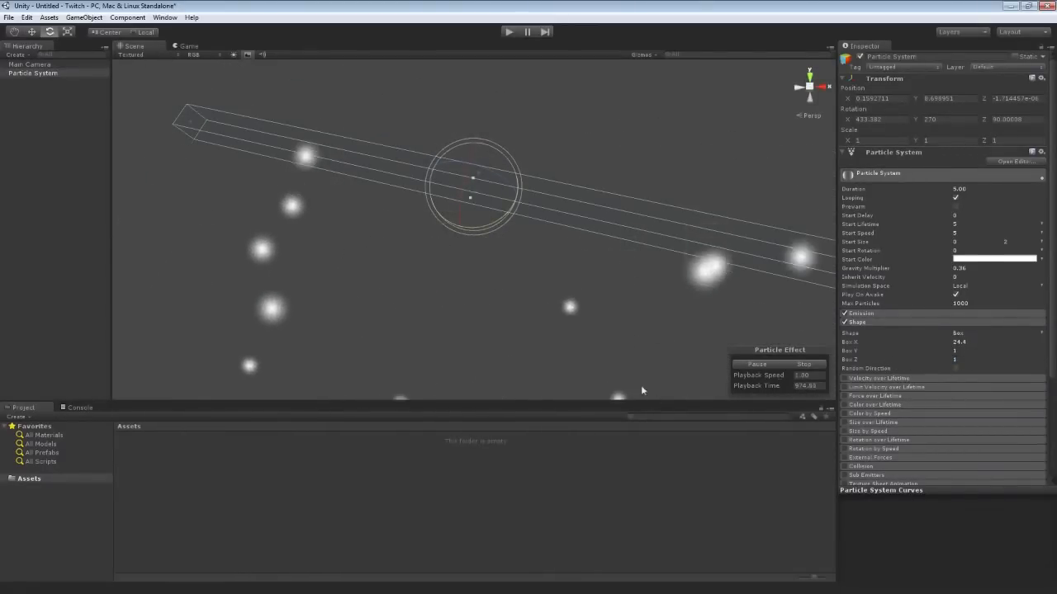
right_click_drag(554, 299, 545, 410)
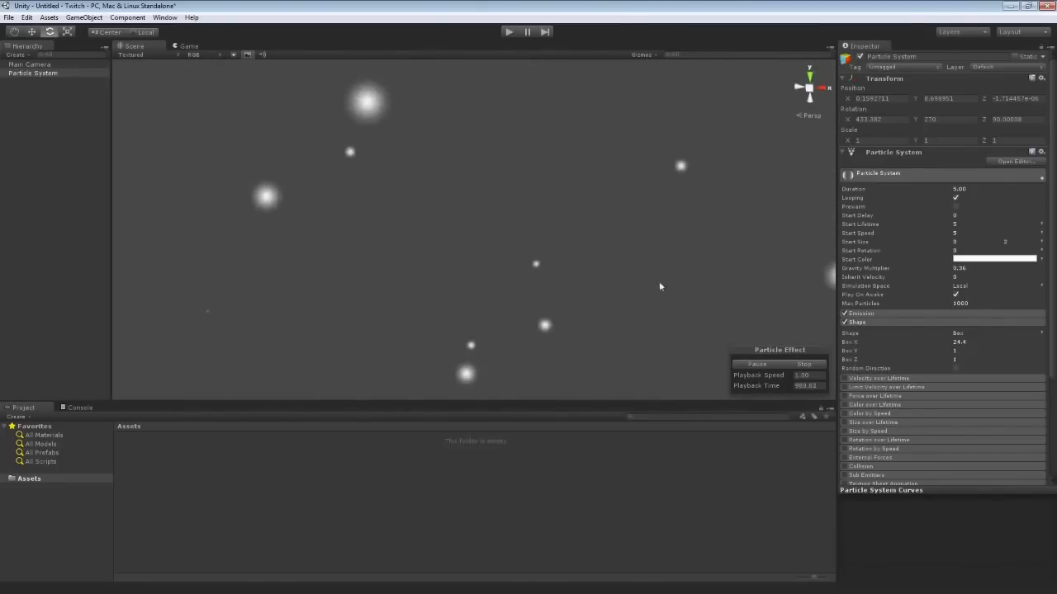
Set the Gravity Multiplier to 0 and switch Start Size to a constant value of 1
left_click_drag(944, 269, 892, 270)
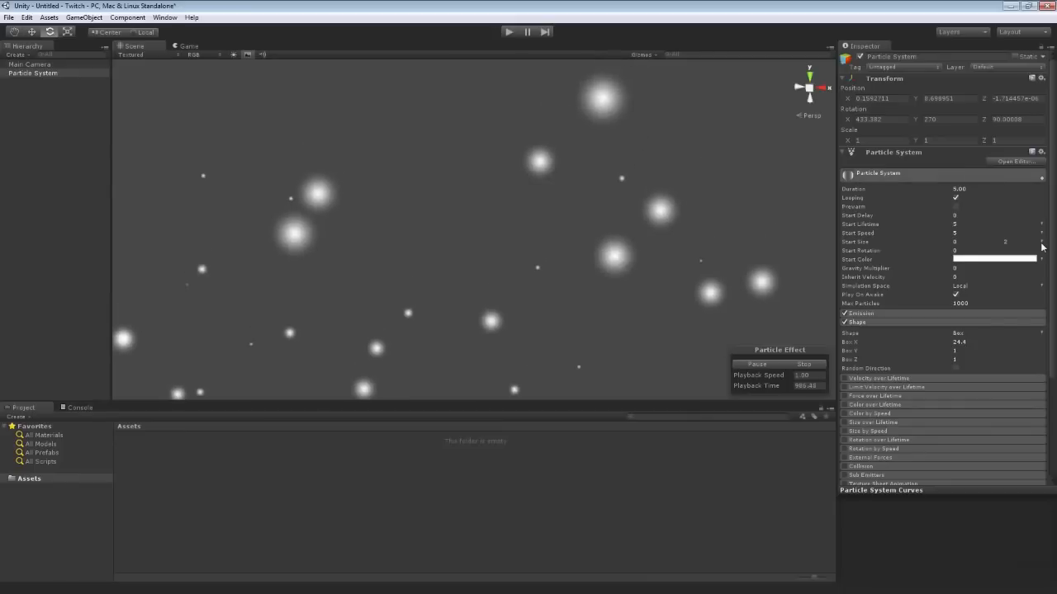
left_click(1042, 243)
left_click(1008, 248)
left_click(970, 244)
key("BackSpace")
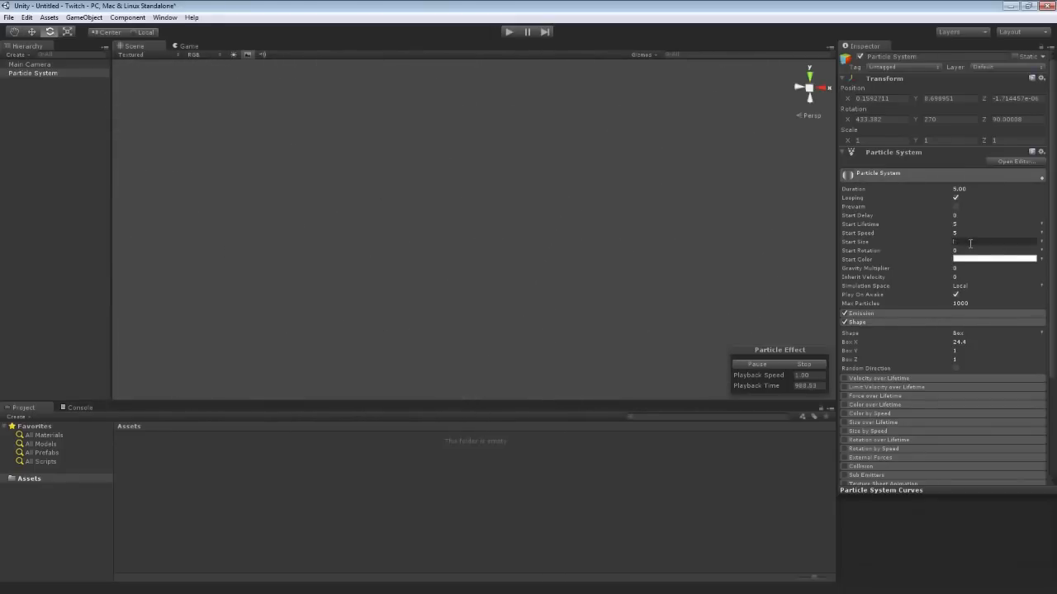
right_click_drag(568, 287, 568, 267)
scroll(568, 267, "down", 5)
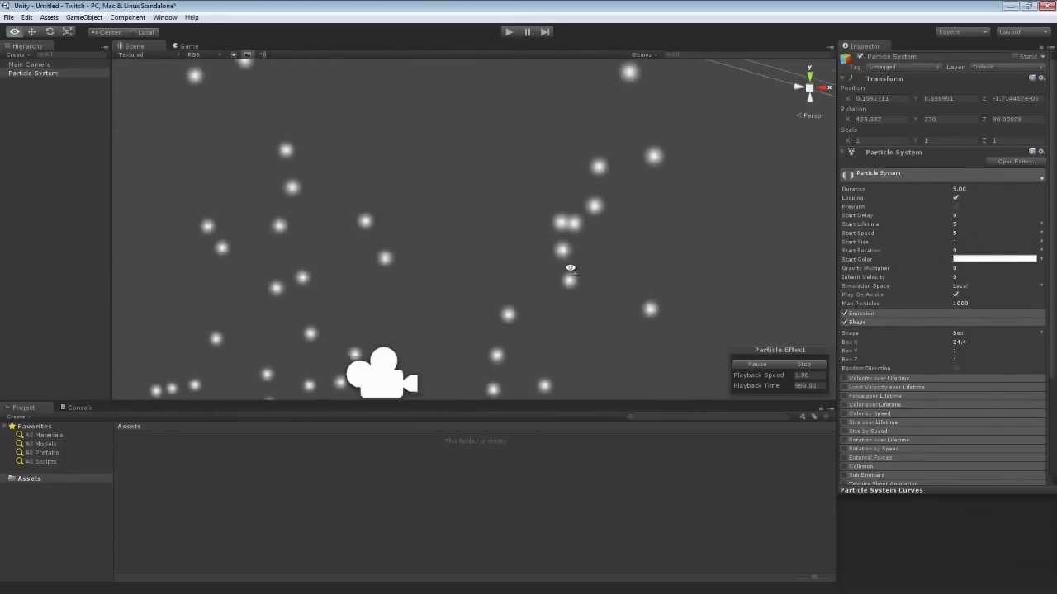
Reset the Particle System's position to 0 on the X, Y and Z axes
left_click(880, 97)
type("0")
key("Tab")
type("0")
key("Tab")
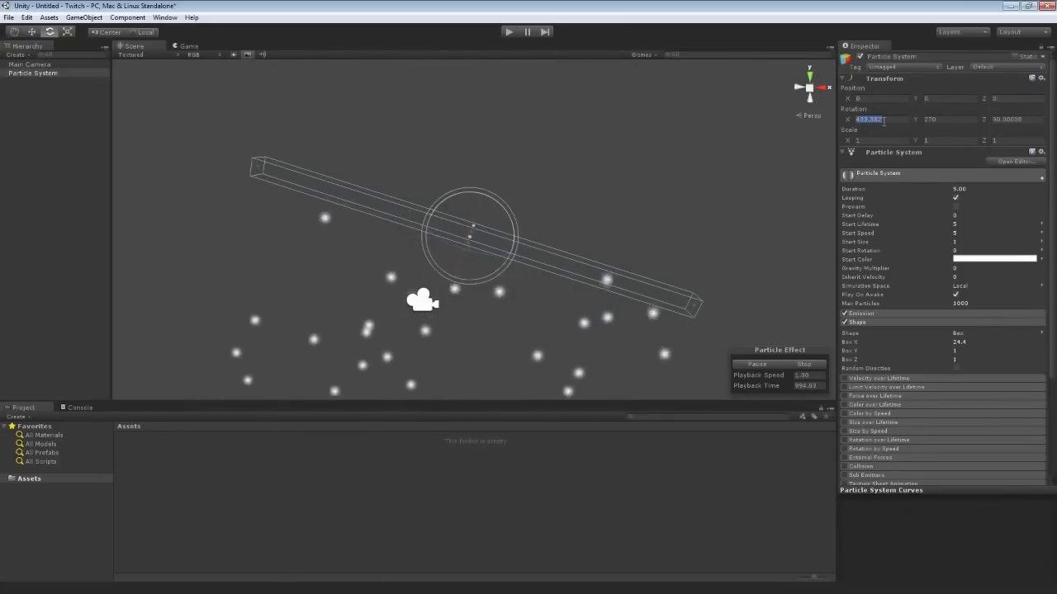
Reset the Particle System's rotation to 0 on the X, Y and Z axes
type("0")
key("Tab")
type("0")
key("Tab")
type("0")
right_click_drag(696, 154, 662, 141)
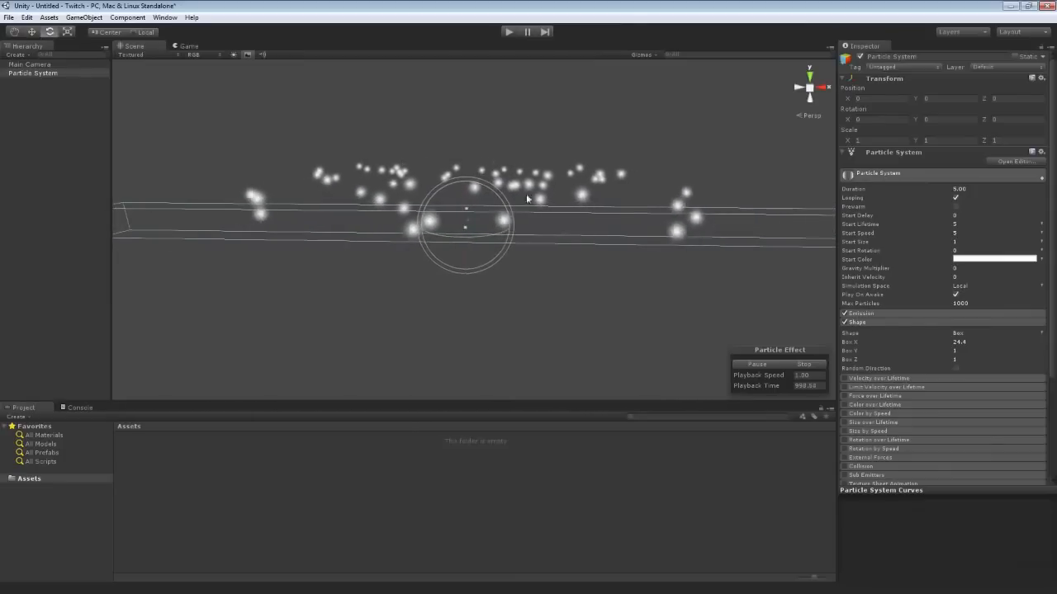
Rotate the emitter about its X axis so particles travel upward, with an exact X rotation of -90
left_click_drag(463, 196, 454, 283)
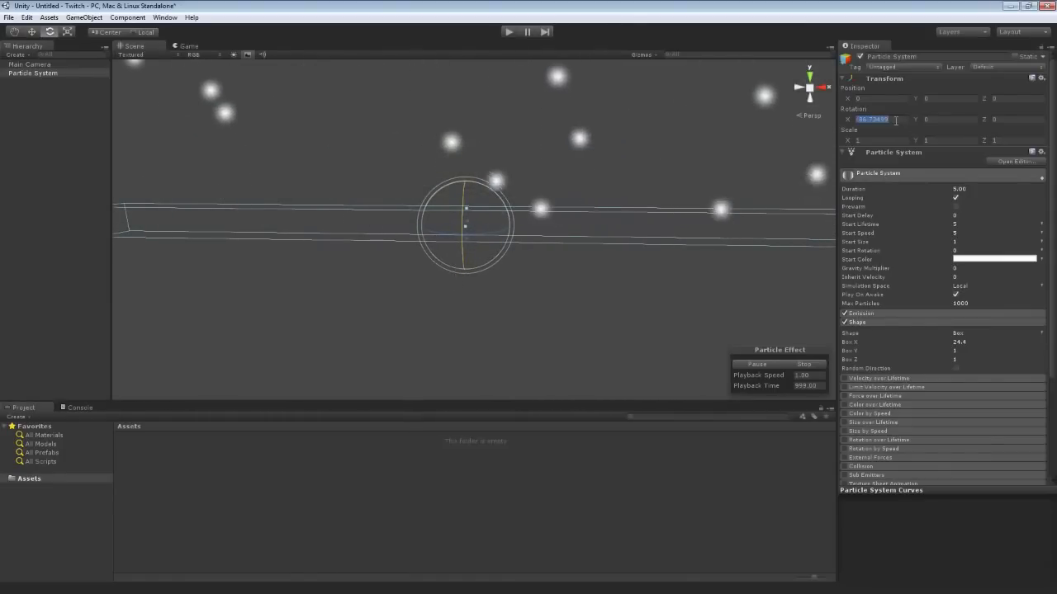
type("-90")
key("Return")
left_click_drag(507, 270, 569, 300, "alt")
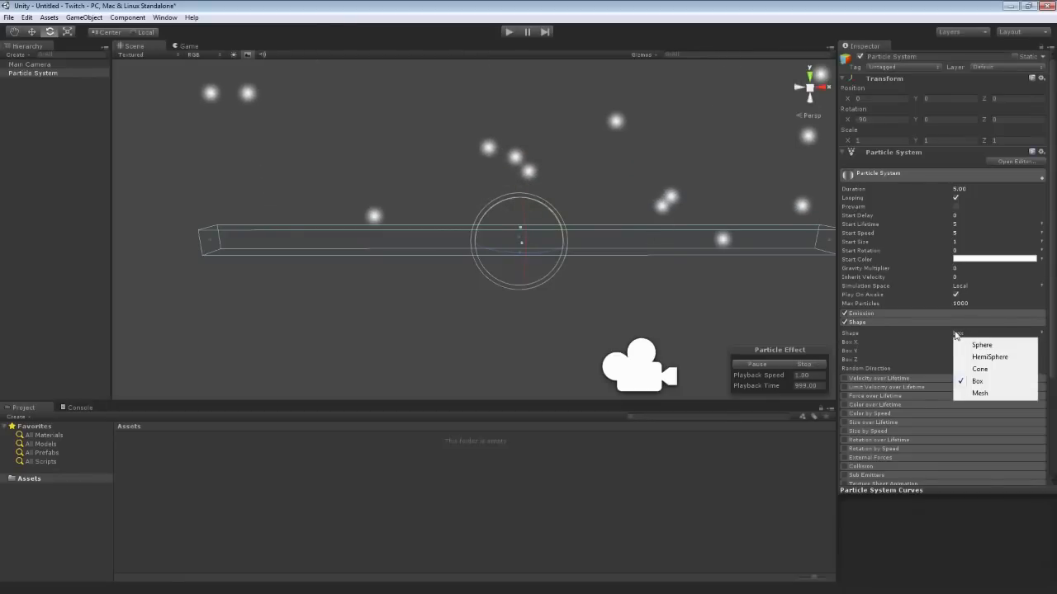
Try Sphere as the emitter's Shape and replace it with Cone
left_click(981, 345)
left_click(982, 333)
left_click(979, 369)
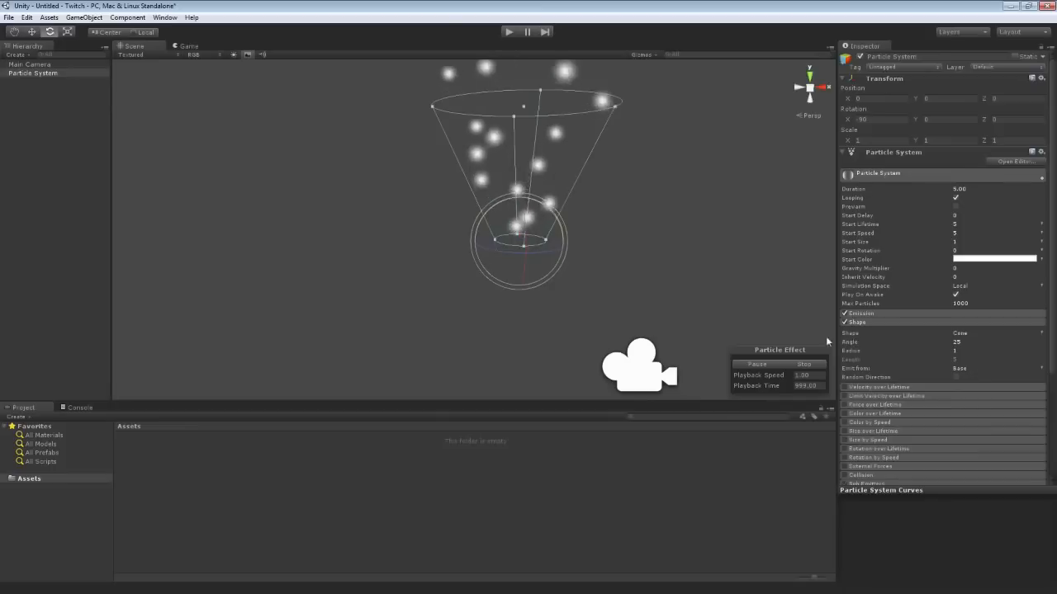
left_click_drag(725, 320, 674, 273, "alt")
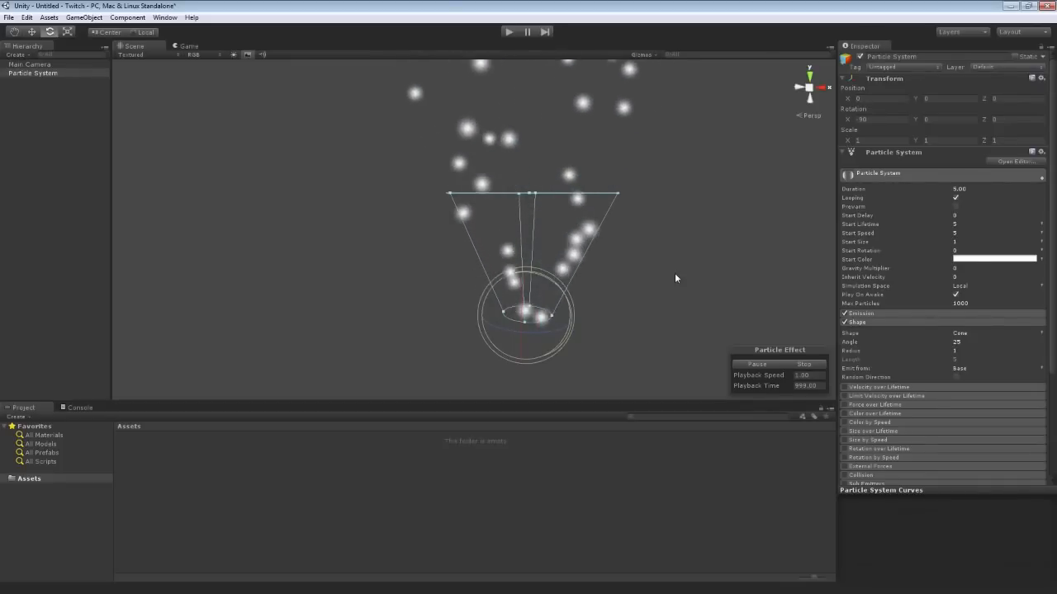
Collapse the Shape module, enable Velocity over Lifetime, and set its X velocity to 5
left_click(902, 321)
scroll(903, 323, "down", 2)
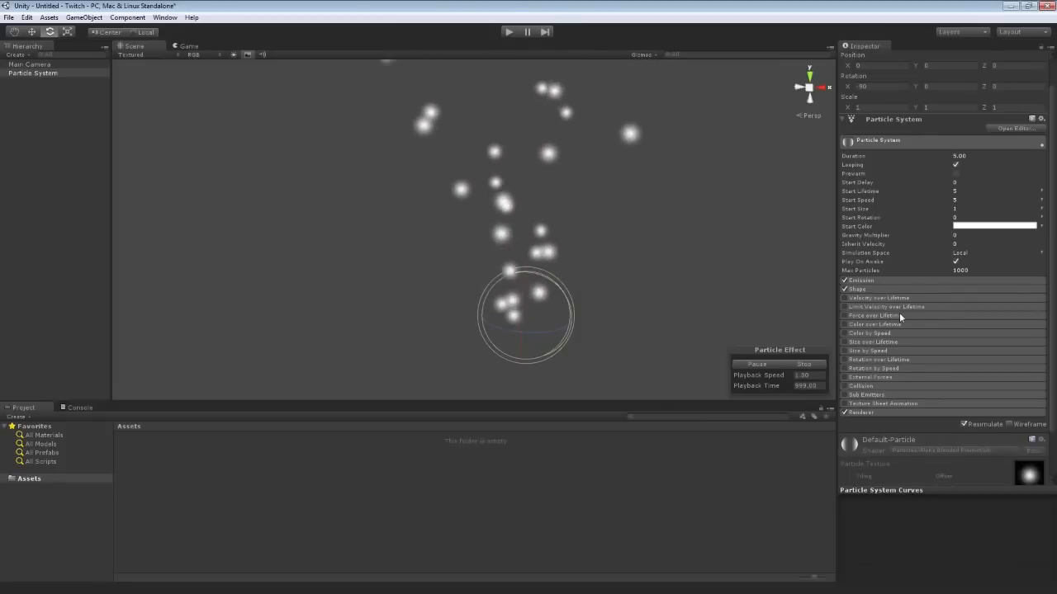
left_click(881, 297)
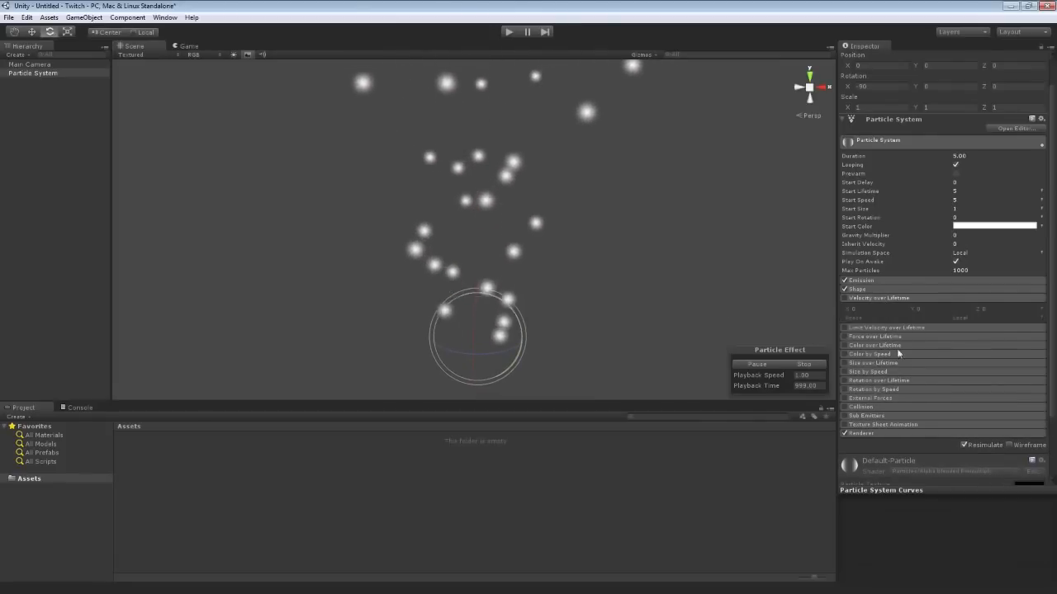
left_click(844, 297)
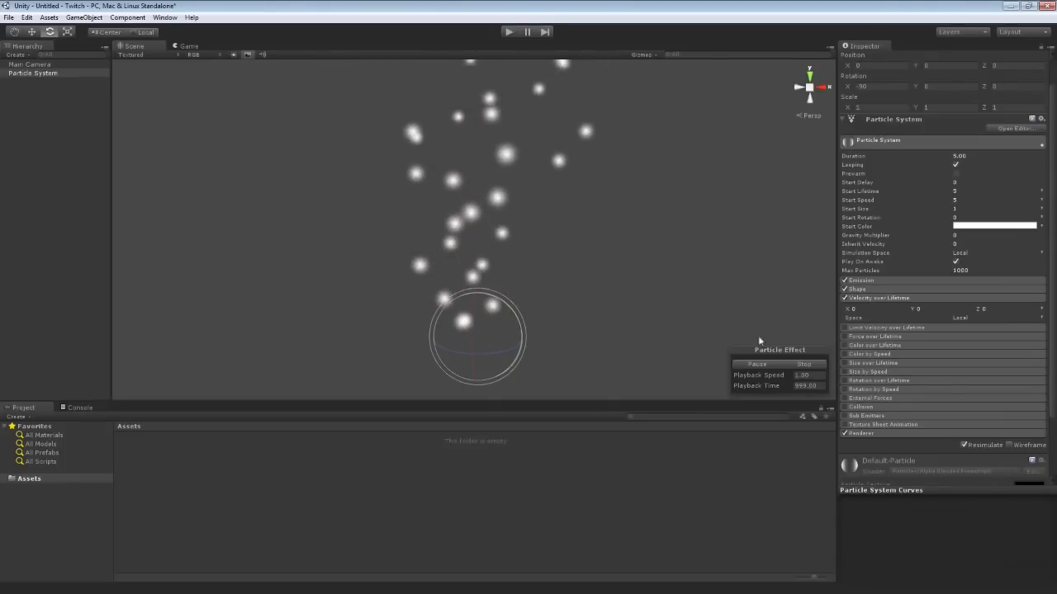
left_click(856, 309)
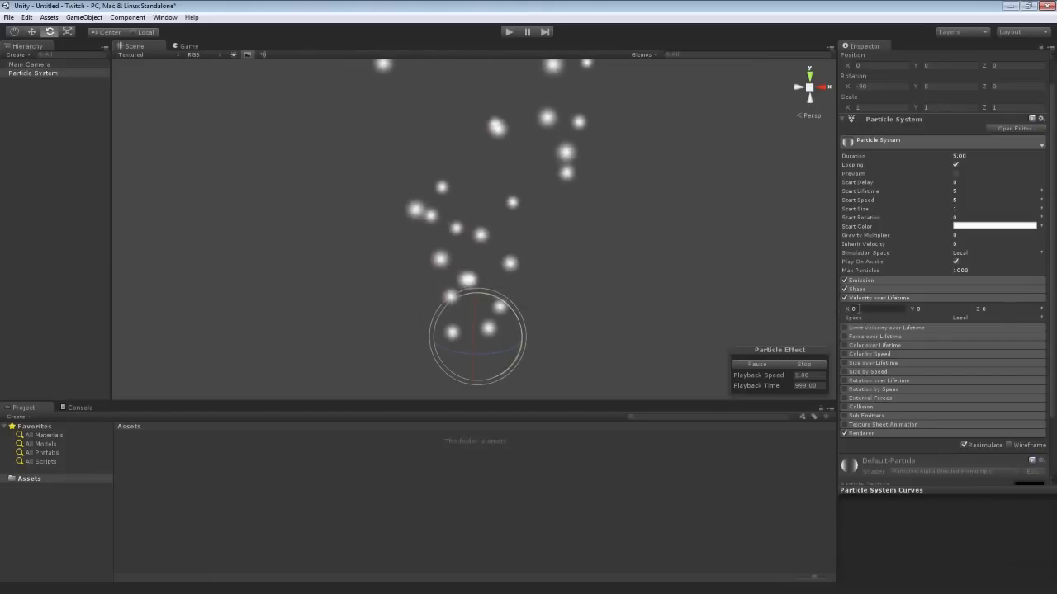
type("5")
key("Return")
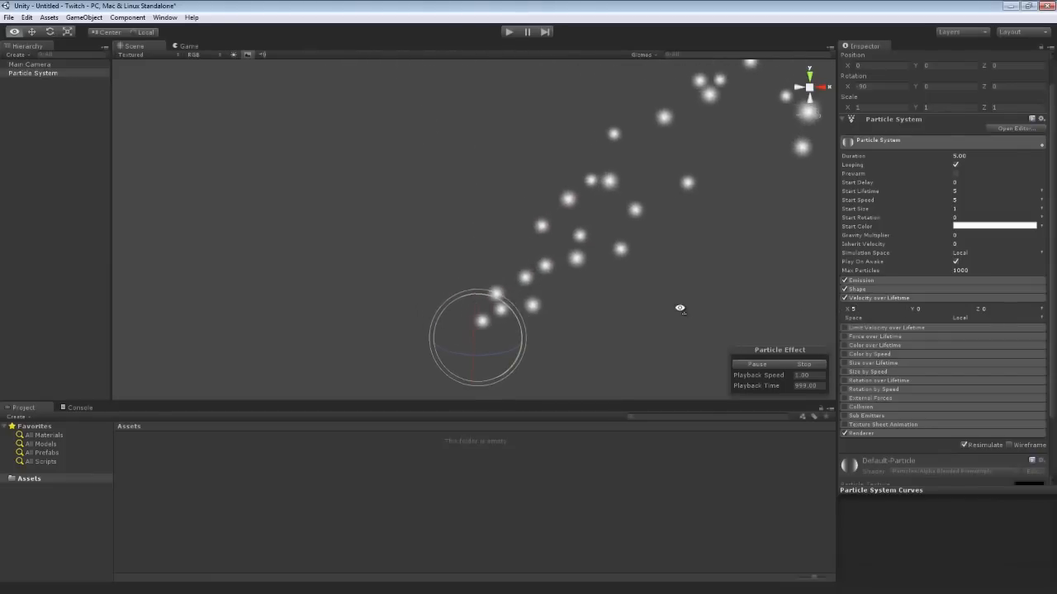
left_click_drag(679, 308, 704, 279, "alt")
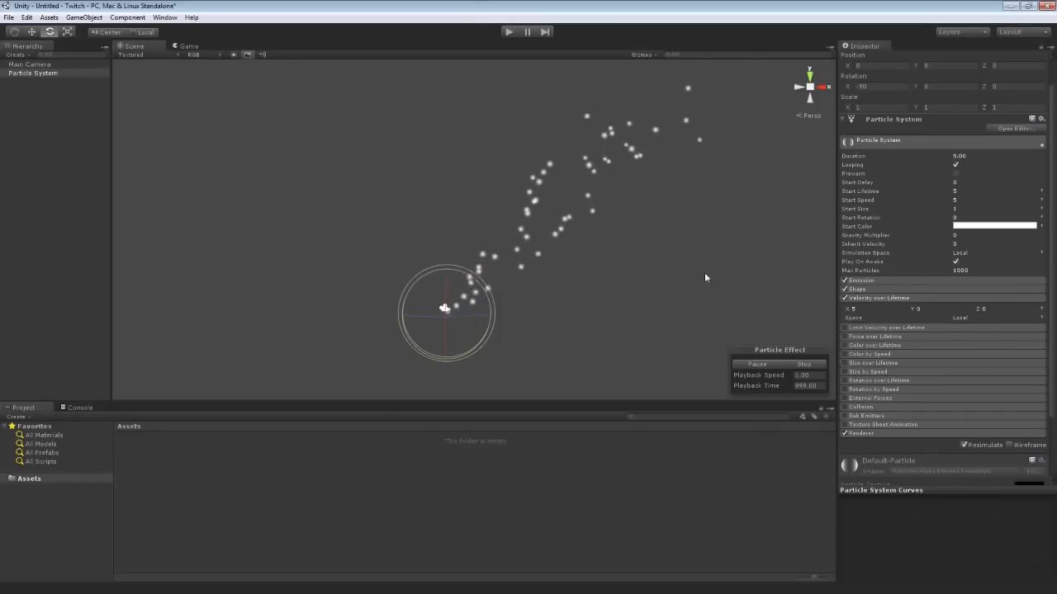
Change the emitter's Shape back to Box and set Box X to 1
left_click(869, 290)
left_click(964, 301)
left_click(932, 340)
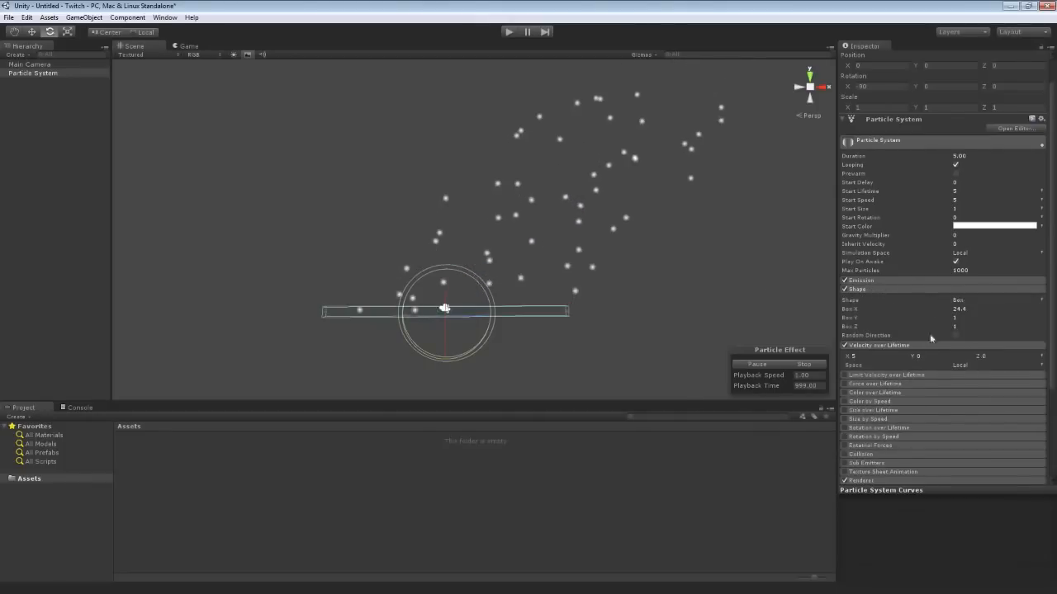
left_click(970, 309)
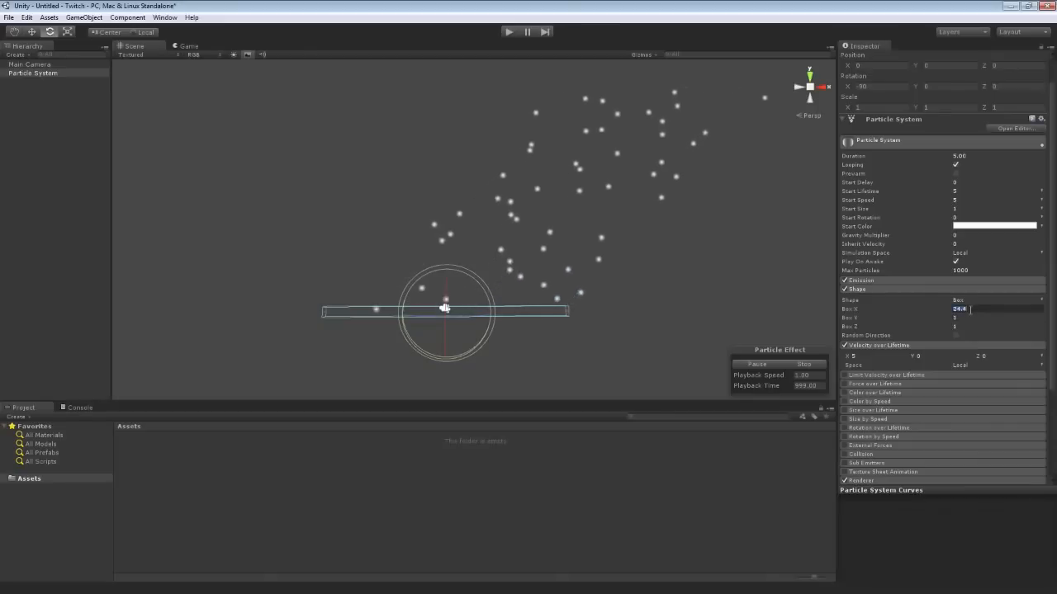
type("1")
key("Return")
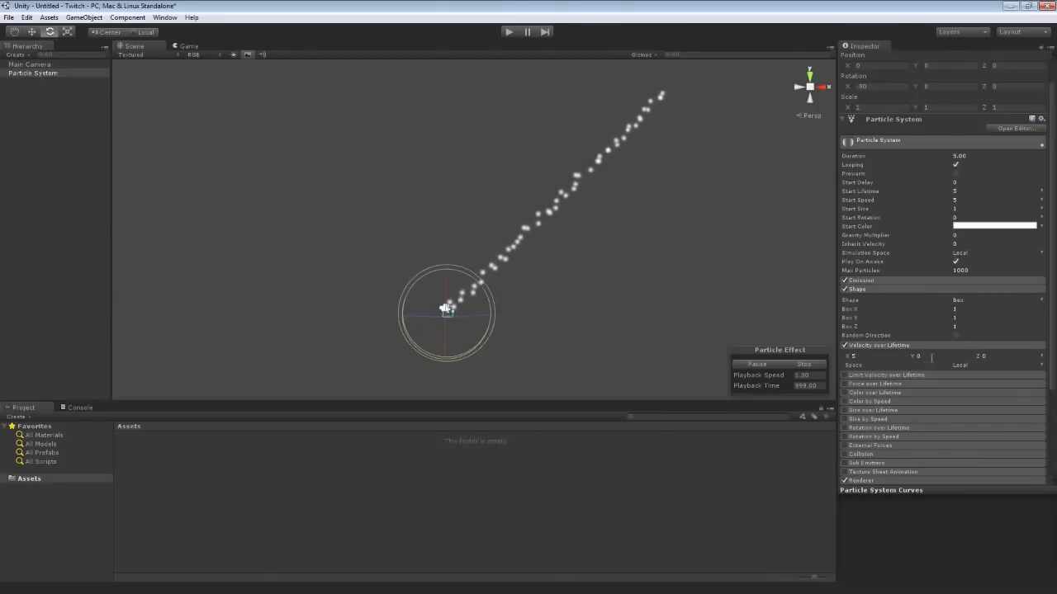
Set the X velocity in Velocity over Lifetime to 0 and switch the module's values to Curve mode
left_click(861, 356)
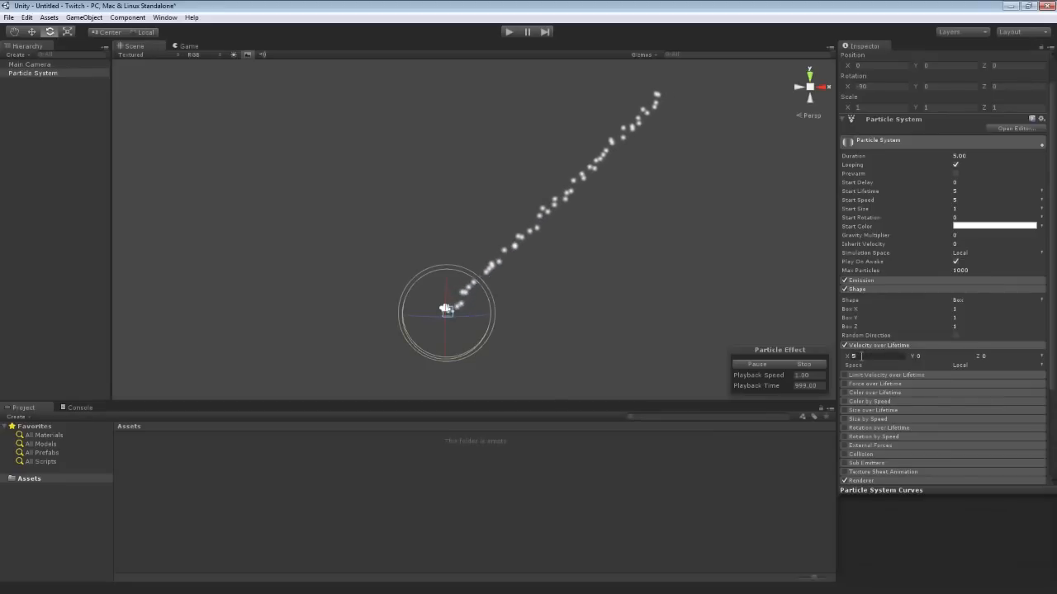
key("BackSpace")
type("0")
left_click(1042, 356)
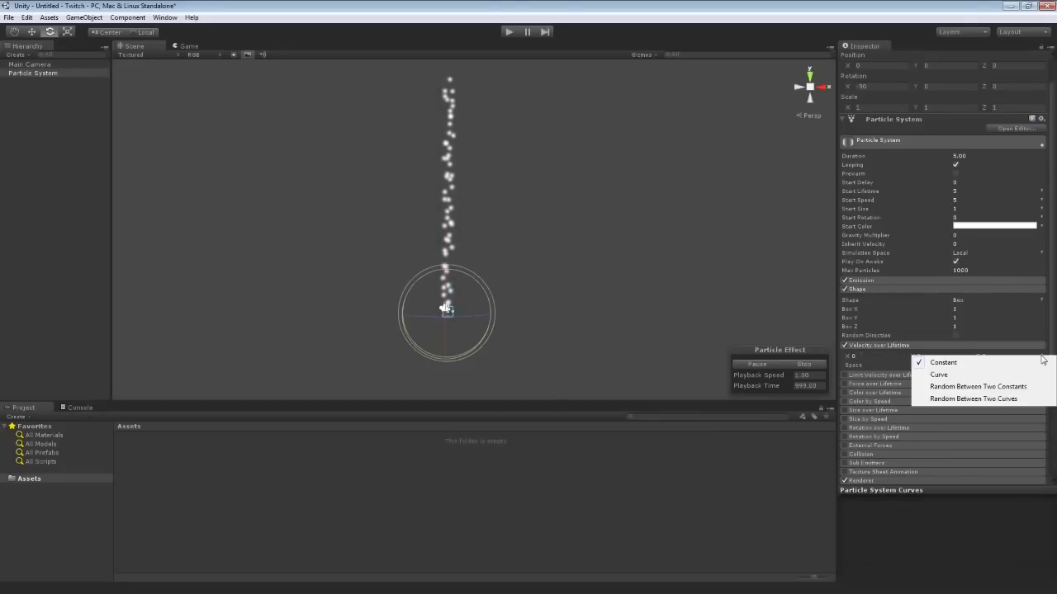
left_click(979, 375)
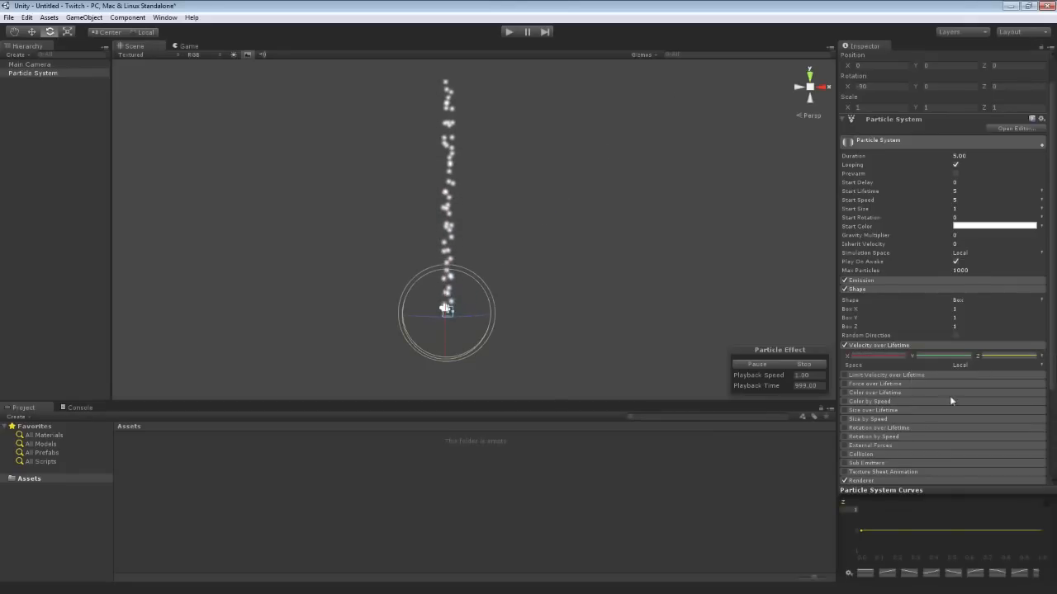
Isolate the X velocity curve and shape it to rise from its minimum at the start to its maximum at the end
left_click(862, 357)
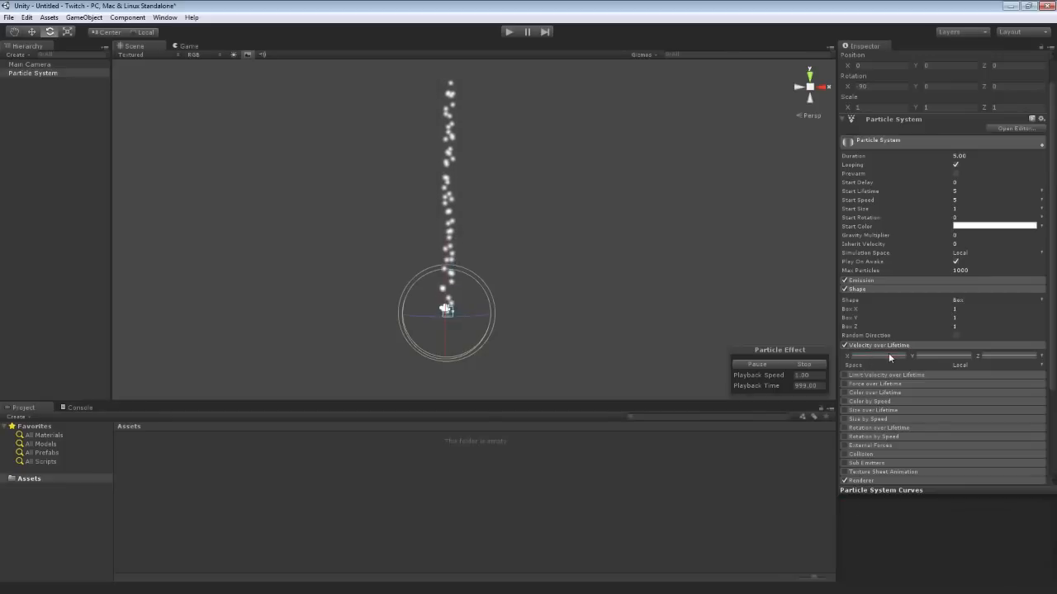
left_click(996, 355)
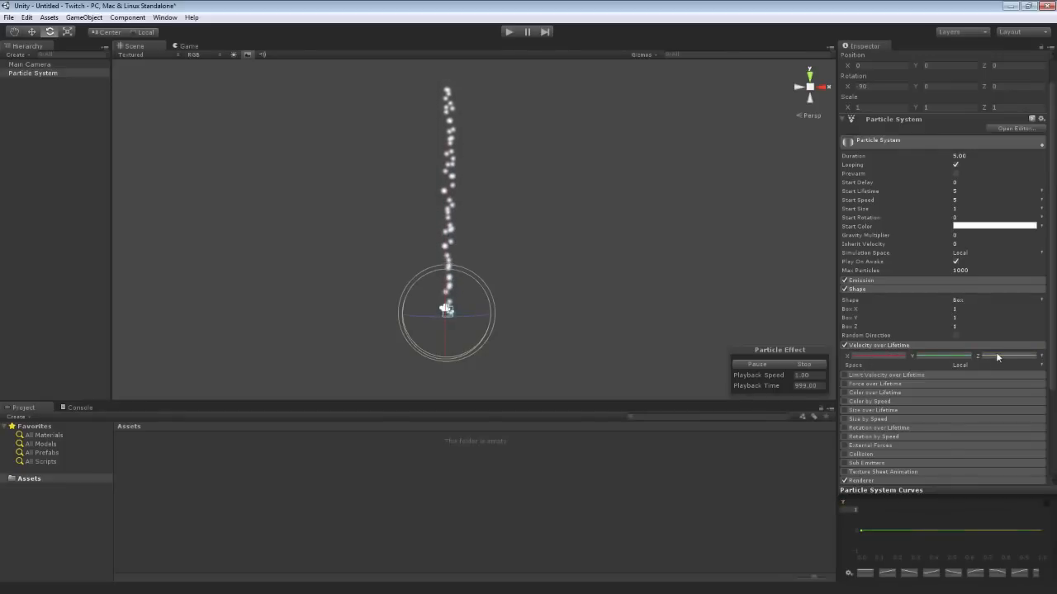
left_click(936, 357)
left_click(876, 359)
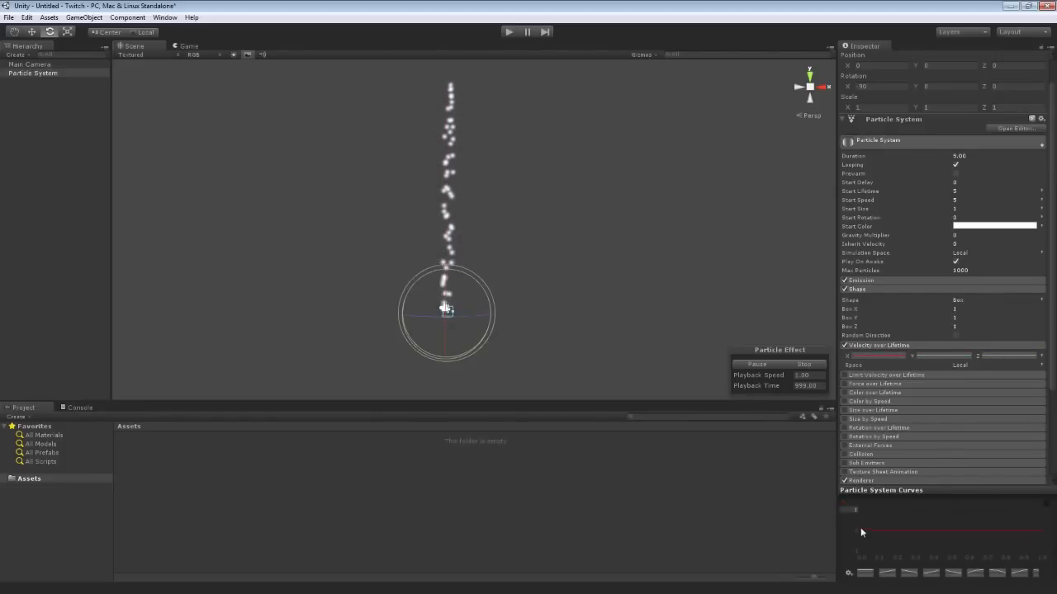
left_click_drag(860, 529, 861, 551)
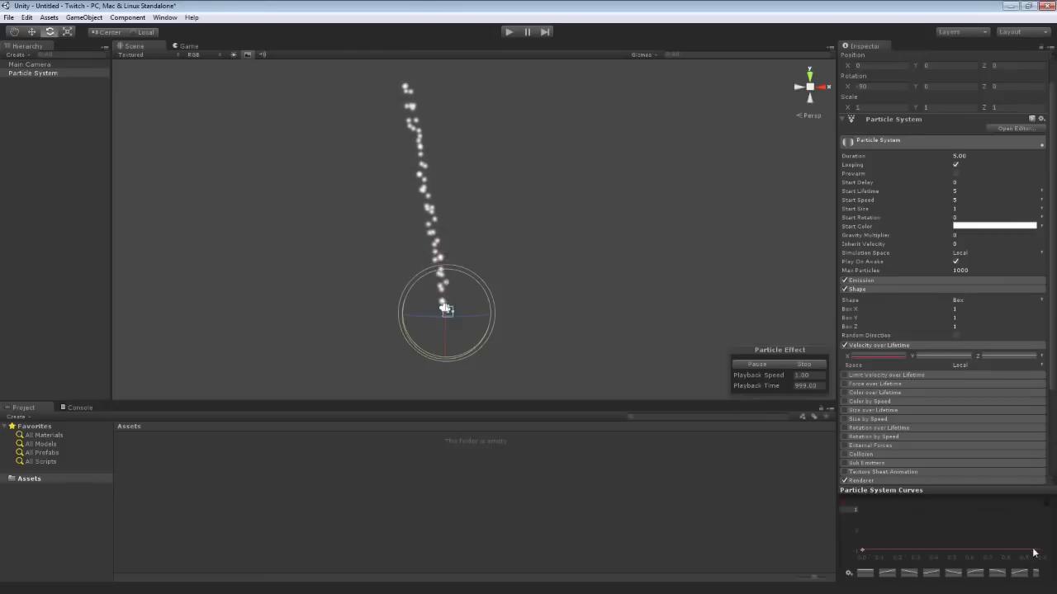
left_click_drag(1040, 551, 1039, 509)
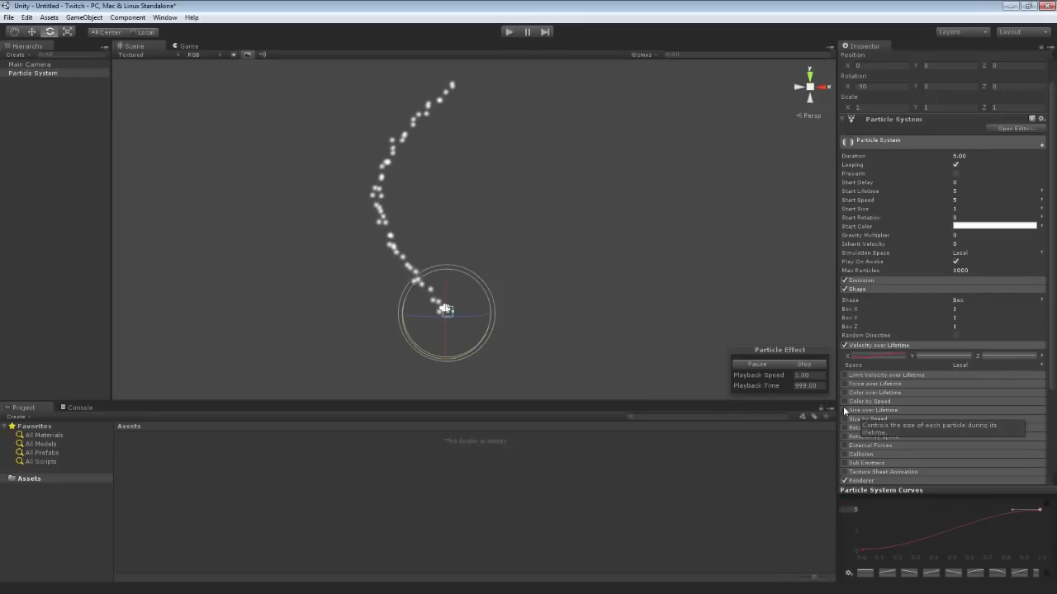
Switch Velocity over Lifetime back to Constant values and disable the module
left_click(1043, 358)
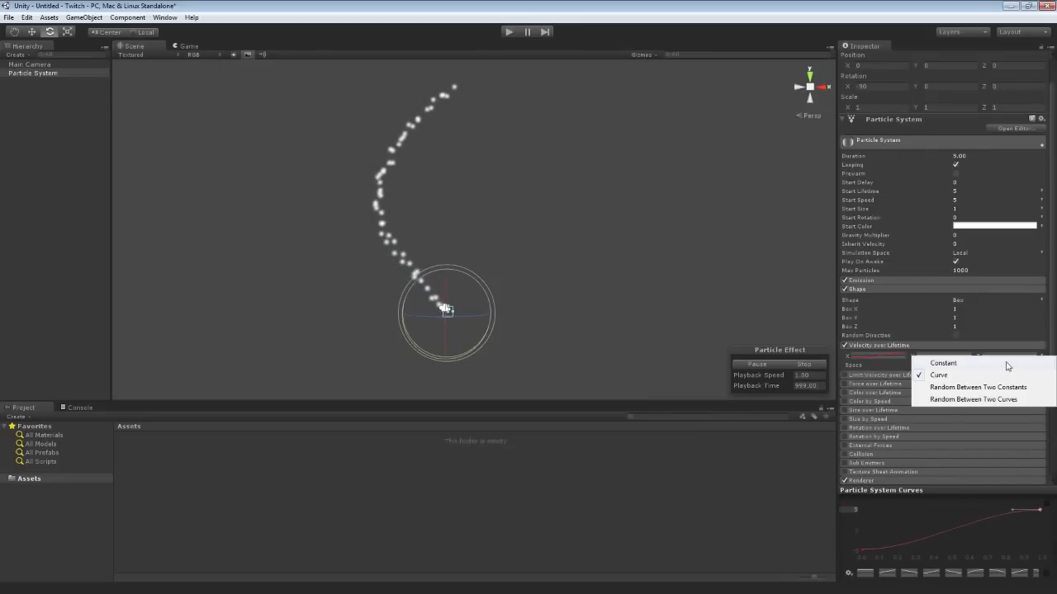
left_click(1008, 363)
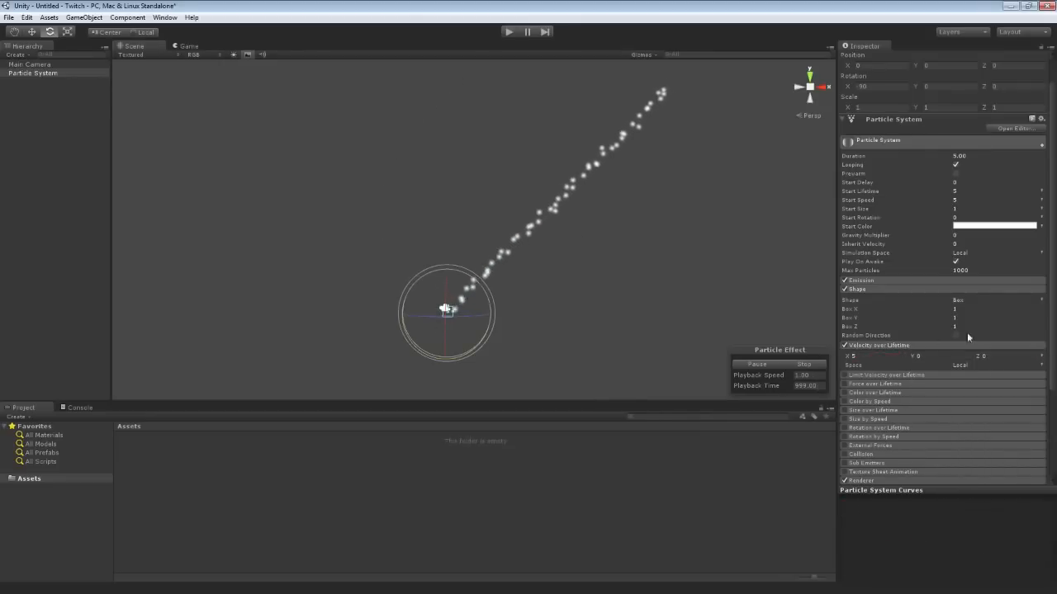
left_click(845, 346)
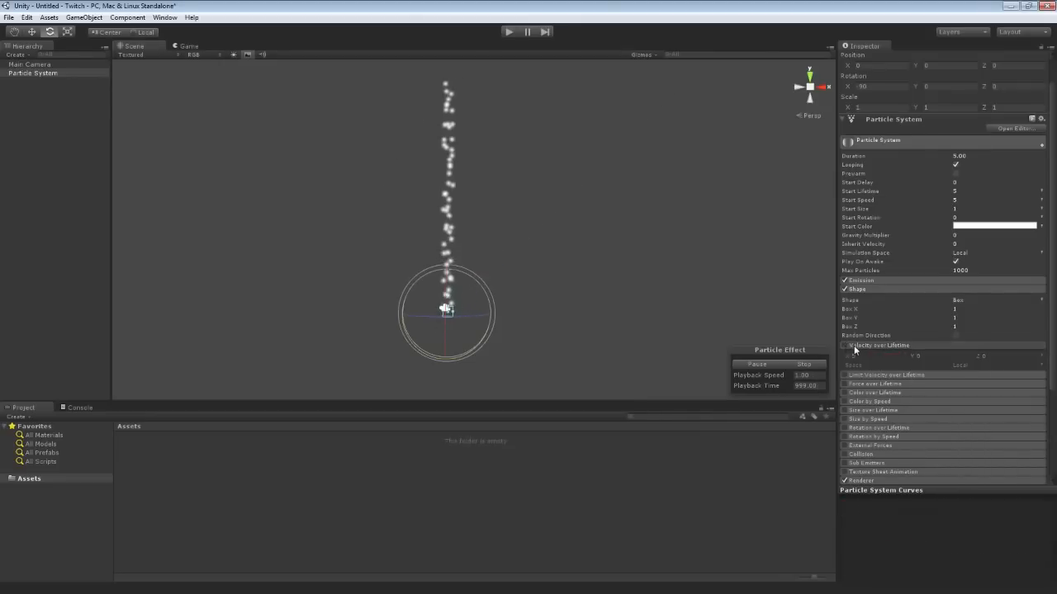
Enable the Limit Velocity over Lifetime module and set its Dampen to 0.05
left_click(897, 355)
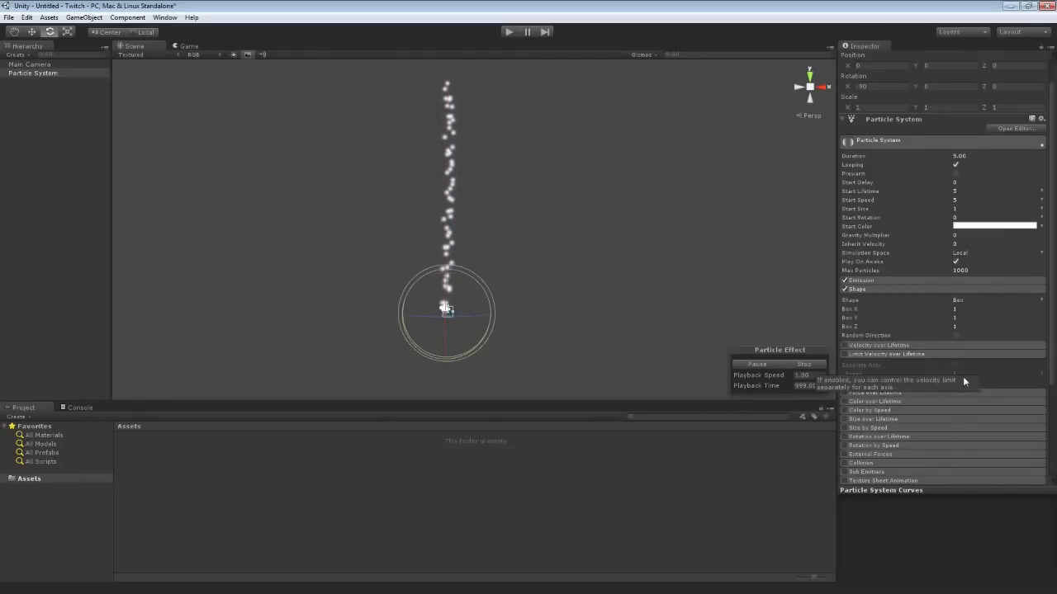
left_click(846, 354)
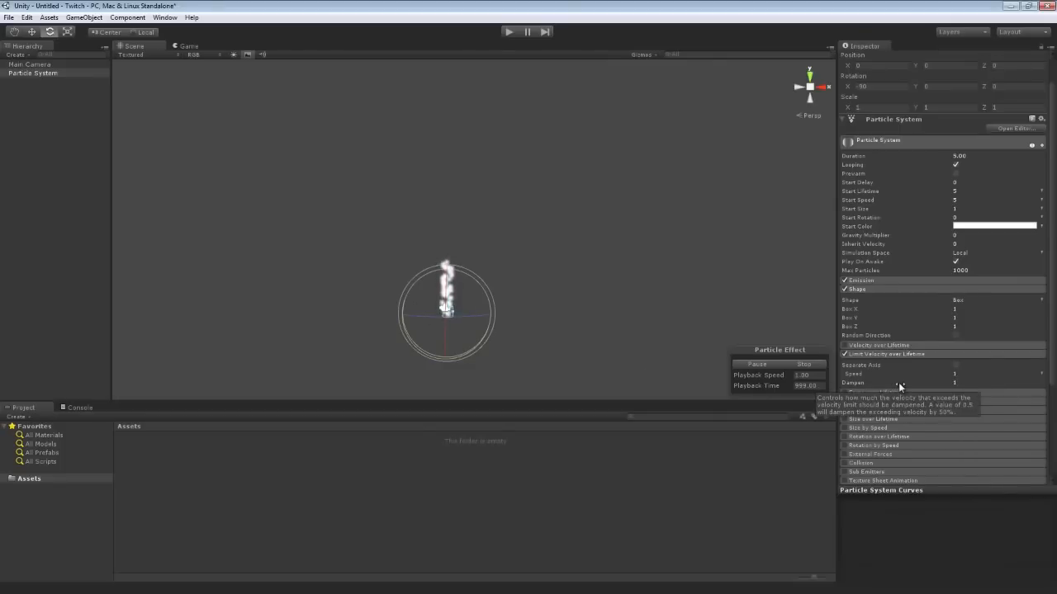
mouse_move(899, 386)
left_mouse_down()
mouse_move(877, 381)
mouse_move(899, 385)
left_mouse_up()
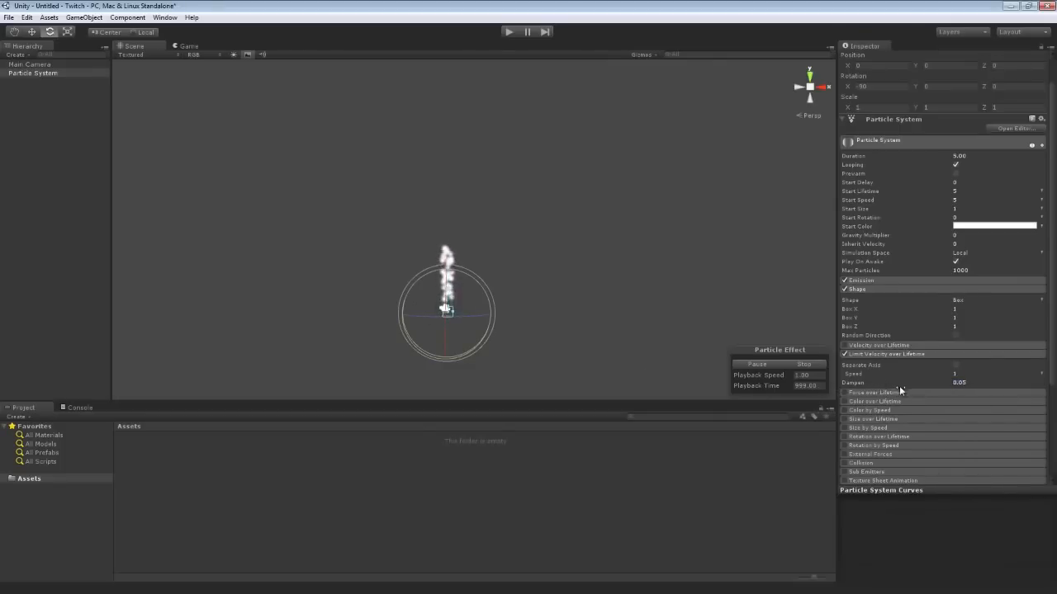
Set Dampen in Limit Velocity over Lifetime to 1 and toggle Separate Axis on and back off
left_click(979, 382)
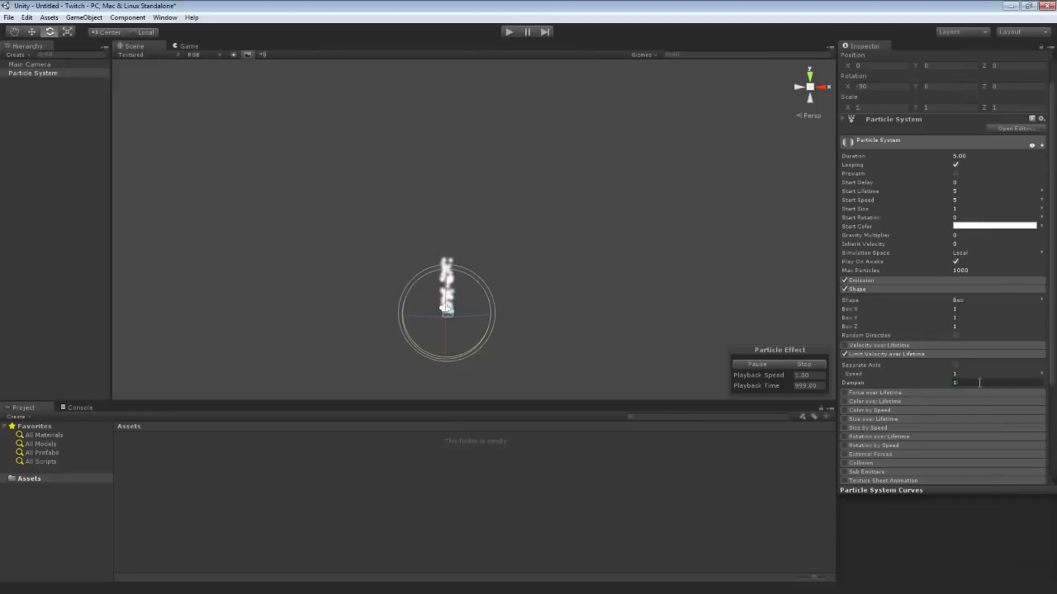
left_click(956, 368)
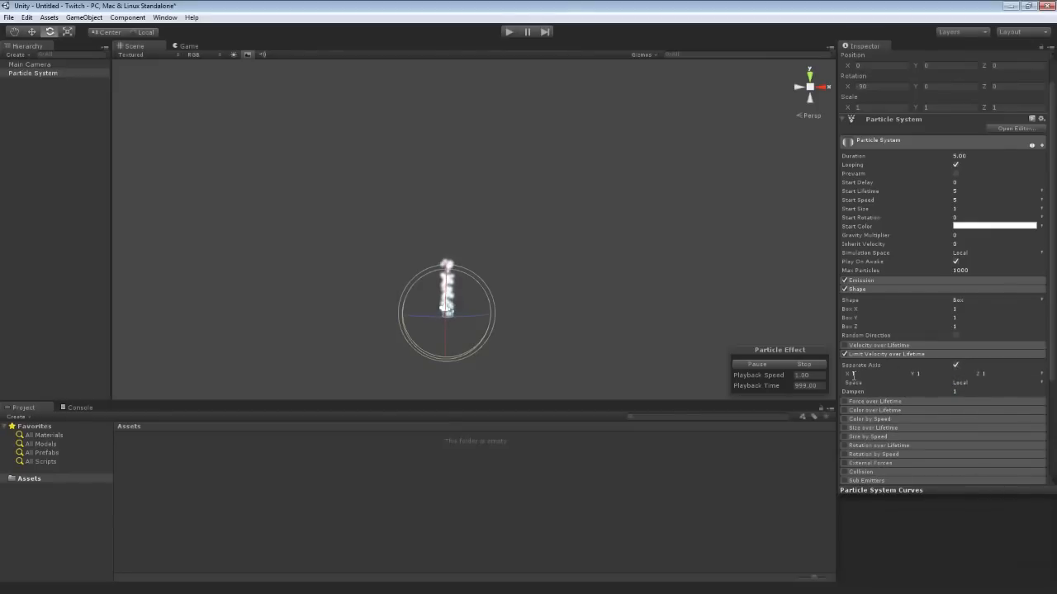
left_click(956, 367)
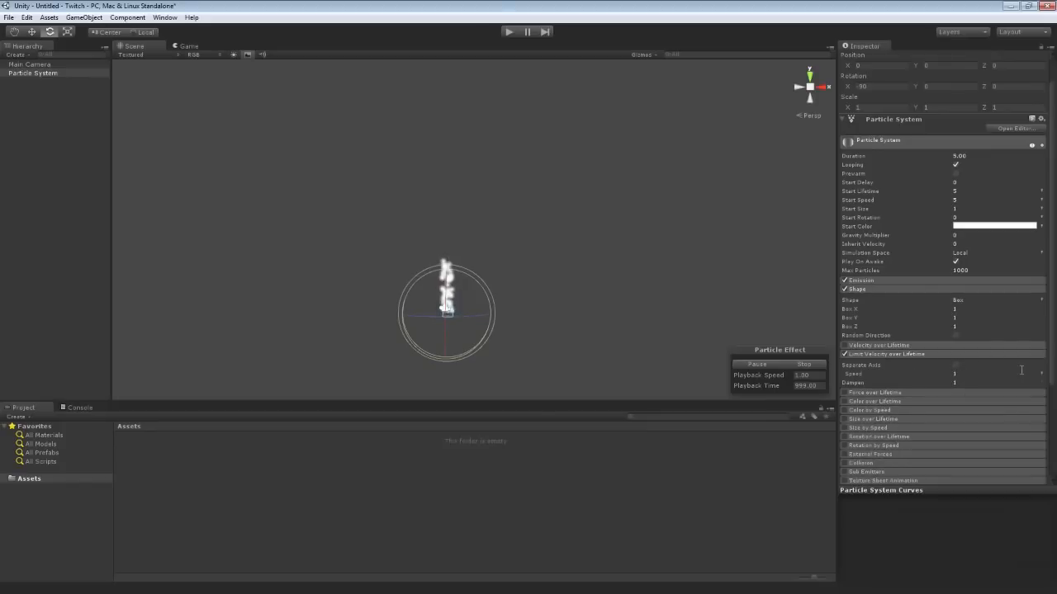
Switch the Limit Velocity over Lifetime speed to Curve mode and back to Constant
left_click(1041, 378)
left_click(945, 393)
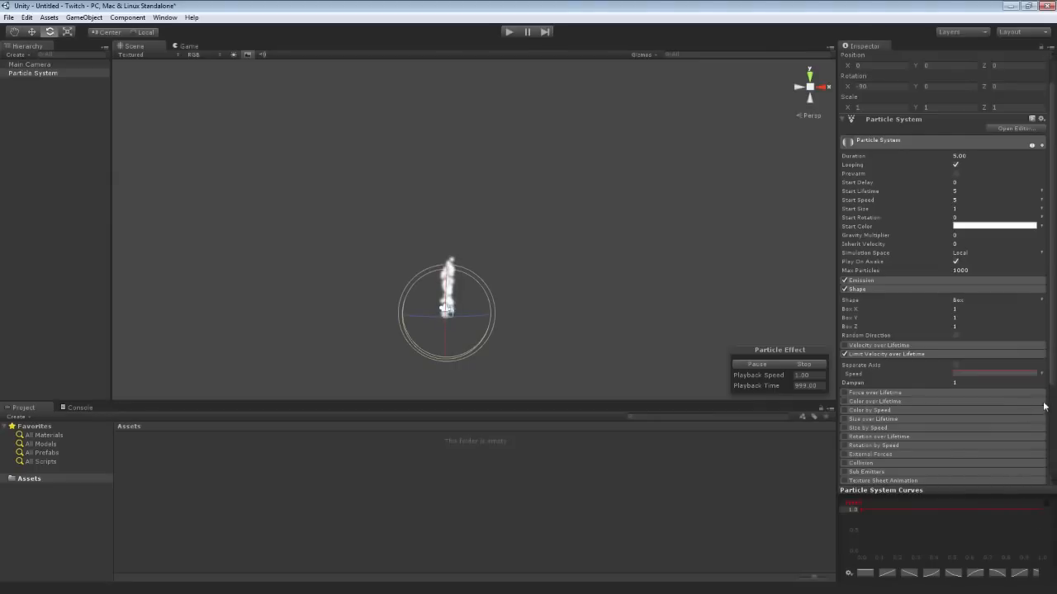
left_click(1042, 377)
left_click(858, 374)
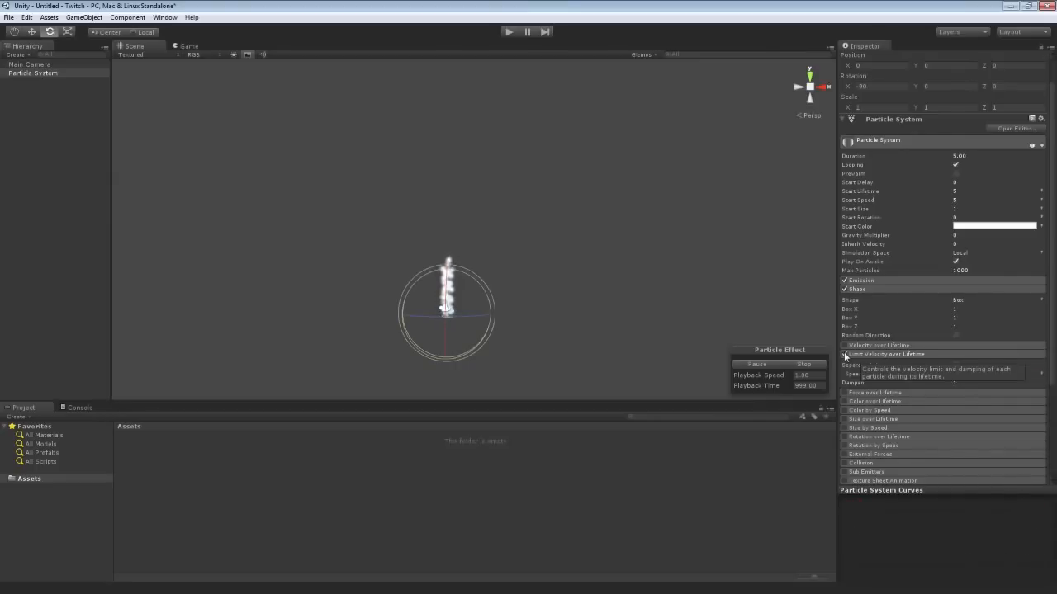
Disable Limit Velocity over Lifetime and collapse both it and the Shape module
left_click(844, 354)
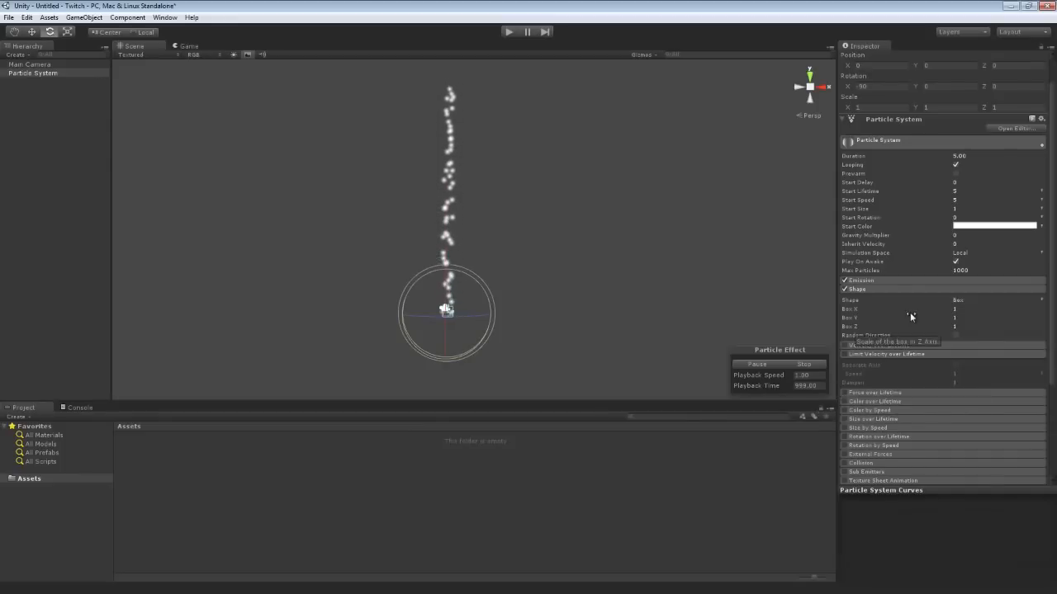
left_click(892, 355)
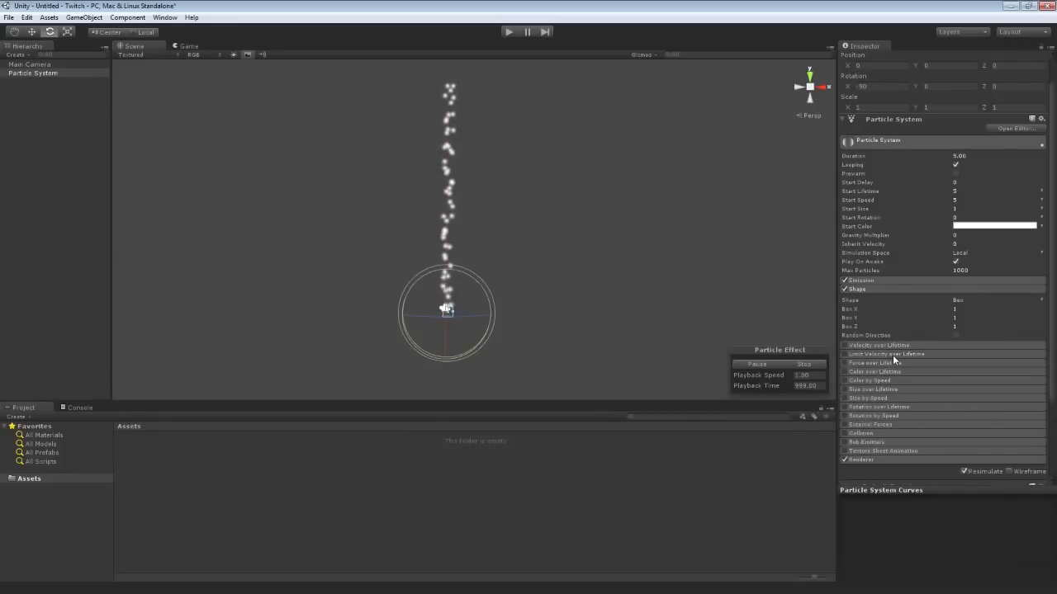
left_click(876, 289)
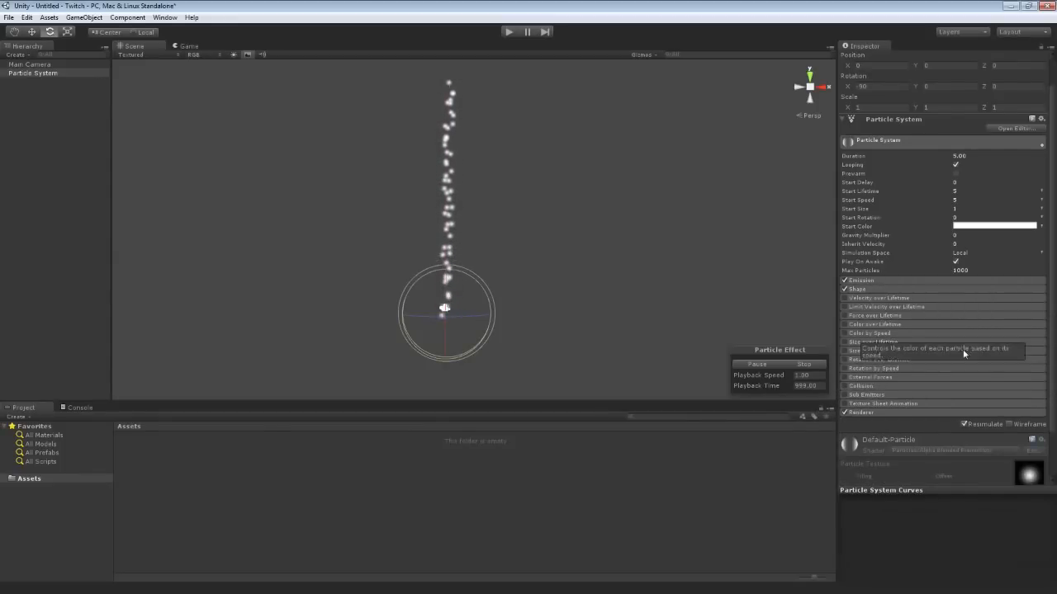
Expand the Force over Lifetime and Velocity over Lifetime modules, turning Velocity over Lifetime on and back off for comparison
left_click(878, 314)
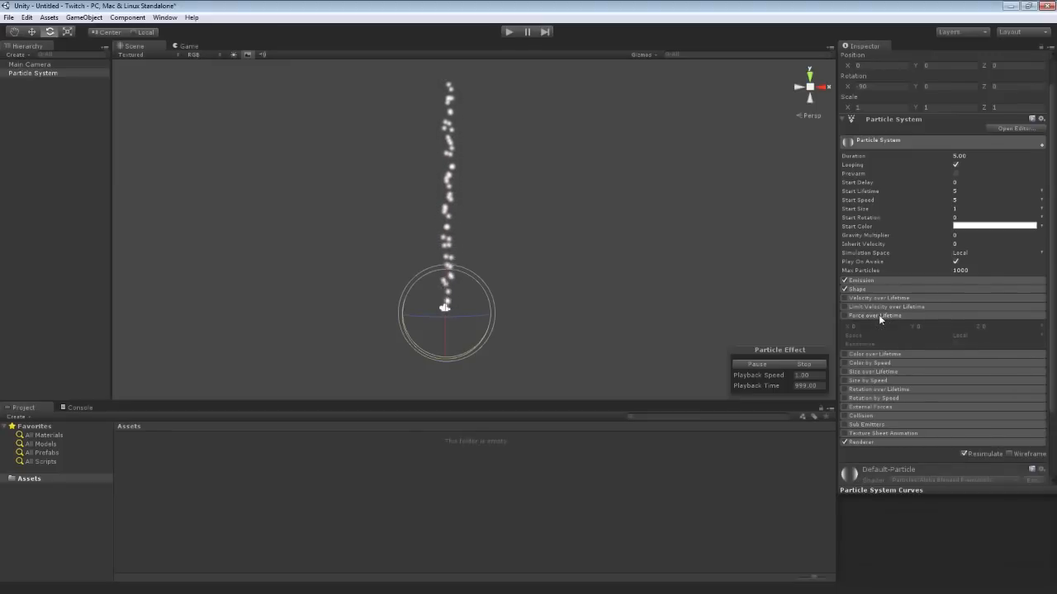
left_click(879, 298)
left_click(845, 298)
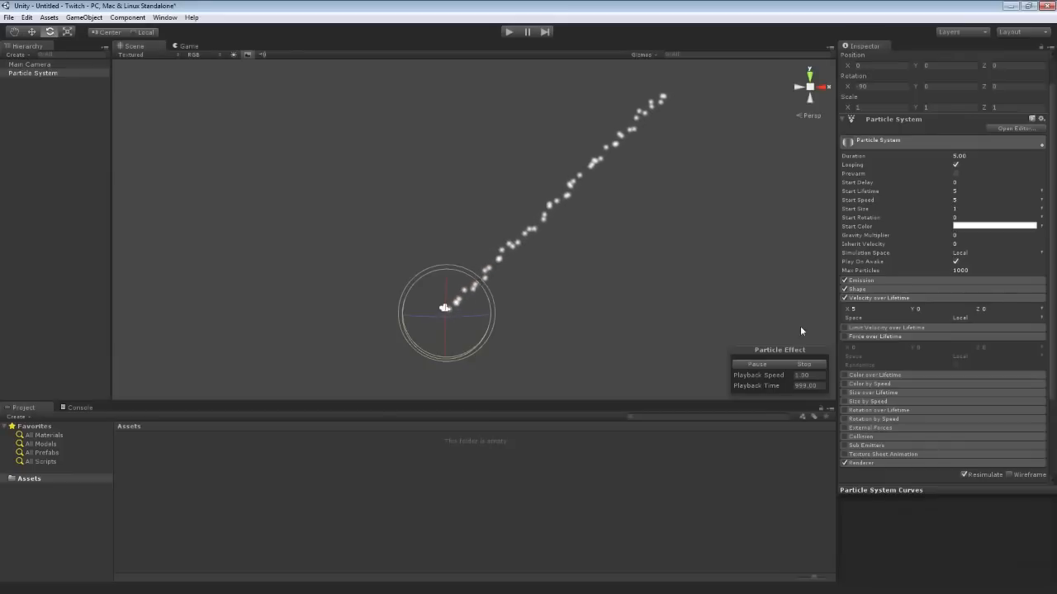
left_click(844, 299)
Enable the Force over Lifetime module and set its X force to 5
left_click(843, 337)
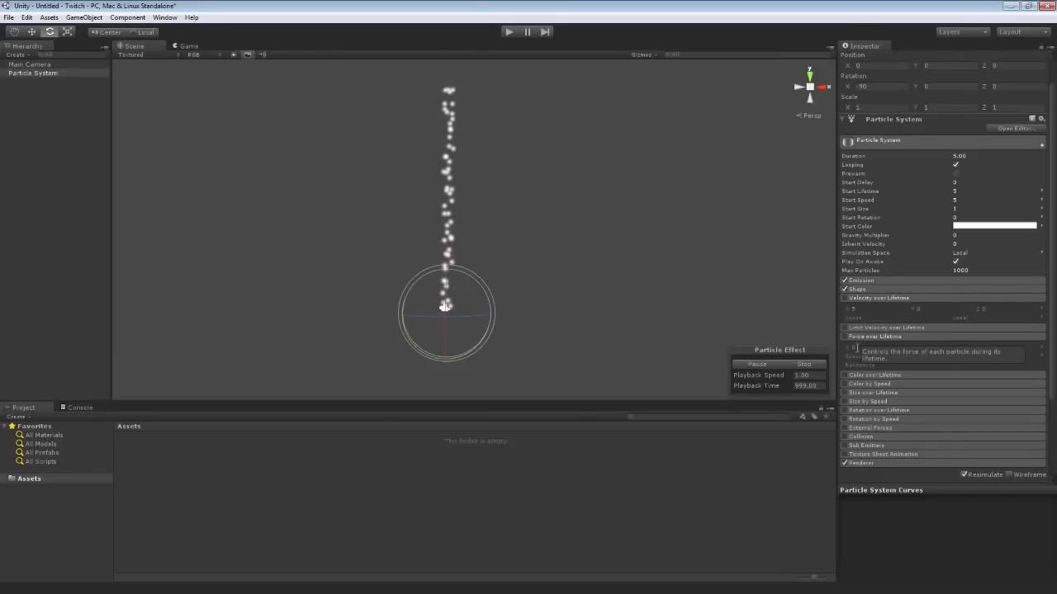
left_click(859, 347)
type("5")
key("Return")
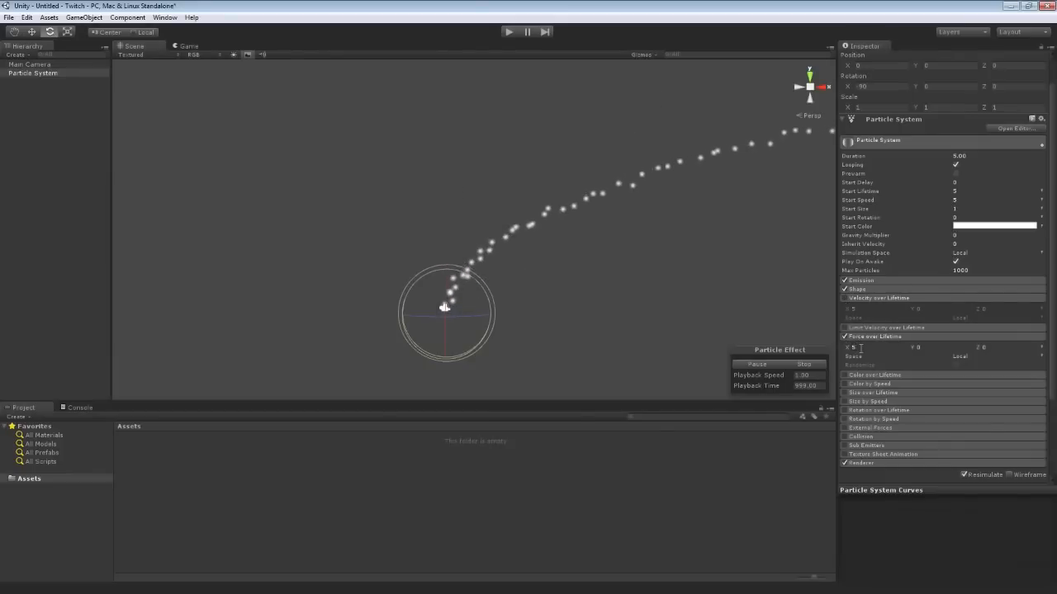
left_click_drag(620, 315, 658, 315, "alt")
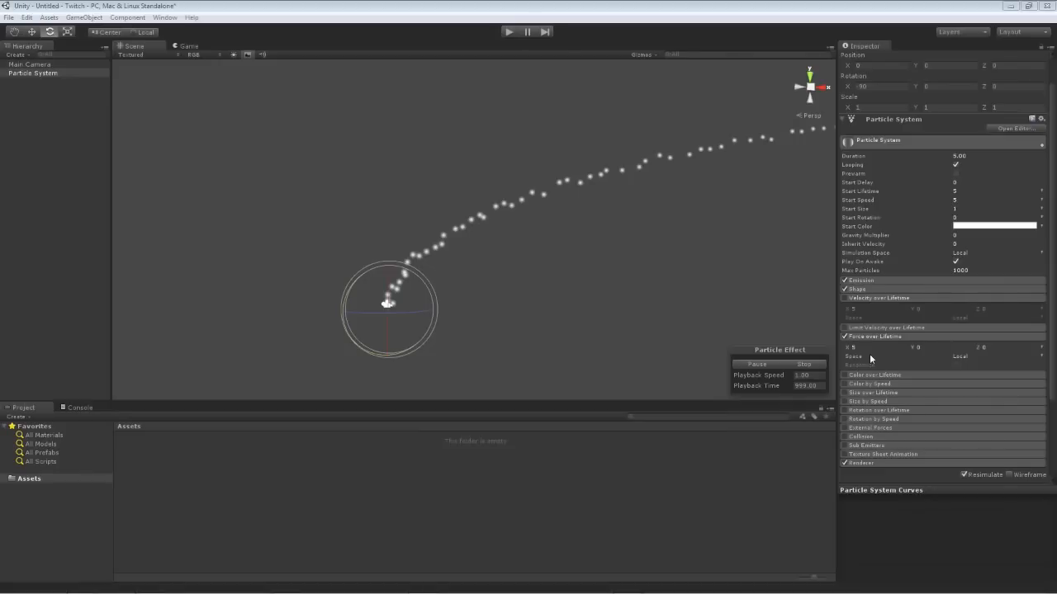
Disable and collapse Force over Lifetime, and expand and enable the Color over Lifetime module
left_click(845, 337)
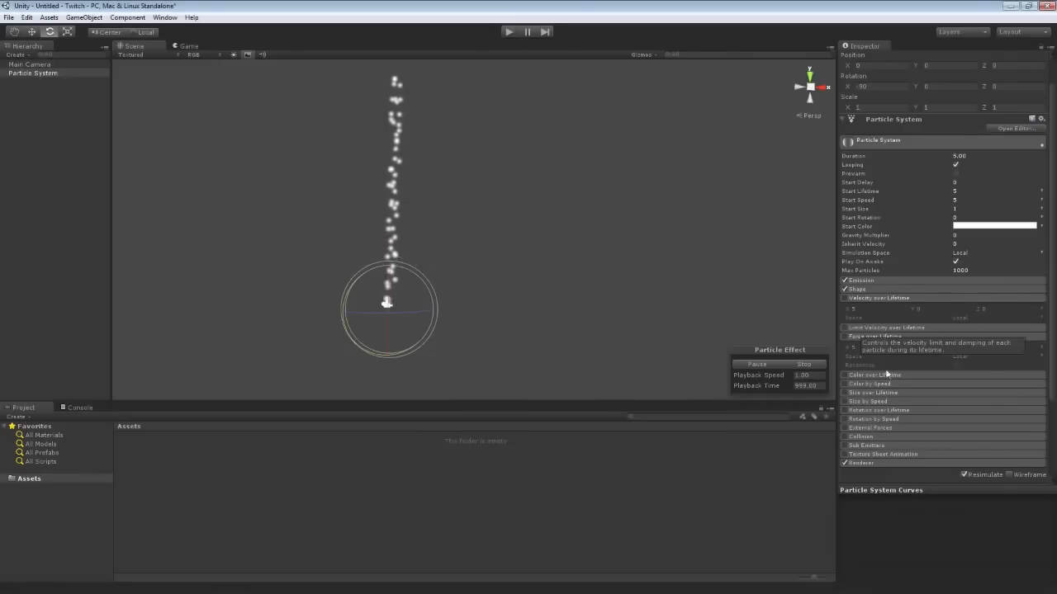
left_click(871, 338)
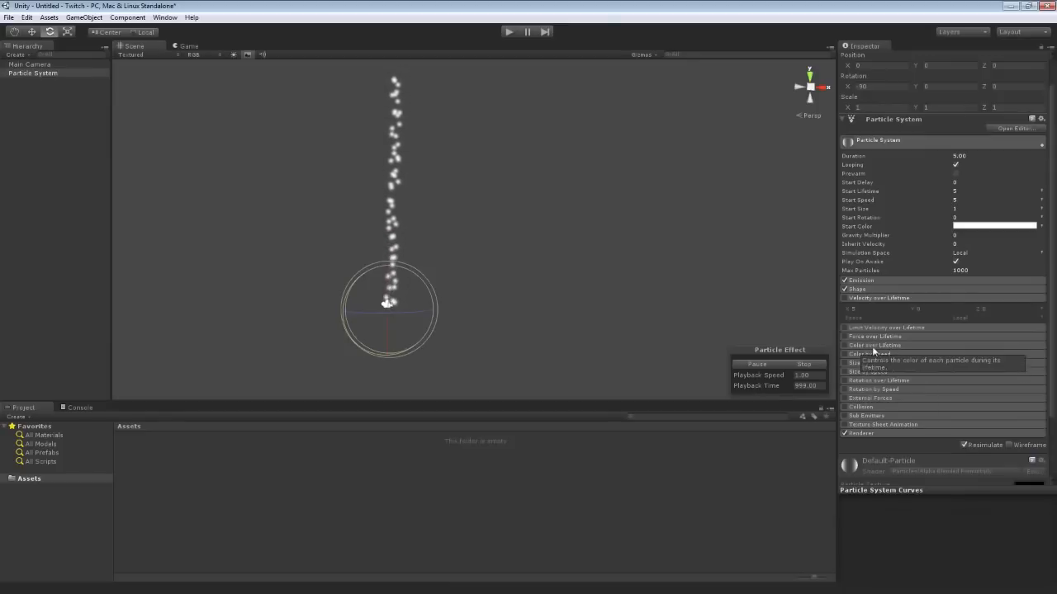
left_click(872, 346)
left_click(844, 346)
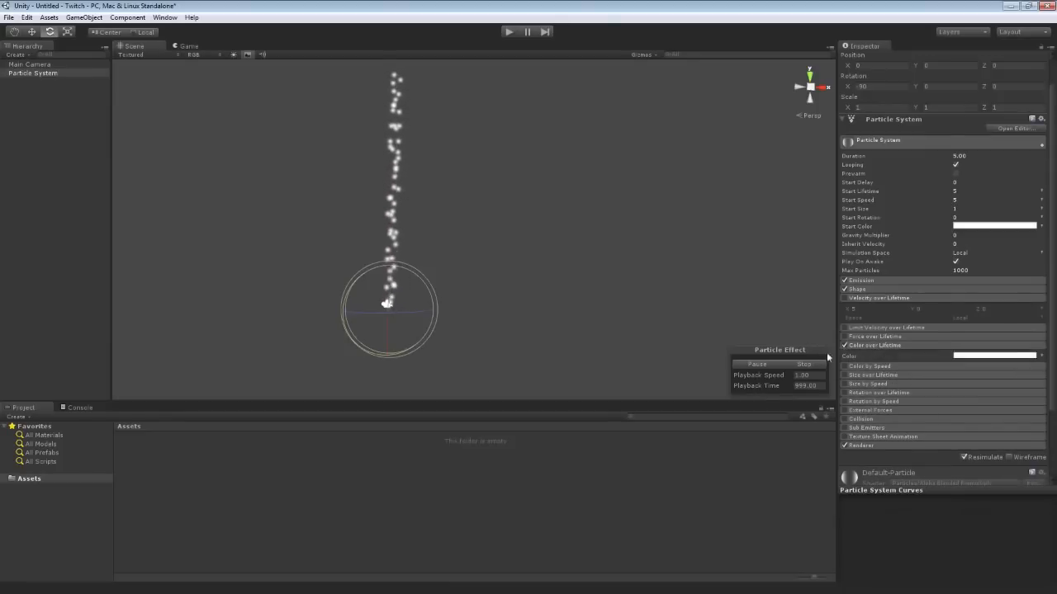
Set the starting color key of the Color over Lifetime gradient to pure red
left_click(999, 356)
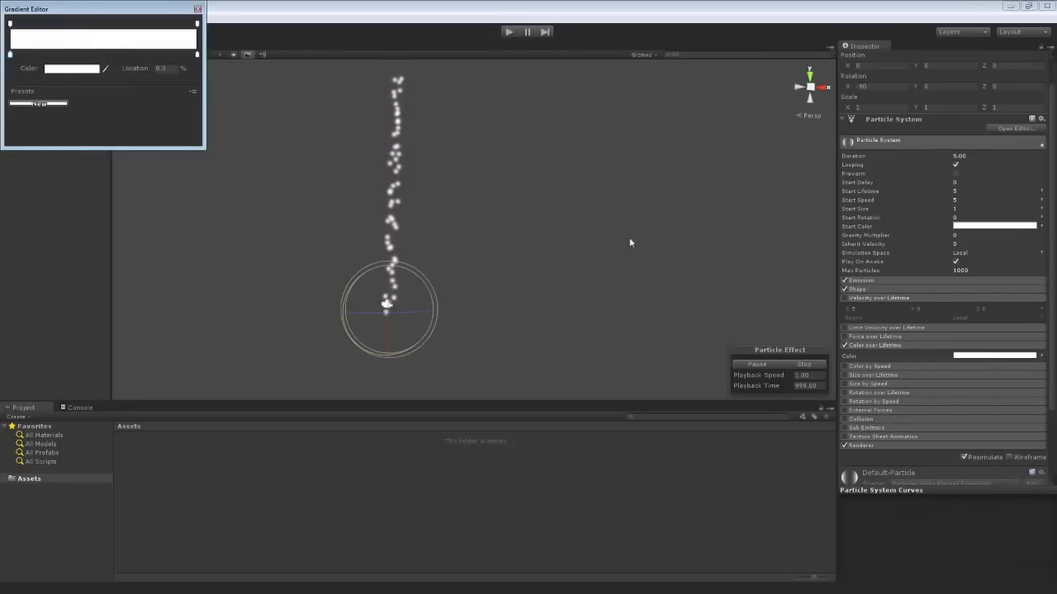
left_click(73, 68)
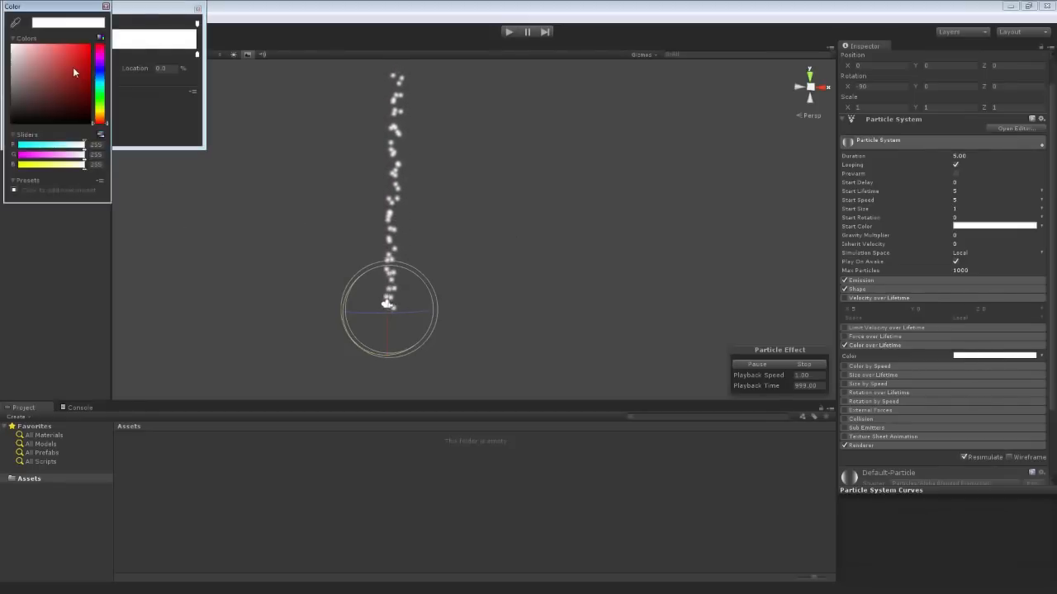
left_click(75, 66)
left_click_drag(75, 67, 91, 47)
left_click(106, 7)
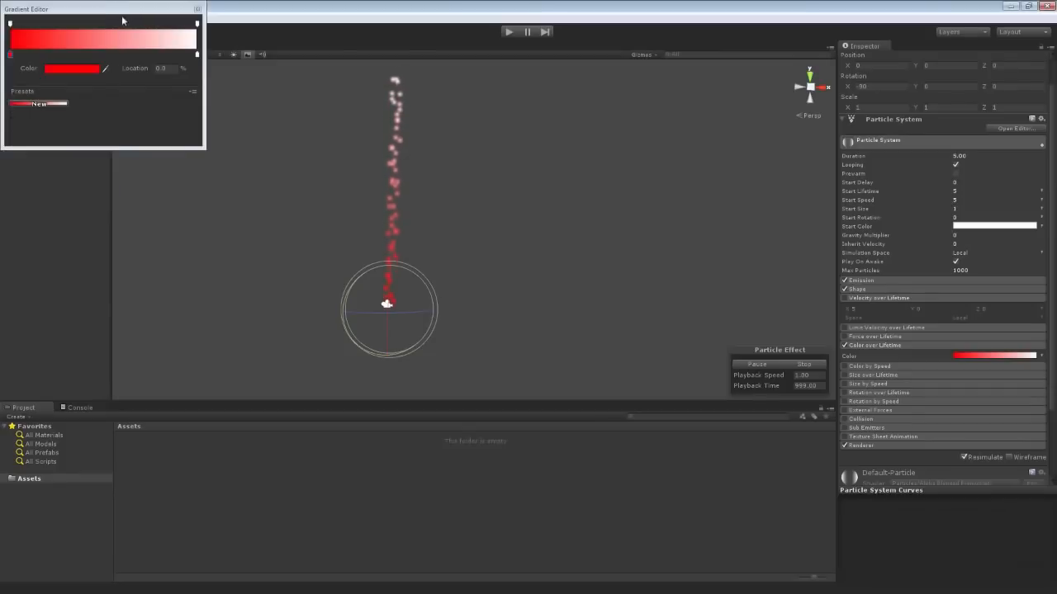
left_click(197, 8)
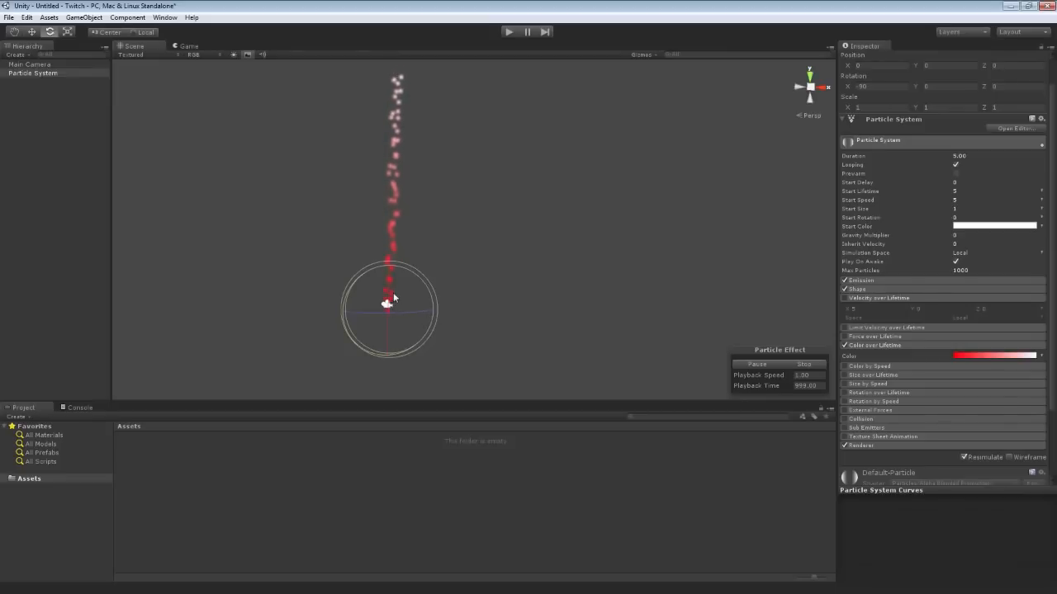
Set the alpha key at the end of the Color over Lifetime gradient to 0
left_click(1001, 355)
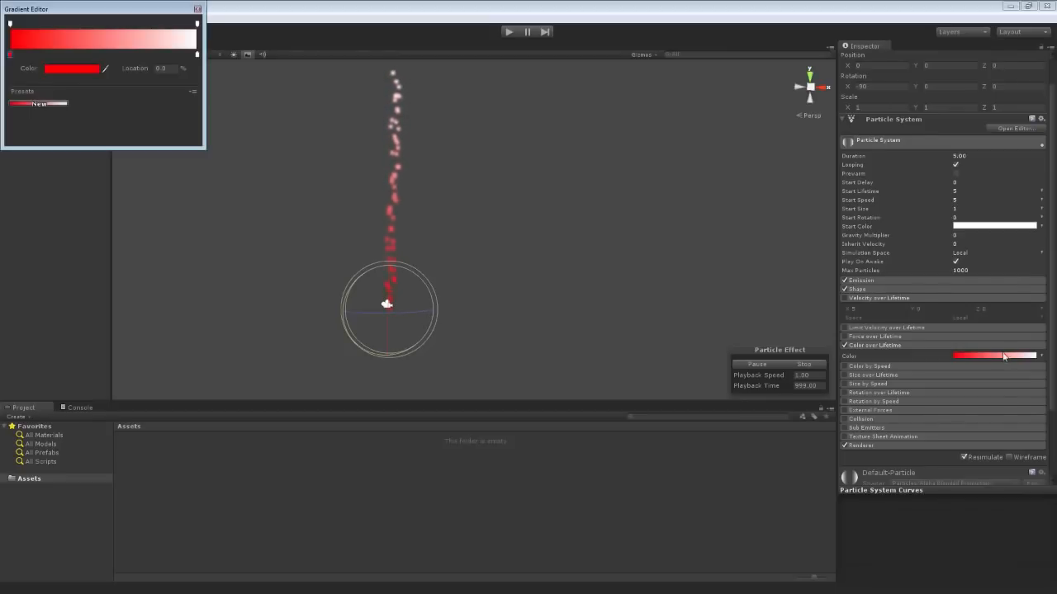
left_click(196, 24)
left_click(165, 66)
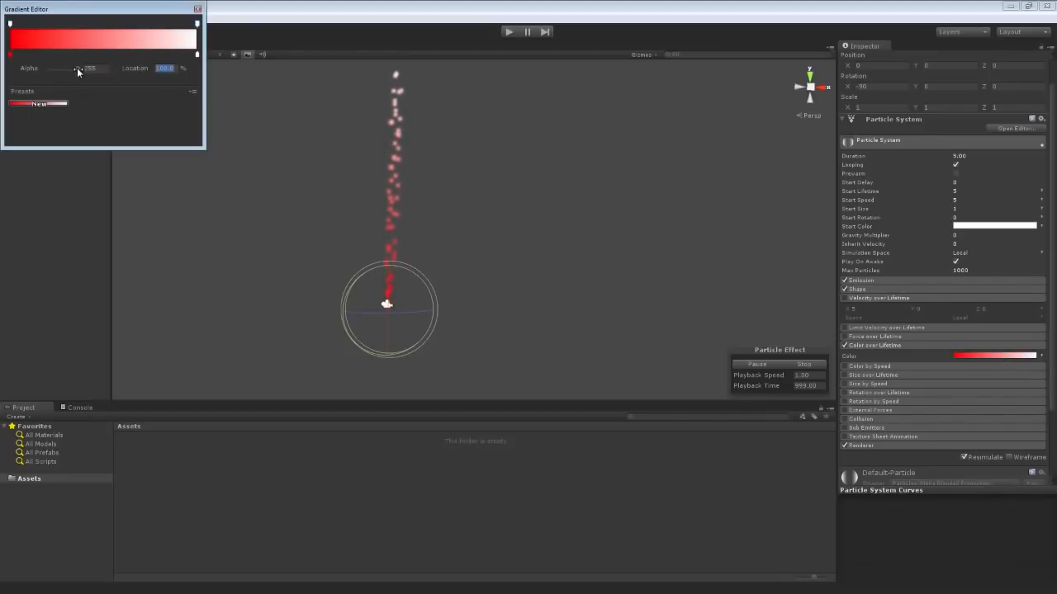
left_click_drag(77, 70, 17, 75)
left_click(197, 9)
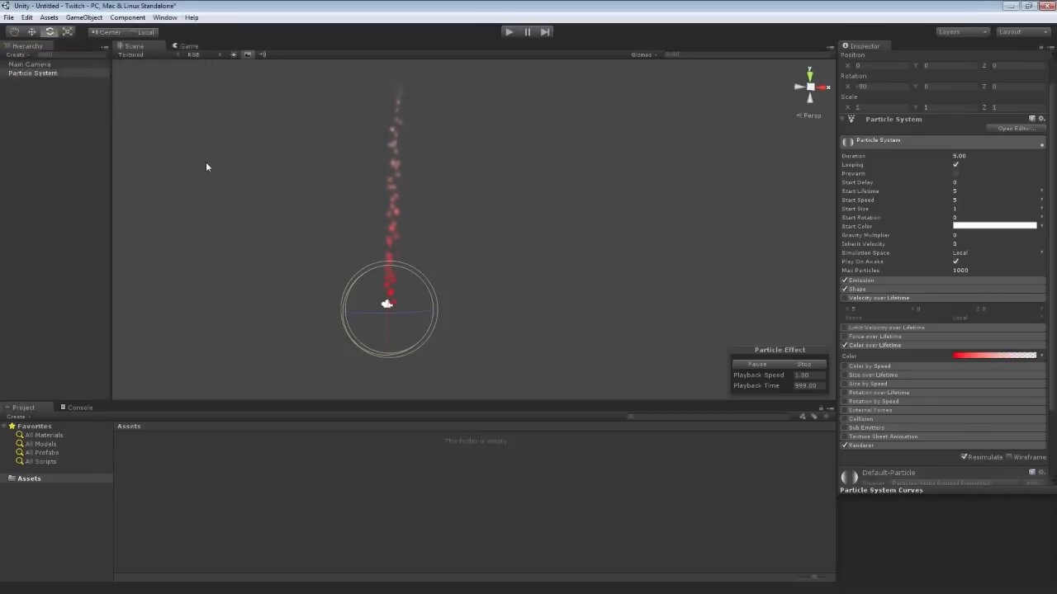
Restore the end alpha key of the Color over Lifetime gradient to 255
left_click(957, 353)
left_click(198, 26)
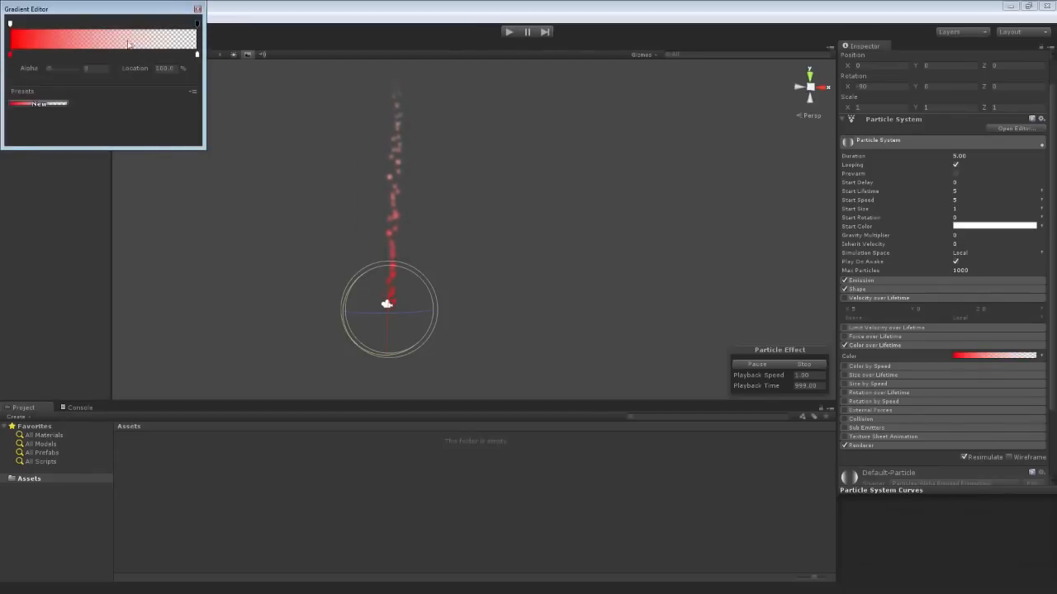
left_click_drag(48, 64, 82, 68)
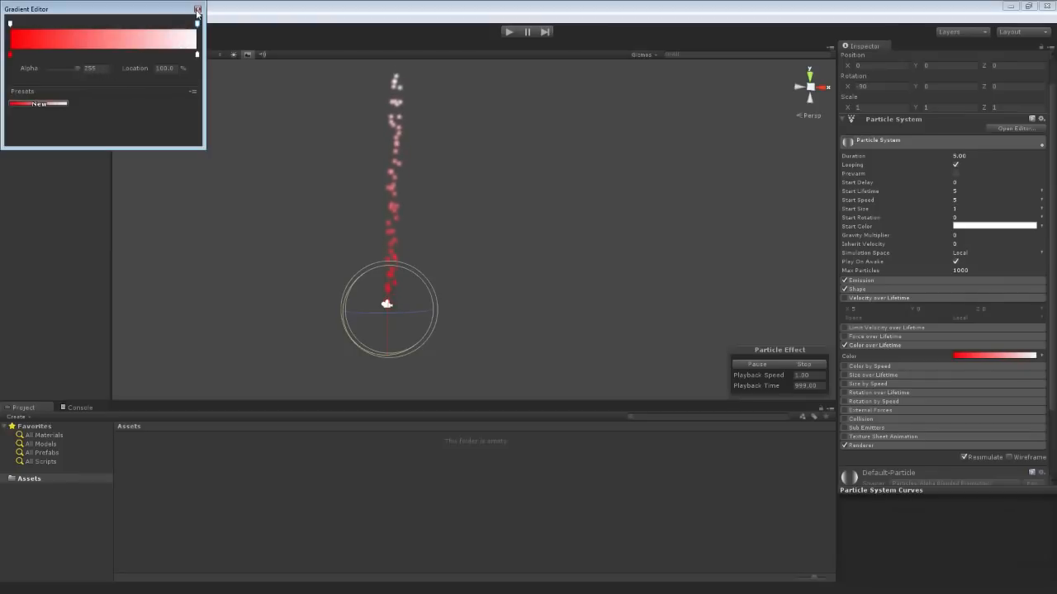
left_click(197, 9)
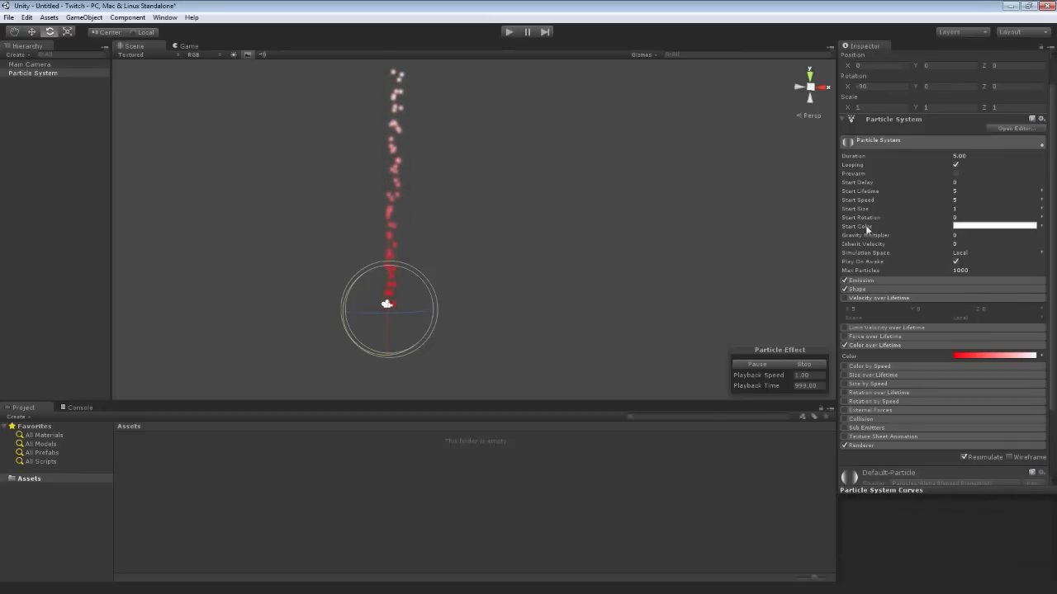
Disable Color over Lifetime and switch Start Color to Gradient mode with a blue-to-white gradient
left_click(845, 345)
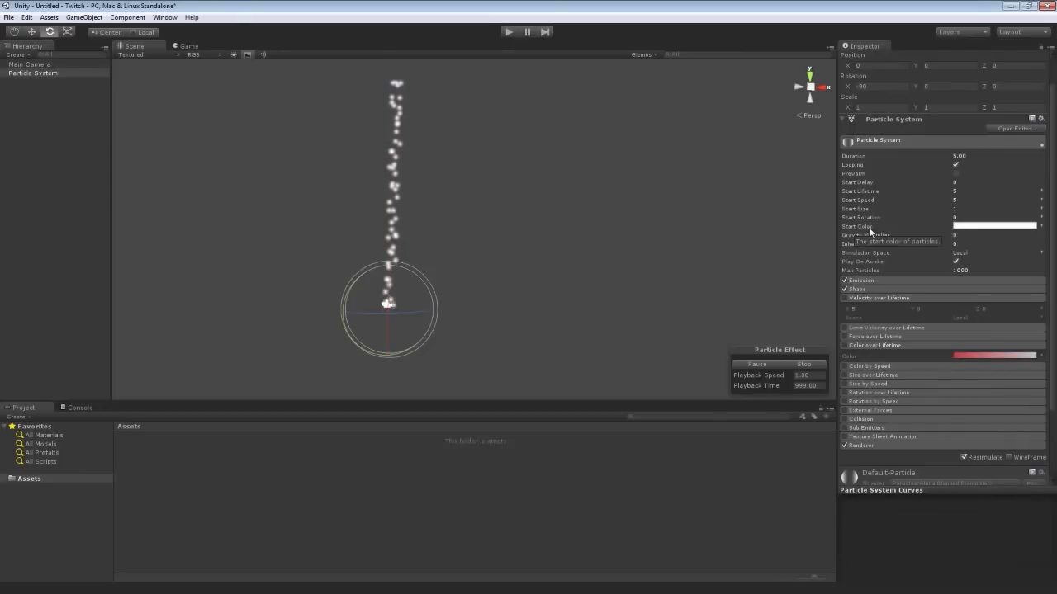
left_click(1041, 225)
left_click(979, 242)
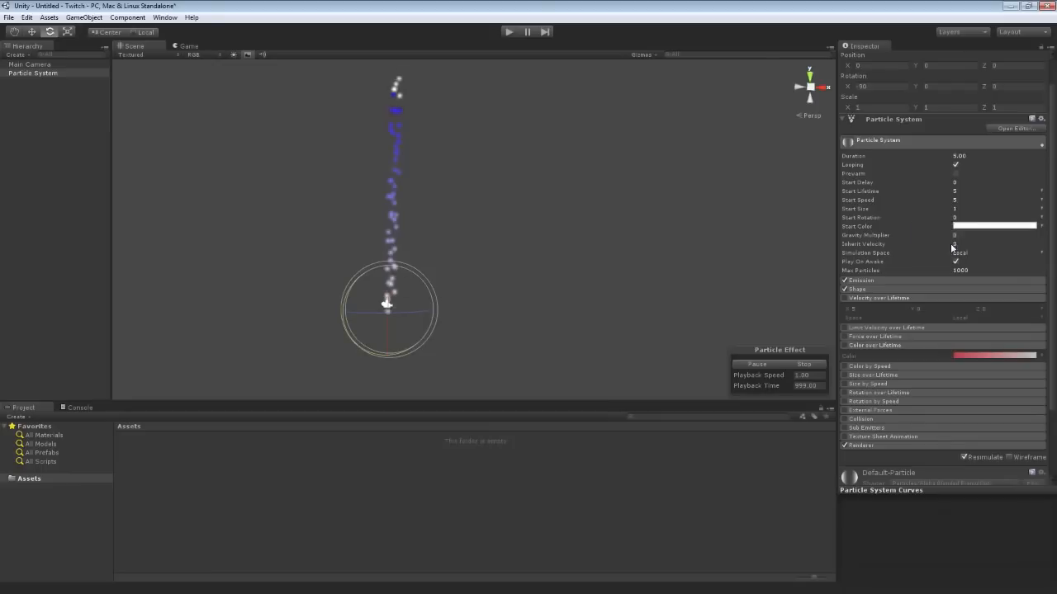
left_click(994, 225)
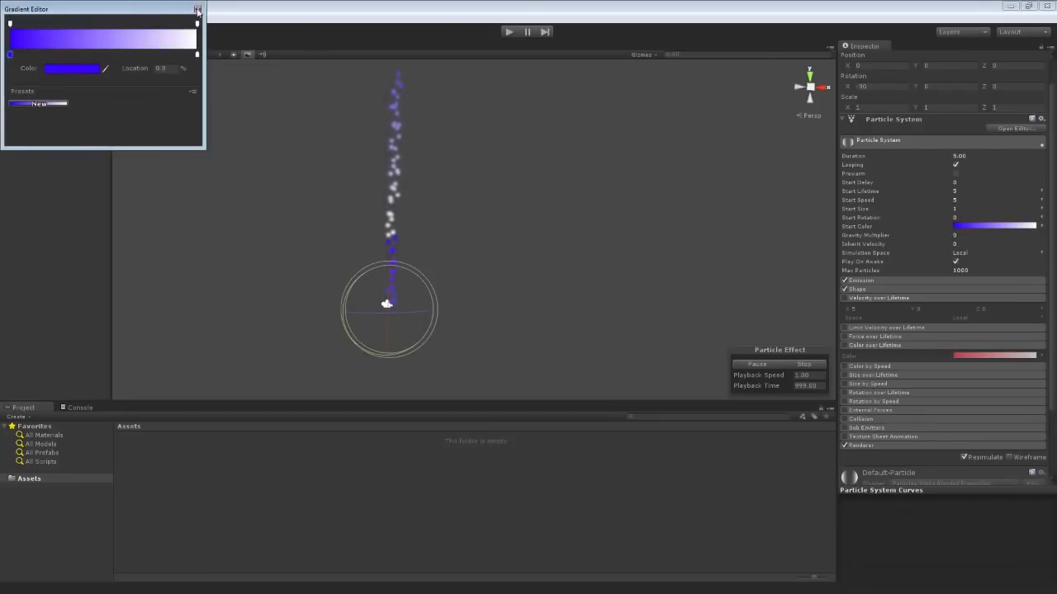
left_click(198, 8)
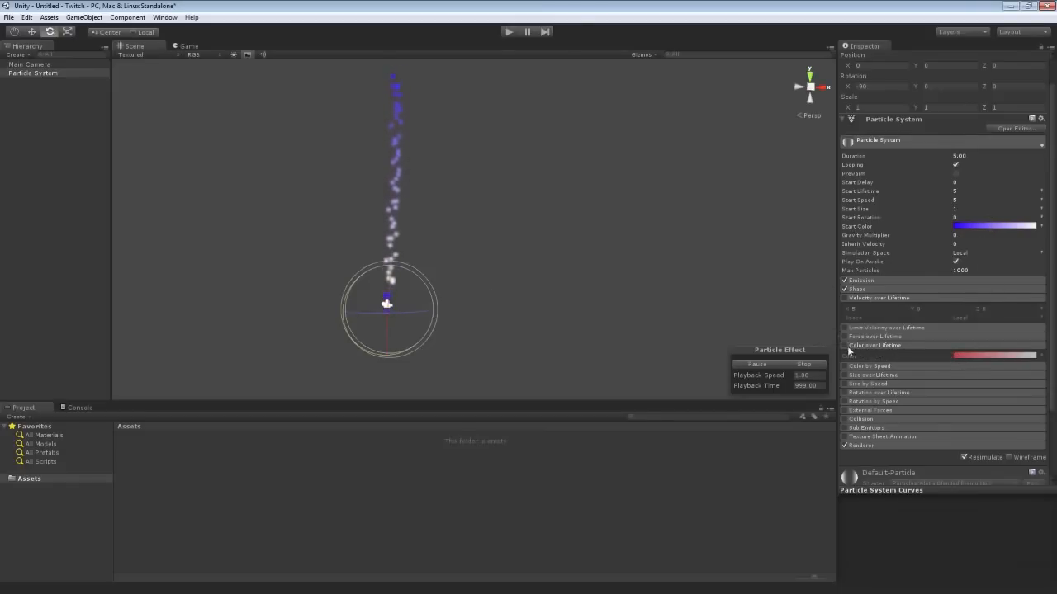
Switch Start Color back to a single solid color, and turn Color over Lifetime on and off again
left_click(1029, 227)
left_click(1042, 227)
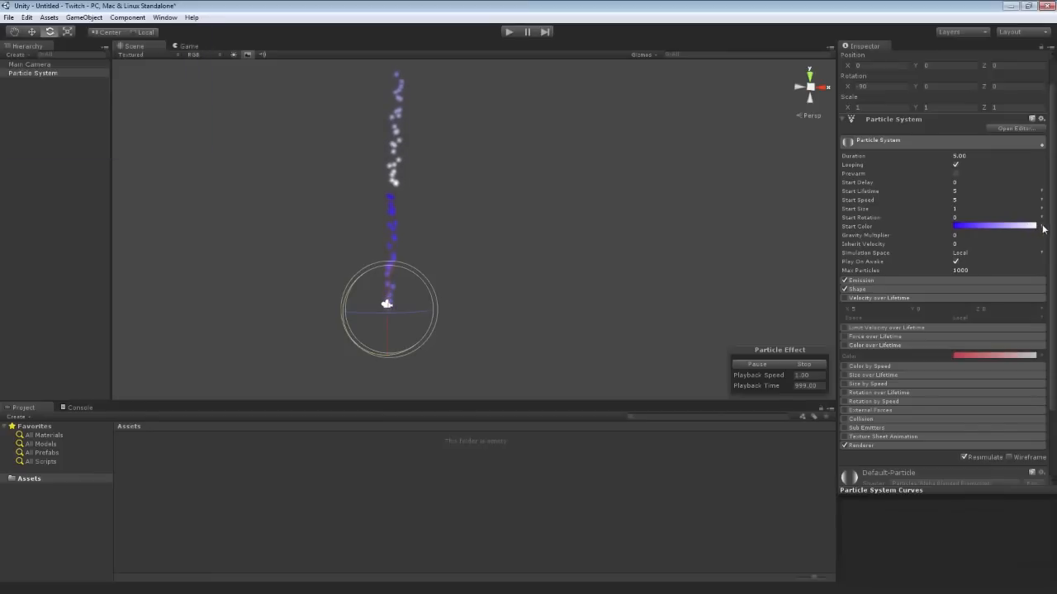
left_click(1016, 231)
left_click(845, 346)
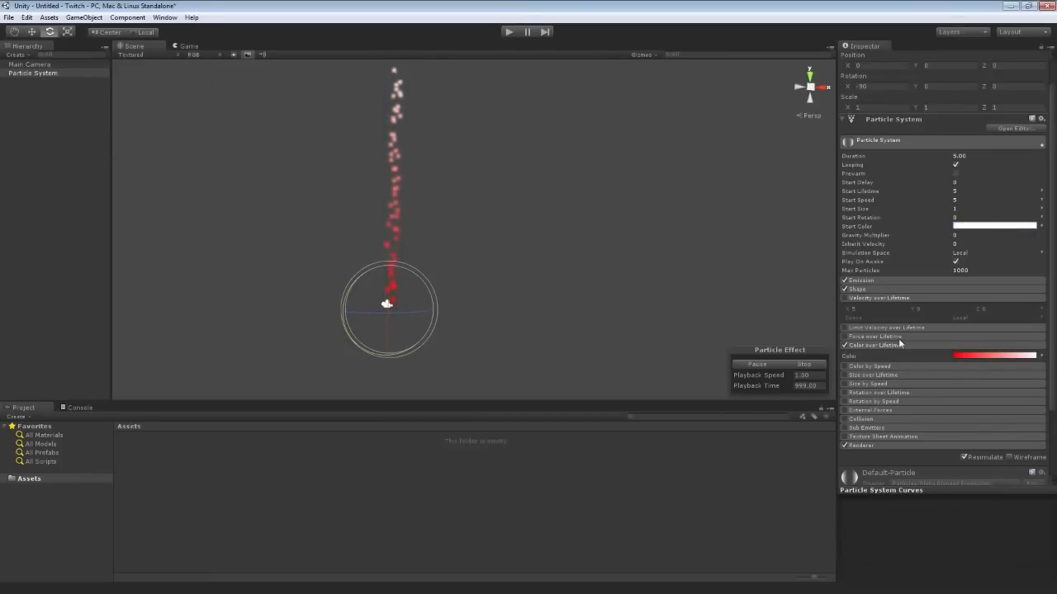
left_click(844, 346)
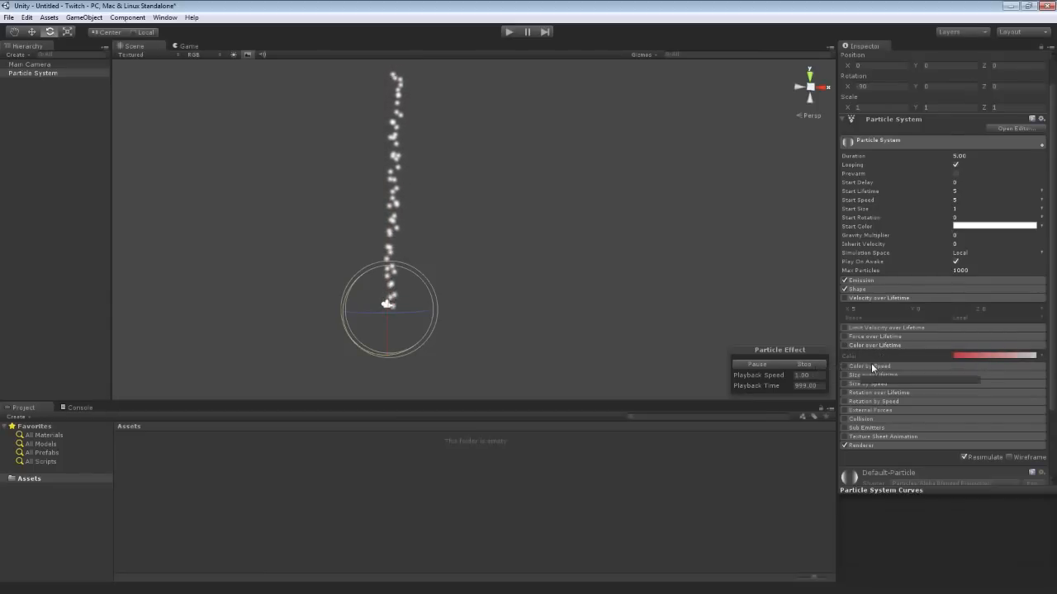
Enable the Color by Speed module and set its Speed Range from 5 to 10
left_click(875, 368)
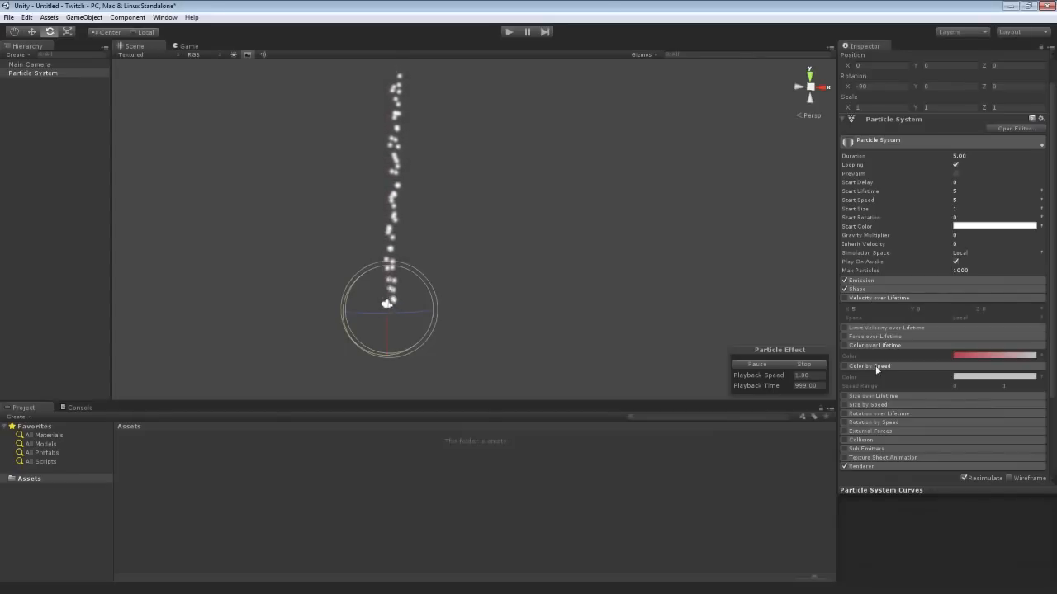
left_click(1004, 386)
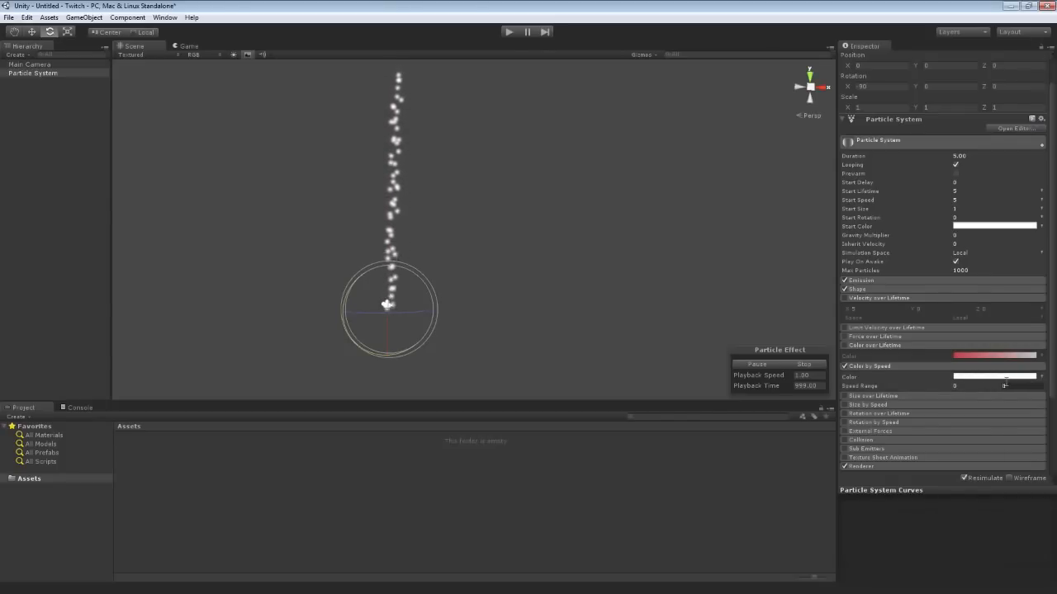
type("0")
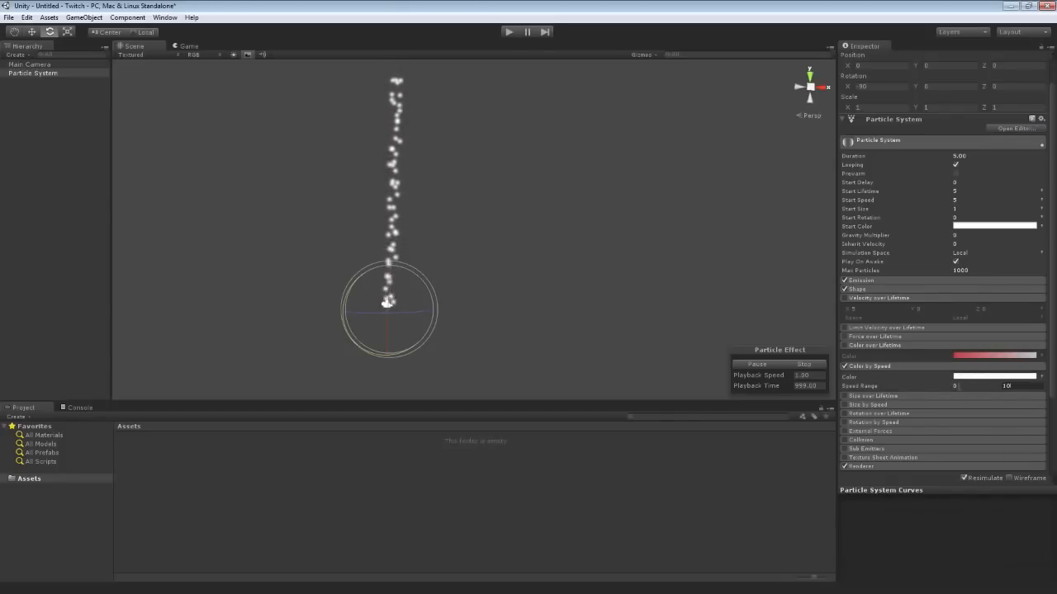
left_click(961, 388)
type("5")
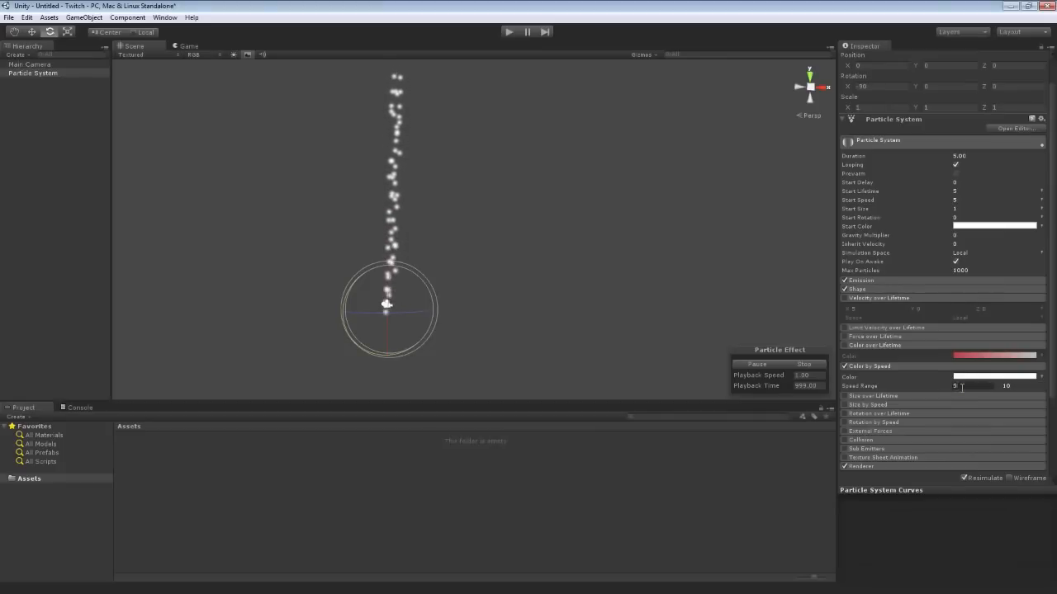
Make the Color by Speed gradient run from white to red by recoloring its end key pure red
left_click(977, 378)
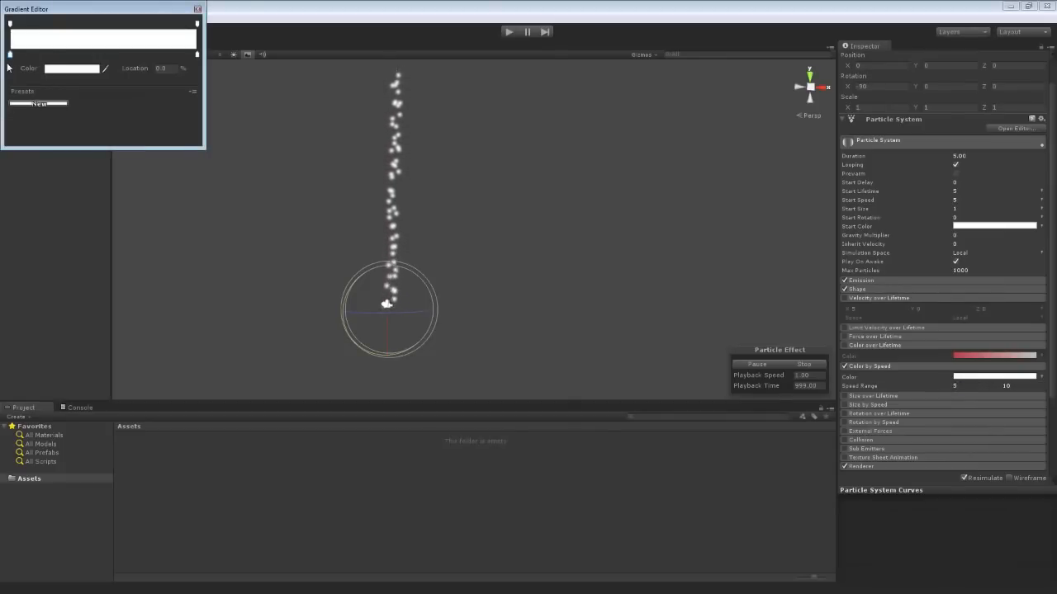
left_click(196, 55)
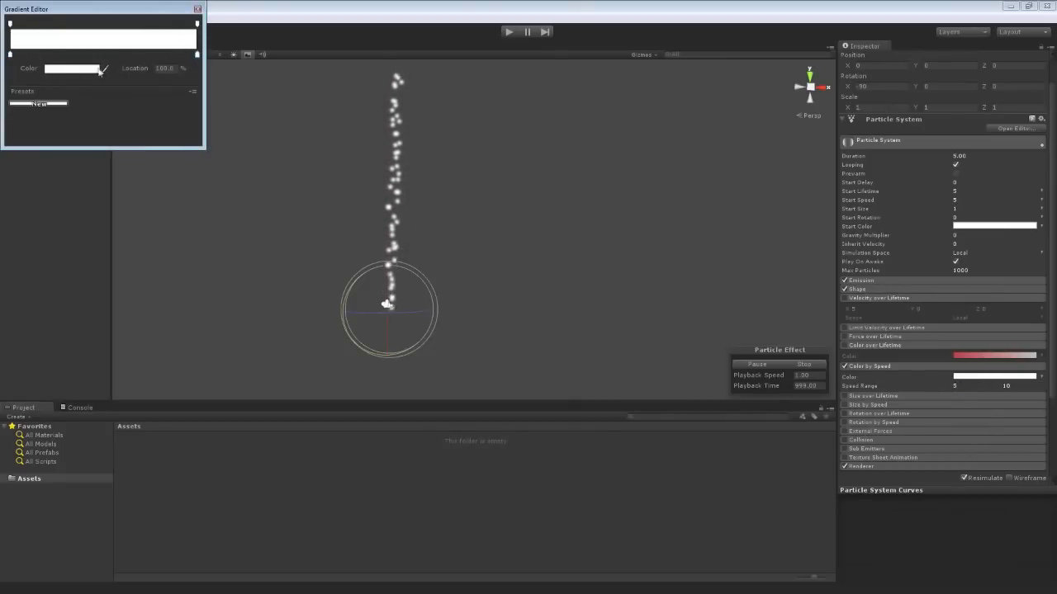
left_click(72, 68)
left_click_drag(80, 70, 92, 42)
left_click(106, 7)
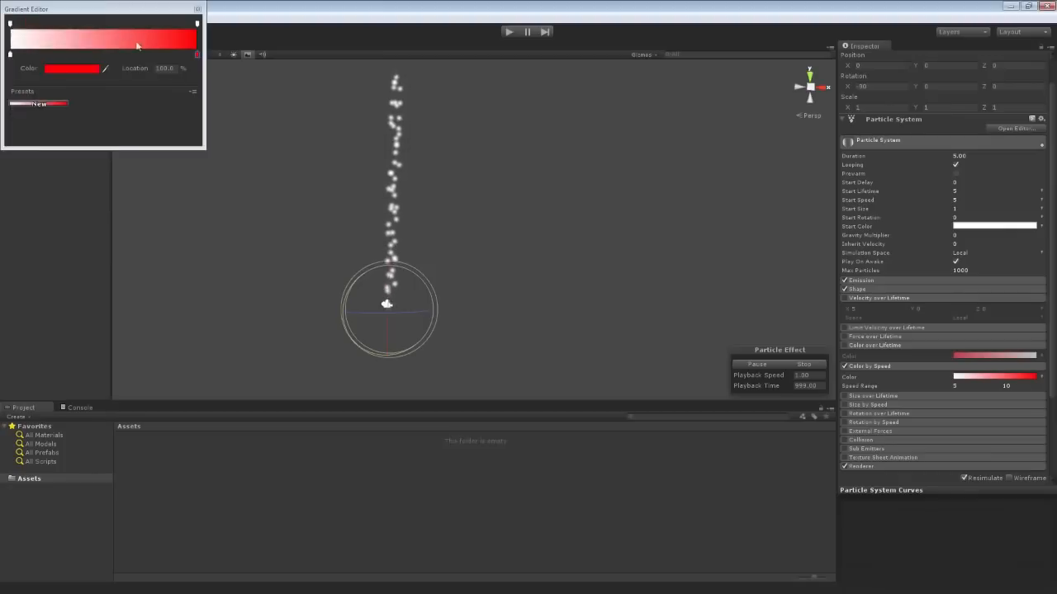
left_click(197, 9)
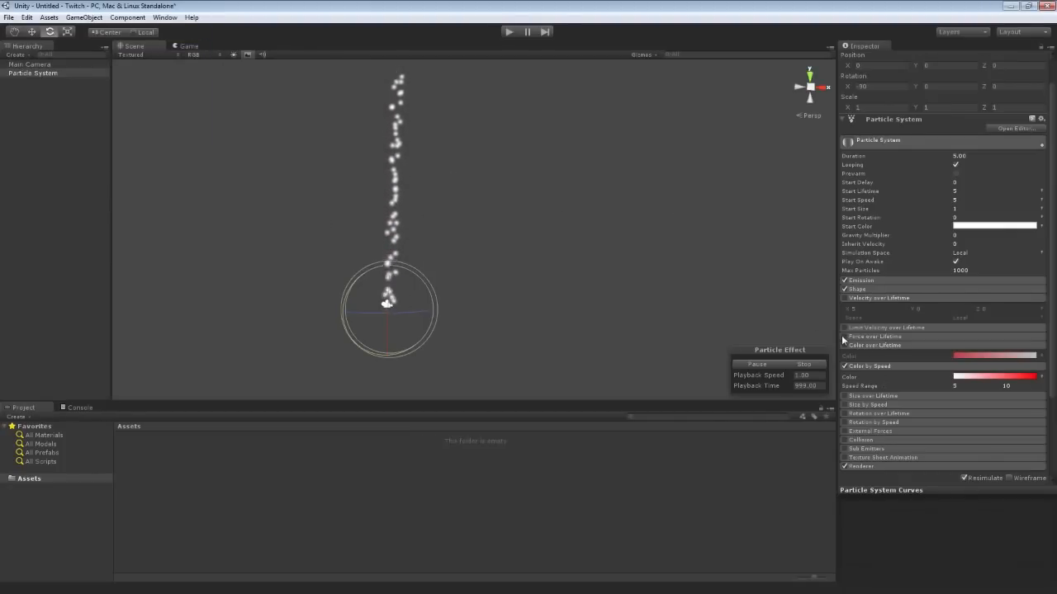
Turn Force over Lifetime on to preview the speed-based coloring, and disable both Force over Lifetime and Color by Speed again
left_click(845, 337)
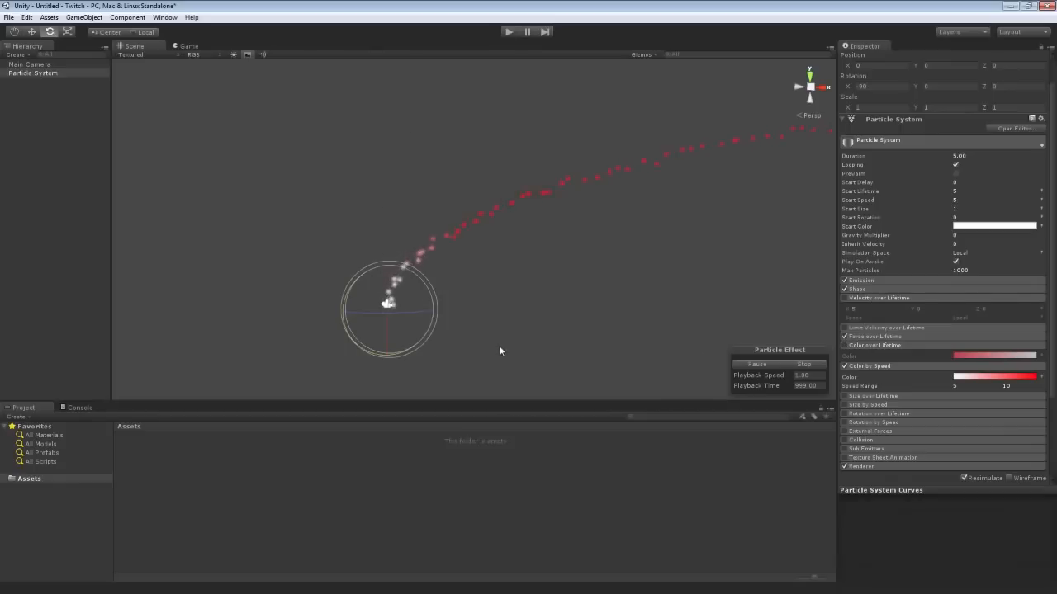
mouse_move(500, 347)
right_mouse_down()
mouse_move(514, 345)
mouse_move(507, 351)
right_mouse_up()
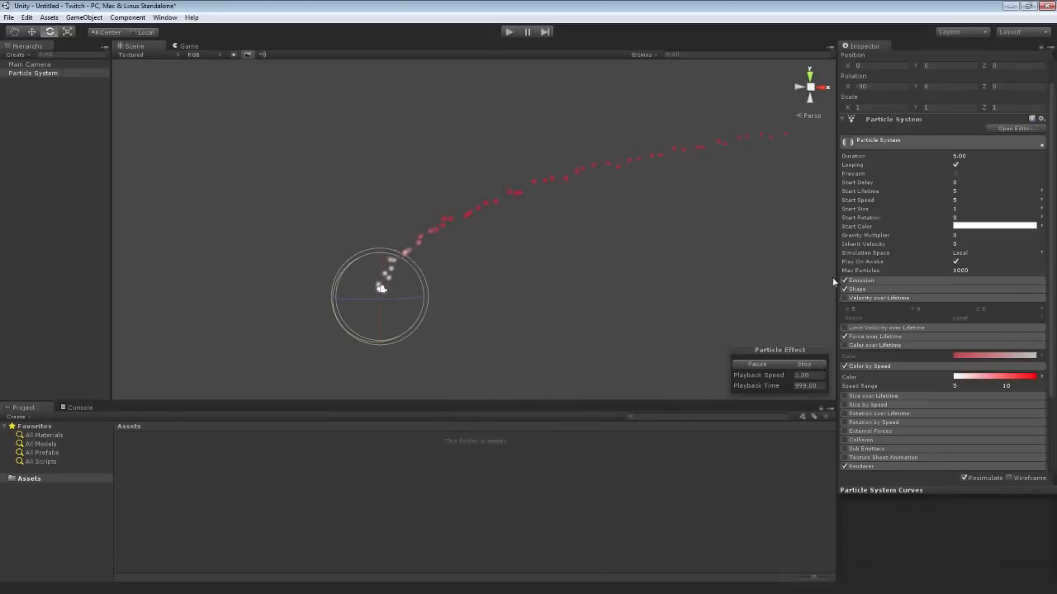
left_click(845, 337)
left_click(844, 365)
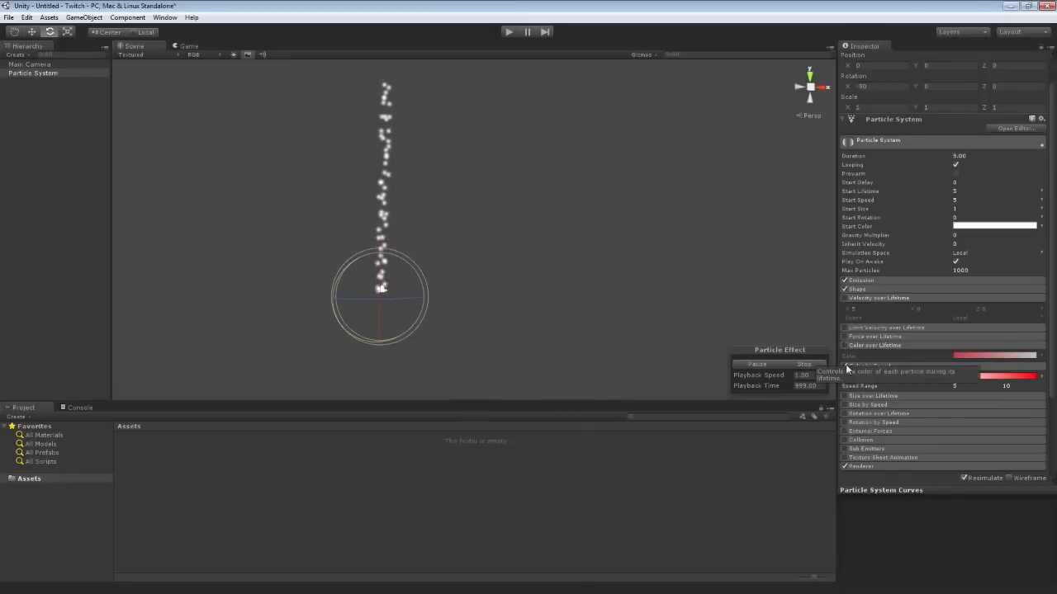
Enable the Size over Lifetime module, keep Size in Curve mode and show its curve for editing
left_click(867, 397)
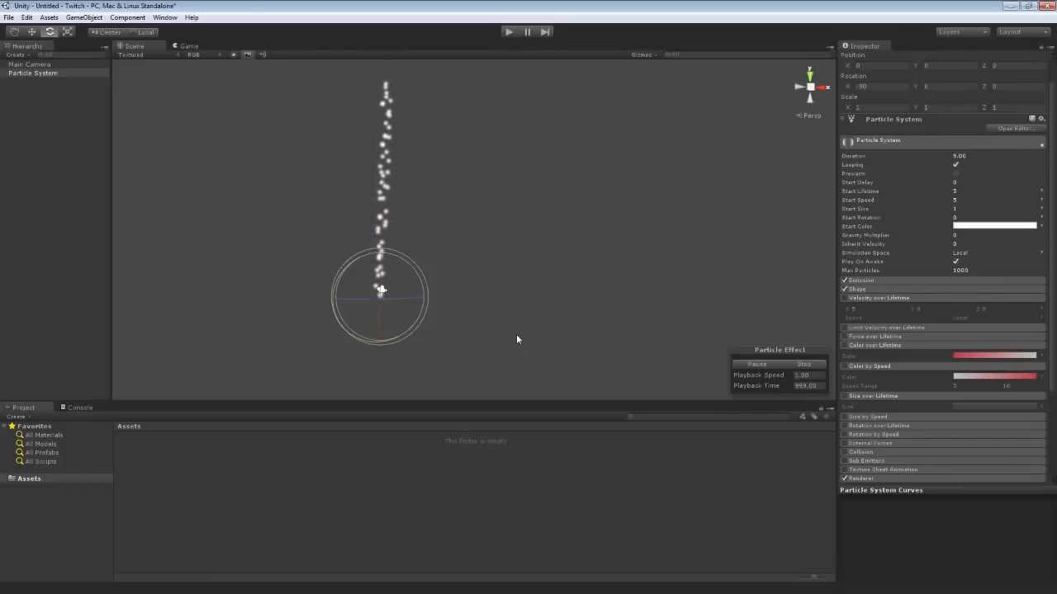
left_click(843, 397)
left_click(1042, 408)
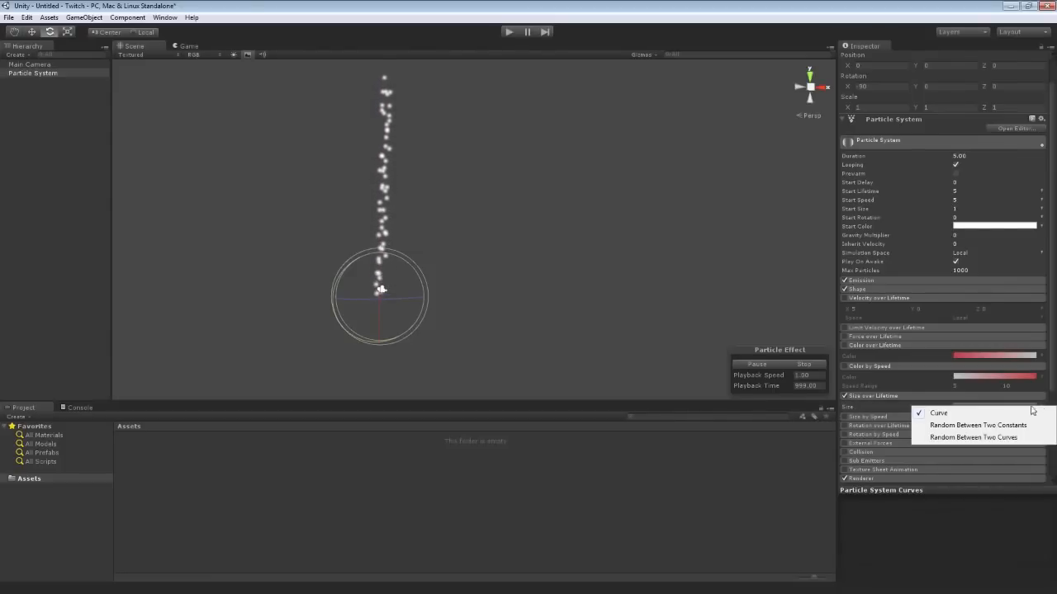
left_click(1001, 411)
left_click(1001, 404)
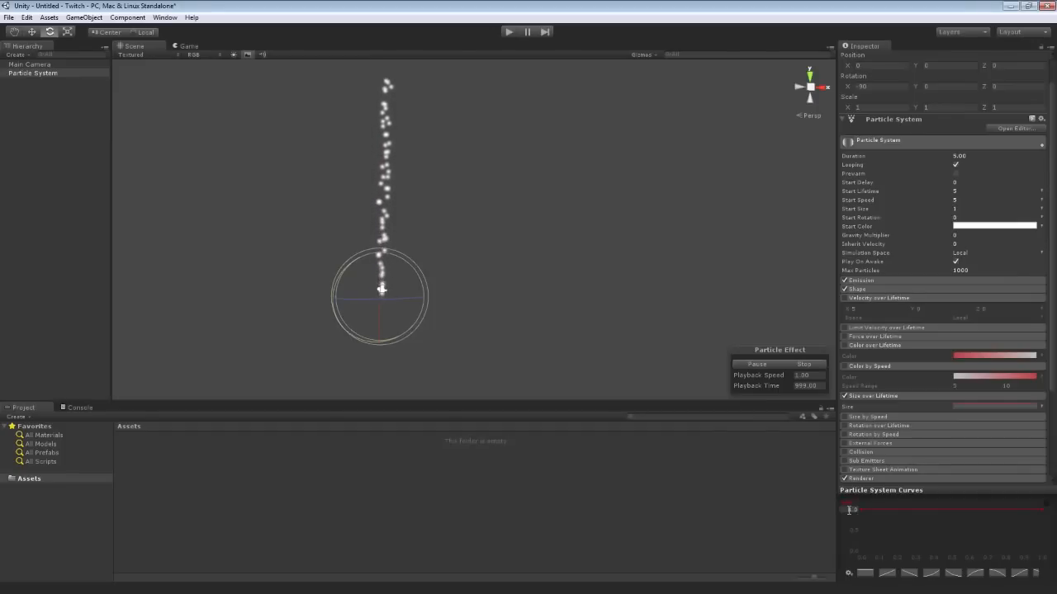
Set the Size over Lifetime curve's maximum to 2 and lower its end point to 0 so particles shrink
left_click_drag(856, 511, 844, 510)
type("2")
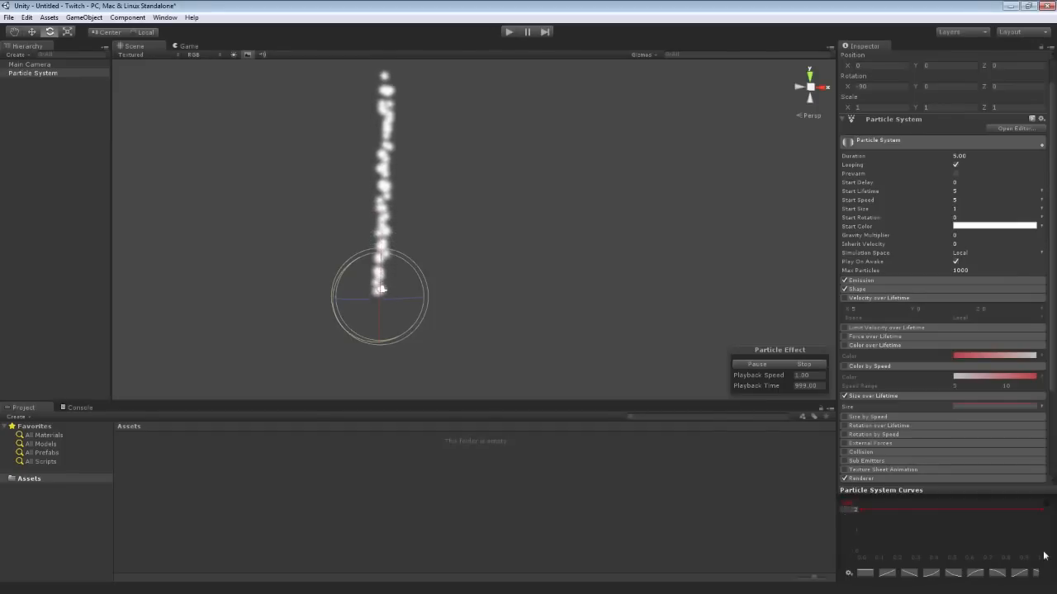
left_click_drag(1042, 511, 1044, 555)
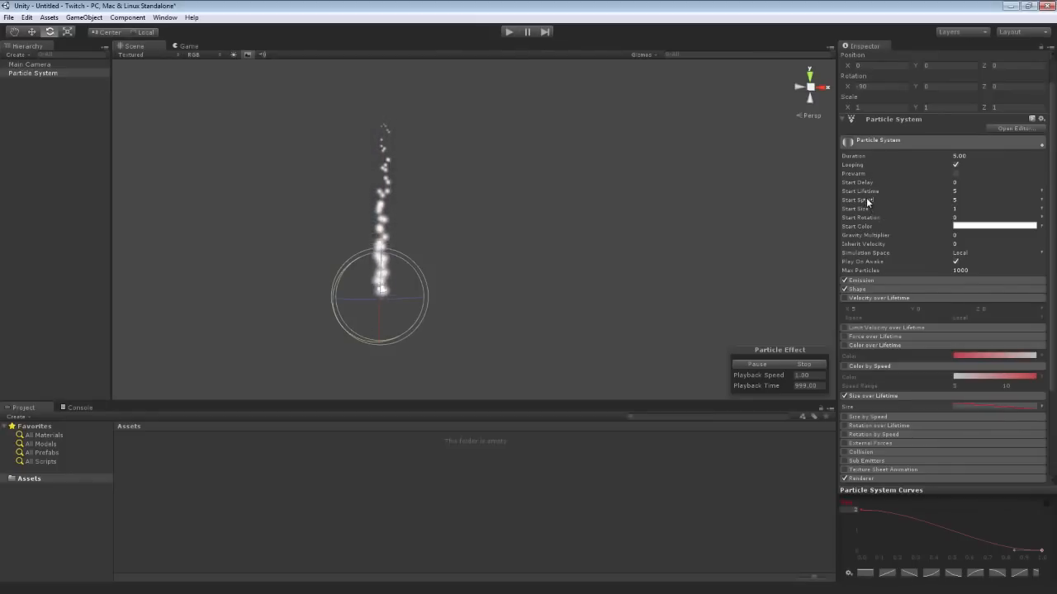
Reduce the particle system's Start Speed to 1.5 and change its Start Color to a saturated orange
left_click_drag(865, 198, 798, 205)
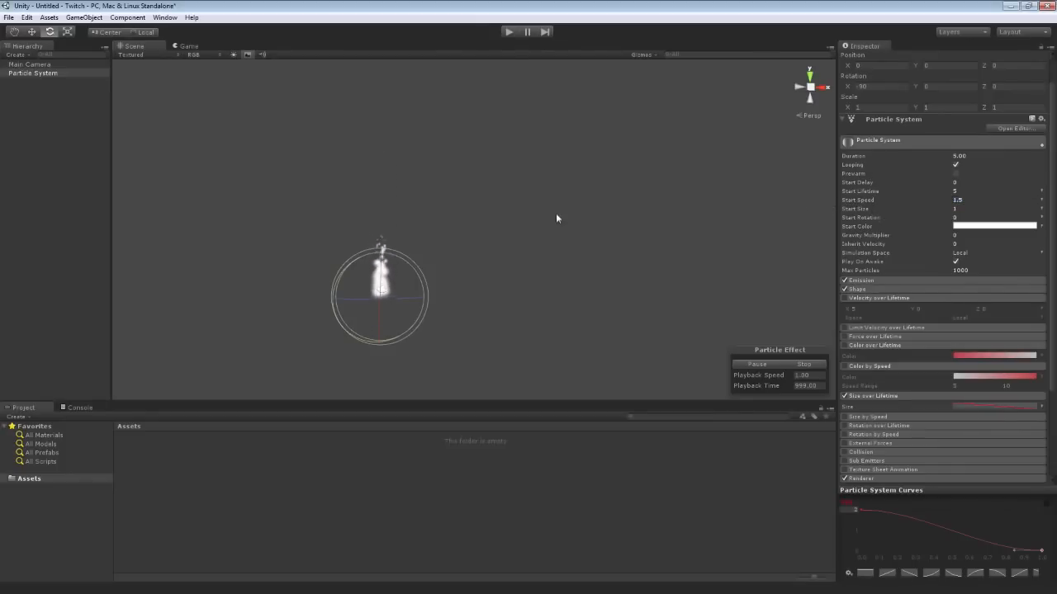
left_click(994, 225)
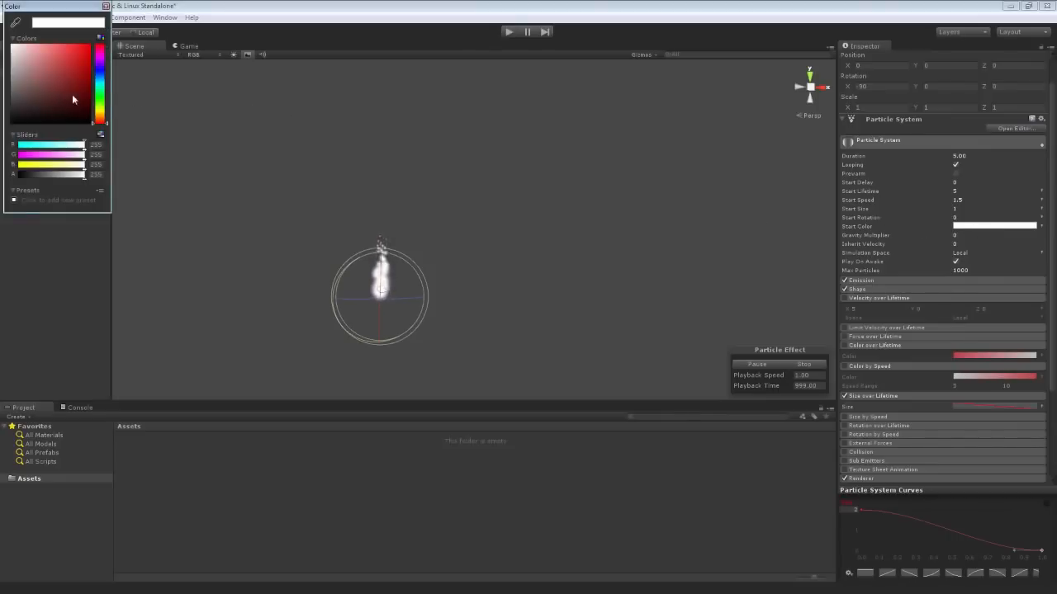
left_click_drag(73, 104, 88, 45)
left_click_drag(105, 86, 104, 117)
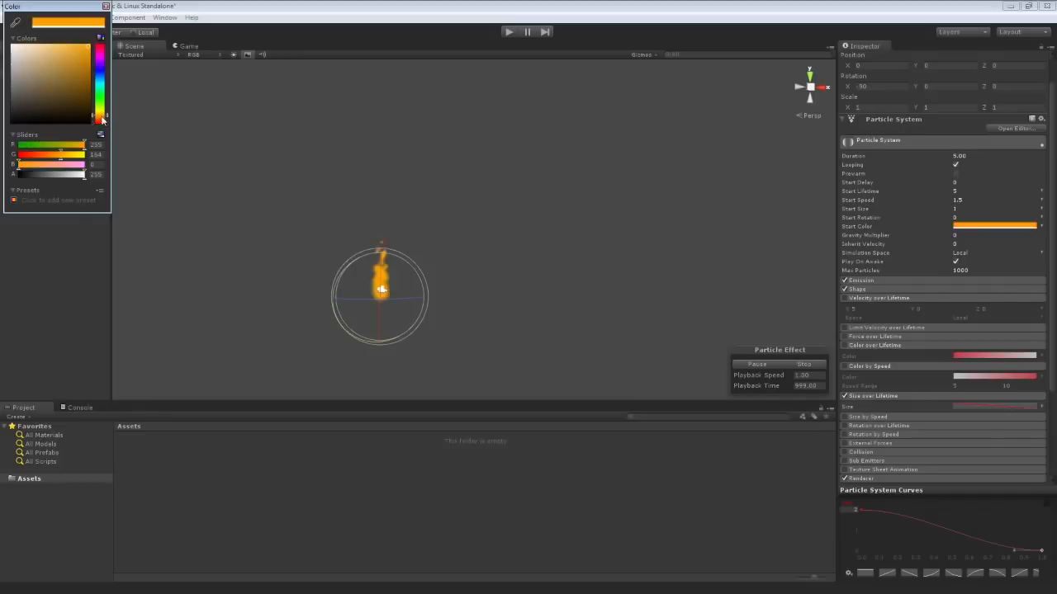
left_click(105, 6)
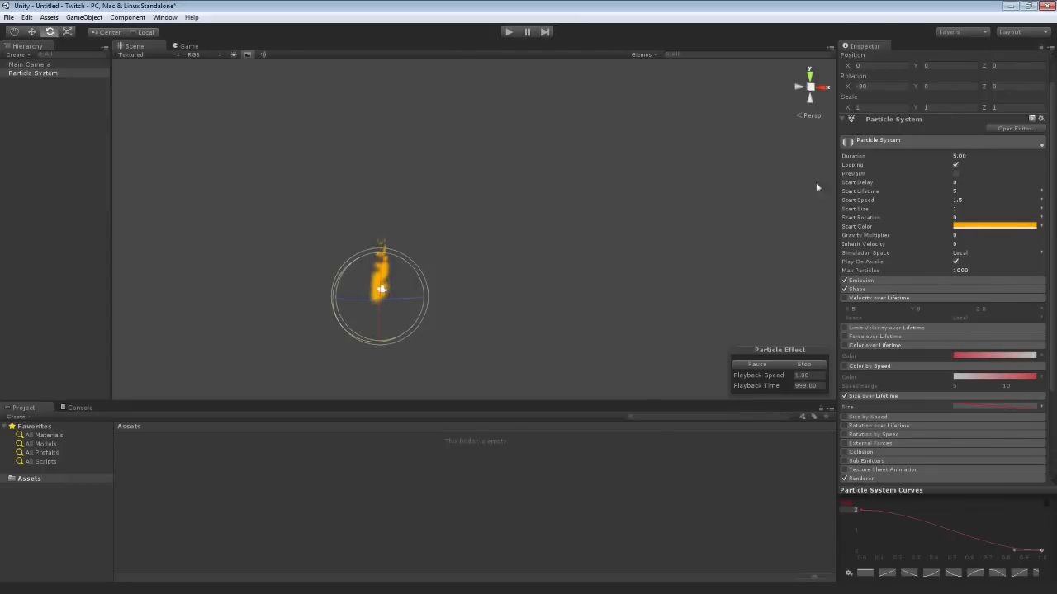
Change the particle system's start color to white and set its start speed to 5
left_click(982, 226)
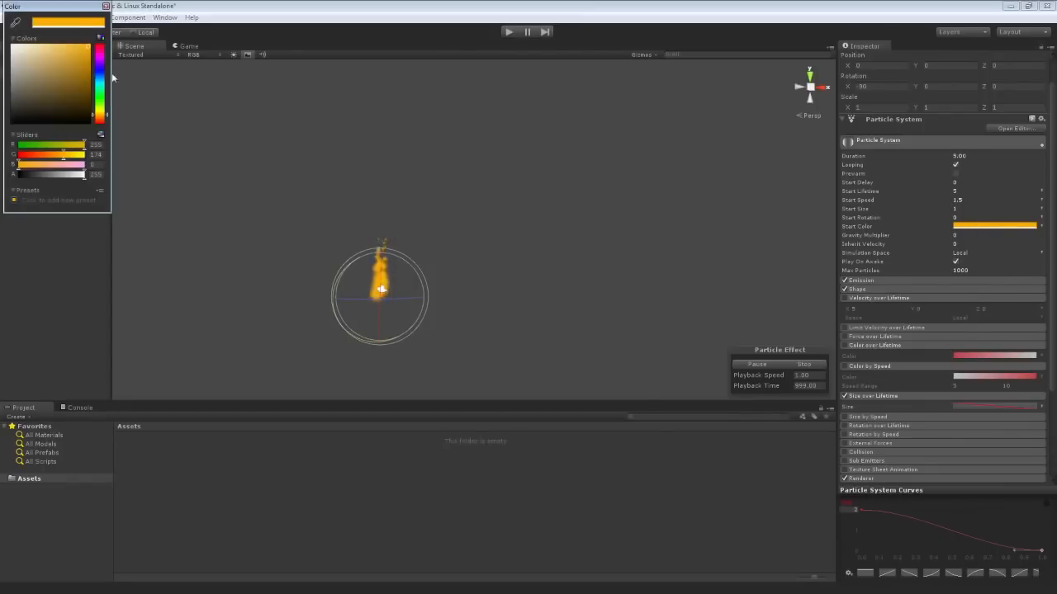
left_click(12, 44)
left_click(105, 6)
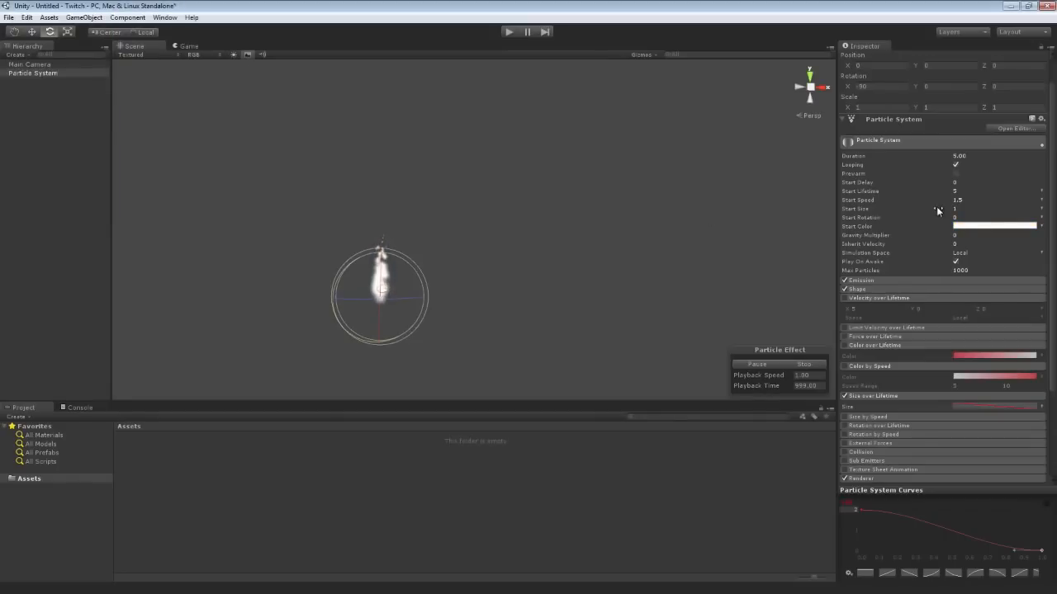
left_click(970, 200)
type("5")
key("Return")
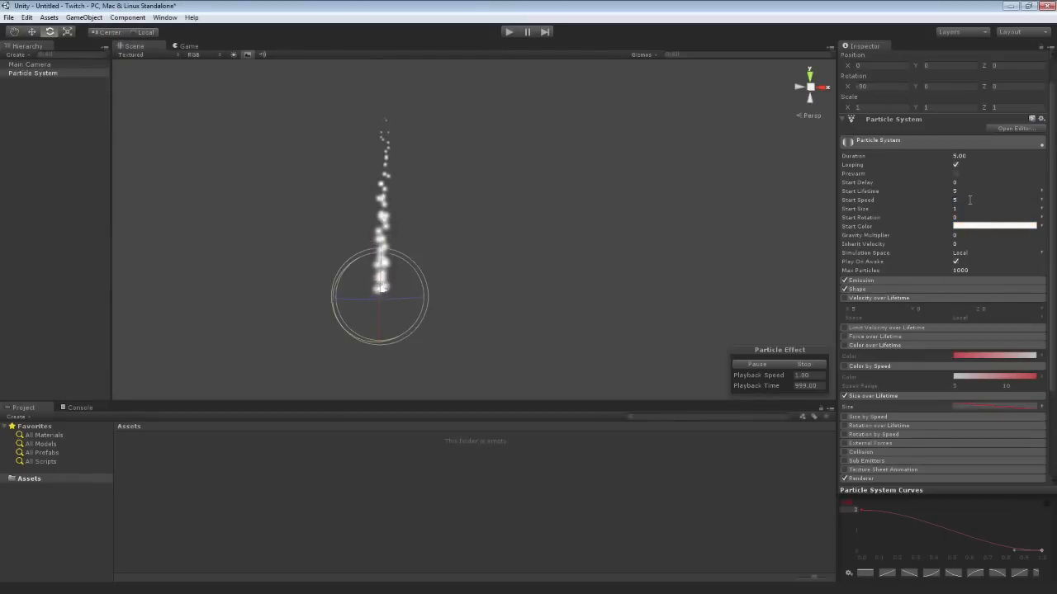
Disable Size over Lifetime and enable Size by Speed with a speed range of 5 to 10
left_click(843, 398)
left_click(871, 416)
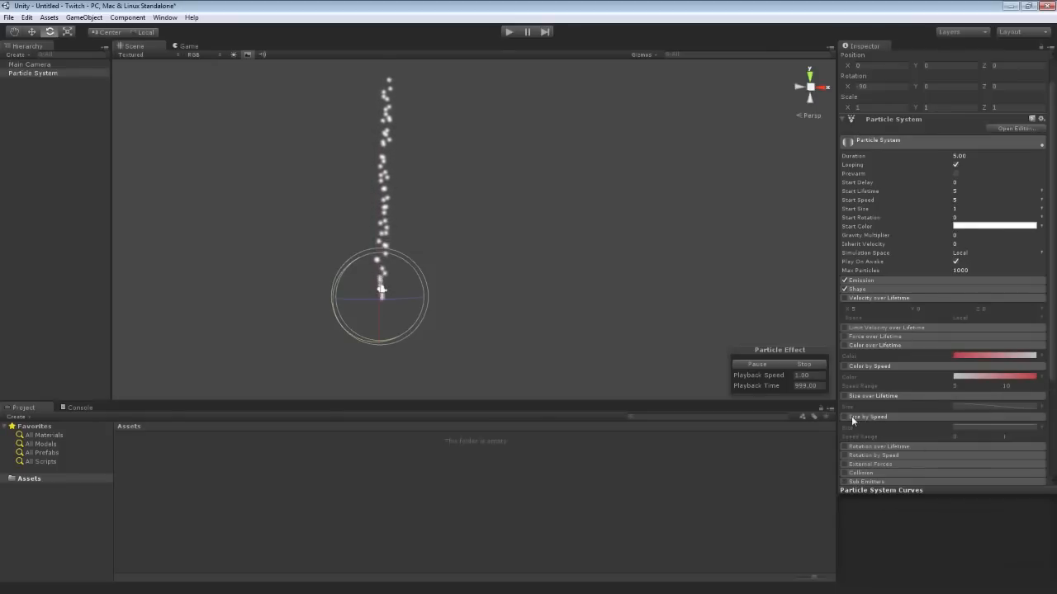
left_click(846, 416)
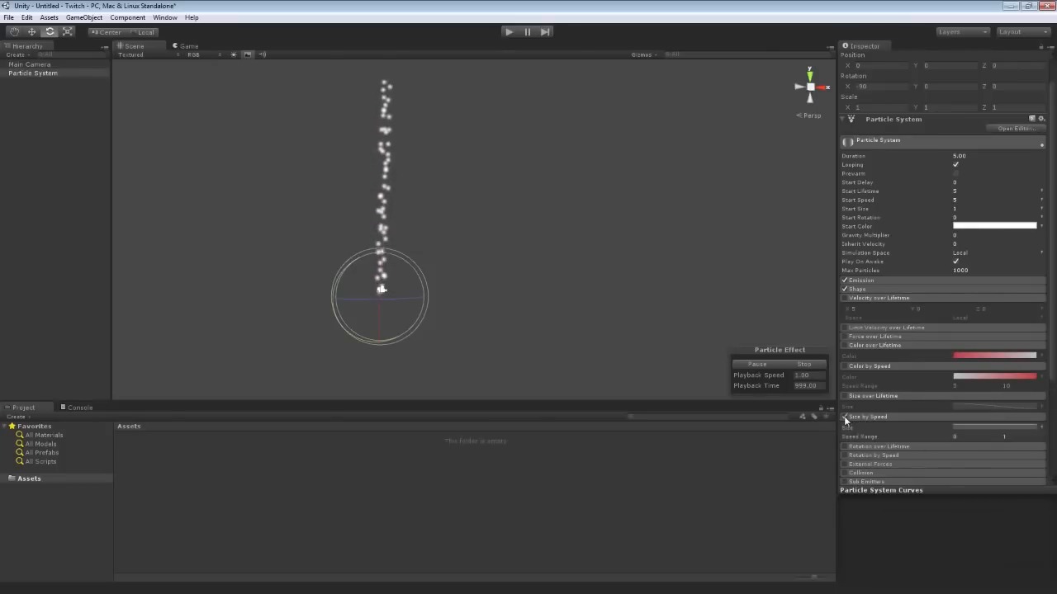
left_click(1005, 437)
type("9")
type("10")
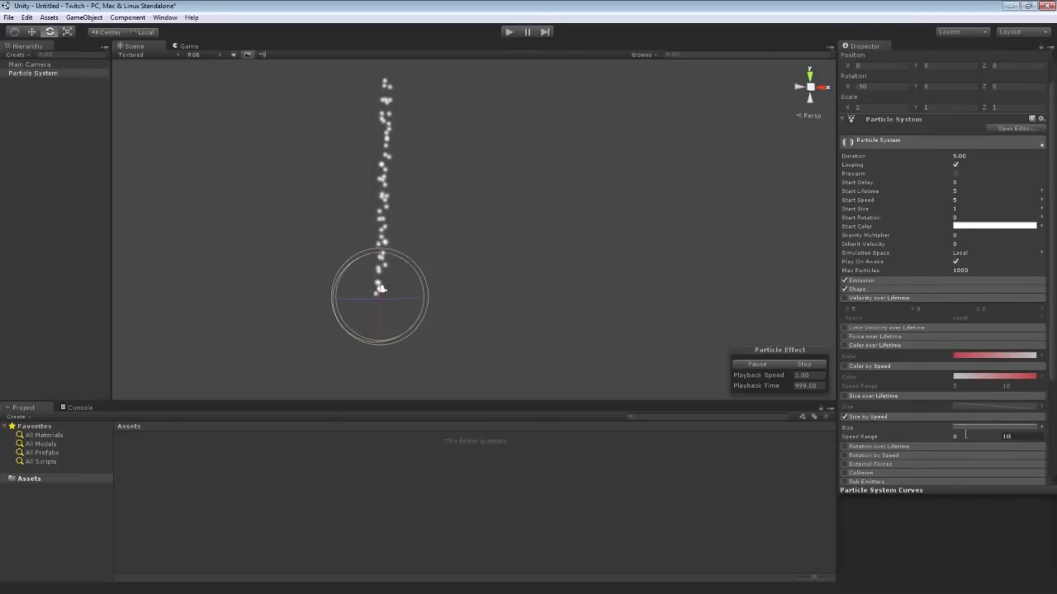
left_click(961, 436)
type("5")
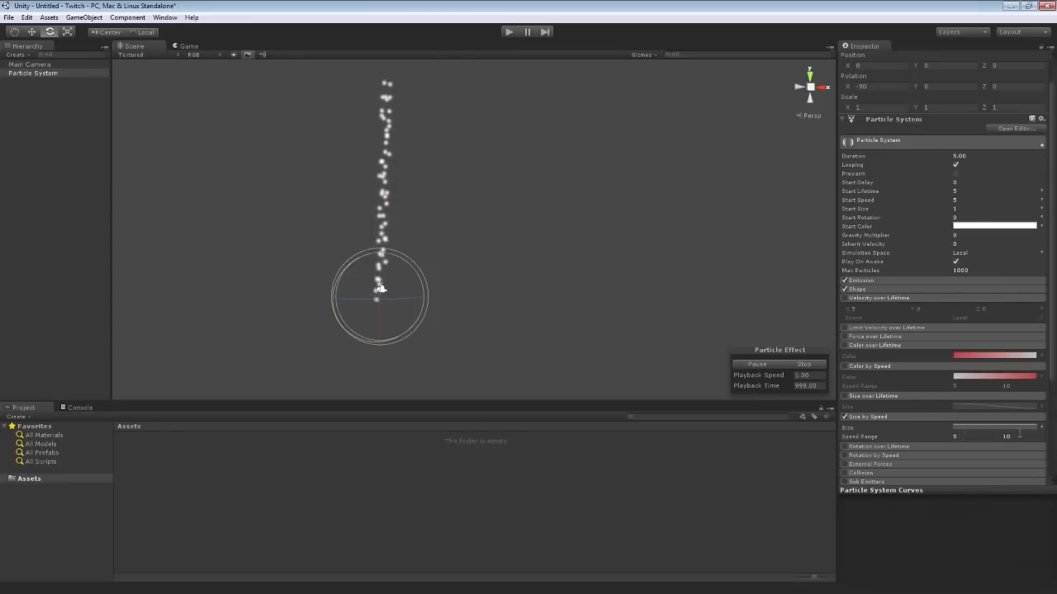
Set the Size by Speed curve's maximum to 5 and lower its starting point to make size grow with speed
left_click(1042, 428)
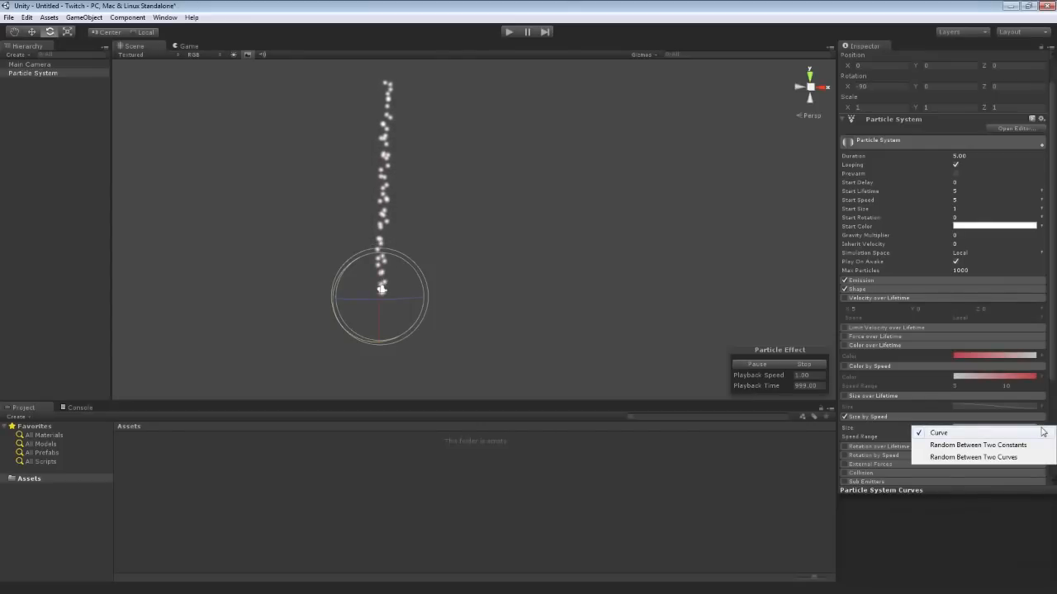
left_click(907, 424)
left_click(974, 424)
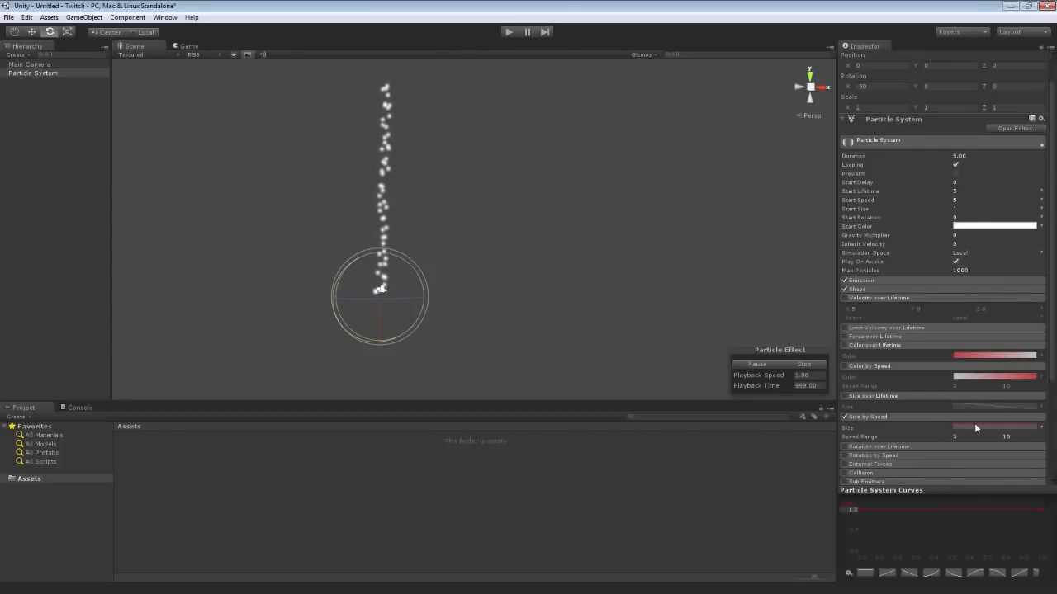
left_click(857, 509)
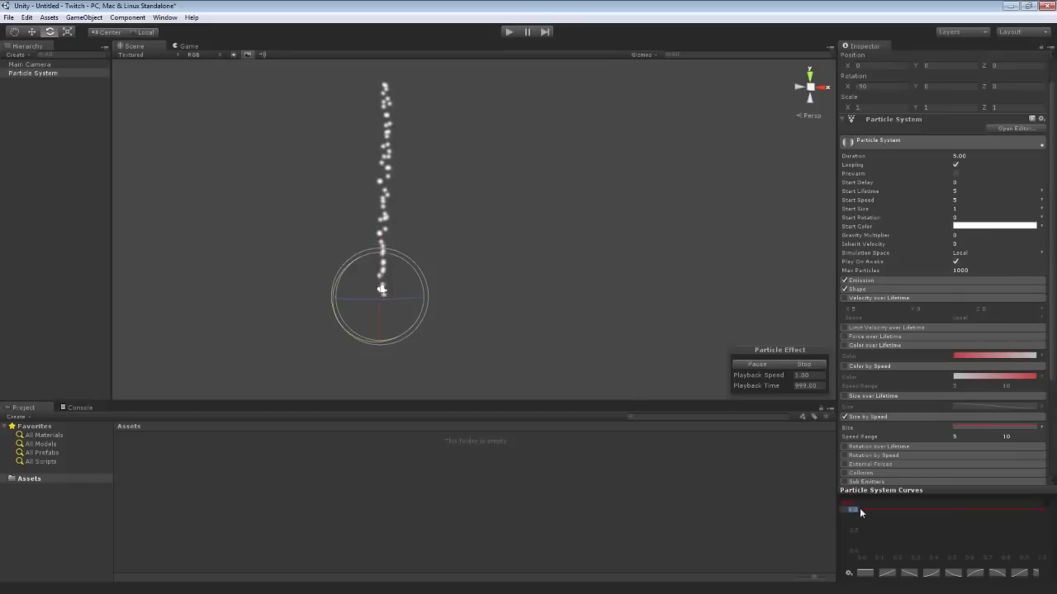
type("5")
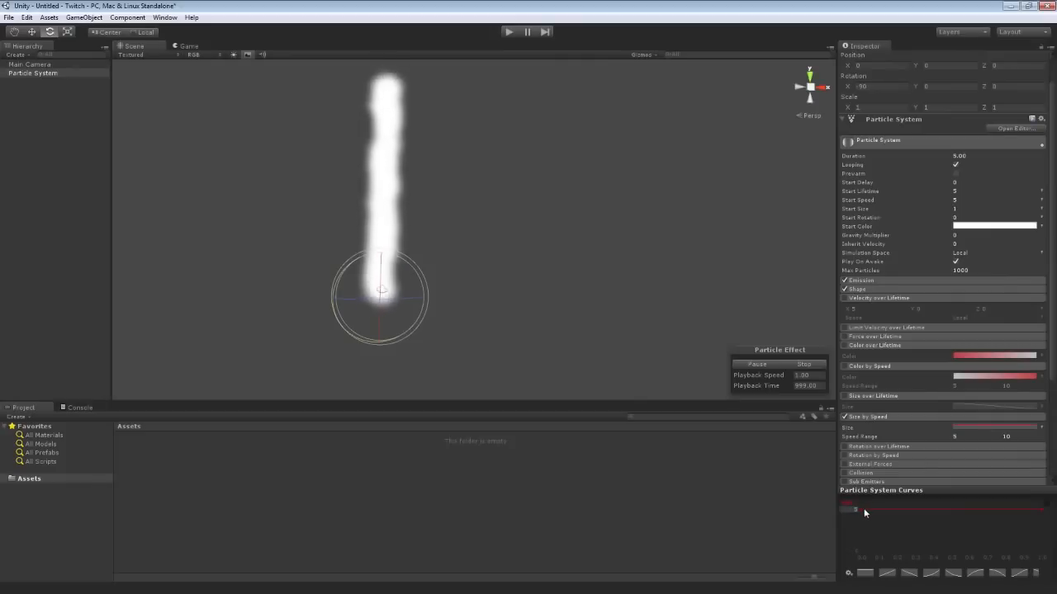
left_click_drag(860, 510, 859, 542)
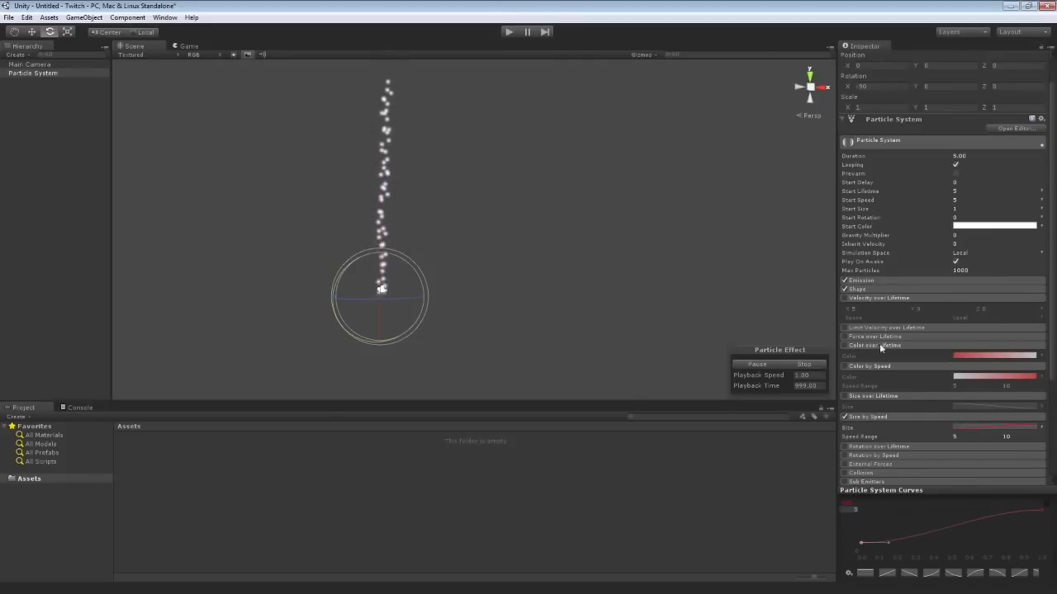
Try Force over Lifetime together with the size curve, and turn off Size by Speed
left_click(844, 336)
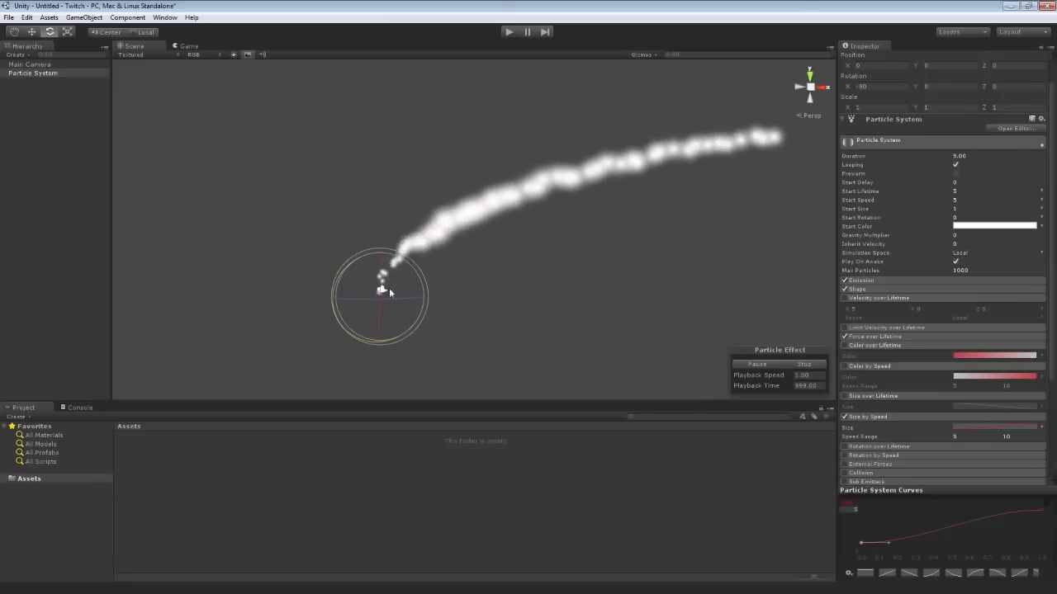
left_click(844, 336)
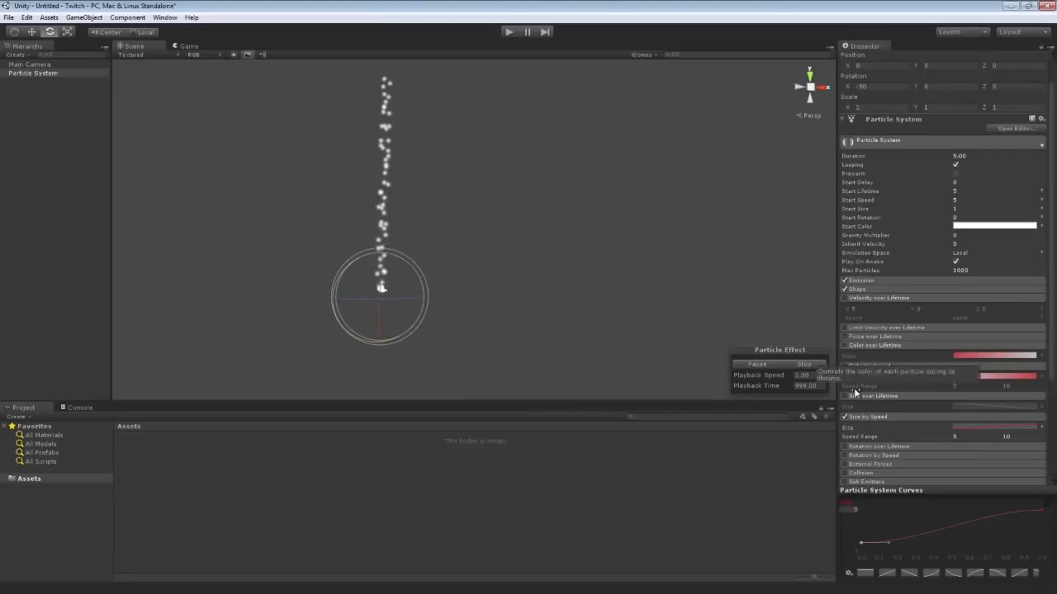
left_click(845, 416)
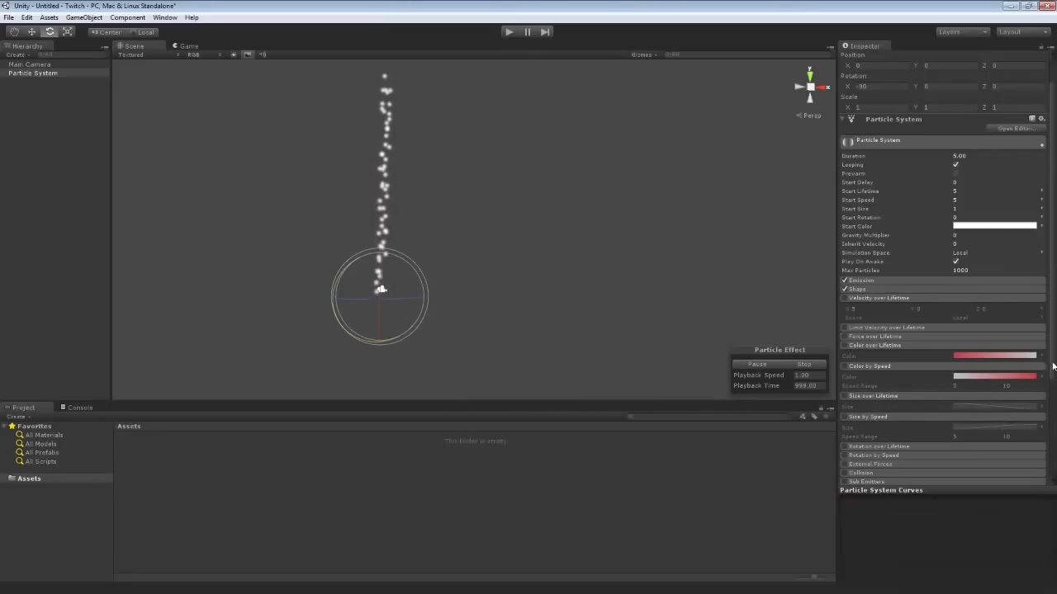
Collapse the expanded velocity, color and size modules of the particle system
scroll(1053, 365, "down", 5)
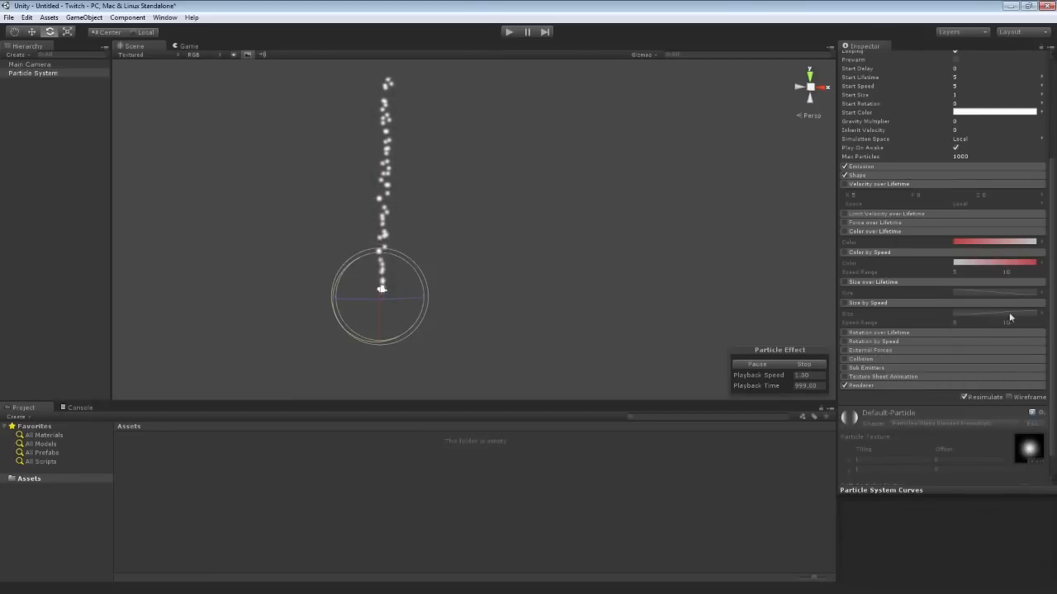
left_click(877, 185)
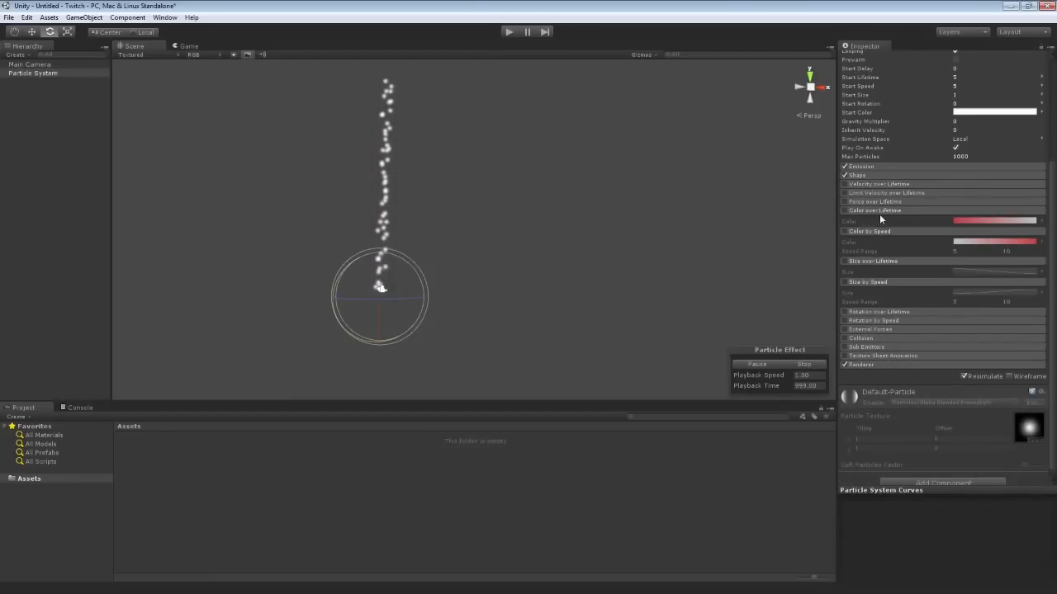
left_click(880, 211)
left_click(882, 221)
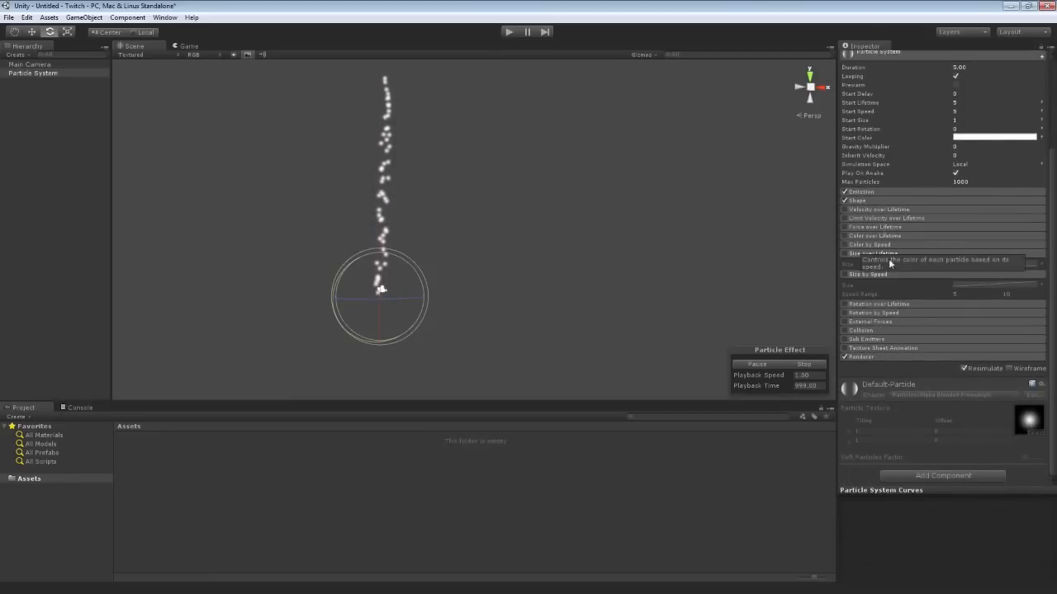
left_click(877, 274)
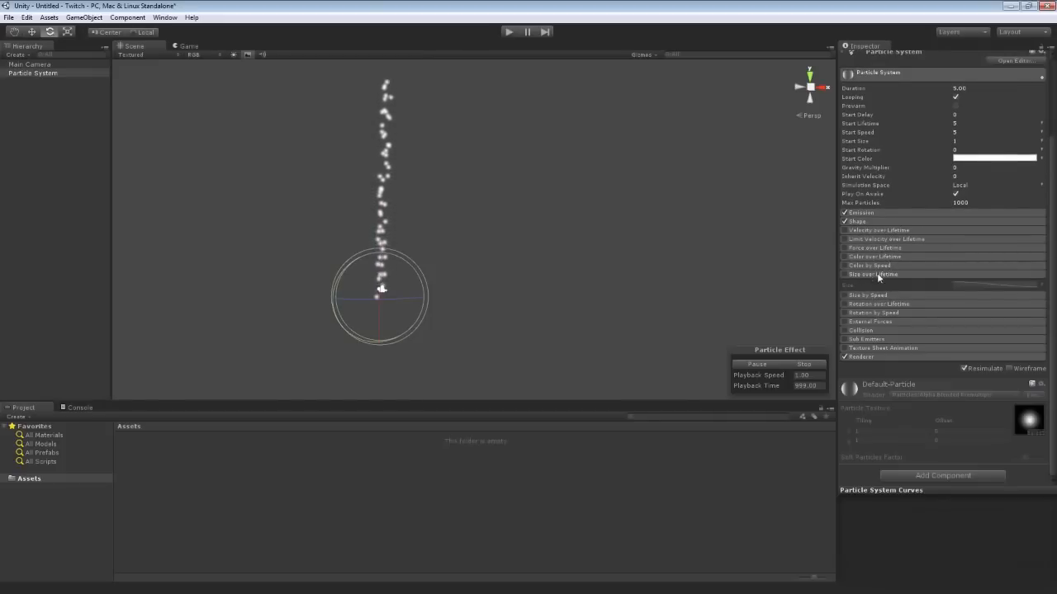
left_click(877, 274)
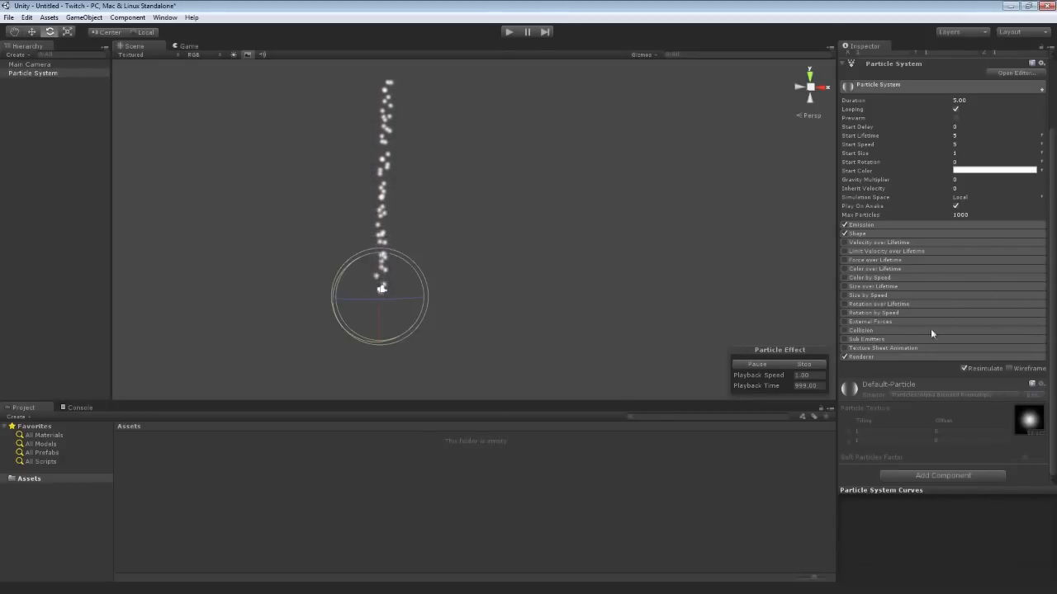
Try the External Forces module with multiplier values of 0 and 1
left_click(905, 321)
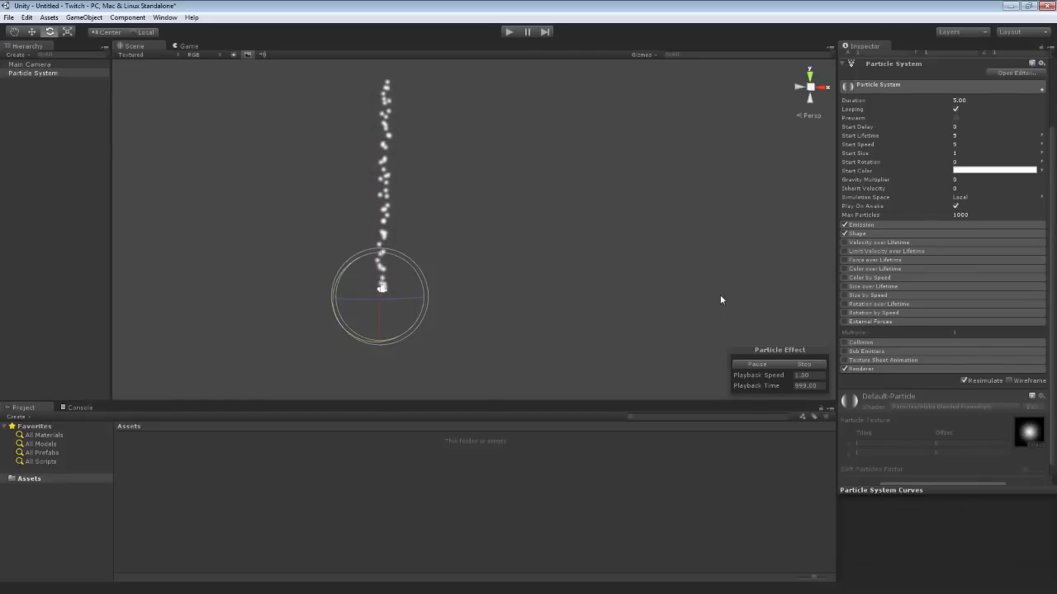
left_click(844, 321)
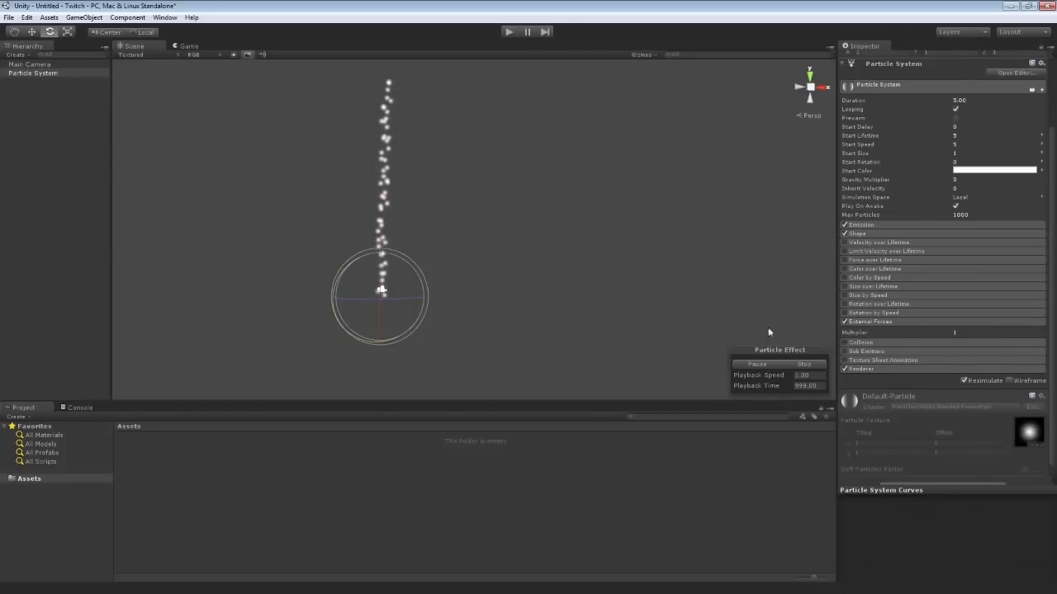
left_click(967, 331)
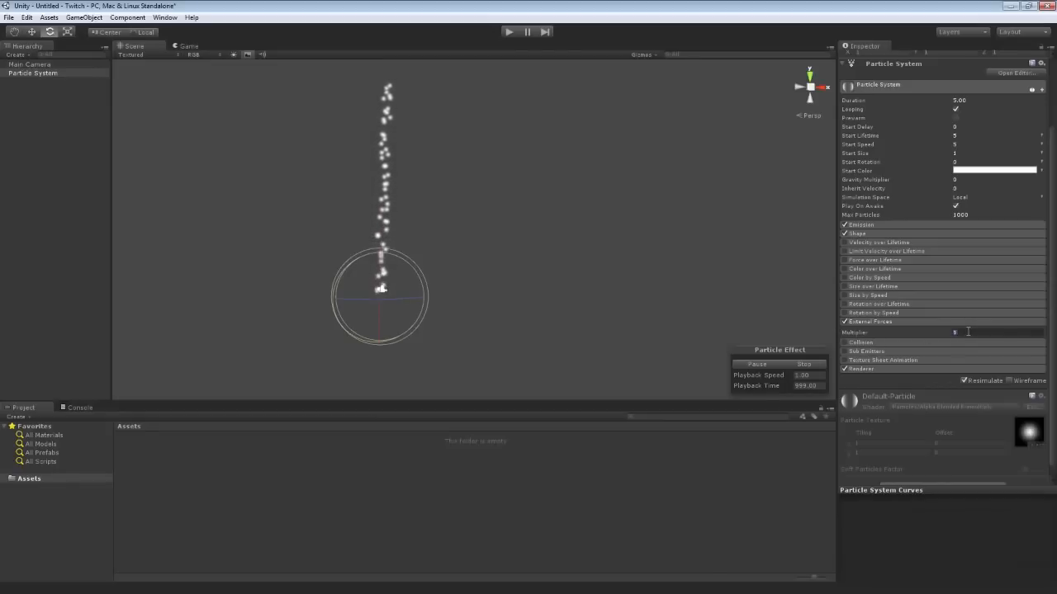
type("0")
key("Return")
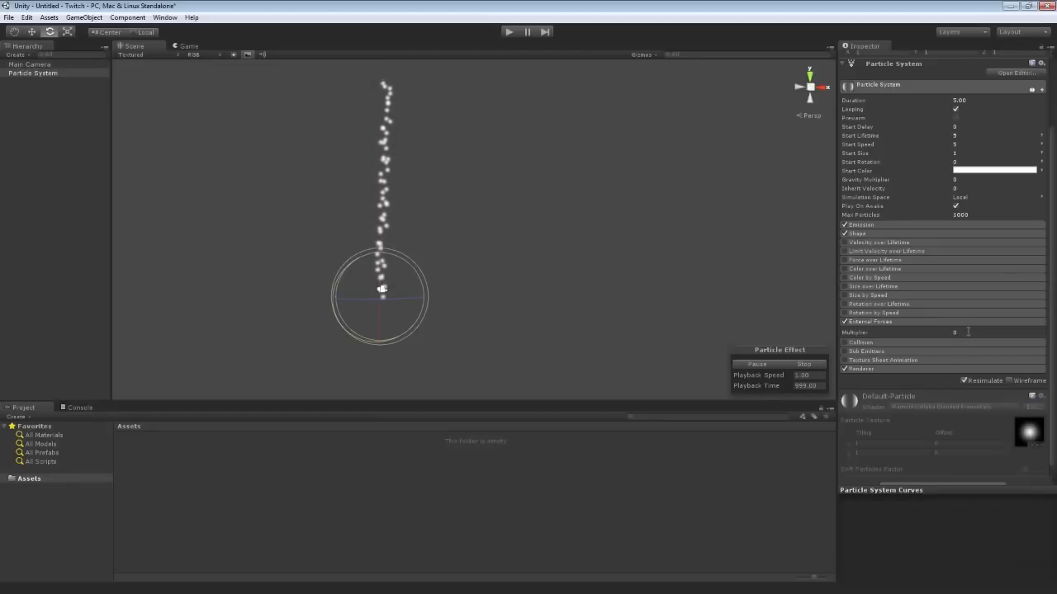
left_click(962, 333)
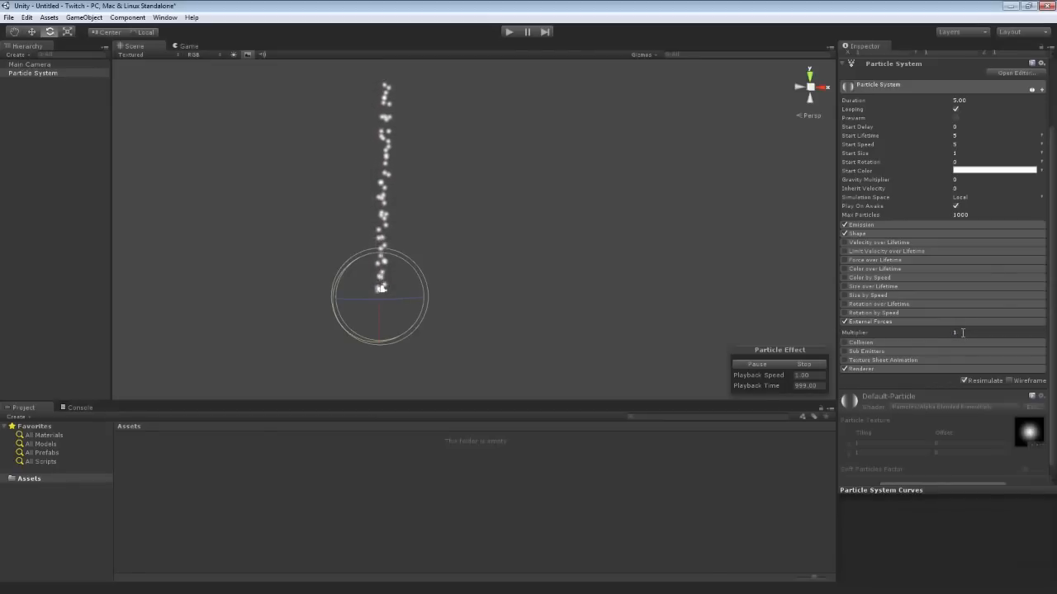
type("1")
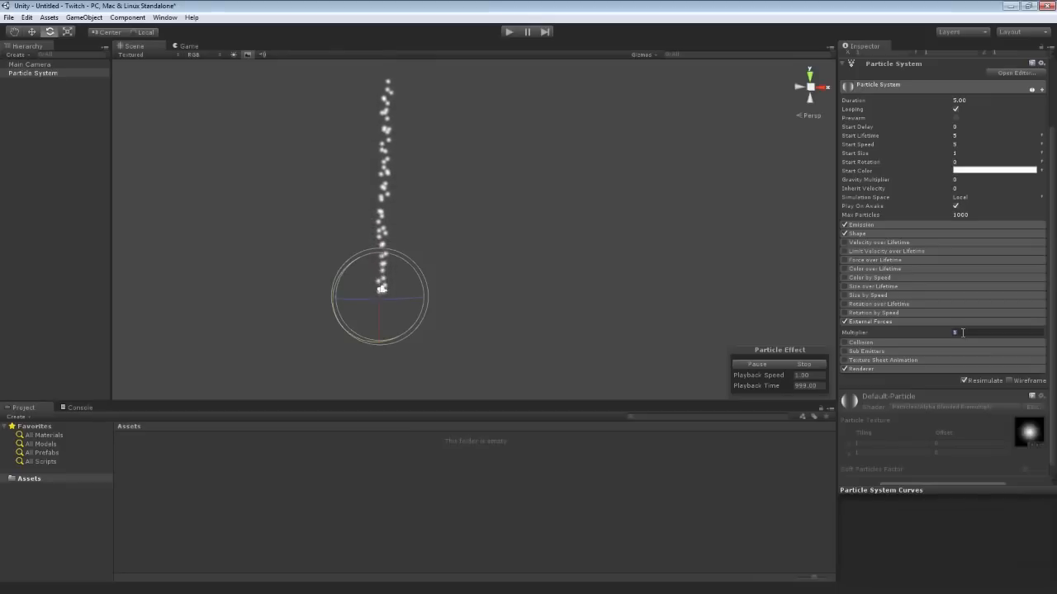
key("Return")
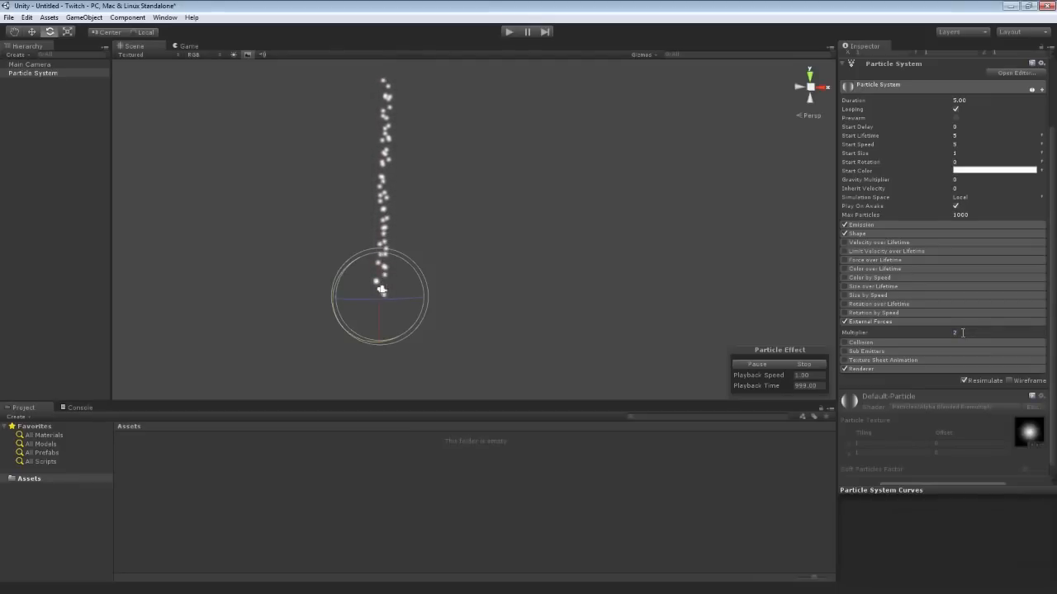
left_click(961, 333)
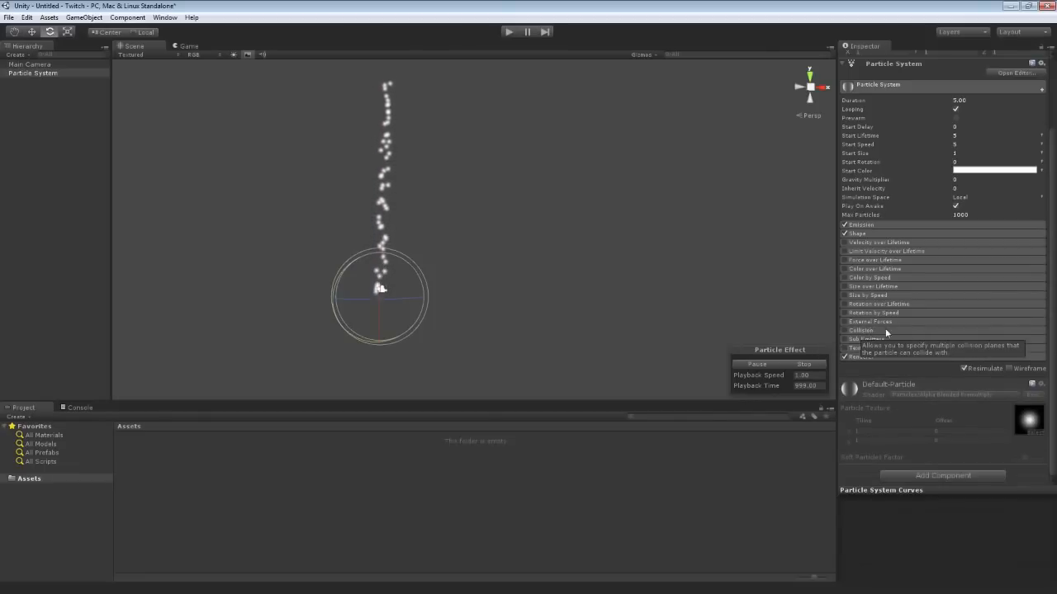
Examine the Collision module's options on the particle system, enabling it only temporarily
left_click(880, 332)
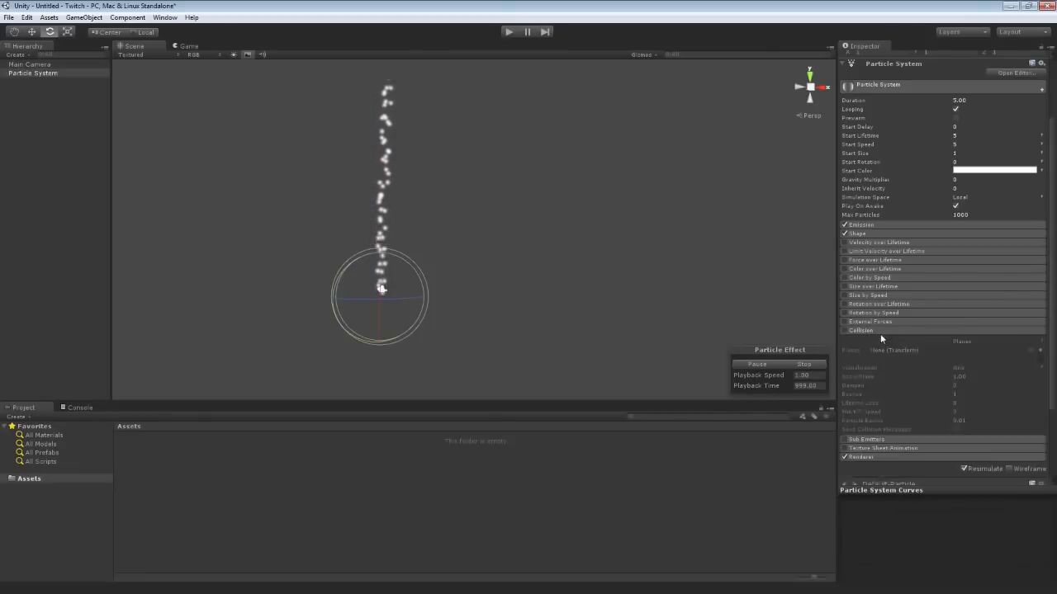
left_click(845, 331)
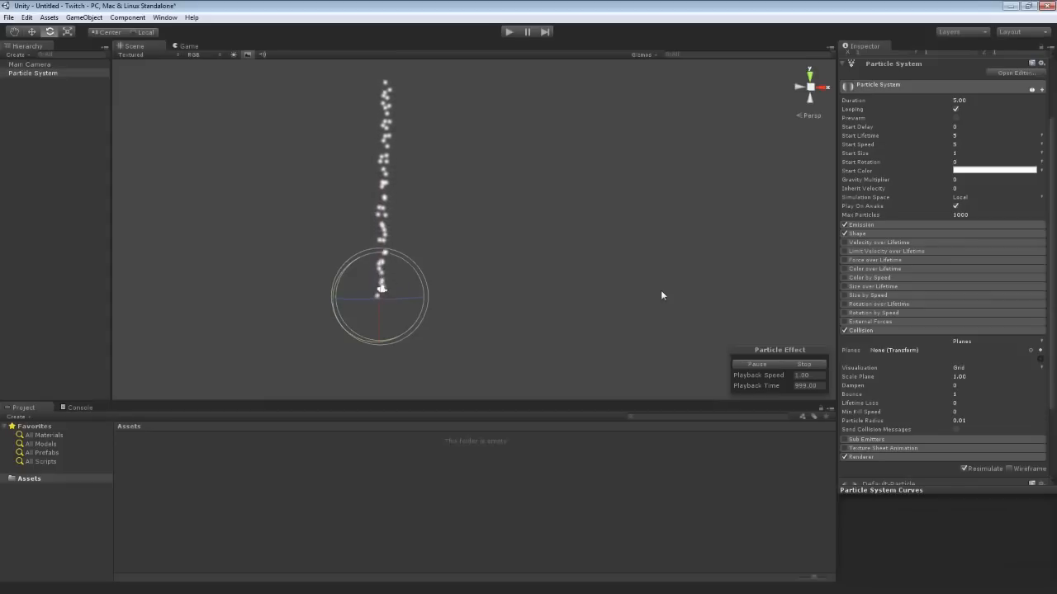
left_click(844, 330)
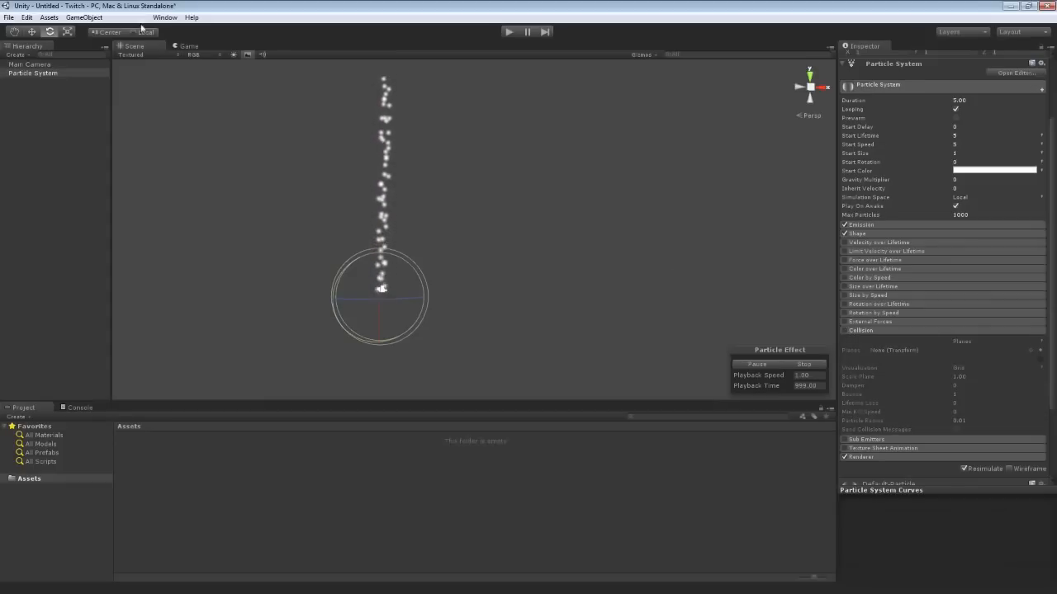
Create a sphere at position 0, 0, 0 and scale it to 2 on all three axes
left_click(94, 19)
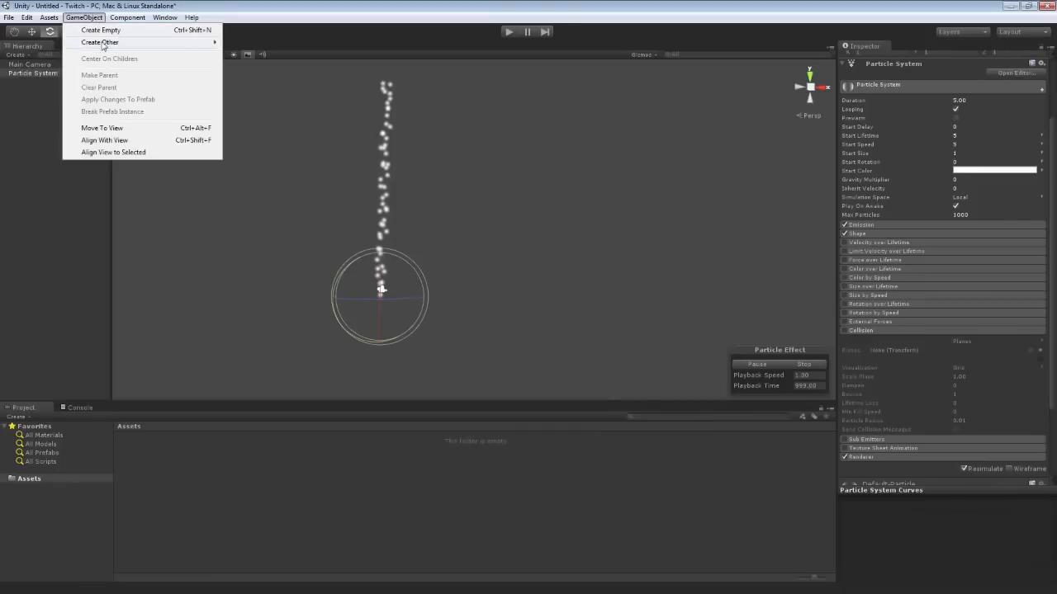
mouse_move(101, 43)
left_click(259, 173)
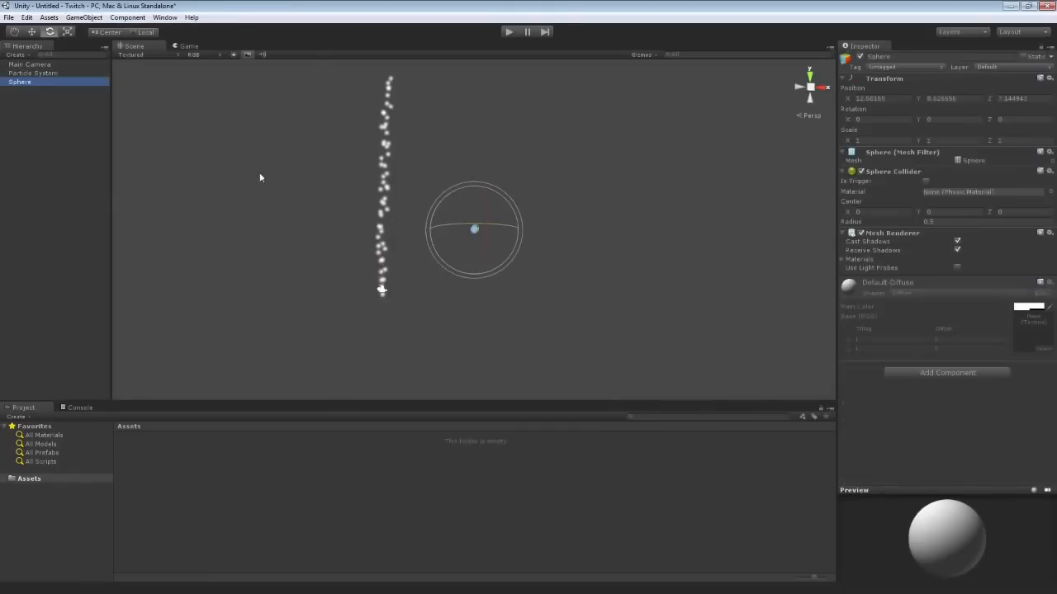
left_click(875, 98)
type("0")
key("Tab")
type("0")
key("Tab")
type("0")
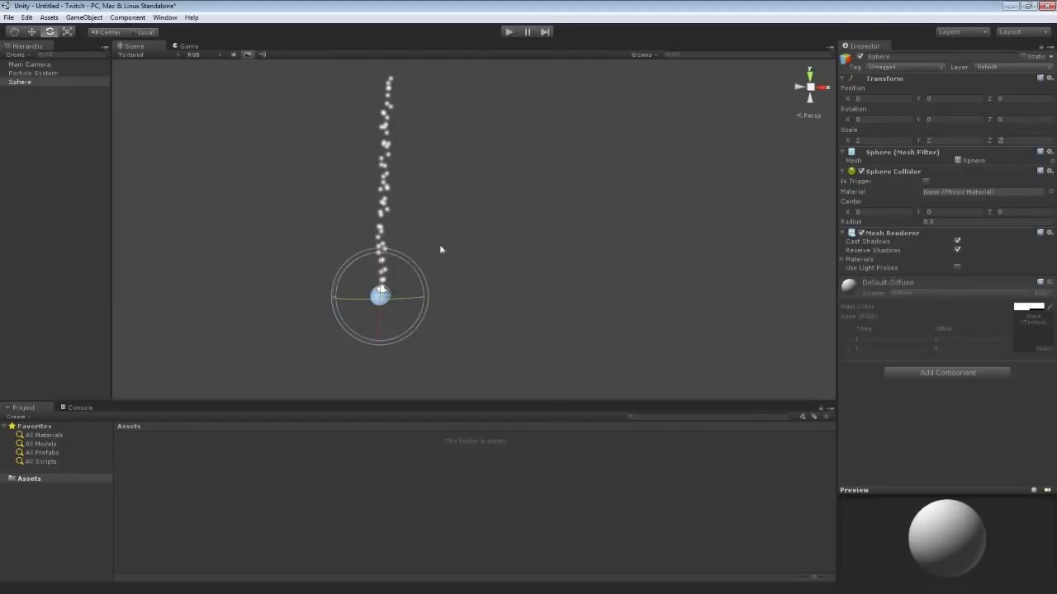
Raise the sphere along Y to about 11 so it sits in the particle stream, and briefly run the scene
type("w")
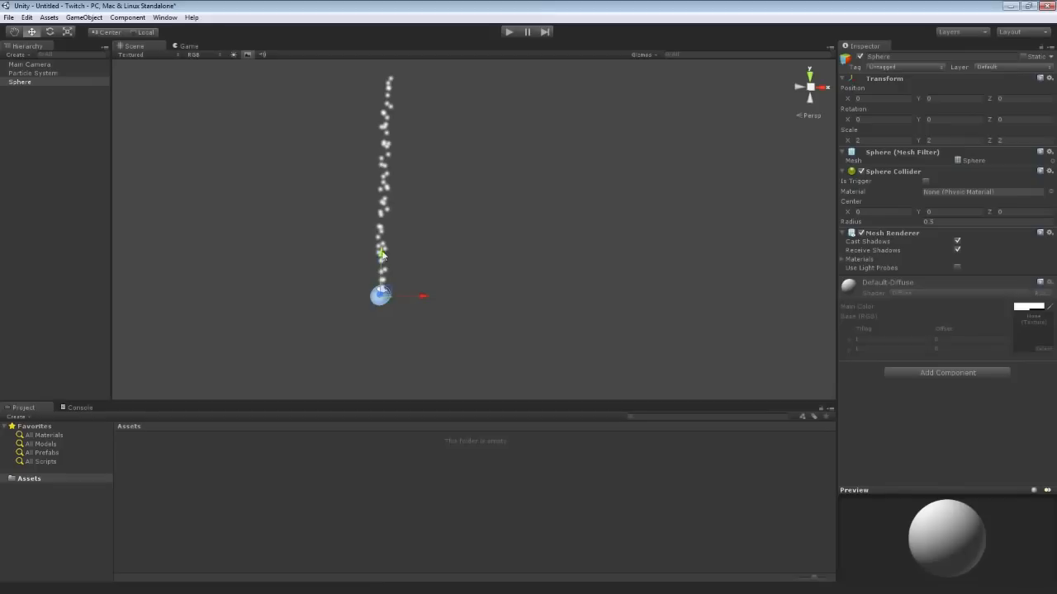
left_click_drag(381, 256, 382, 161)
left_click_drag(383, 168, 383, 158)
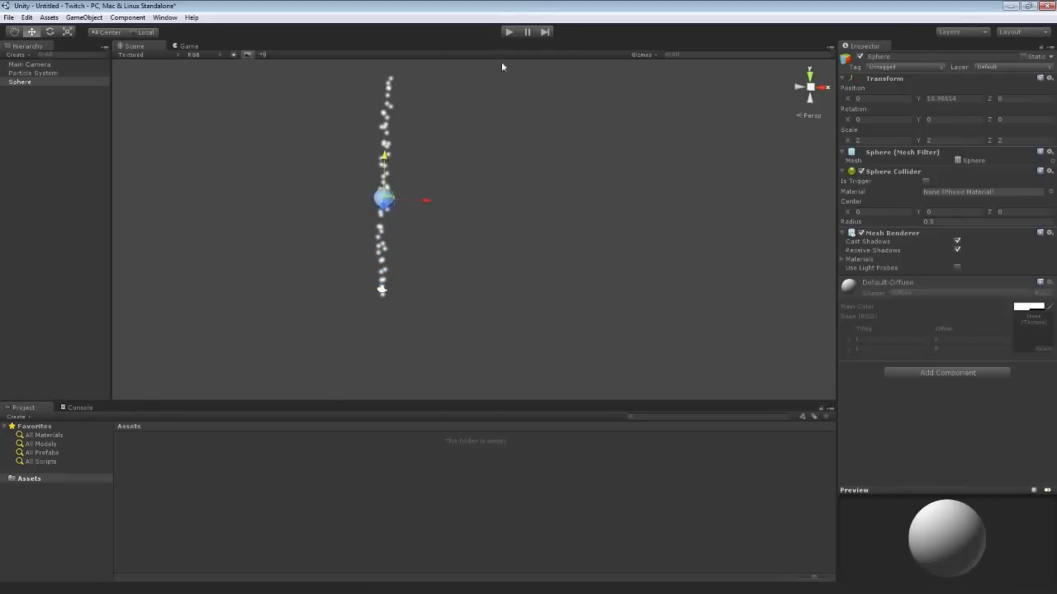
left_click(508, 32)
left_click(508, 31)
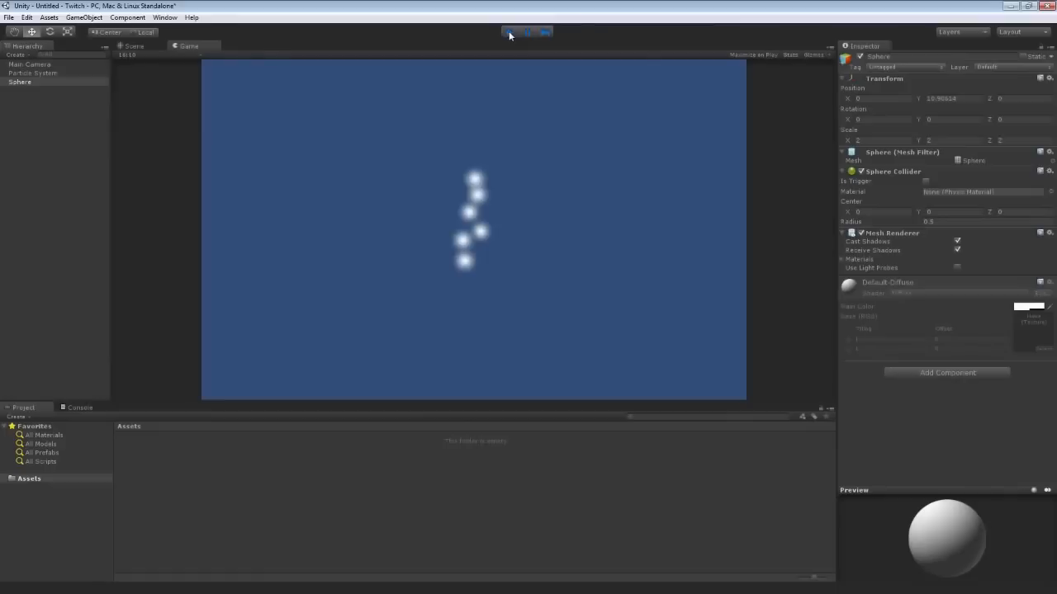
Enable the particle system's Collision module and check its Planes and World modes, leaving it on Planes
left_click(35, 73)
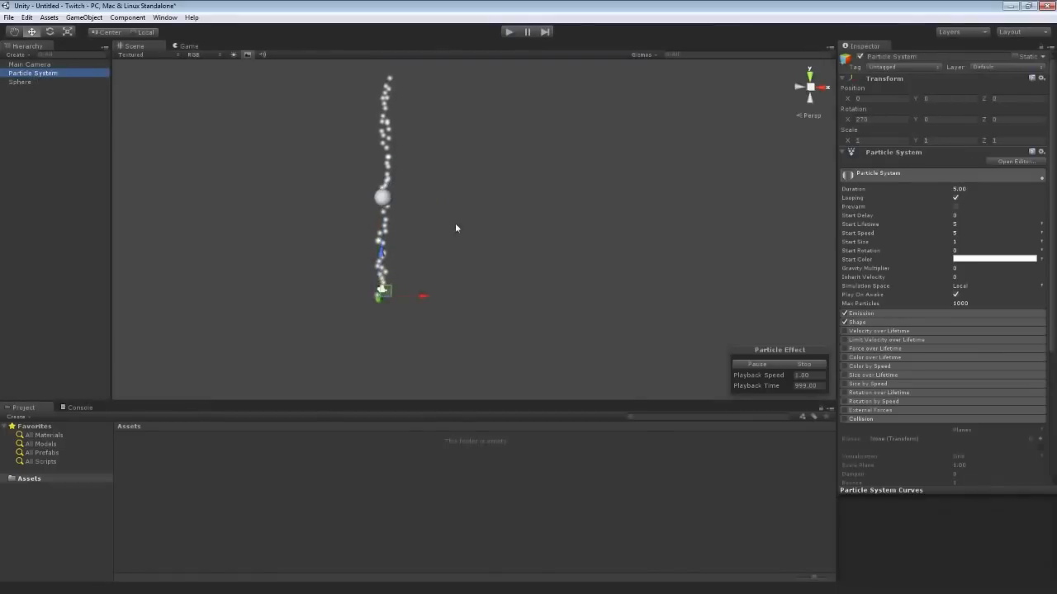
left_click_drag(536, 228, 493, 240, "alt")
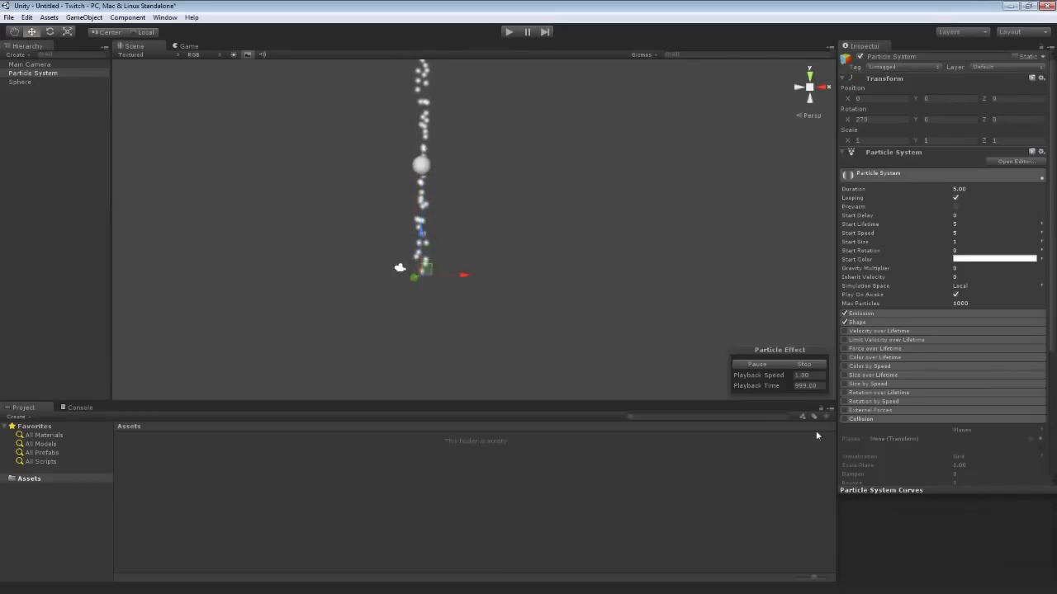
scroll(990, 396, "down", 5)
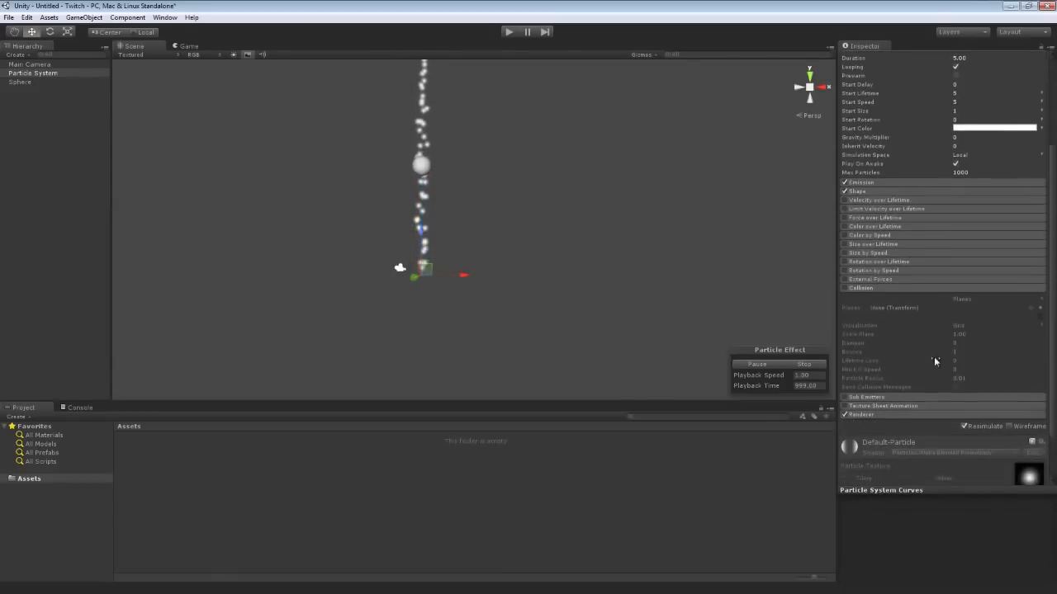
left_click(843, 289)
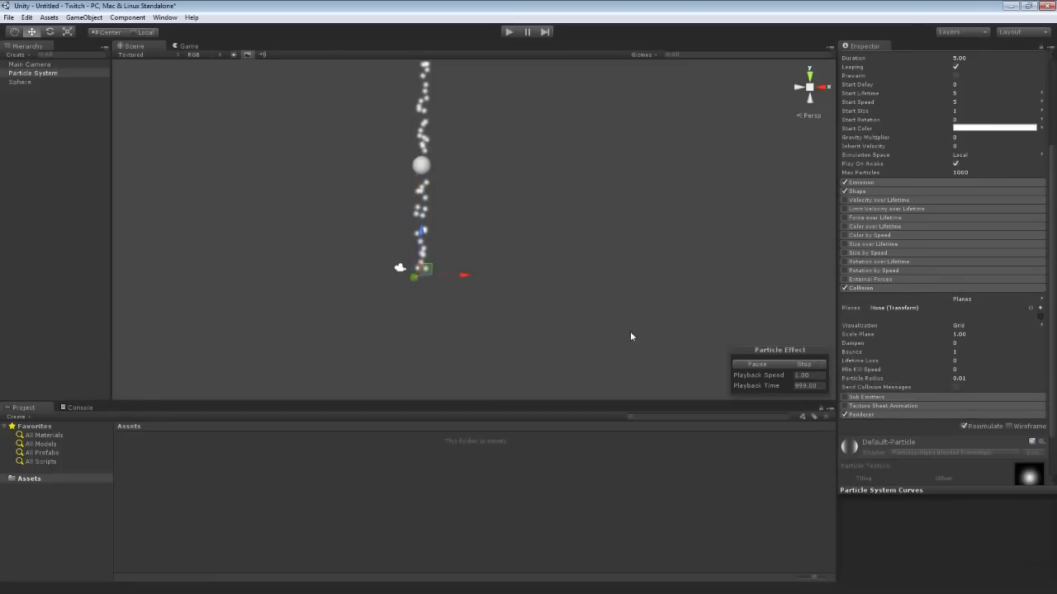
left_click(964, 299)
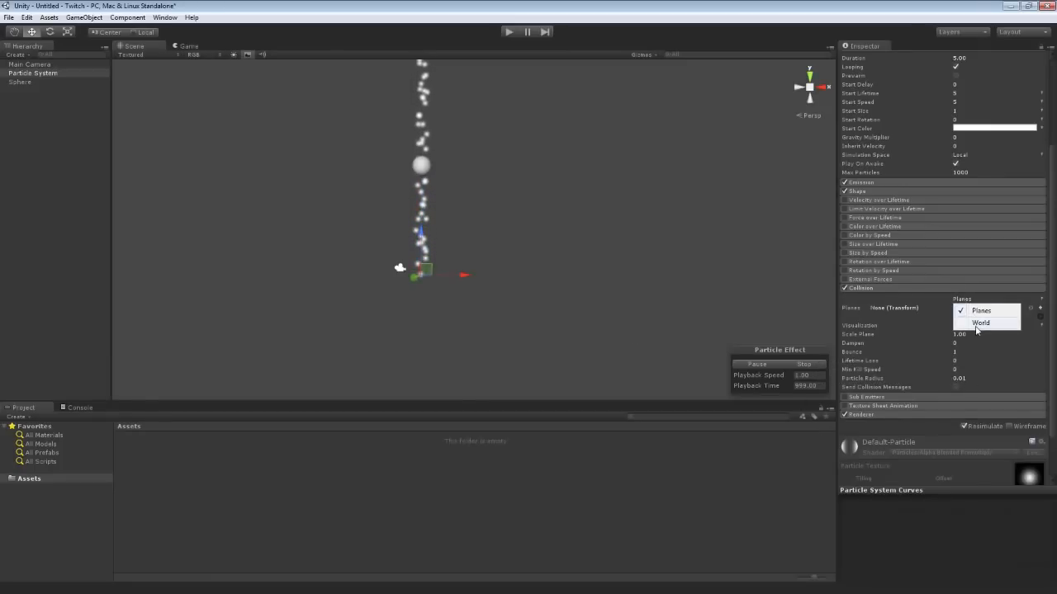
left_click(915, 304)
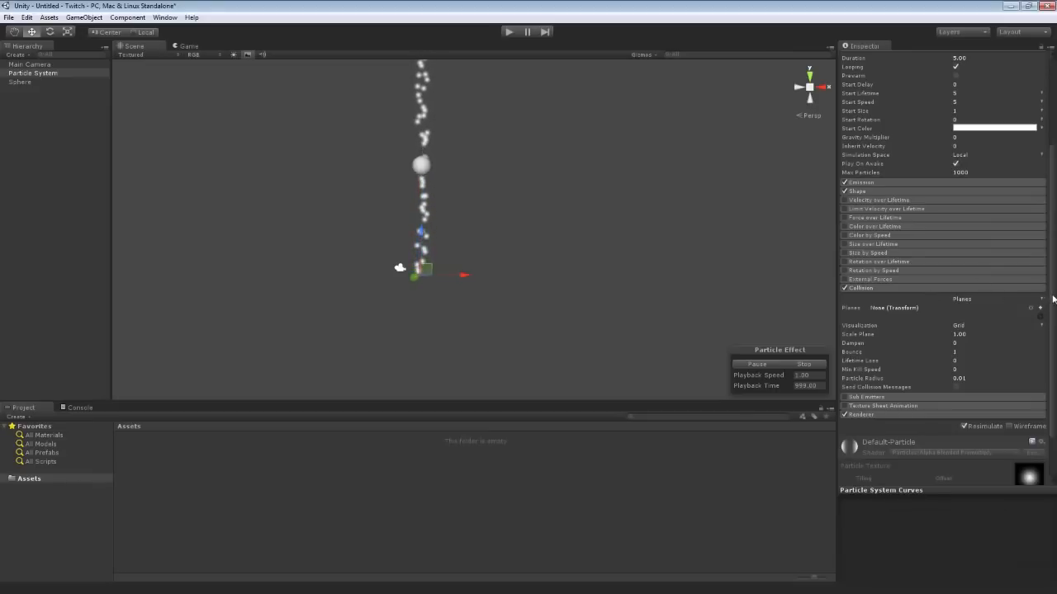
Turn the particle system's Looping off temporarily and expand the Emission module's settings
scroll(996, 192, "up", 5)
left_click(956, 161)
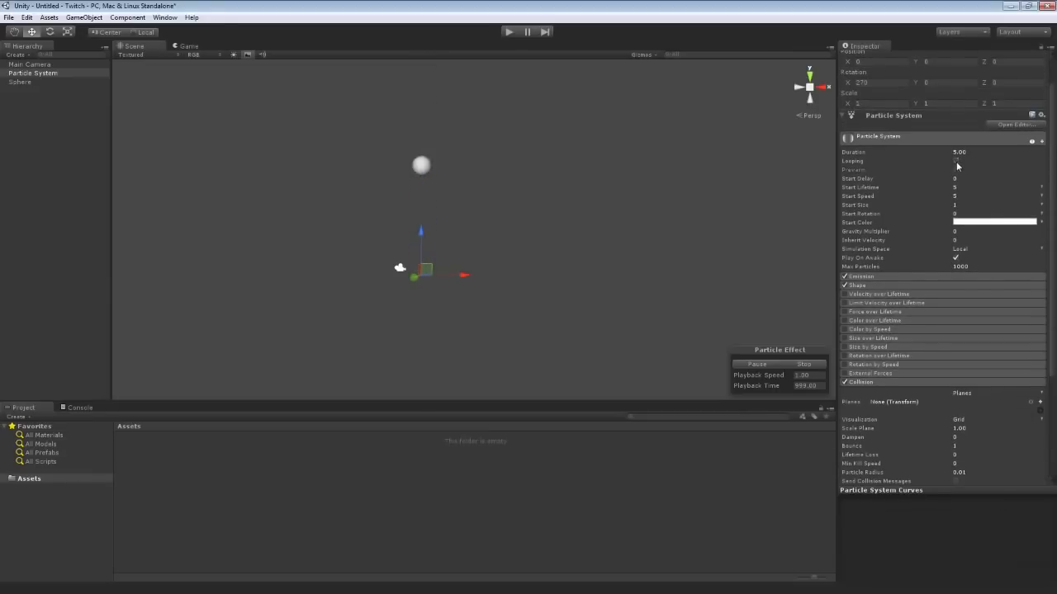
left_click(877, 276)
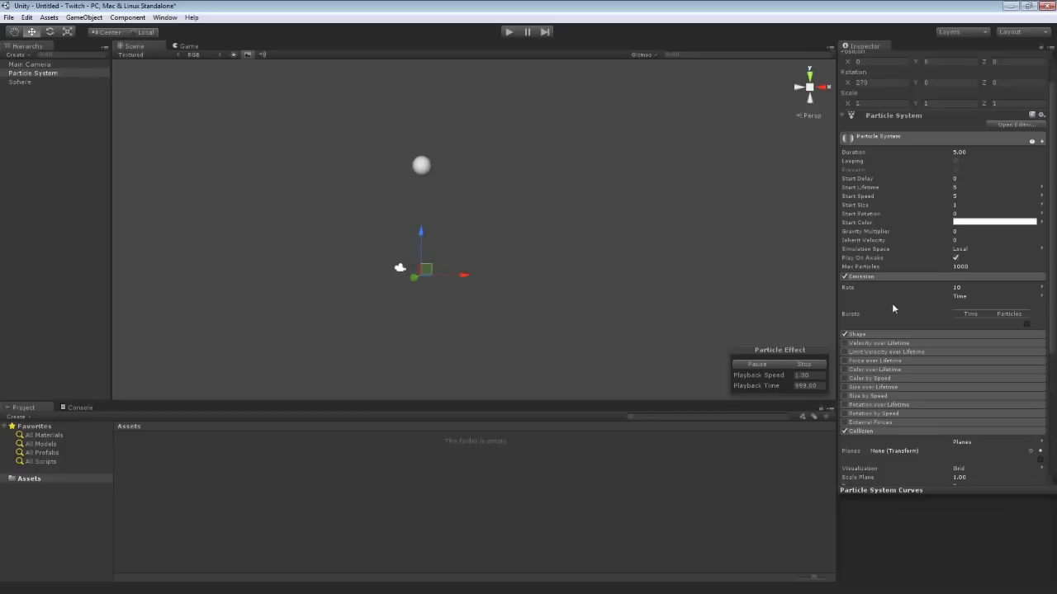
left_click(956, 161)
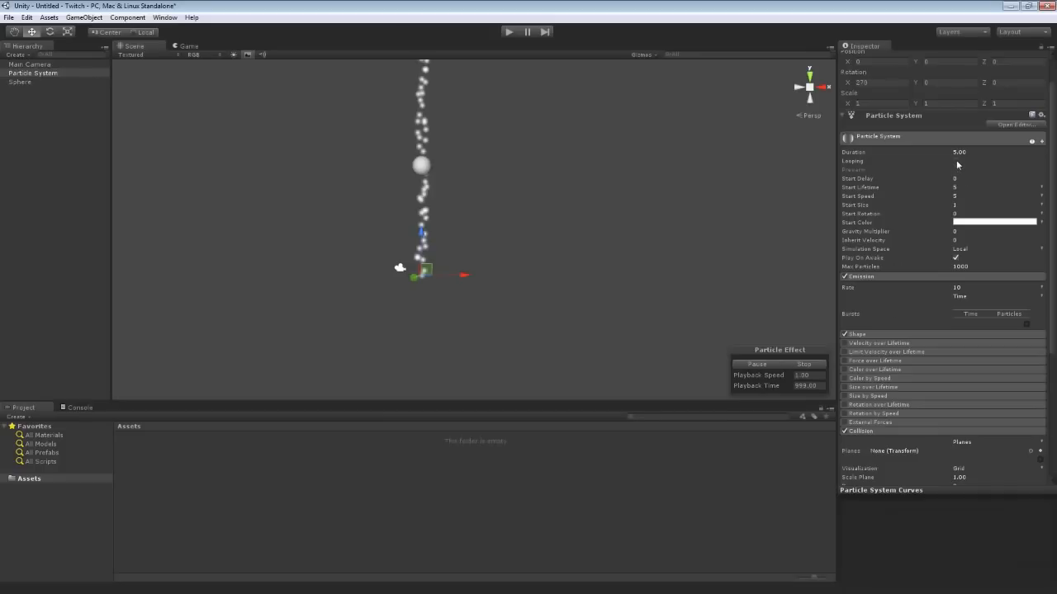
Set the Collision module's mode to World
scroll(923, 270, "down", 5)
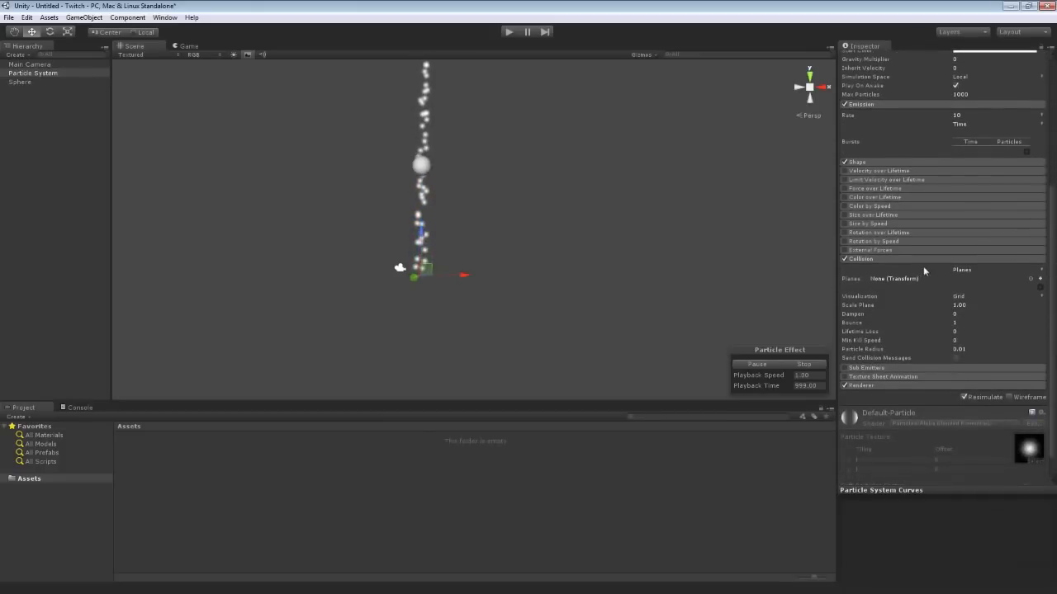
left_click(960, 269)
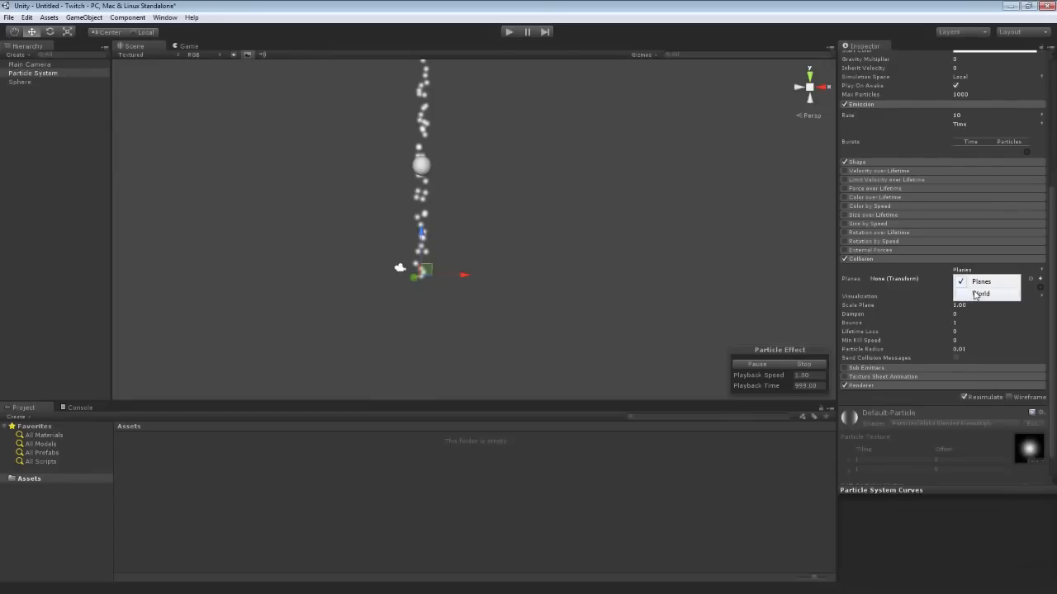
left_click(979, 294)
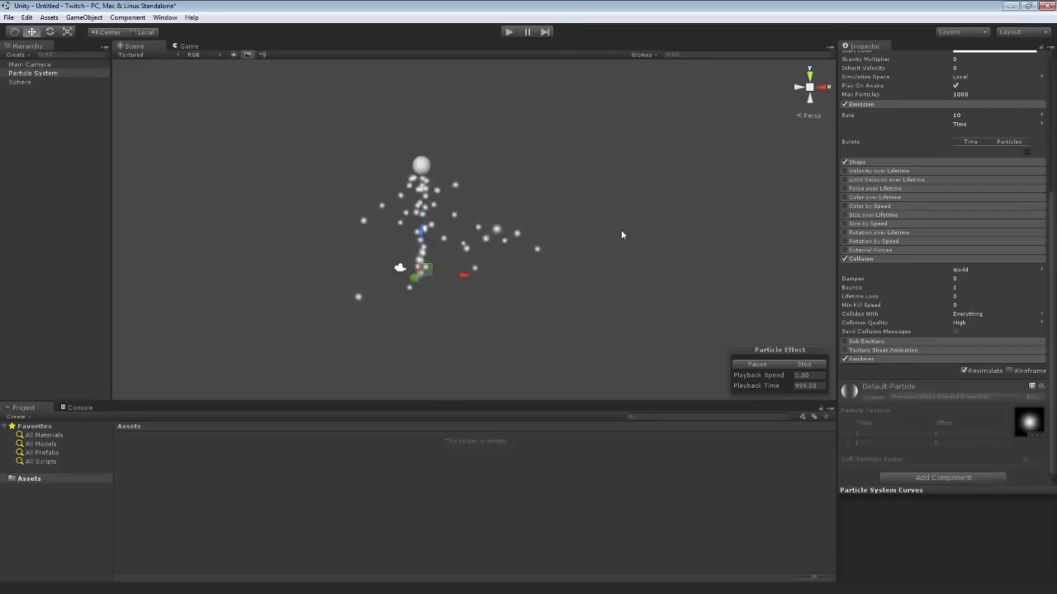
Offset the sphere slightly along X from the particle stream's center, reselecting the particle system to preview the collisions
left_click(428, 168)
mouse_move(465, 166)
left_mouse_down()
mouse_move(486, 166)
mouse_move(469, 167)
left_mouse_up()
left_click(33, 72)
left_click(443, 166)
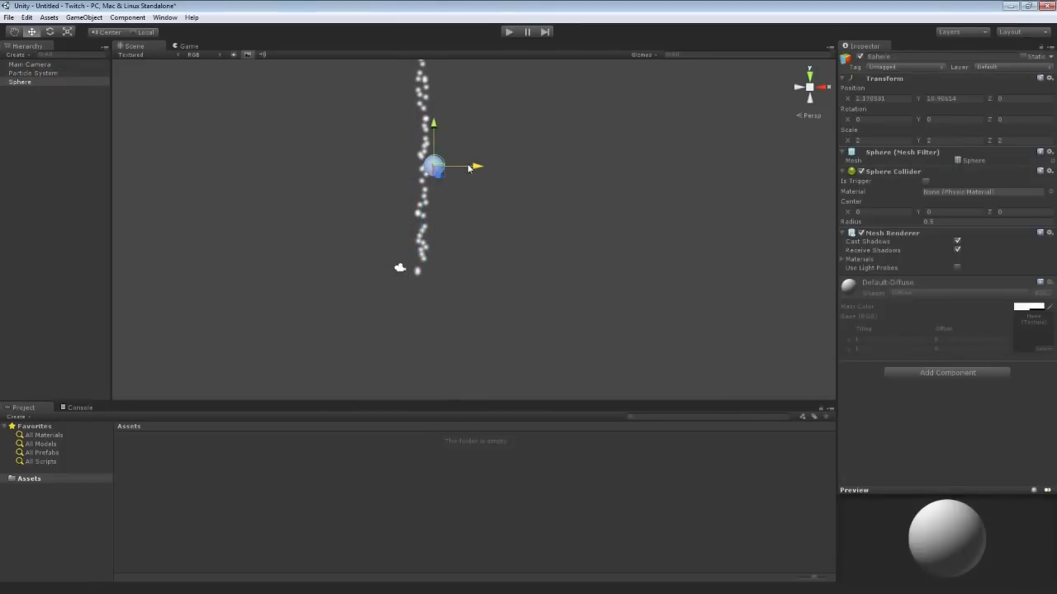
left_click(31, 73)
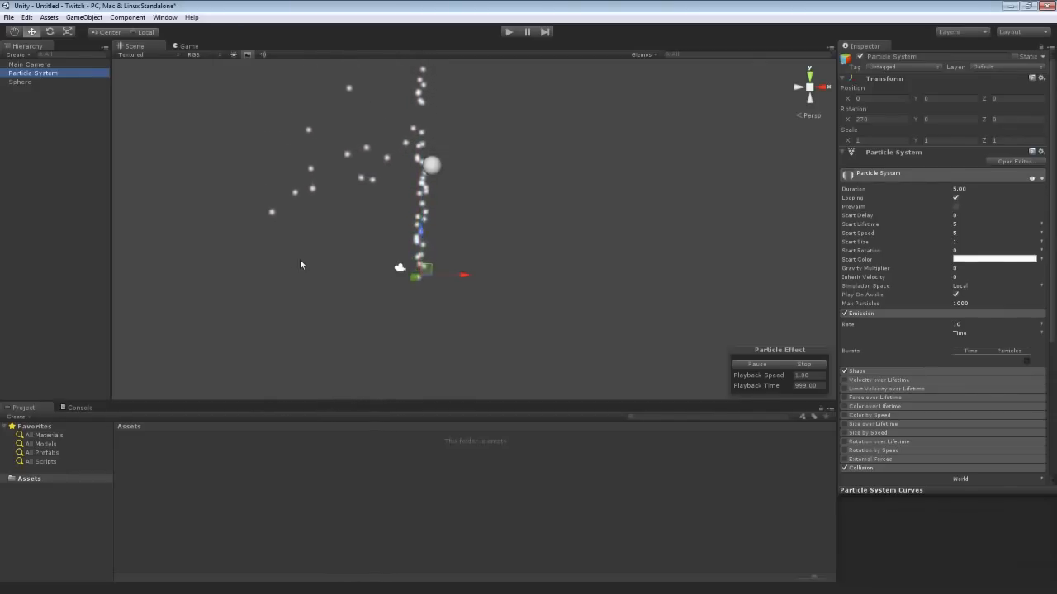
left_click(431, 165)
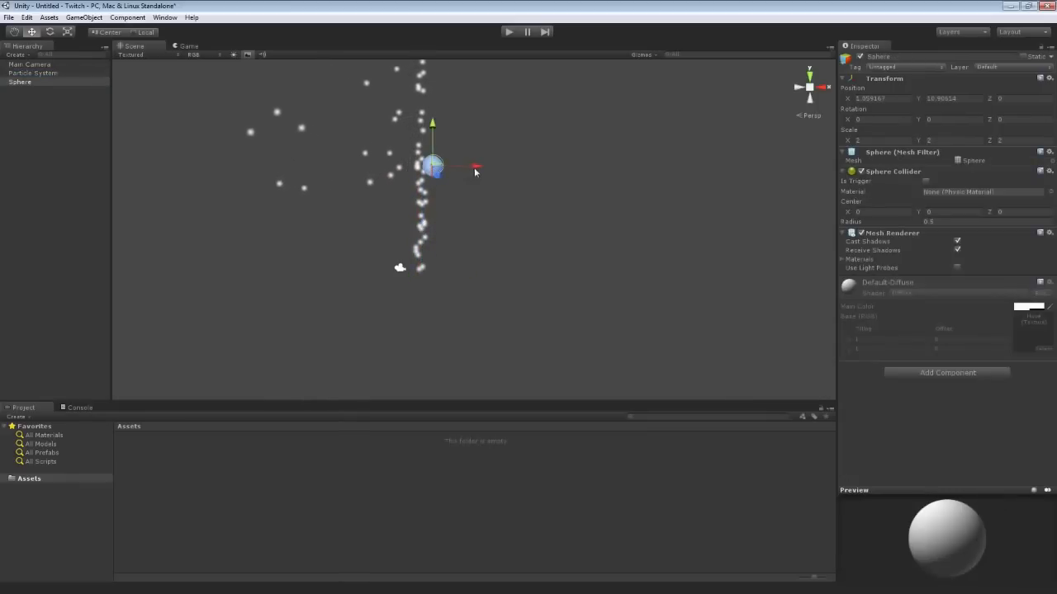
left_click_drag(475, 170, 468, 168)
left_click(33, 73)
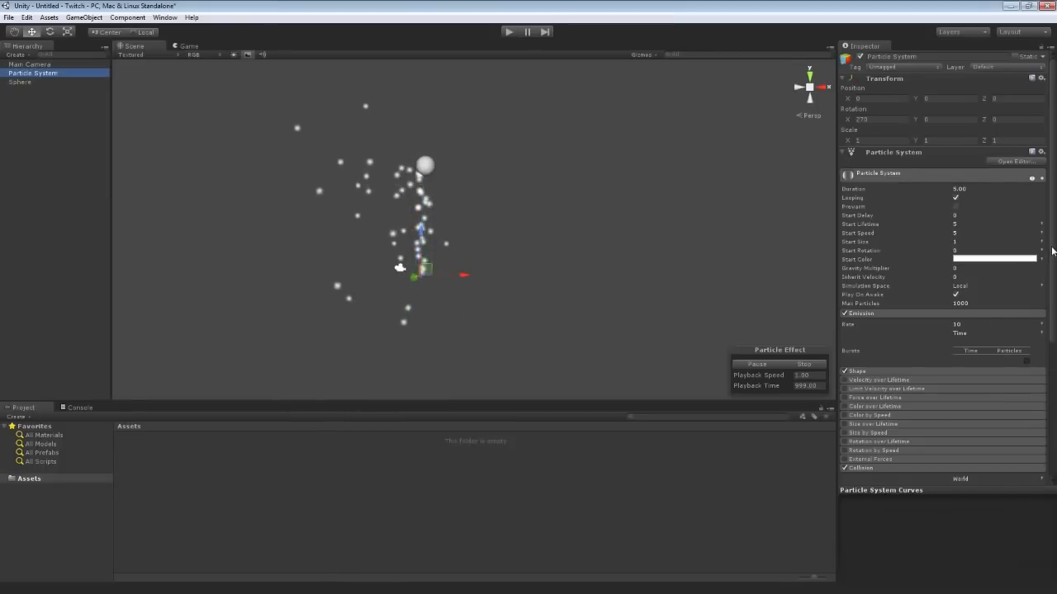
Try a Collision Dampen of 0.45 and return it to 0
scroll(867, 294, "down", 6)
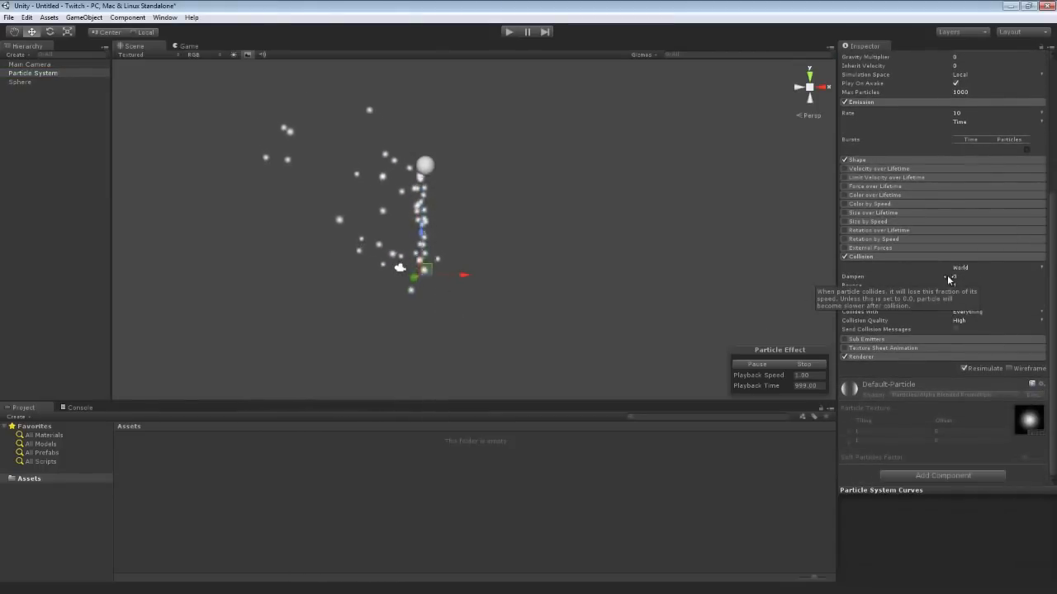
left_click_drag(944, 276, 955, 277)
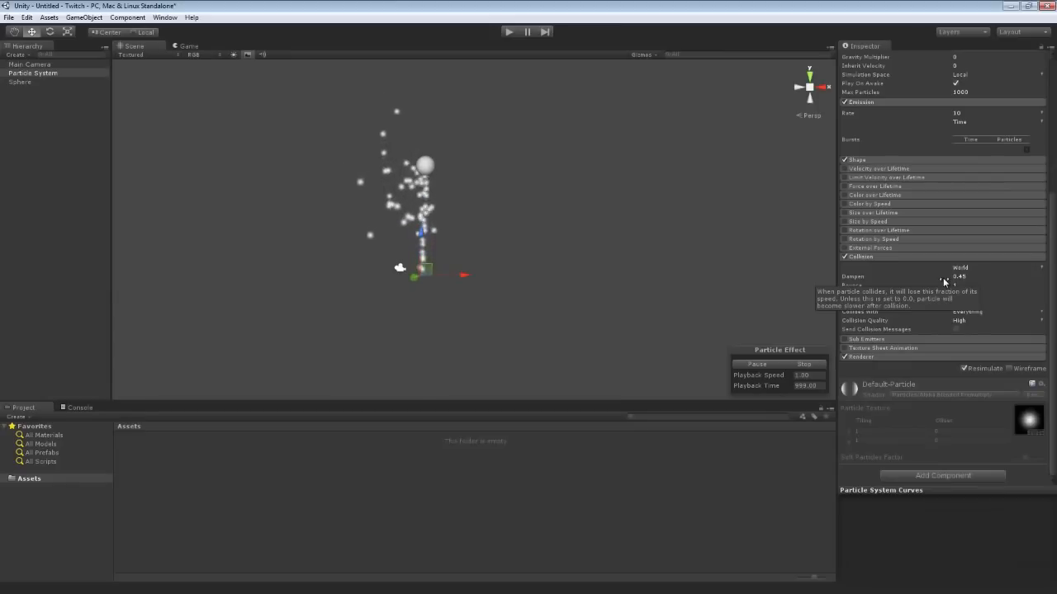
left_click_drag(933, 277, 861, 278)
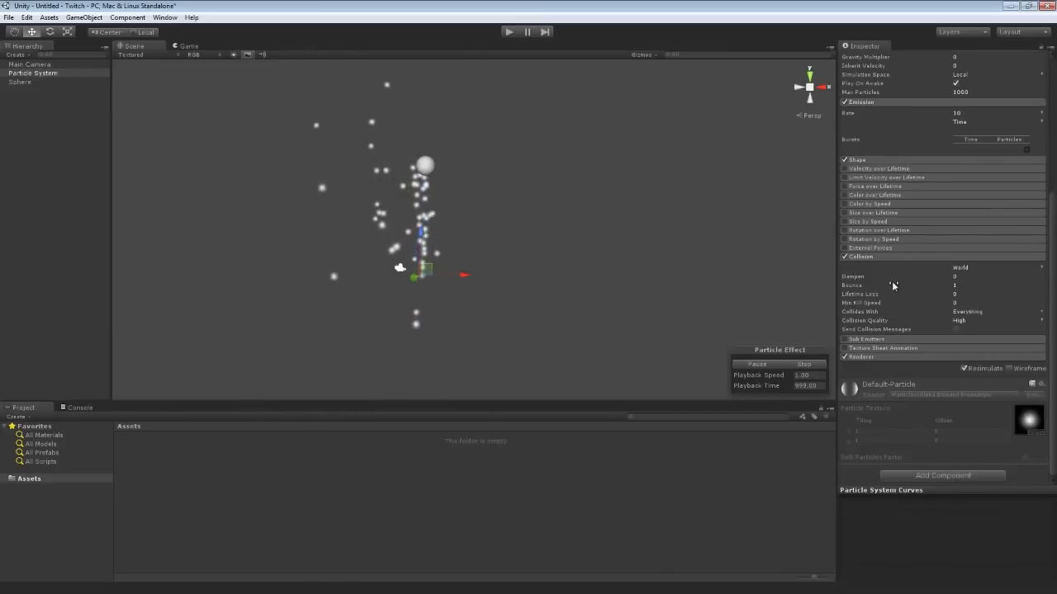
Try a Collision Bounce of 0.18 and reset it to 1
left_click_drag(891, 283, 872, 283)
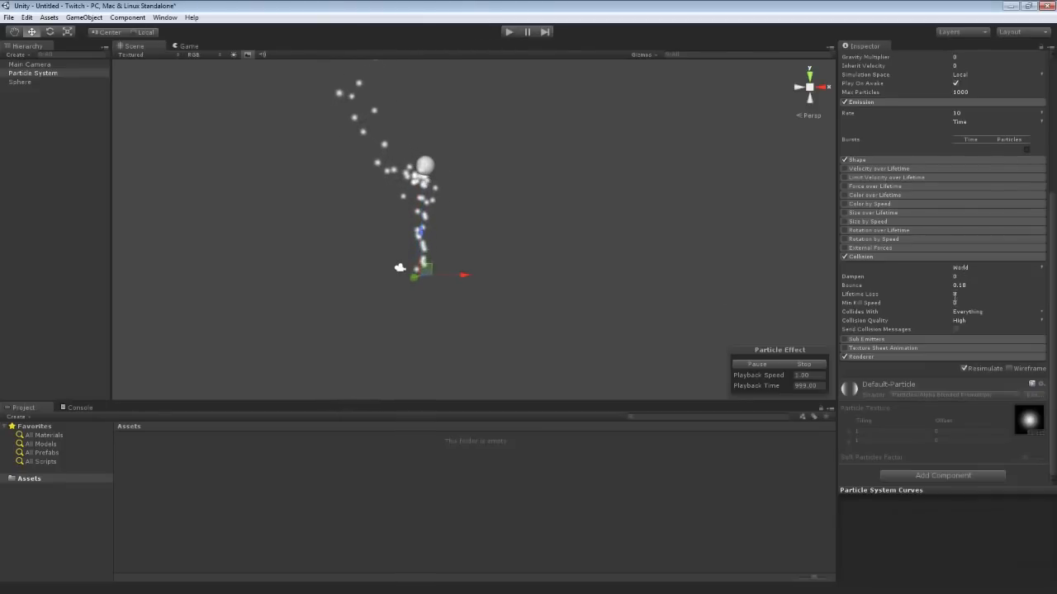
left_click(971, 285)
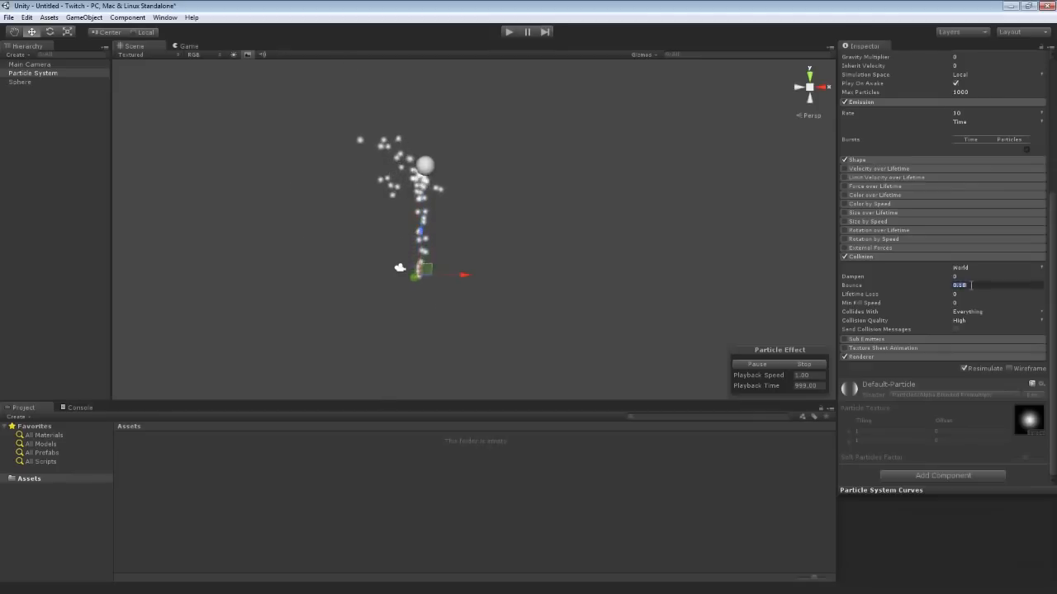
type("1")
key("Return")
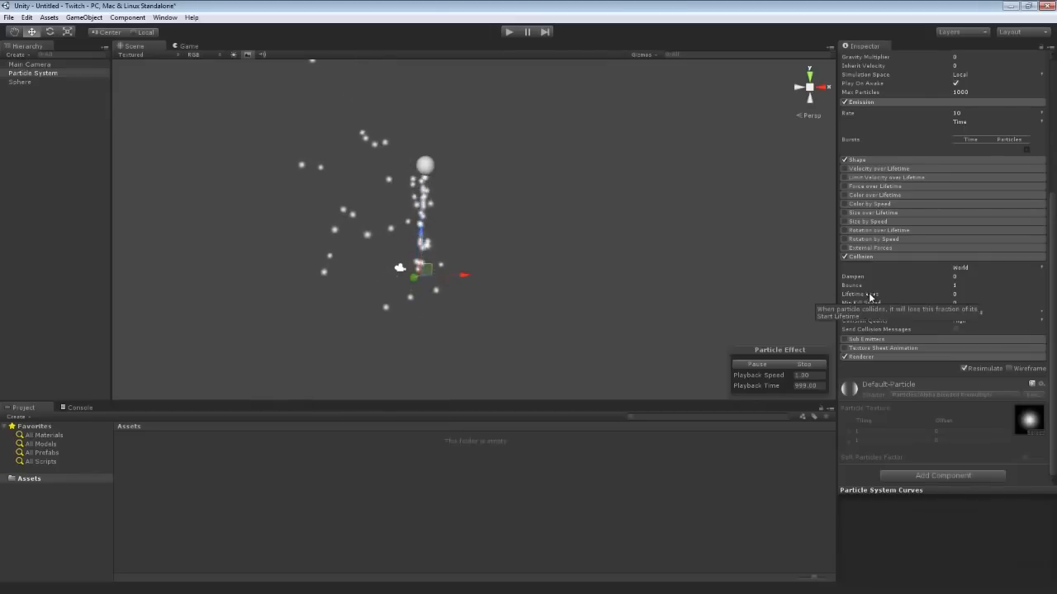
Try a Collision Lifetime Loss of 0.5 and reset it to 0
left_click_drag(1053, 320, 1052, 235)
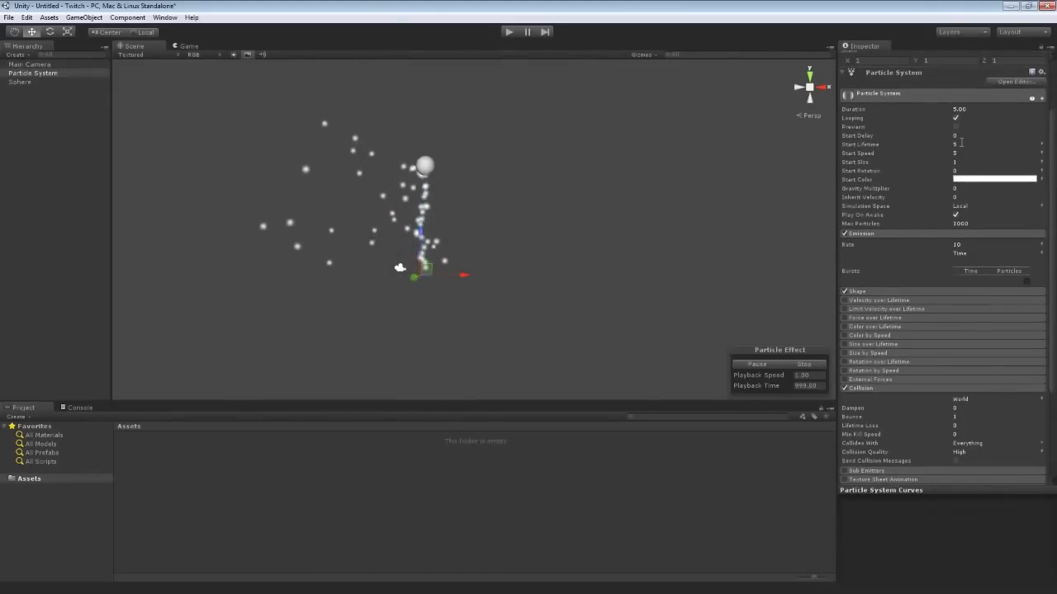
scroll(918, 323, "down", 5)
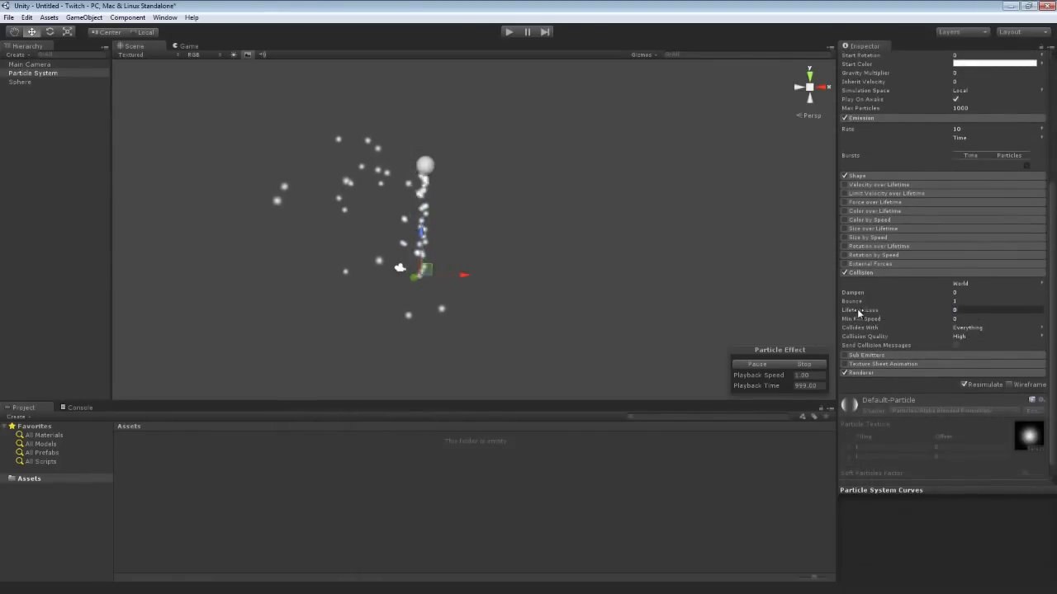
left_click_drag(858, 312, 868, 312)
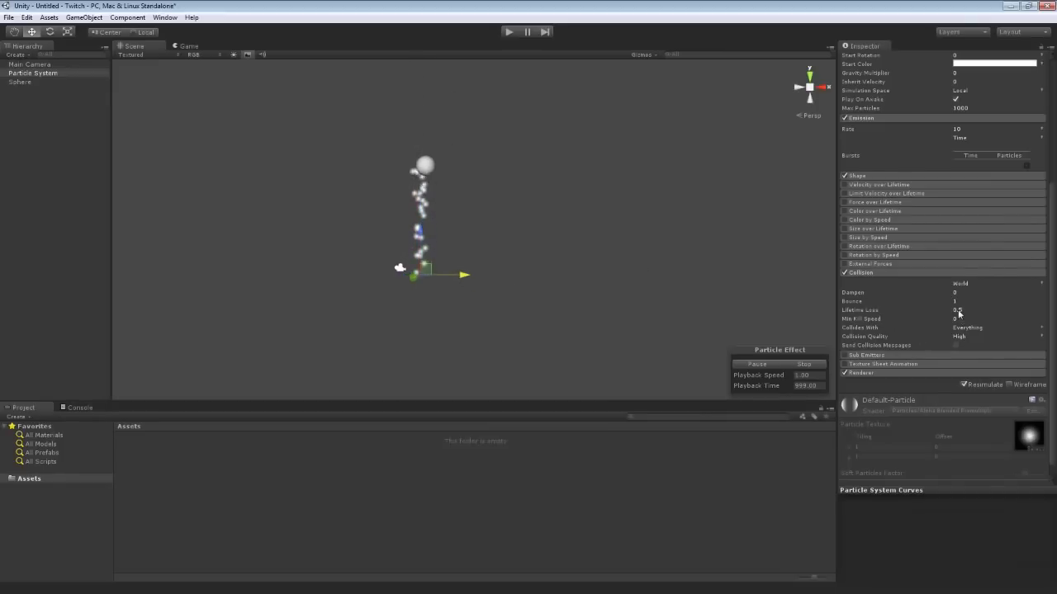
type("0")
key("Return")
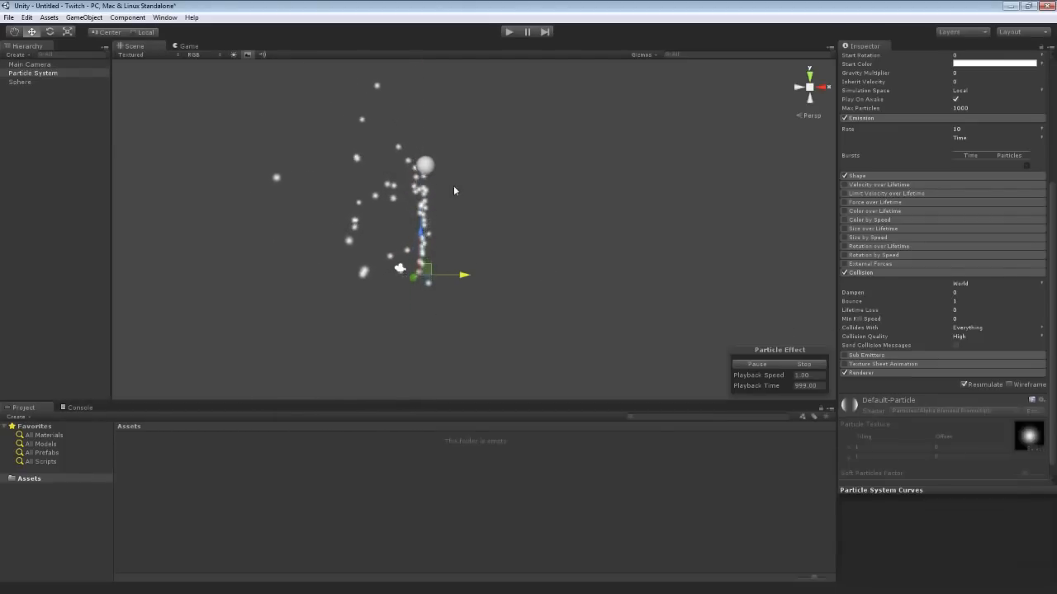
Try a Collision Min Kill Speed of 5.12 and reset it to 0
left_click_drag(866, 319, 958, 318)
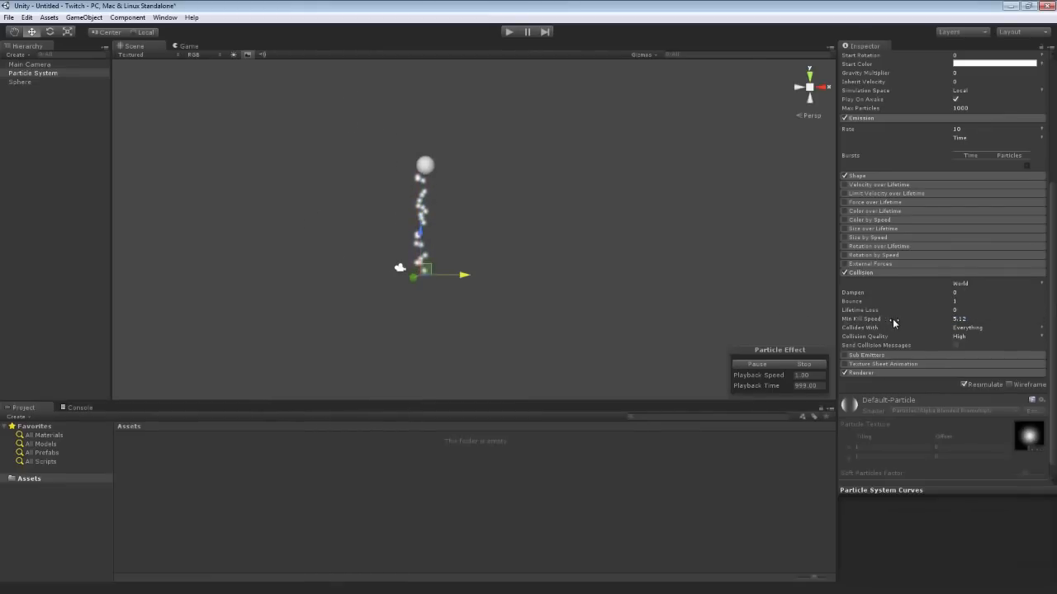
left_click(976, 320)
type("0")
key("Return")
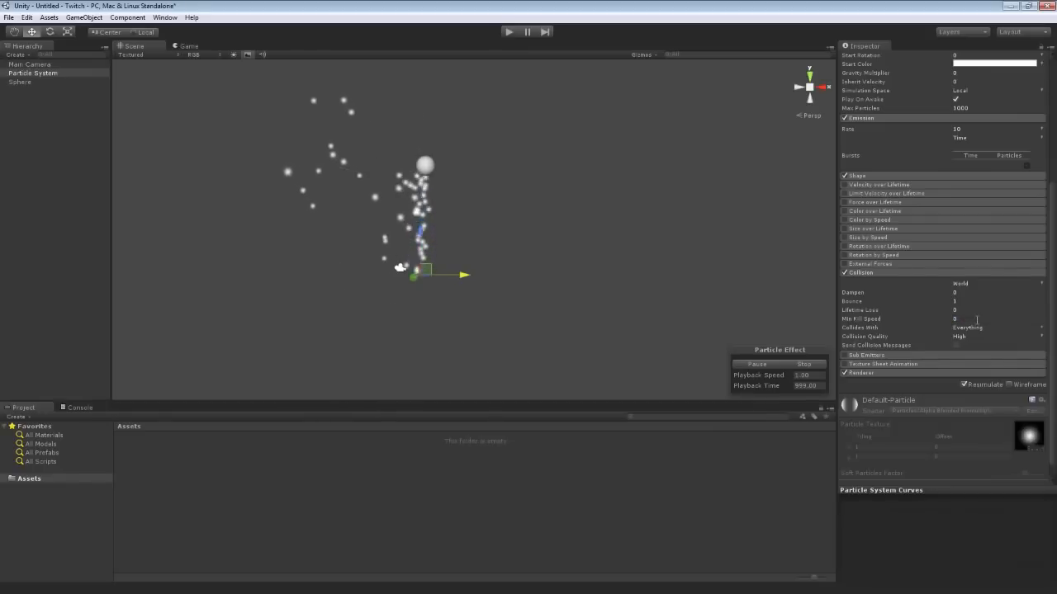
Review the layer options of the Collision module's Collides With setting, leaving the selection as it is
left_click(968, 329)
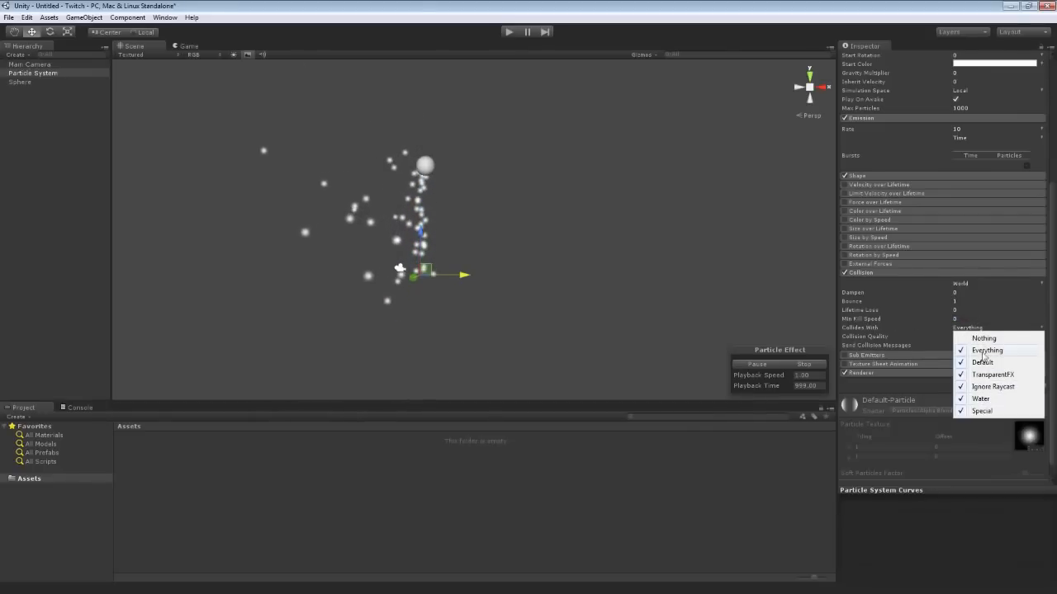
left_click(746, 279)
left_click(247, 144)
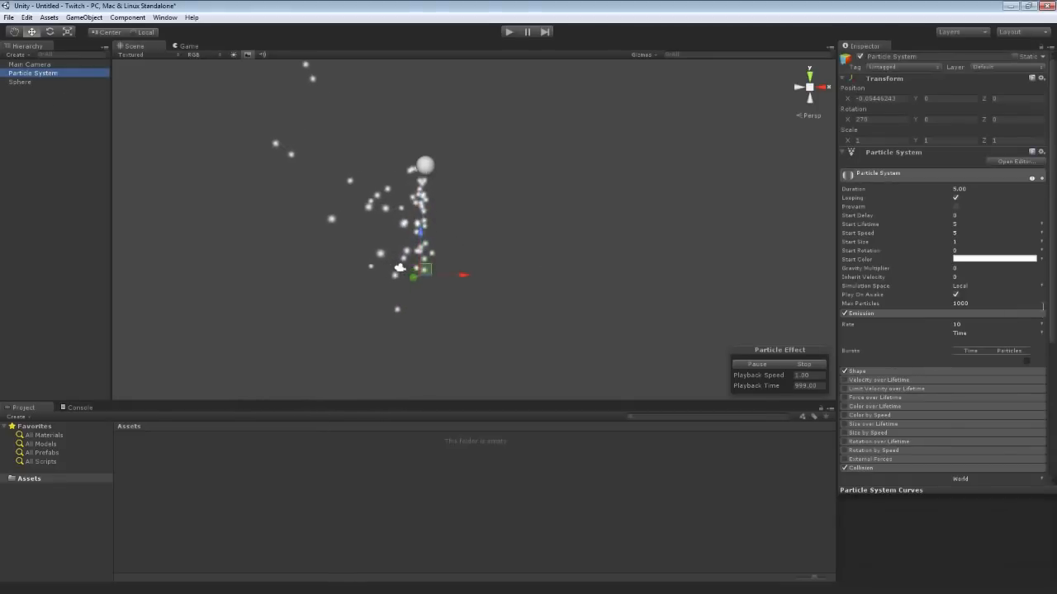
Try a Collision Quality of Low and return it to High, and switch Send Collision Messages on and off again
scroll(1054, 305, "down", 5)
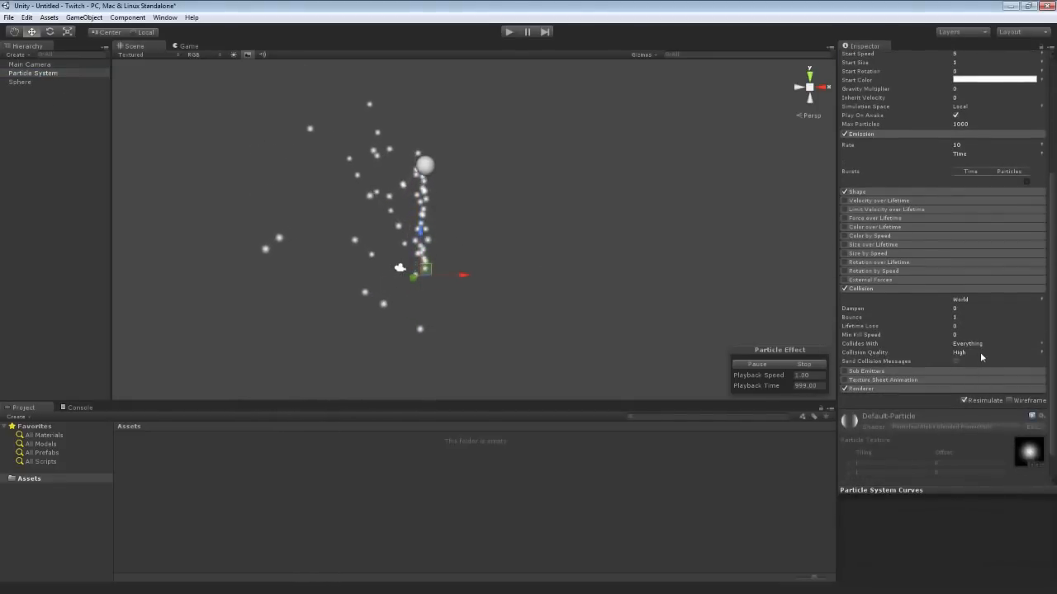
left_click(957, 353)
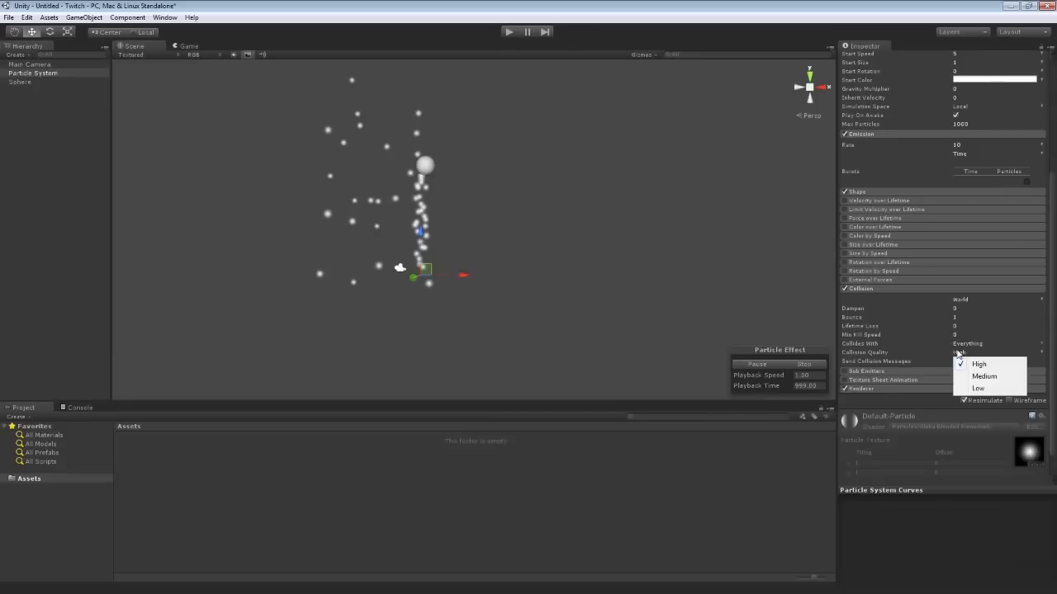
left_click(979, 388)
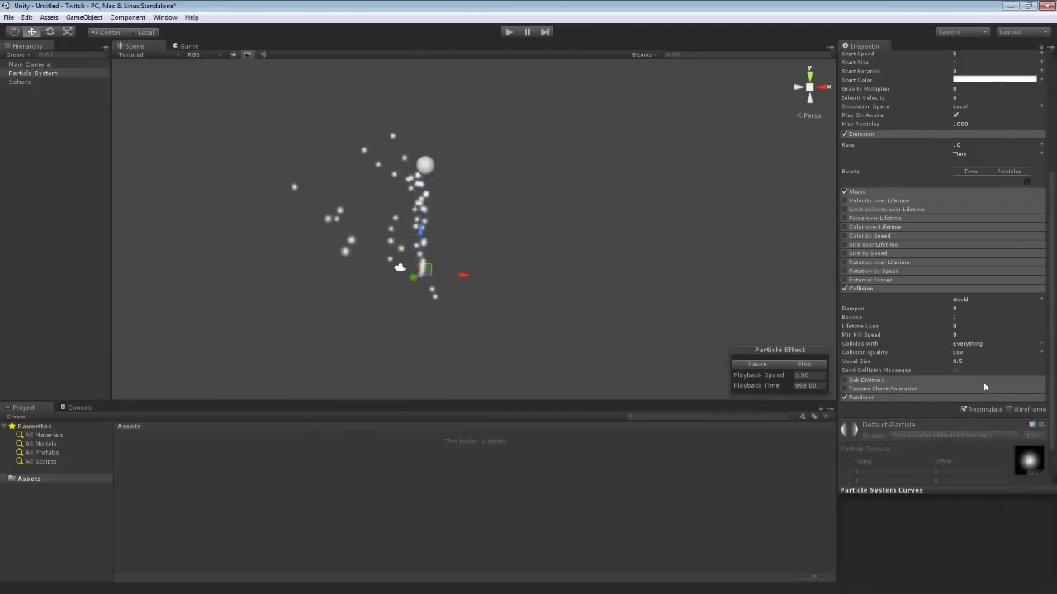
left_click(964, 357)
left_click(974, 364)
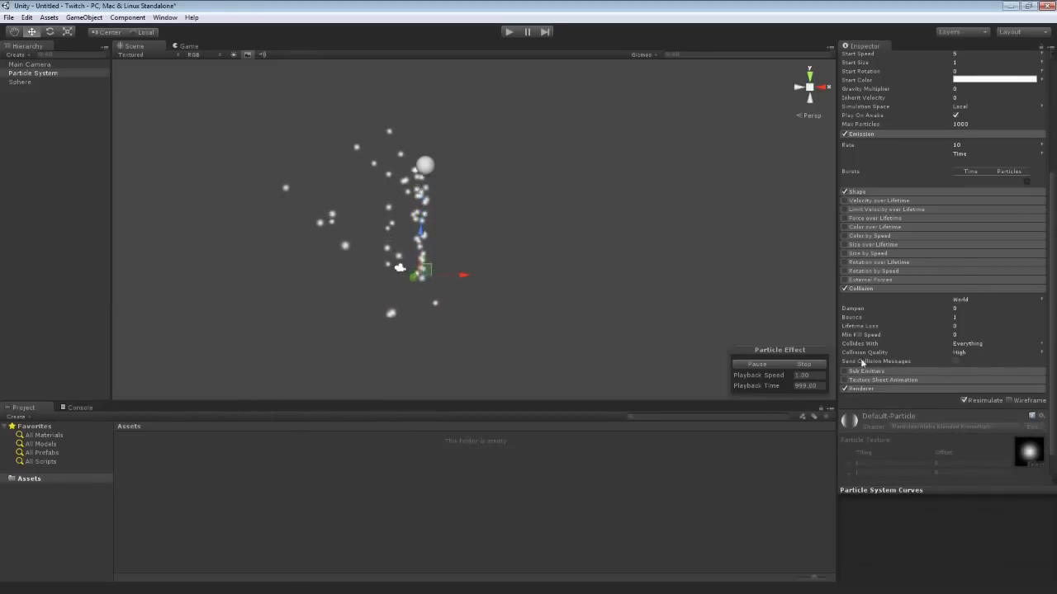
left_click(956, 360)
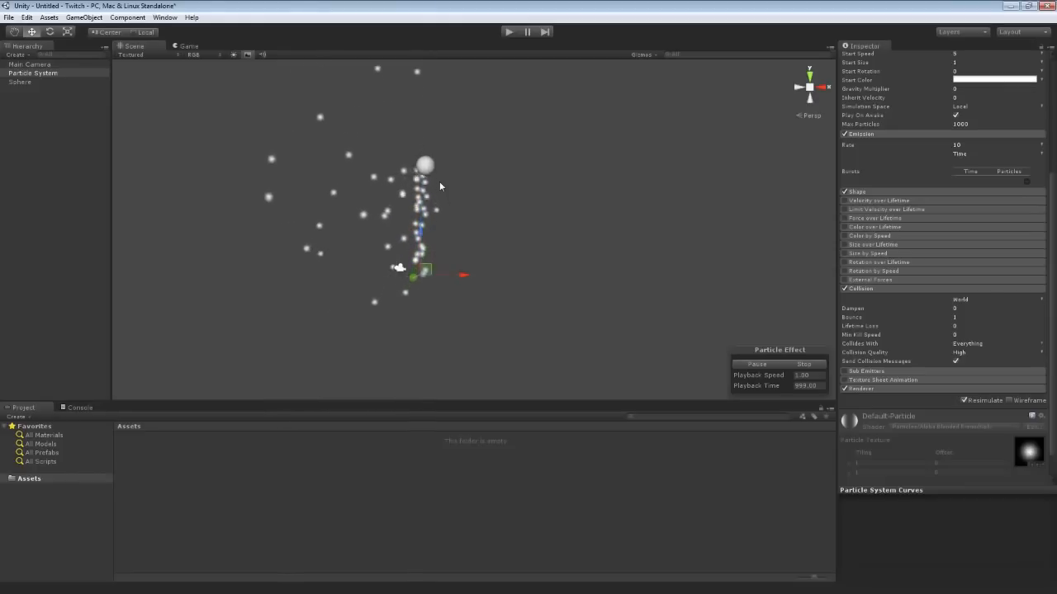
left_click(955, 361)
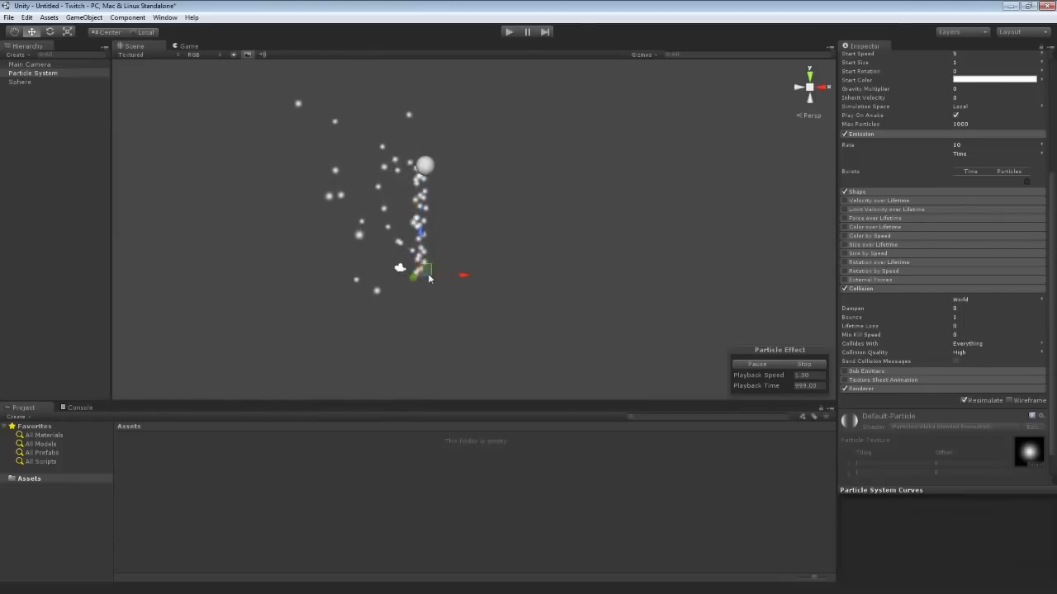
Move the sphere along X away from the particle stream and delete it
left_click(427, 167)
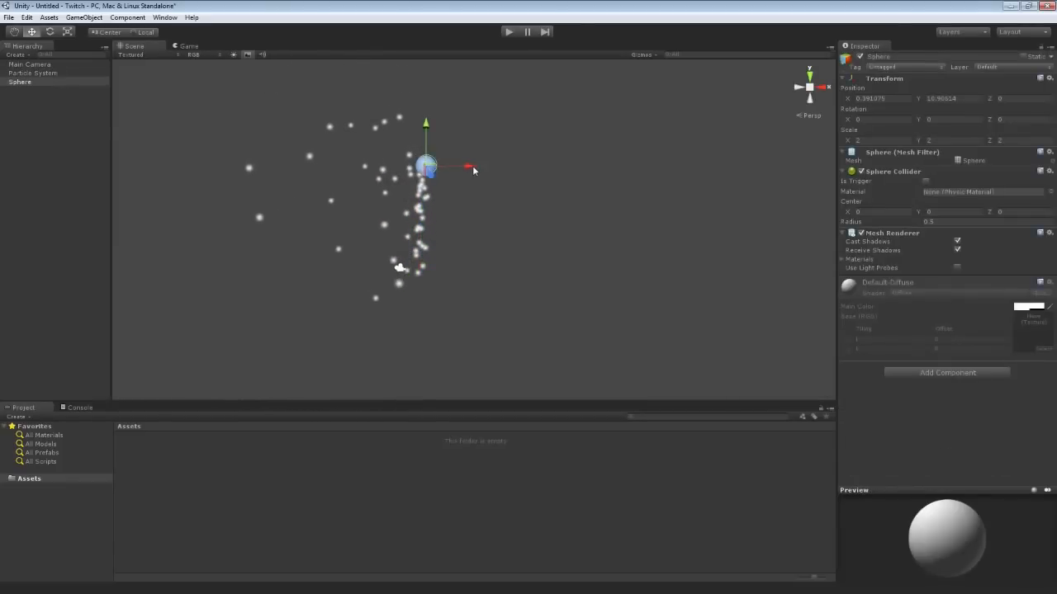
left_click(43, 74)
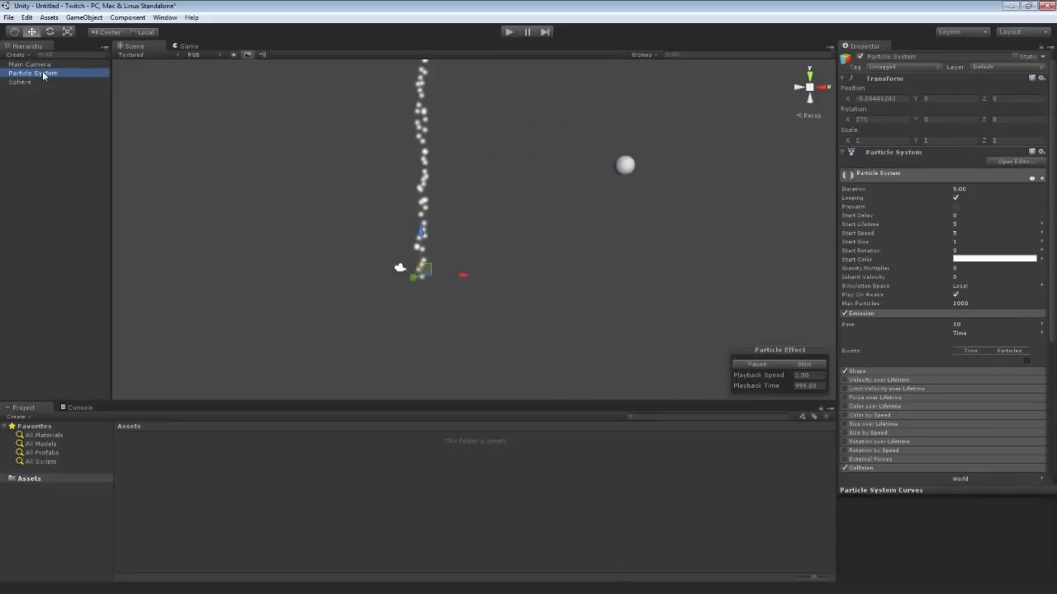
left_click(627, 166)
key("Delete")
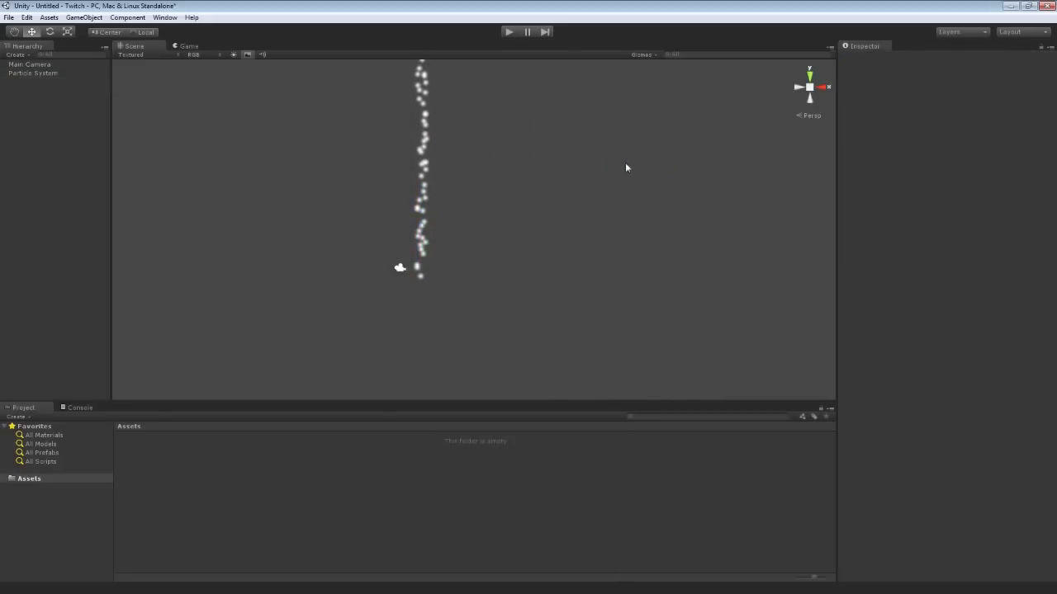
Switch the particle system's Collision module from World to Planes and create a new plane transform for it
left_click(44, 72)
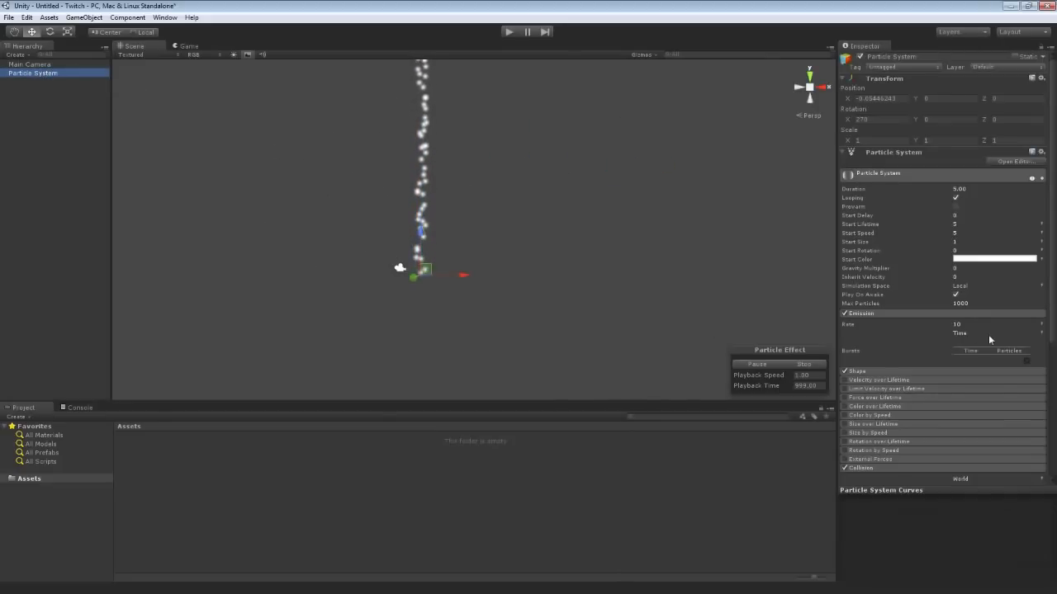
scroll(957, 347, "down", 5)
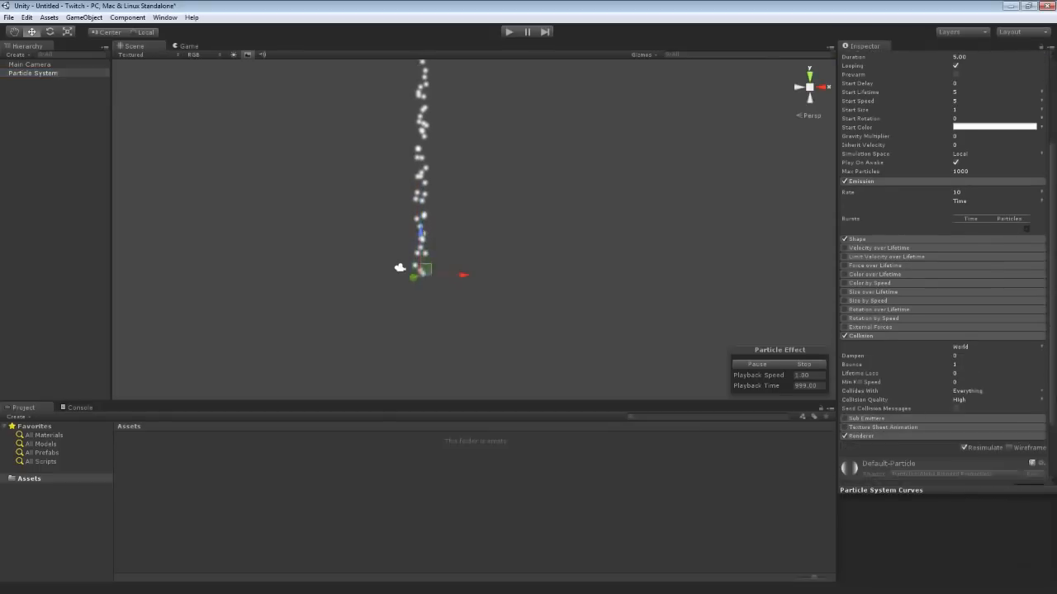
left_click(974, 356)
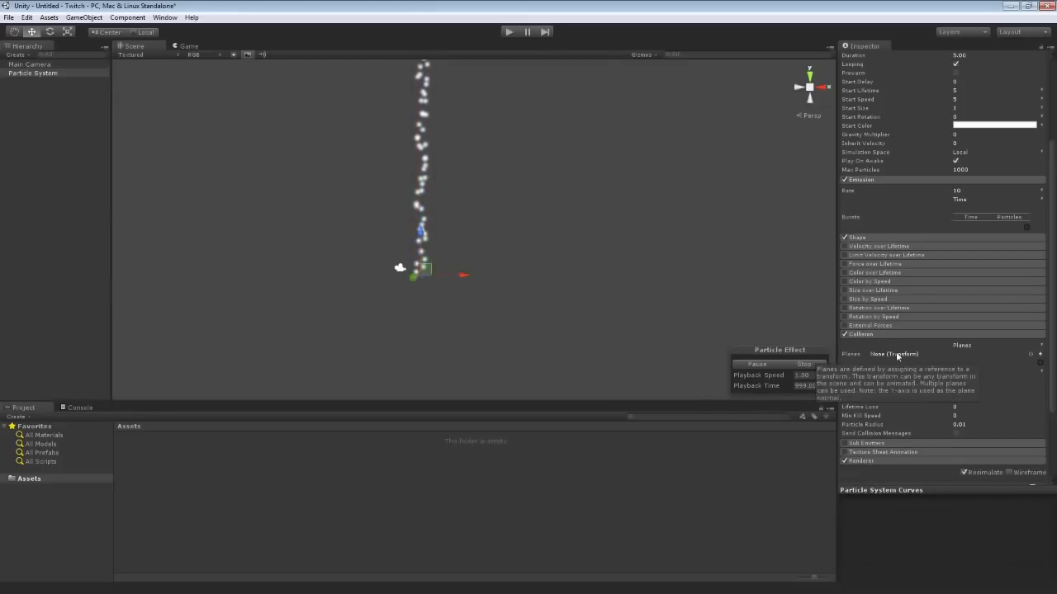
left_click(1031, 356)
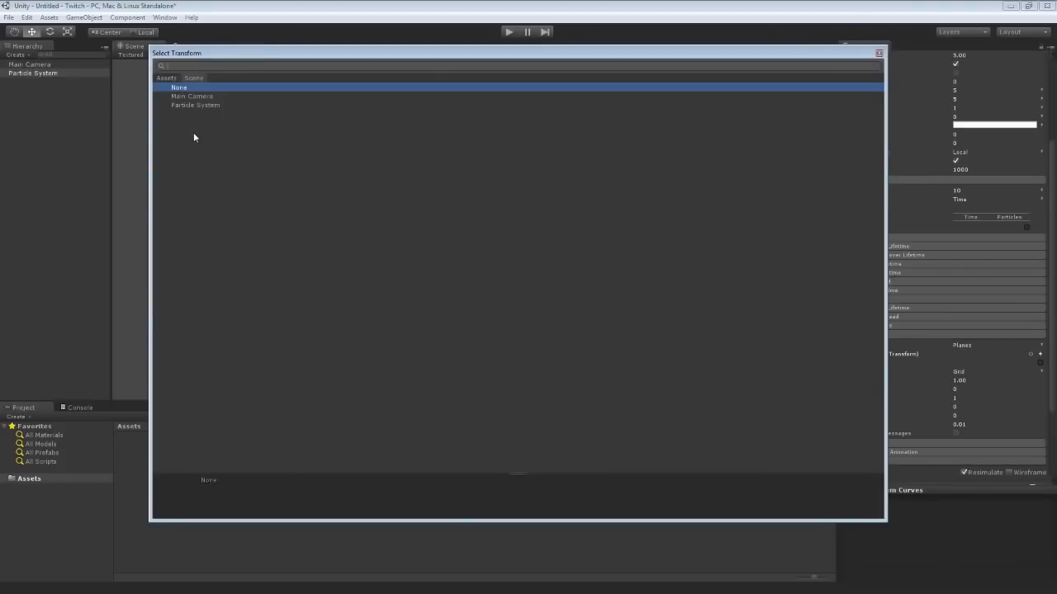
left_click(878, 54)
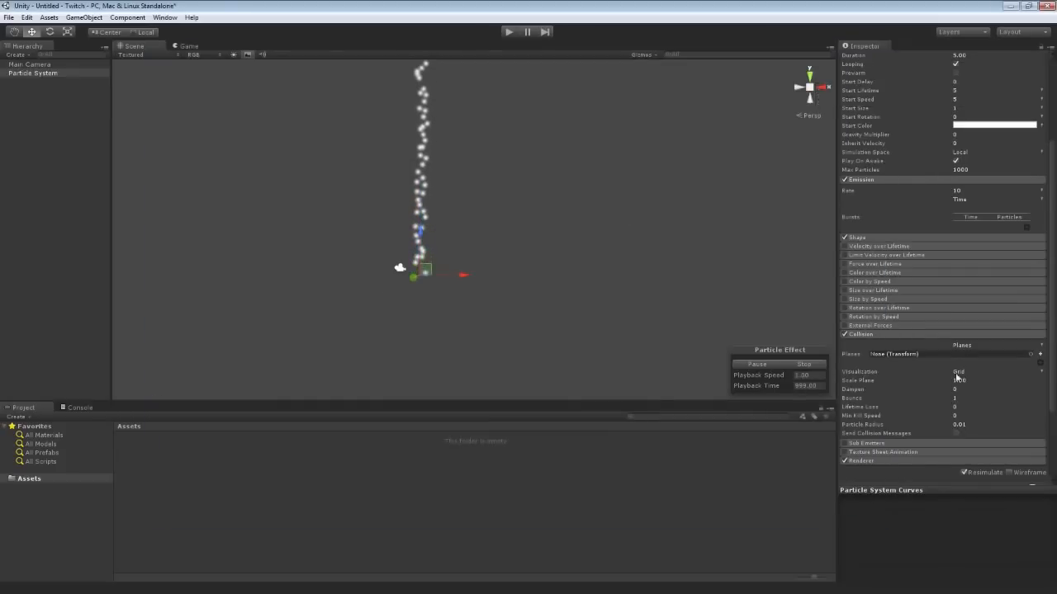
left_click(1040, 355)
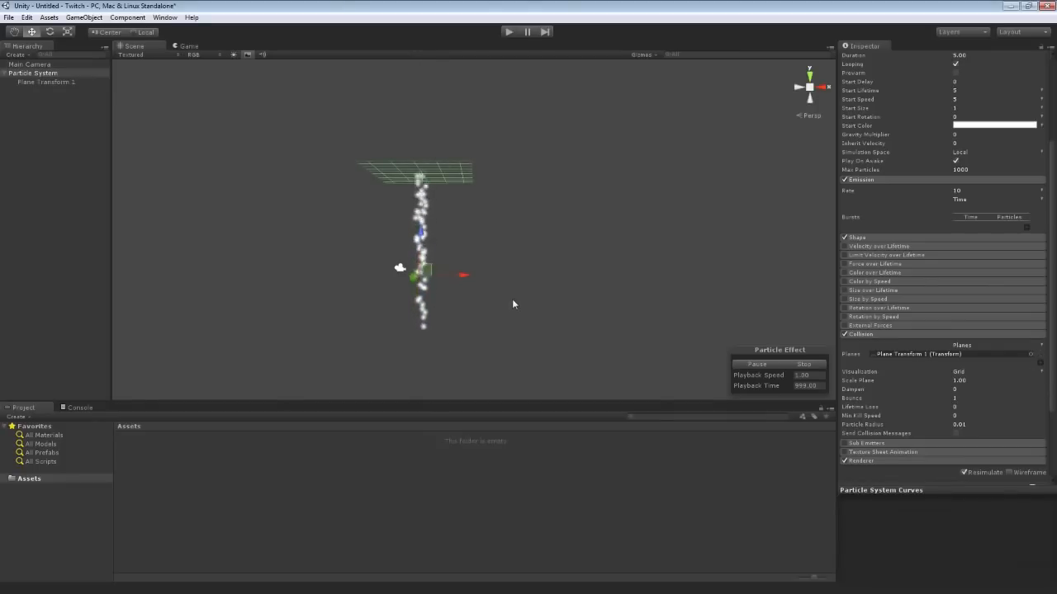
Rotate Plane Transform 1 to about -48.7° in Y to deflect the particles sideways, and reselect the particle system
left_click_drag(512, 304, 570, 283, "alt")
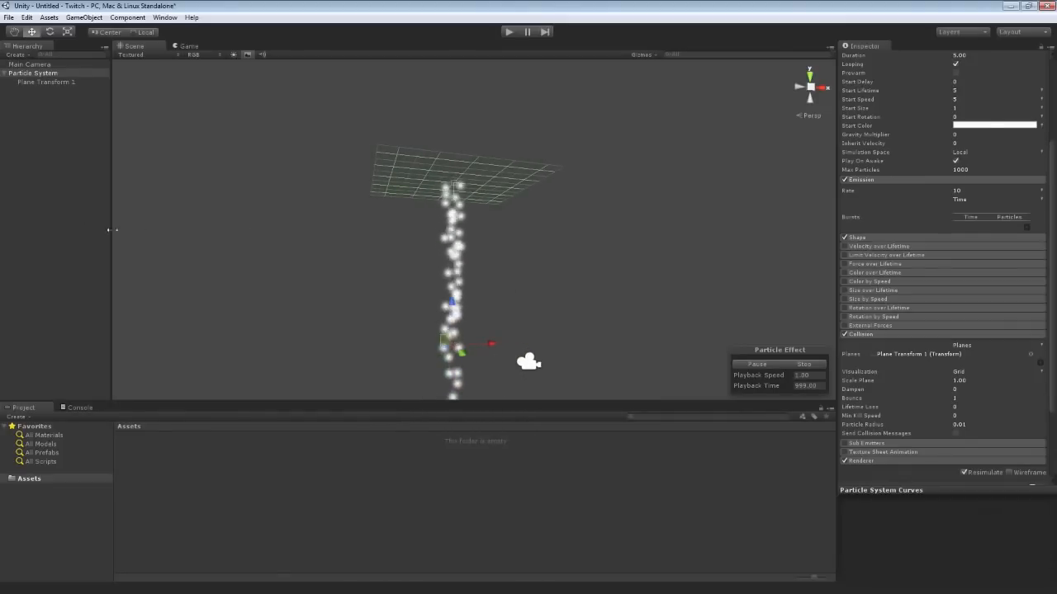
left_click(51, 66)
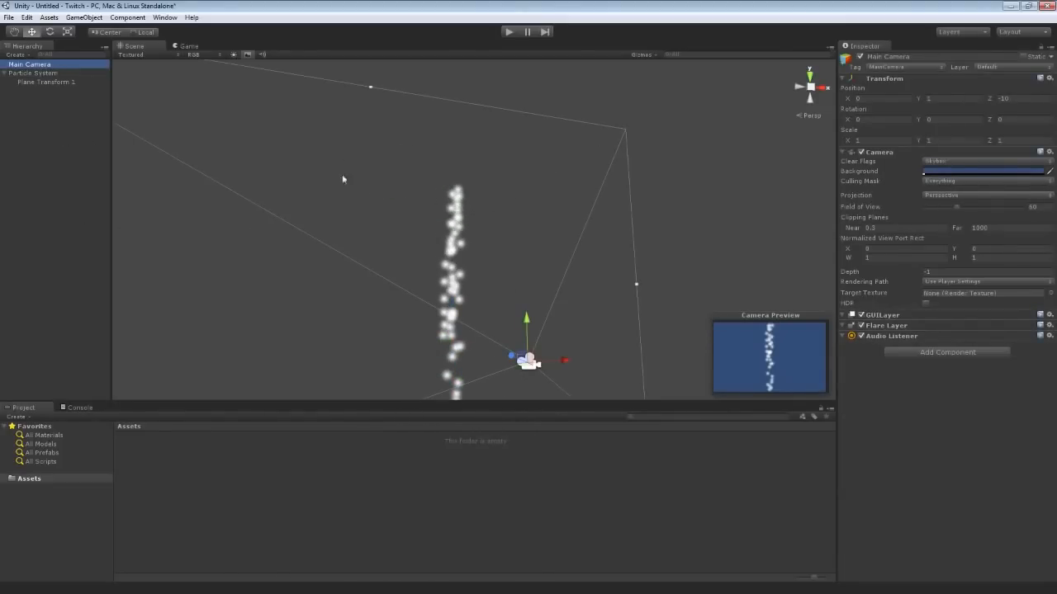
left_click(44, 77)
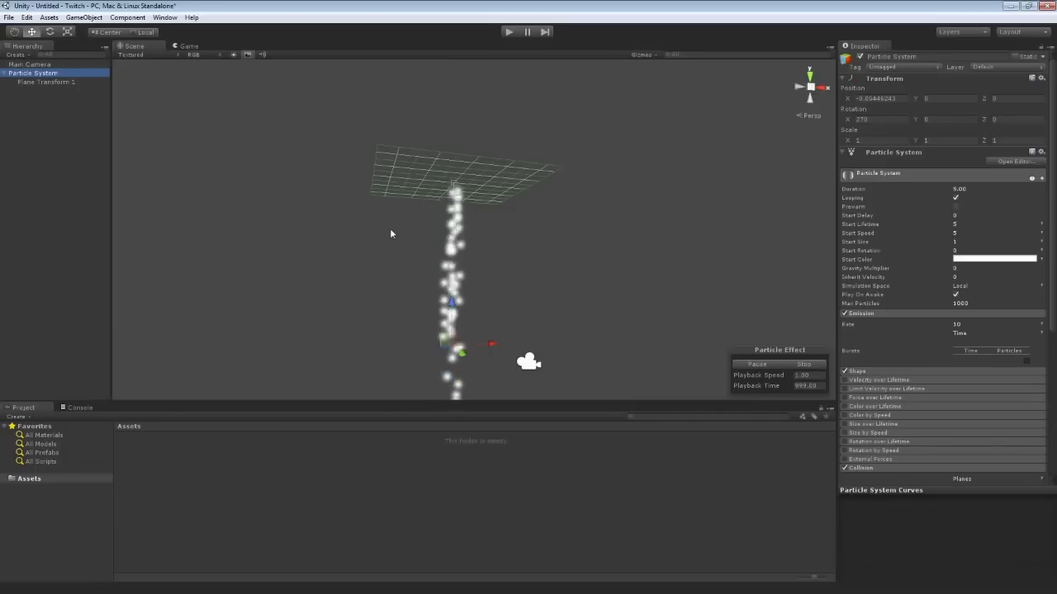
right_click_drag(391, 228, 338, 266)
left_click(45, 83)
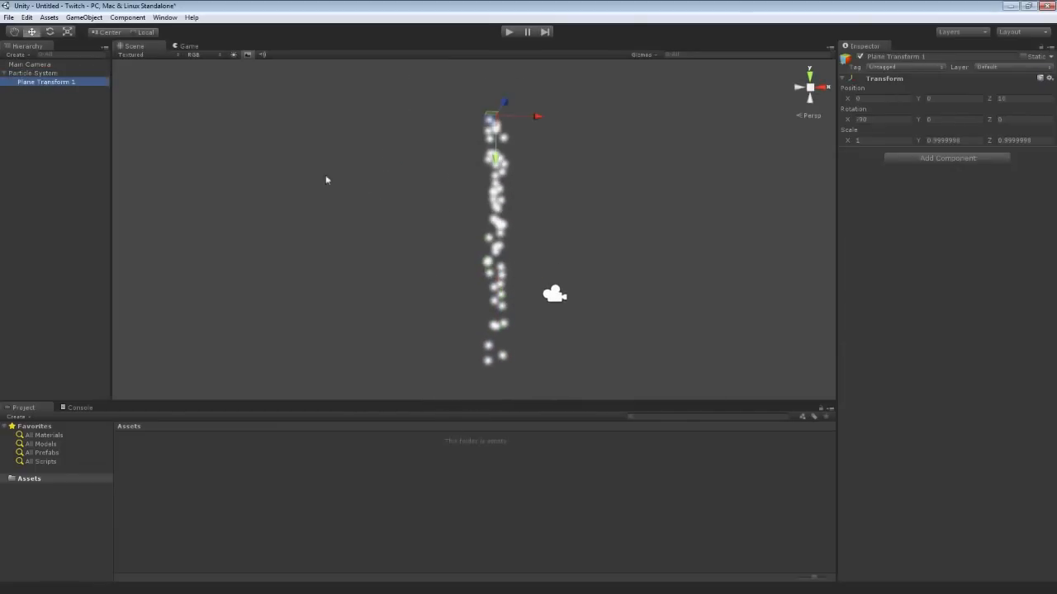
middle_click_drag(424, 182, 537, 149)
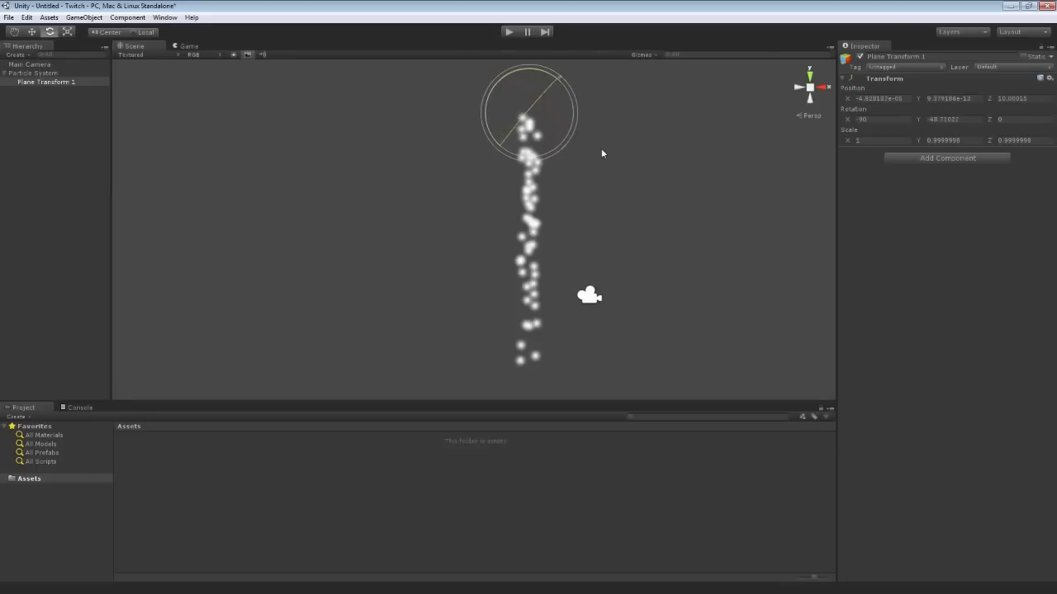
left_click(44, 75)
right_click_drag(286, 180, 282, 219)
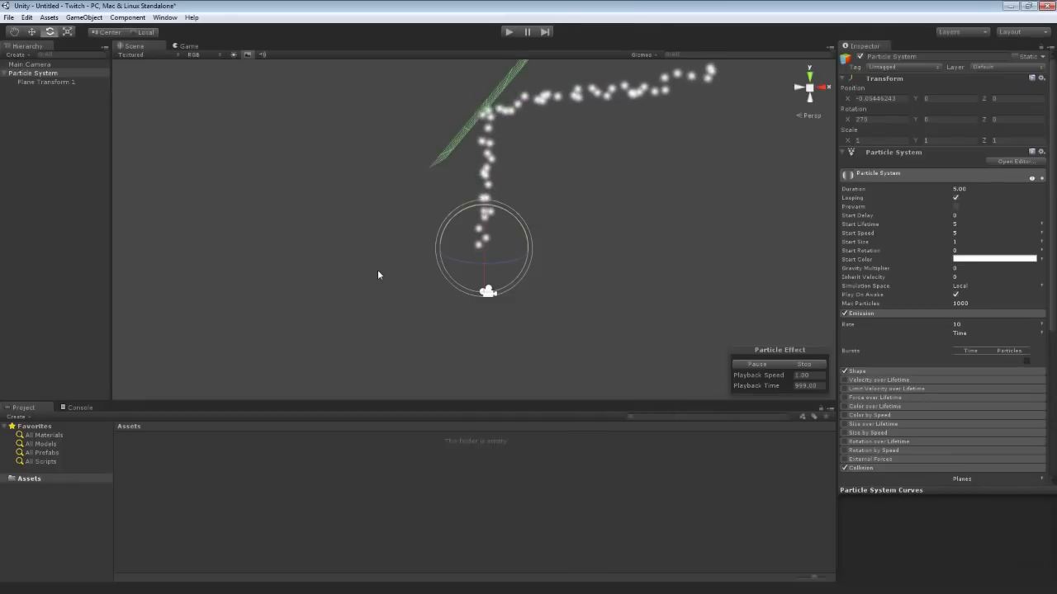
Add a second entry to the Collision module's Planes list and create a plane transform for it
scroll(1023, 330, "down", 8)
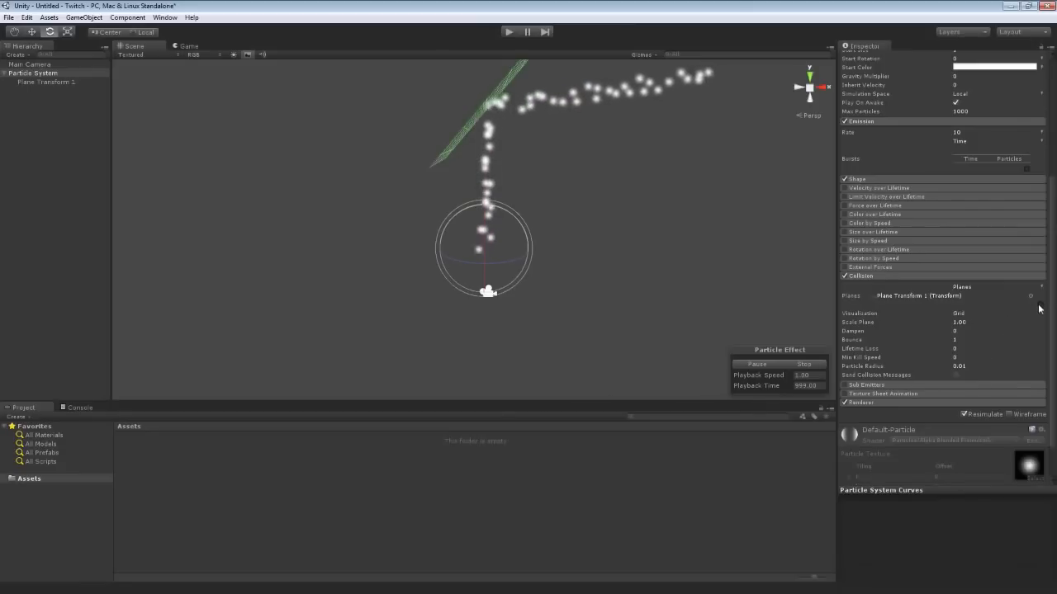
left_click(1039, 304)
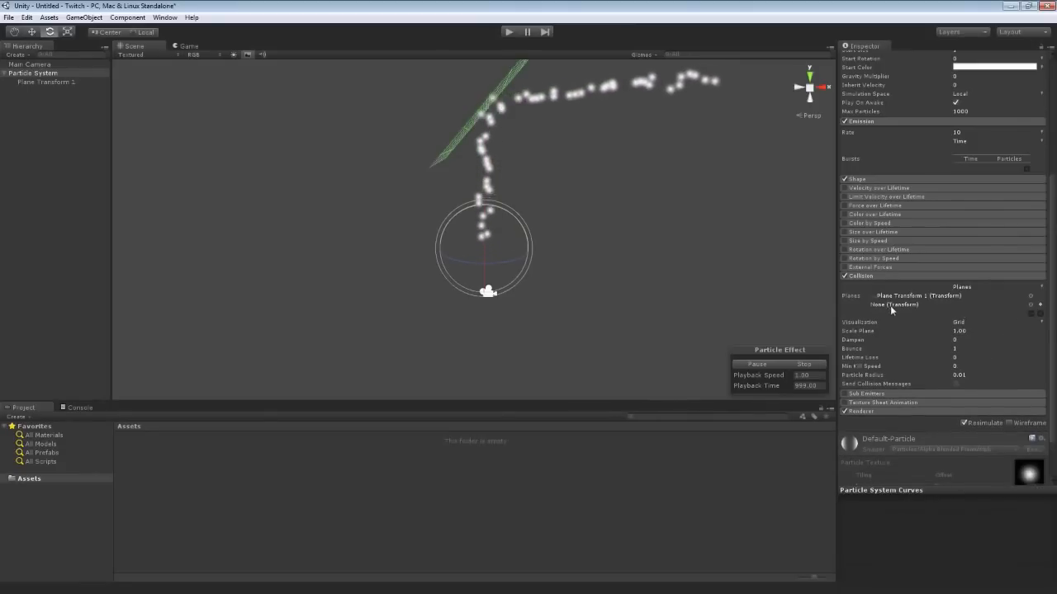
left_click(1040, 307)
Move Plane Transform 2 to about X 6.6 and tilt it opposite to the first plane to deflect the particles downward
left_click(472, 85)
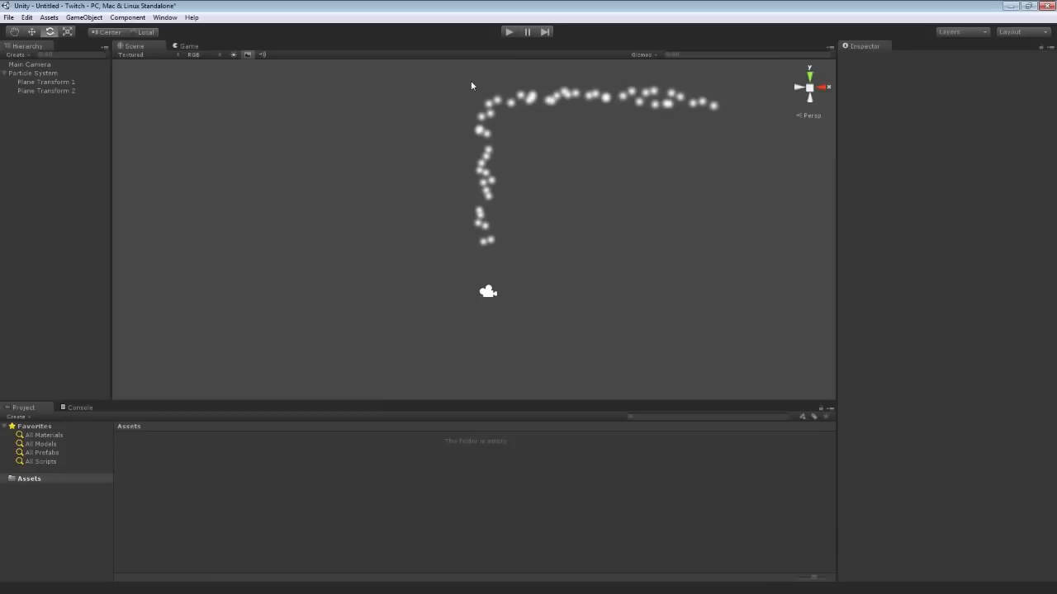
left_click(78, 90)
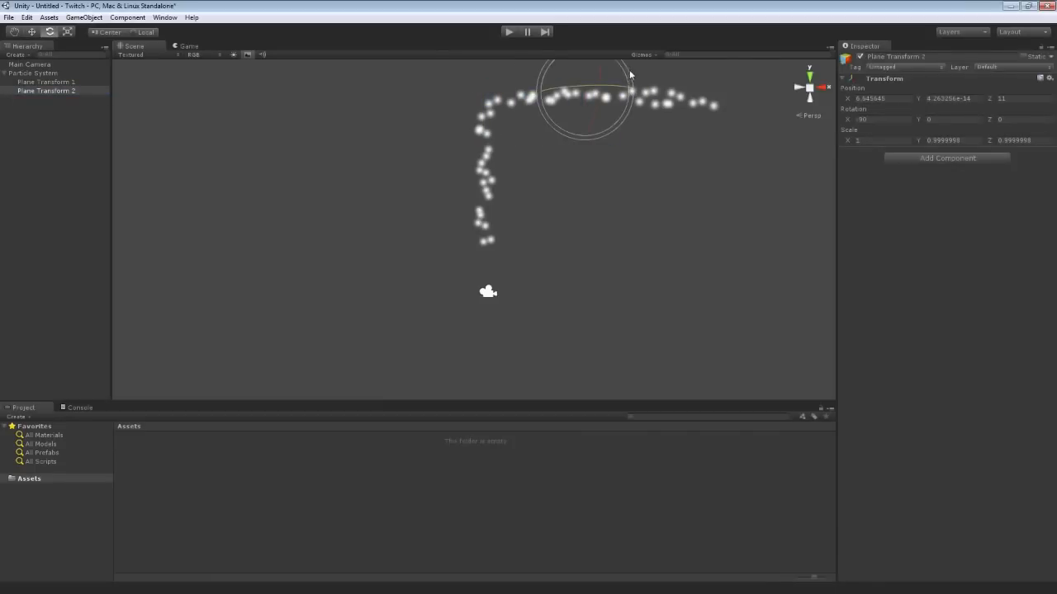
left_click(53, 74)
mouse_move(276, 259)
left_mouse_down("alt")
mouse_move(239, 201)
mouse_move(156, 213)
mouse_move(267, 250)
left_mouse_up("alt")
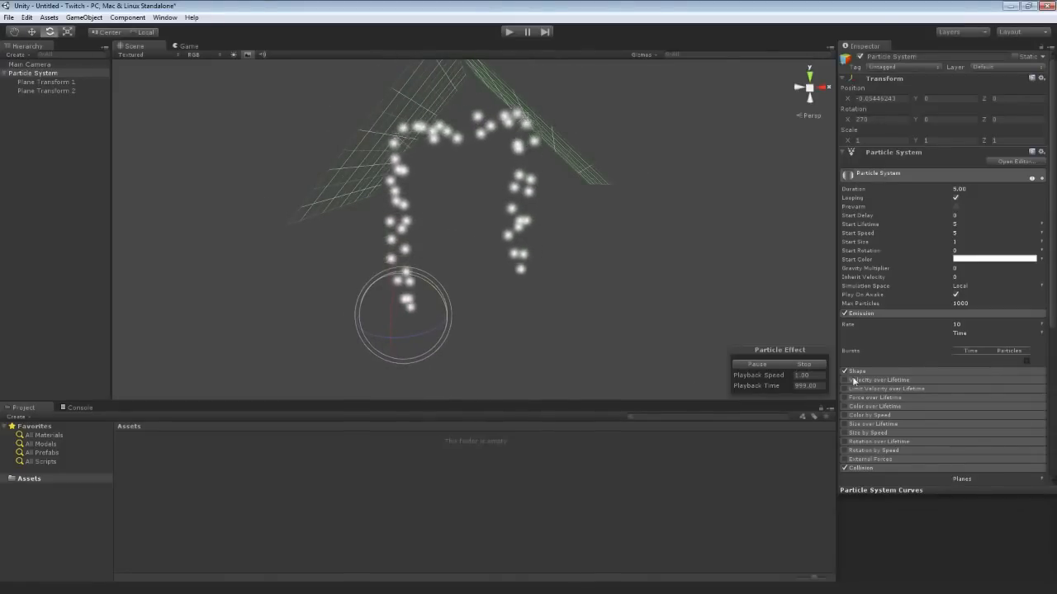
Try a Collision Bounce of 2 for the planes and reset it to 1
scroll(908, 380, "down", 5)
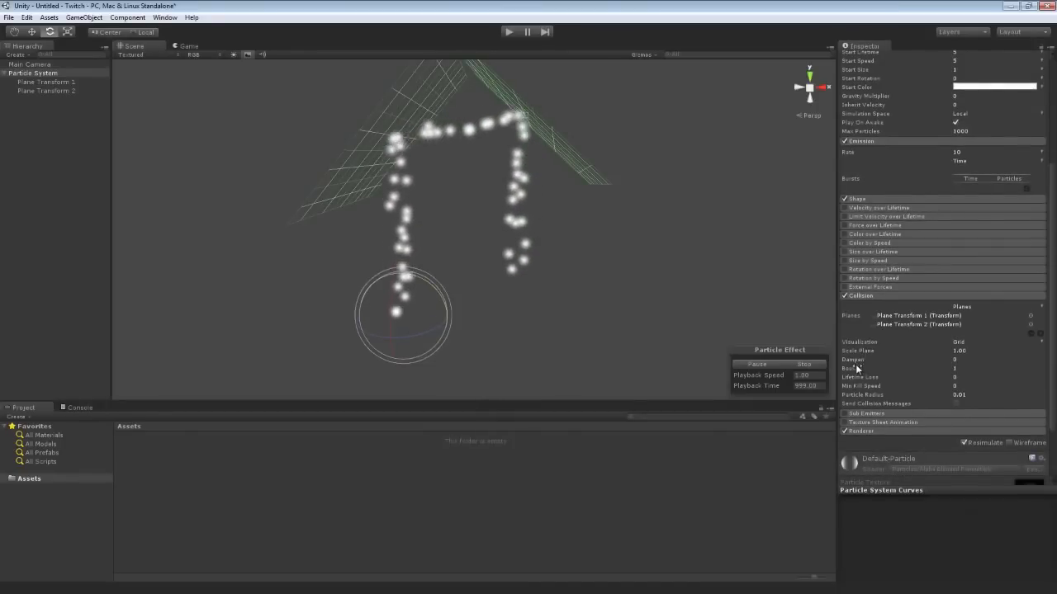
left_click_drag(864, 369, 896, 363)
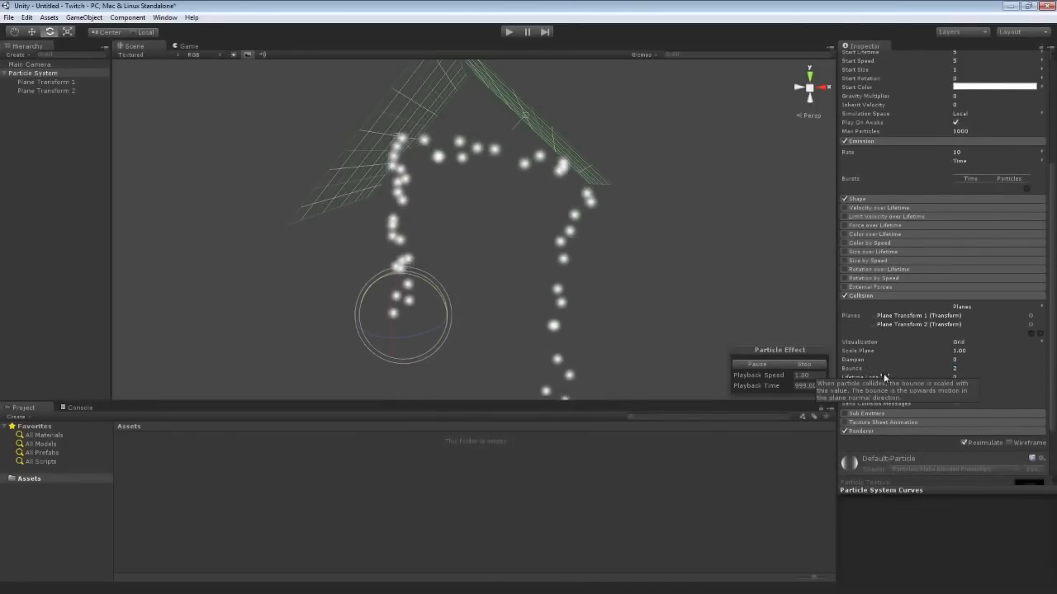
left_click(961, 369)
type("1")
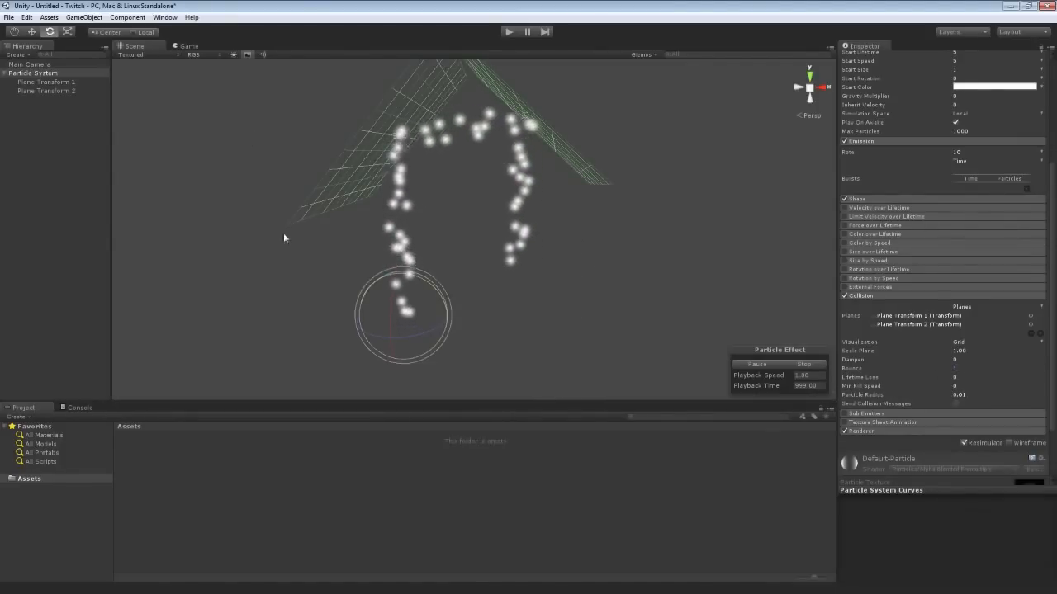
Move the Main Camera to about Y 7.4 and Z -15.4 to frame the bouncing particles, and play the scene
left_click(30, 64)
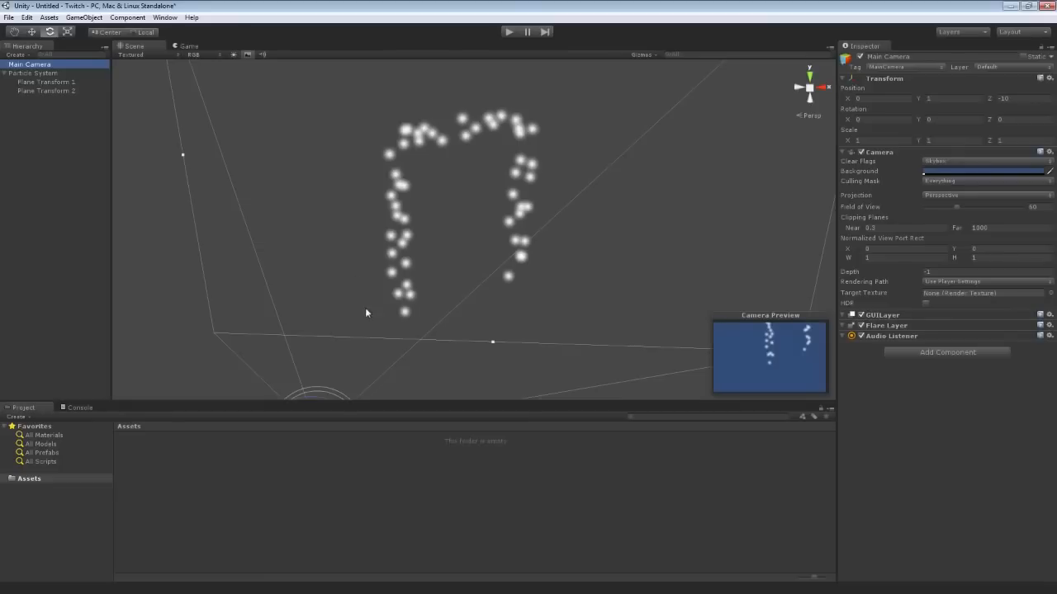
key("w")
key("f")
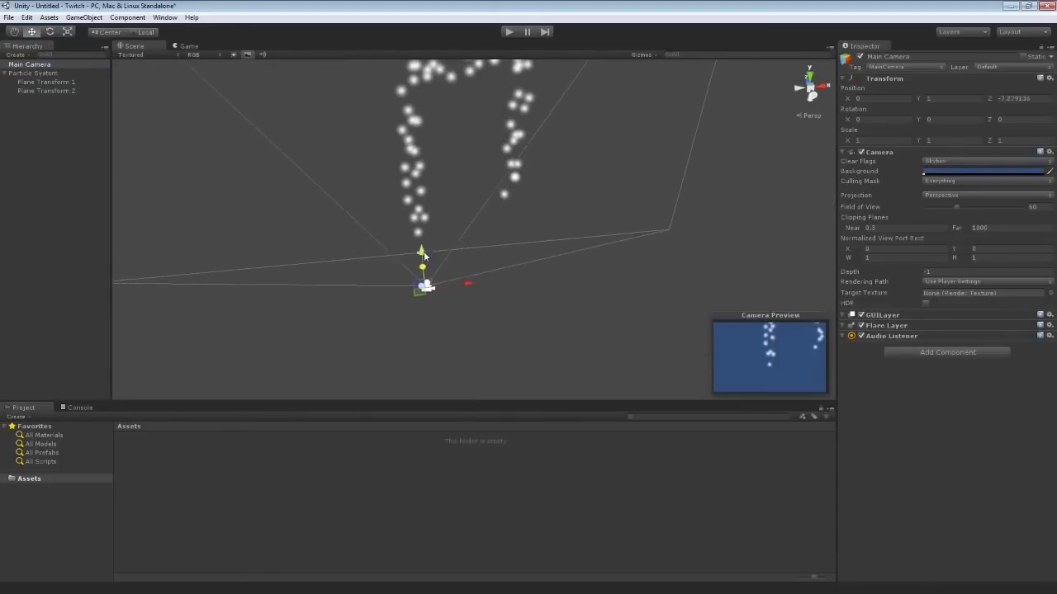
left_click_drag(423, 257, 536, 240)
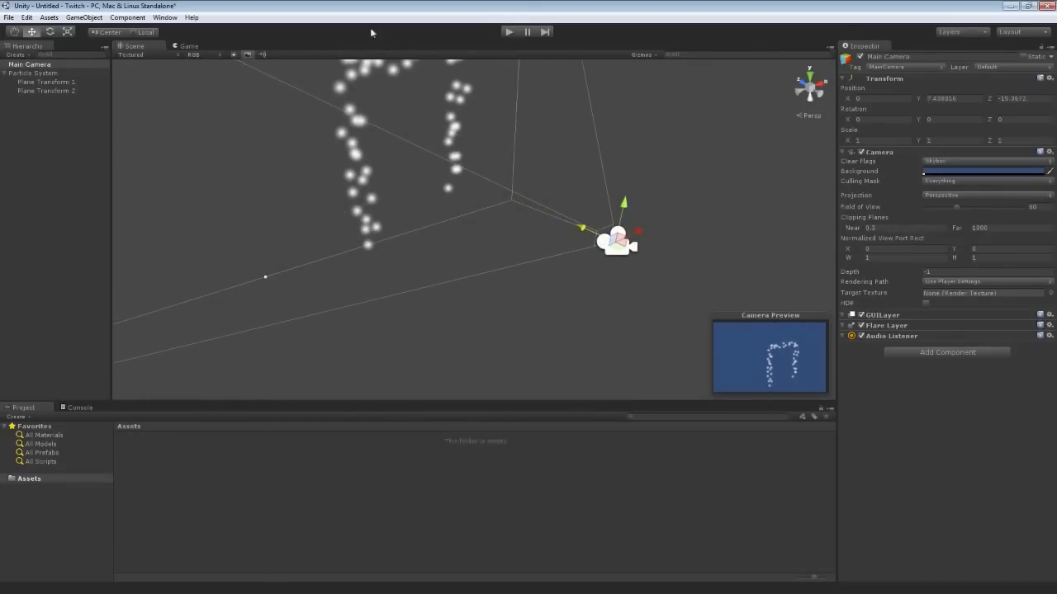
left_click(509, 32)
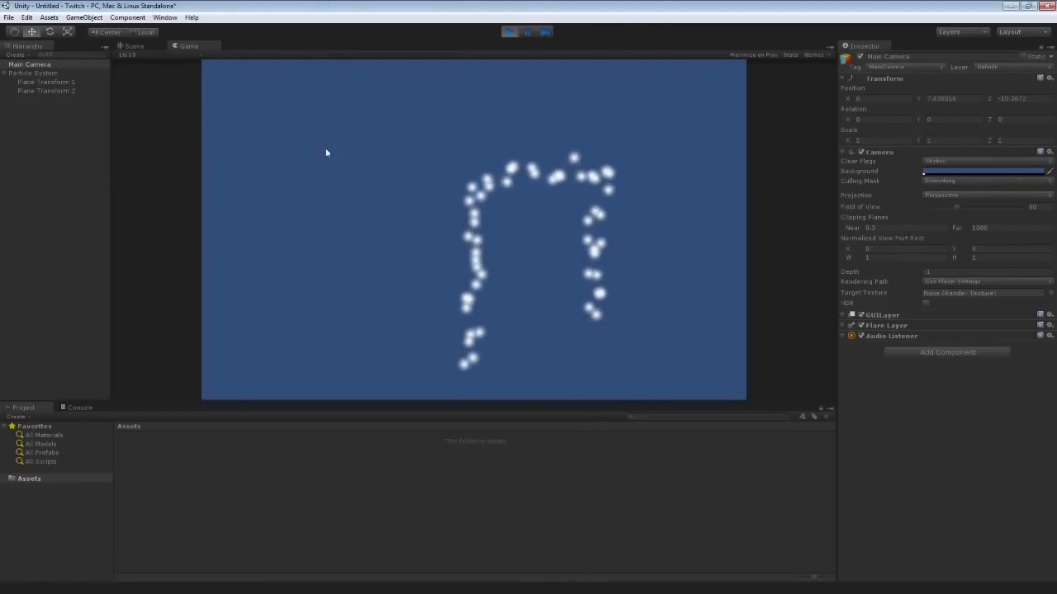
Stop the scene and examine the particle stream bouncing between the two collision planes in the Scene view
left_click(508, 32)
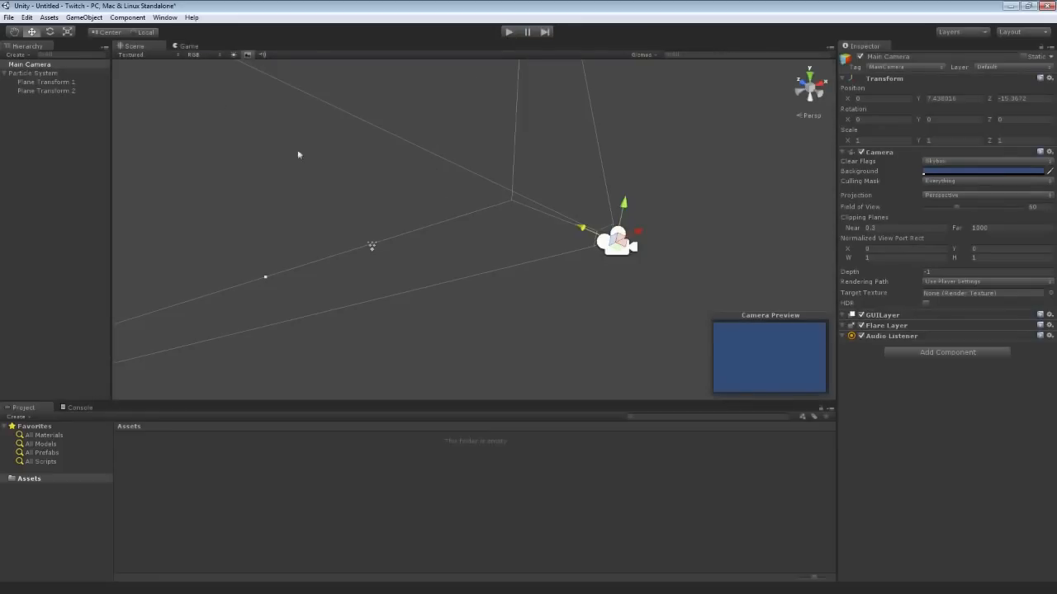
left_click(189, 46)
left_click(135, 47)
left_click(50, 74)
left_click_drag(176, 114, 566, 135, "alt")
left_click(566, 136)
left_click(49, 91)
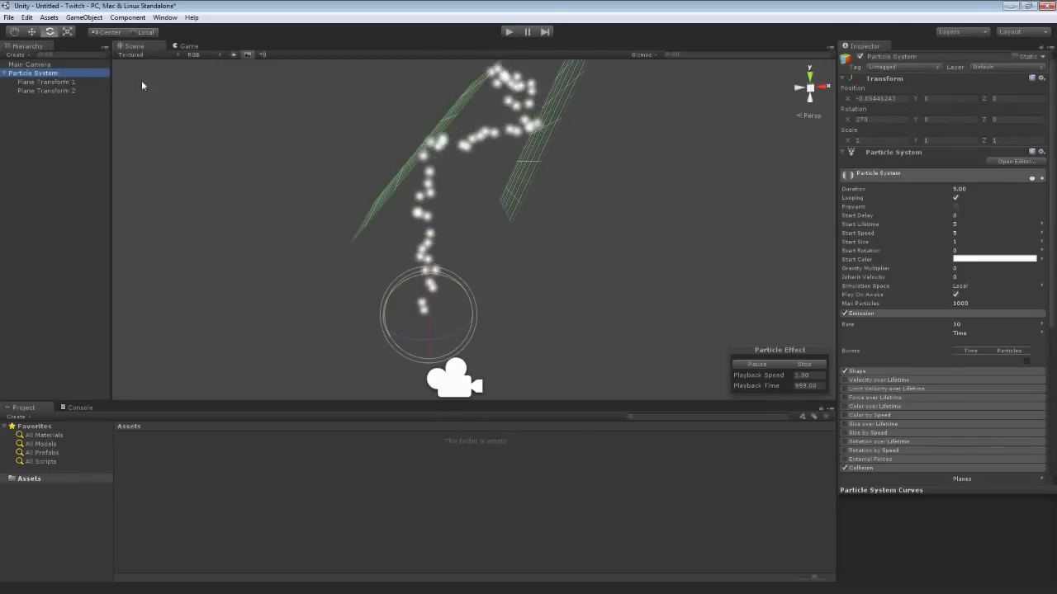
left_click_drag(141, 80, 243, 108, "alt")
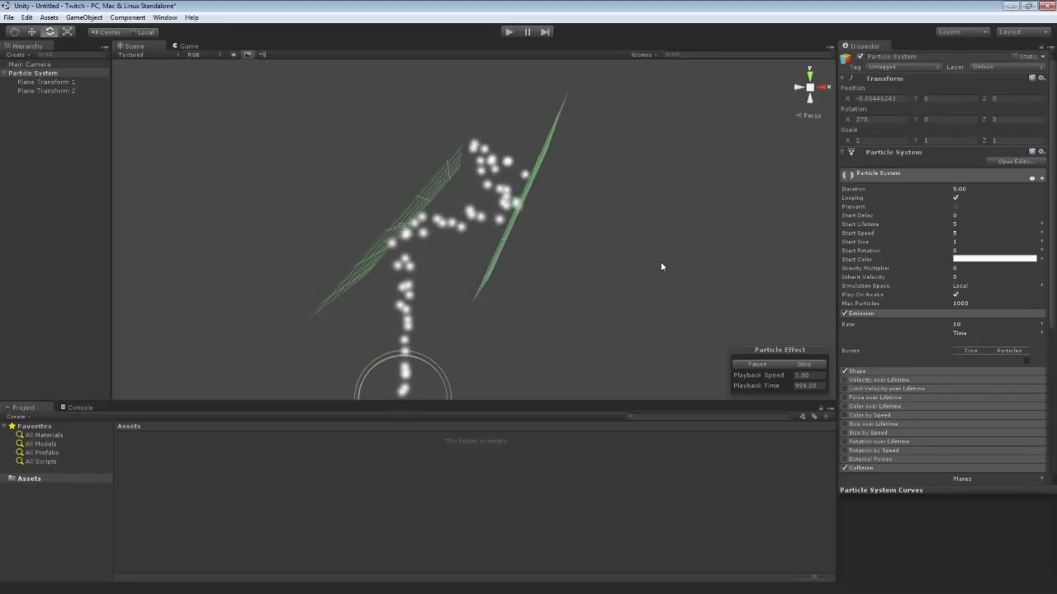
right_click_drag(619, 257, 642, 284)
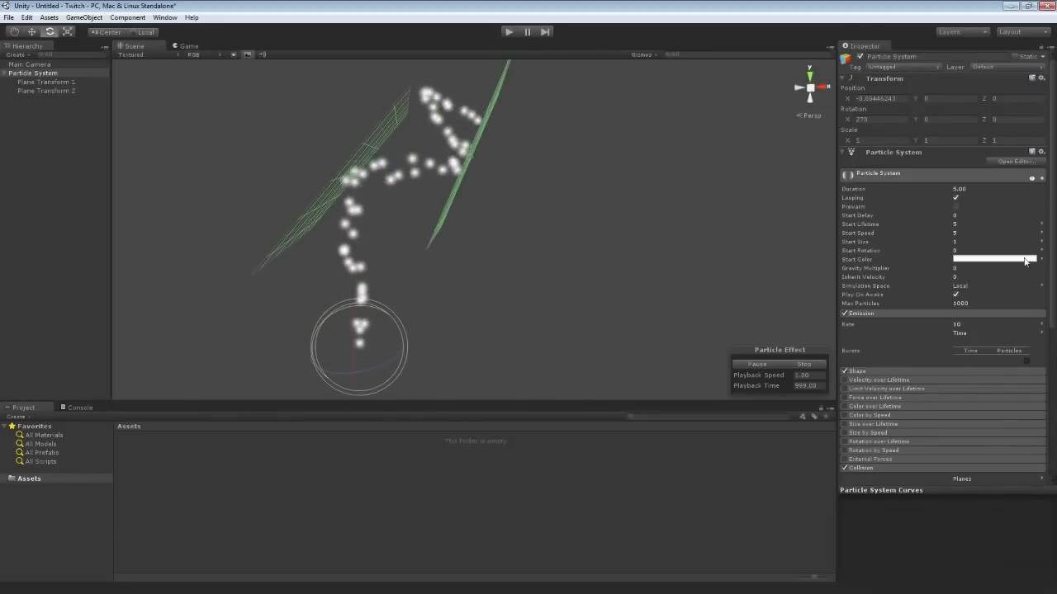
Remove the second entry from the Particle System's Collision Planes list and clear the first one to None
scroll(1052, 232, "down", 5)
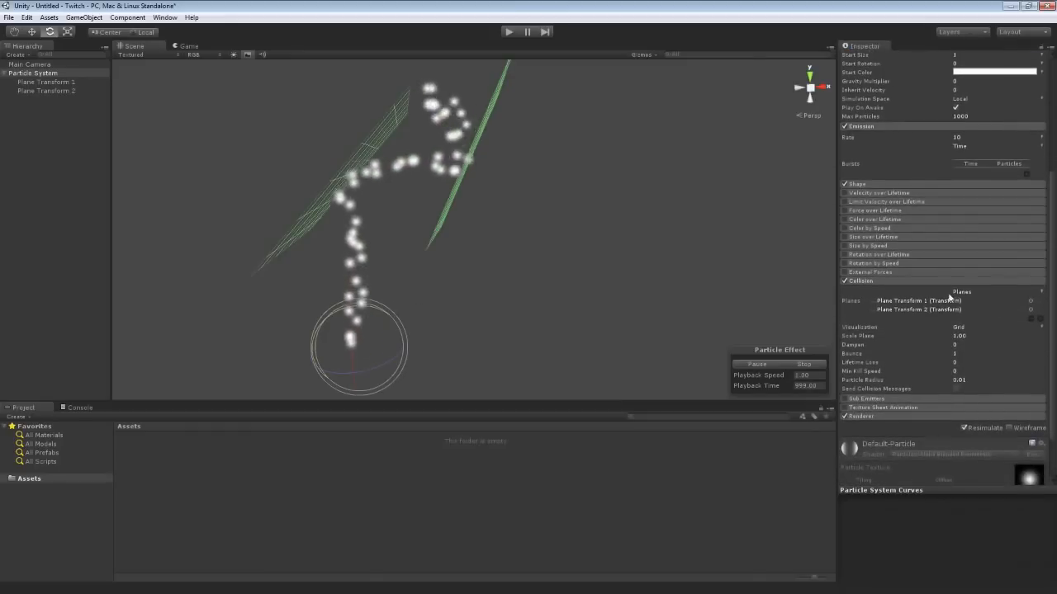
left_click(1033, 320)
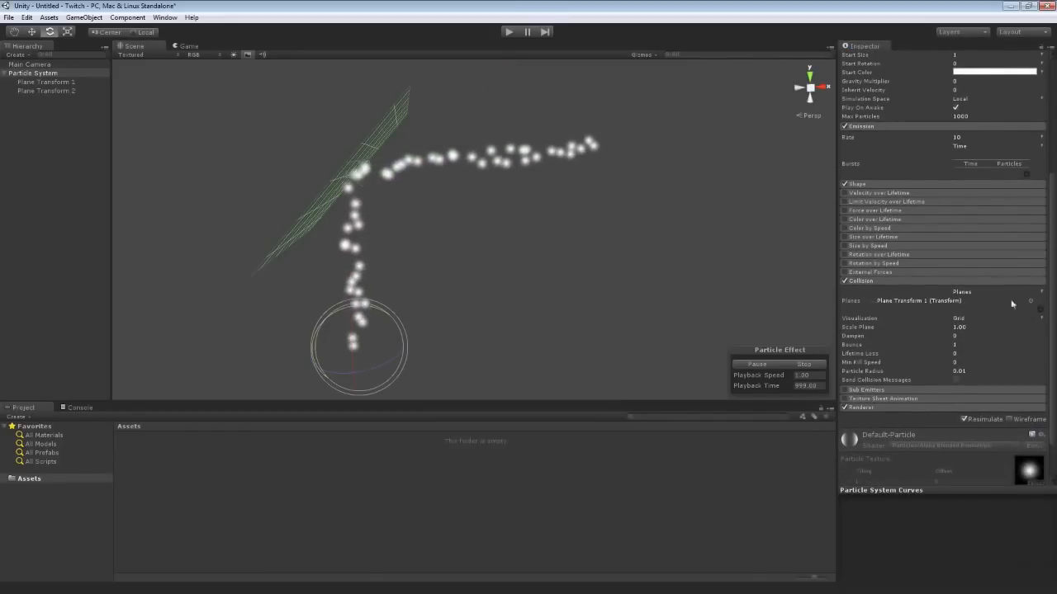
left_click(934, 300)
key("Delete")
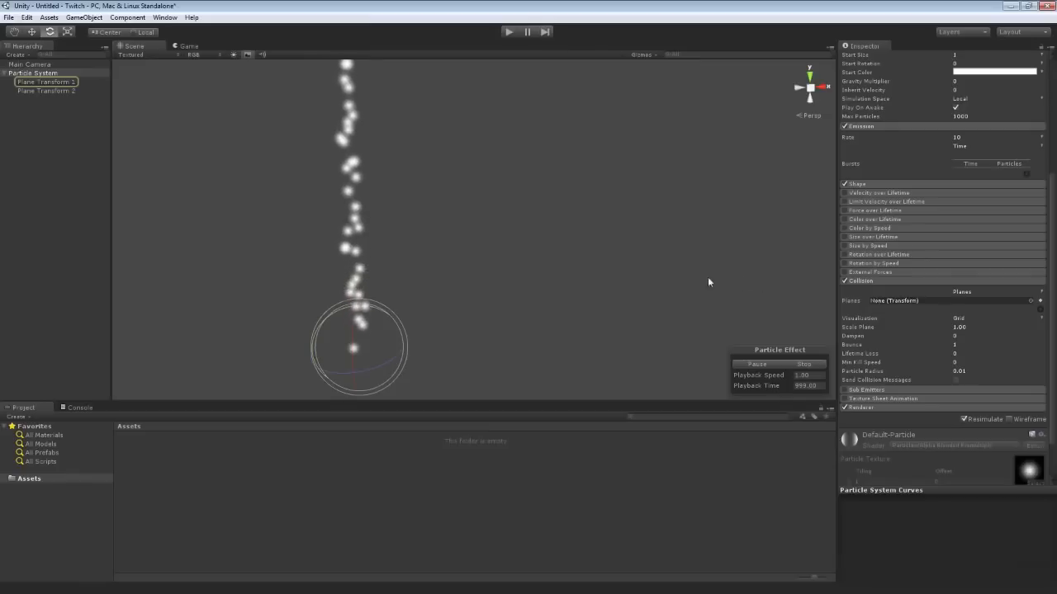
Delete both Plane Transform objects from under the Particle System and reselect the Particle System
left_click(43, 81)
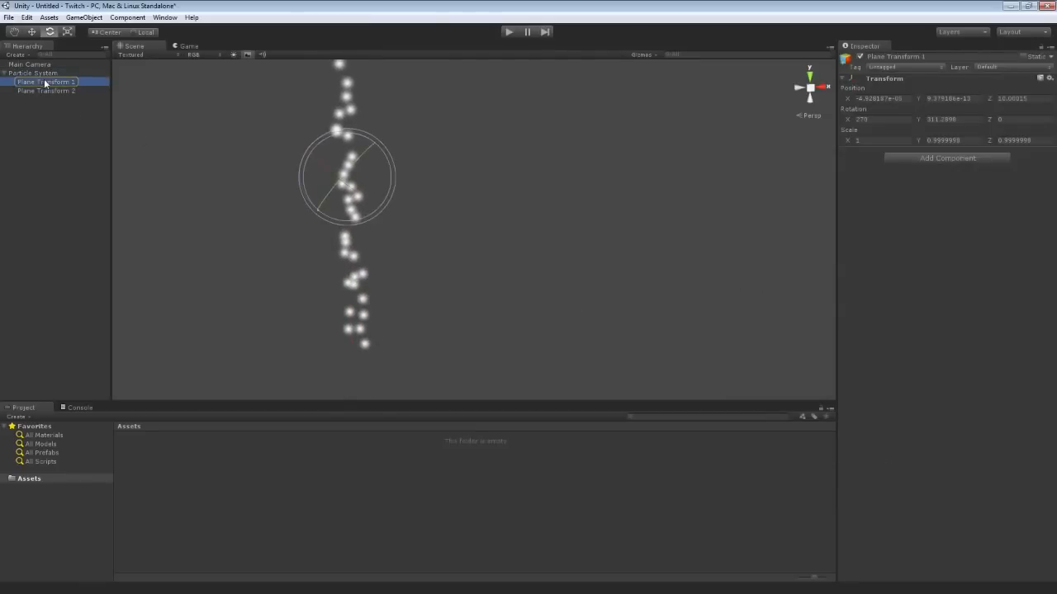
key("Delete")
left_click(51, 82)
key("Delete")
left_click(28, 74)
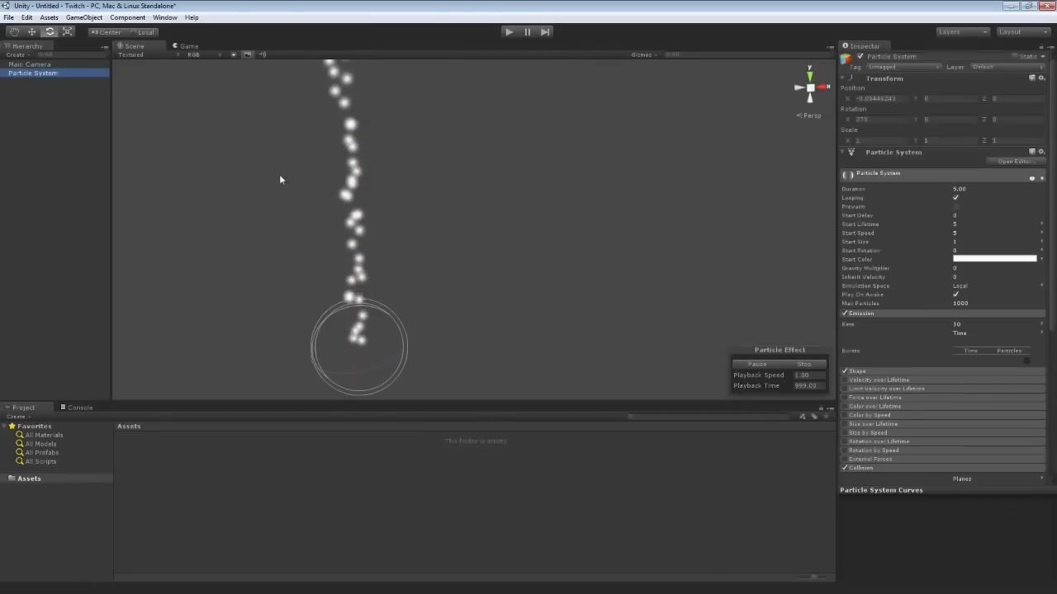
left_click_drag(280, 176, 572, 211, "alt")
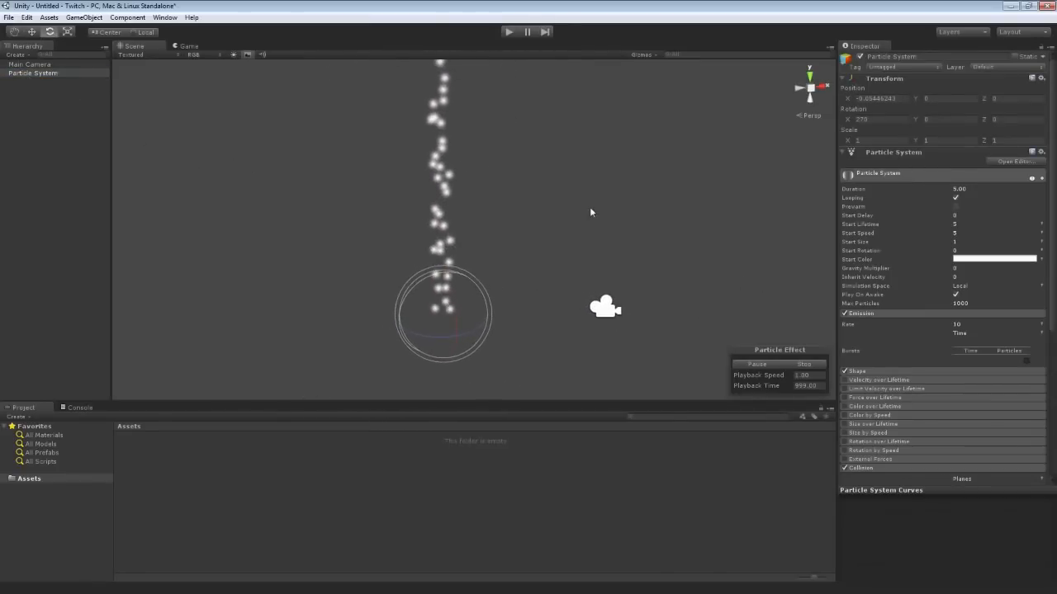
Disable and collapse the Collision module, then expand and enable the Sub Emitters module of the Particle System
left_click_drag(1049, 263, 1051, 409)
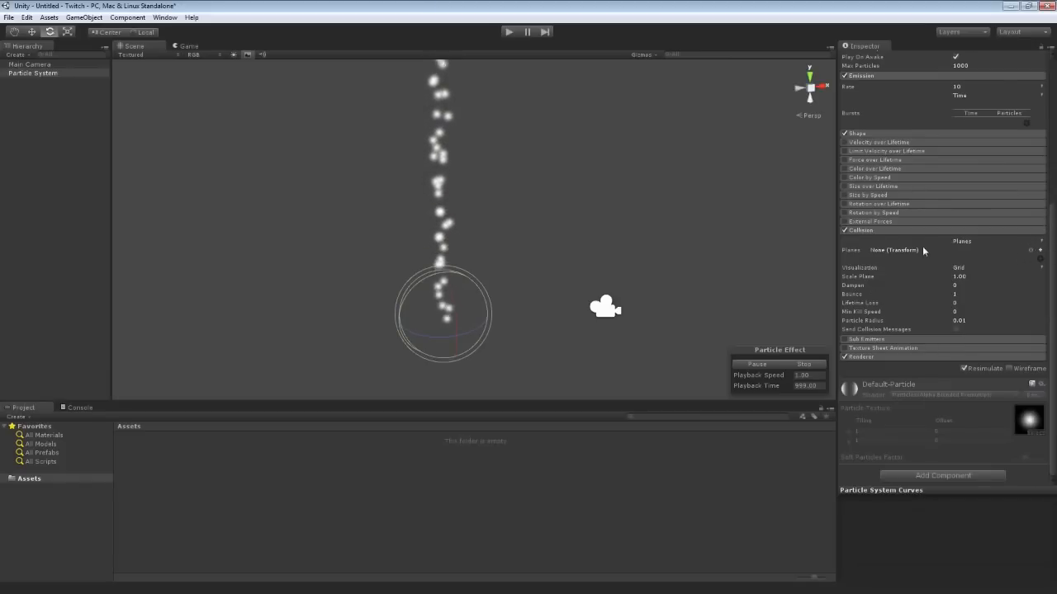
mouse_move(929, 251)
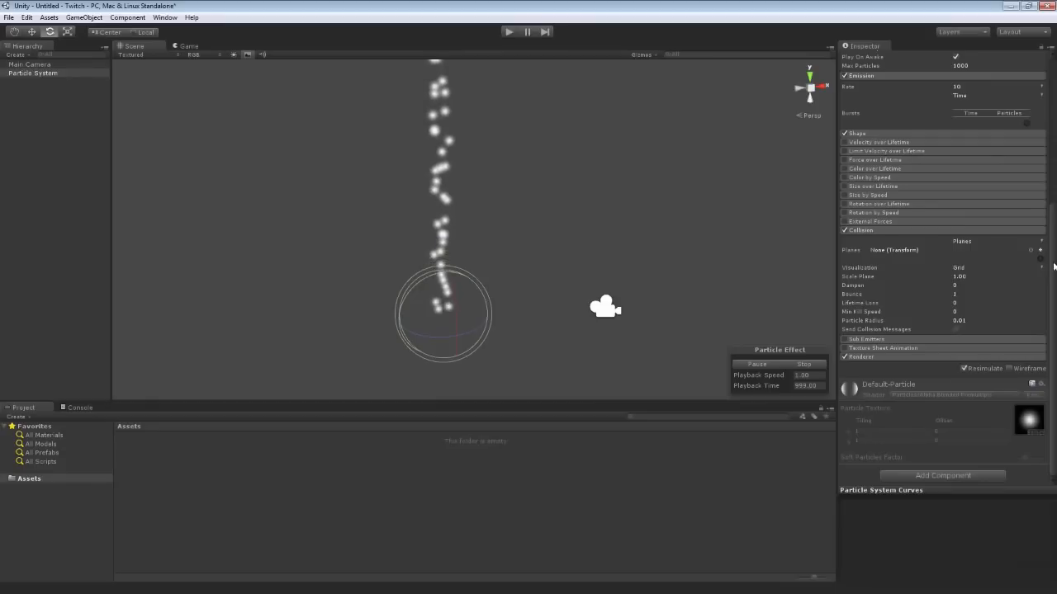
left_click(845, 229)
left_click(864, 231)
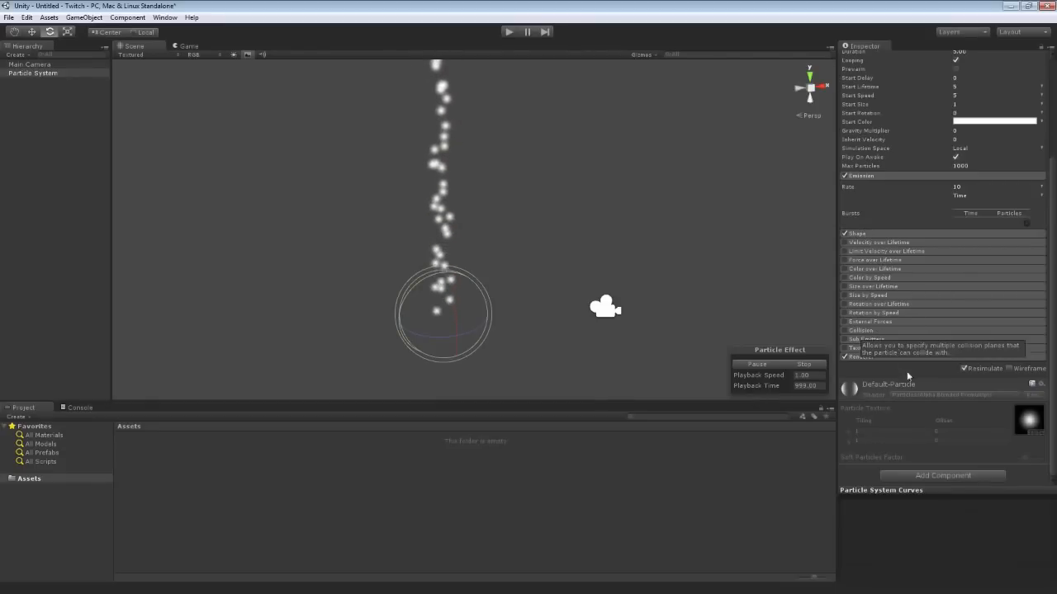
left_click(887, 339)
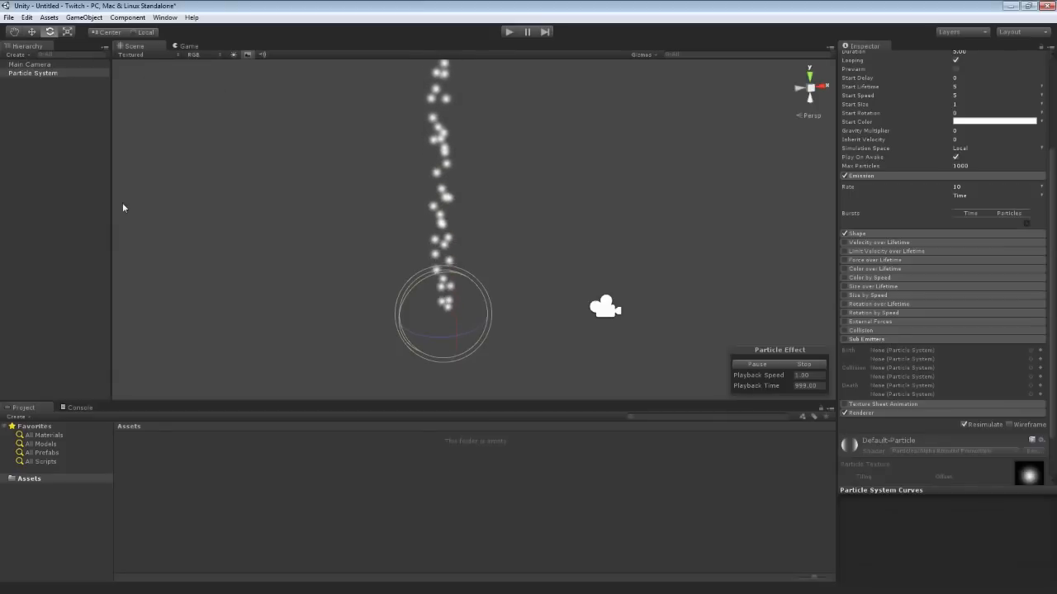
left_click(844, 340)
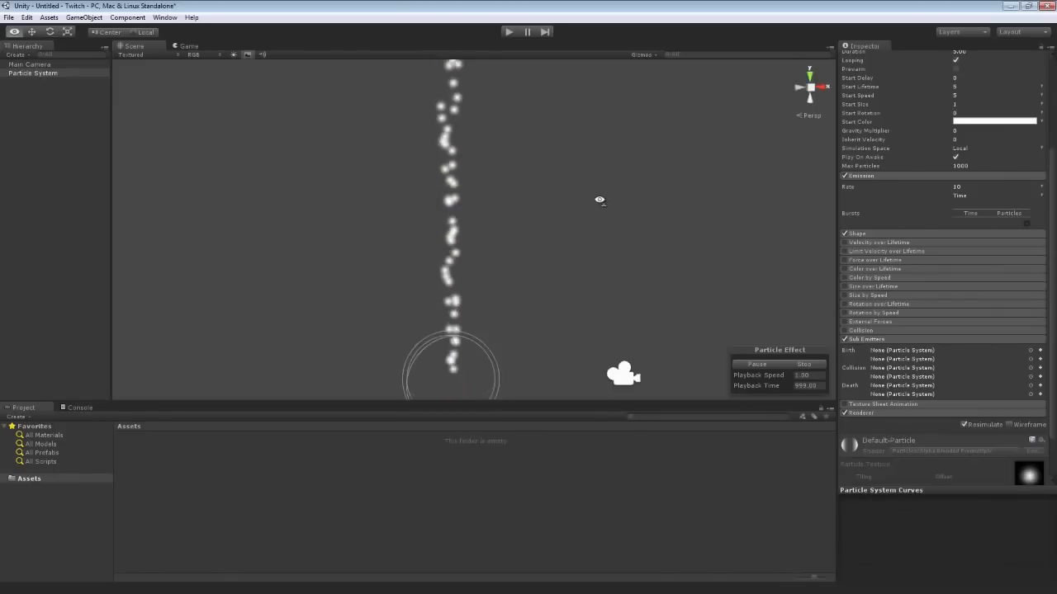
Change the emitter Shape to Cone and widen its Angle to about 58.5
left_click(883, 234)
left_click(958, 245)
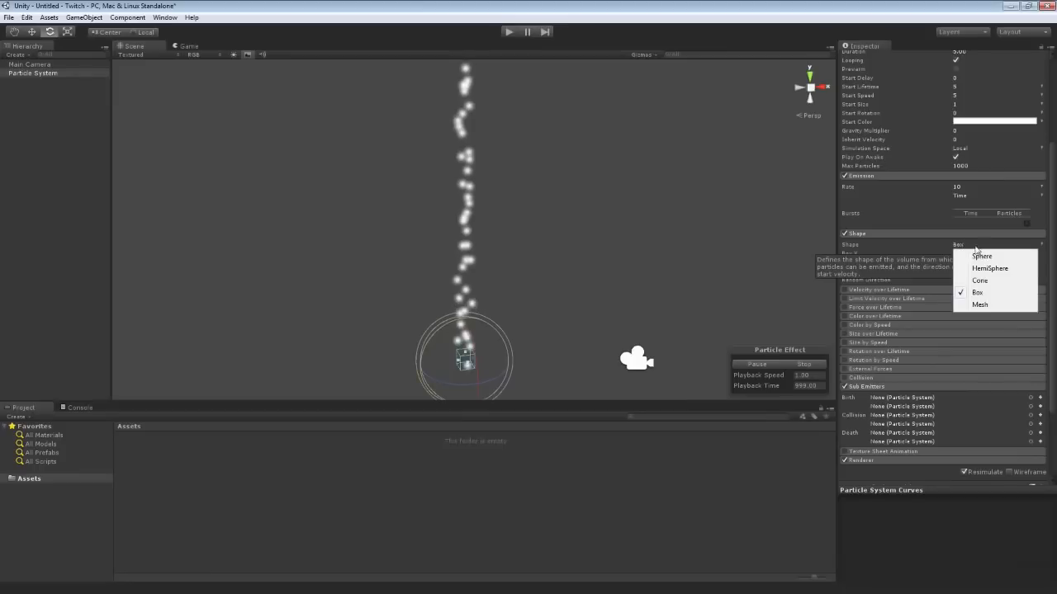
left_click(980, 282)
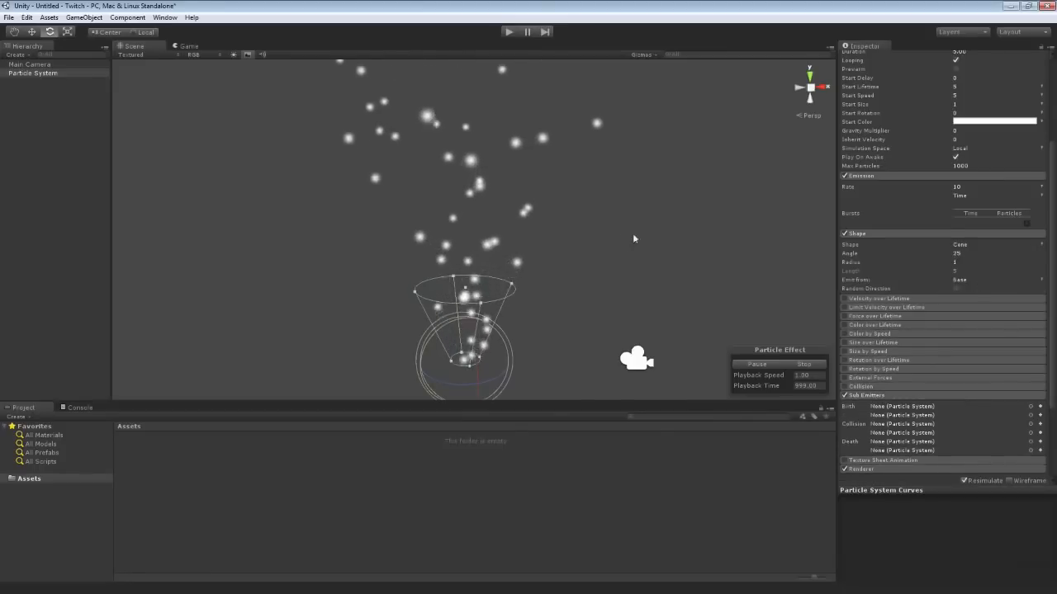
left_click_drag(633, 236, 582, 213, "alt")
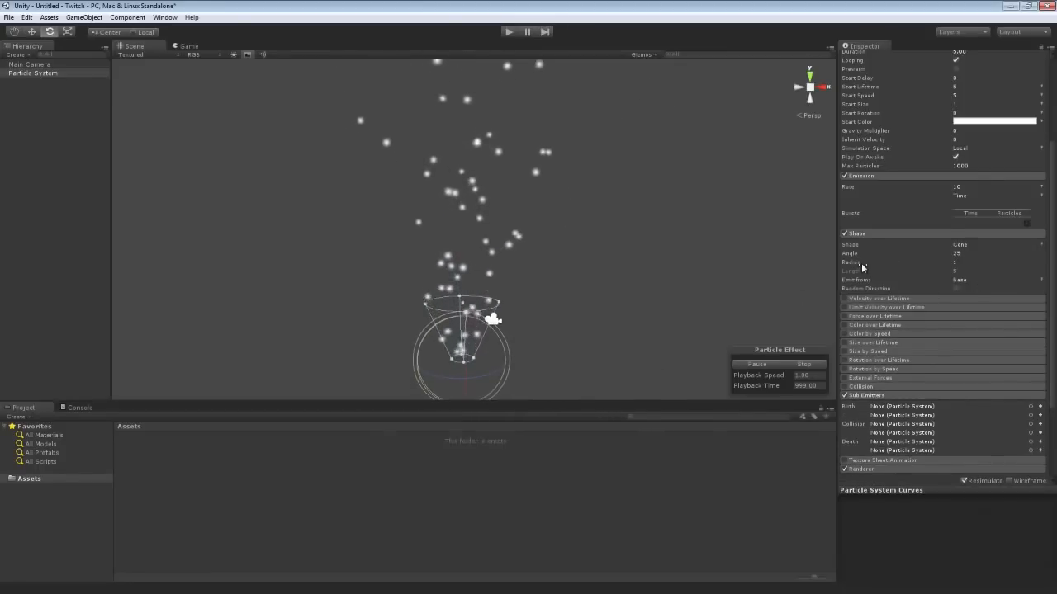
left_click_drag(862, 253, 423, 256)
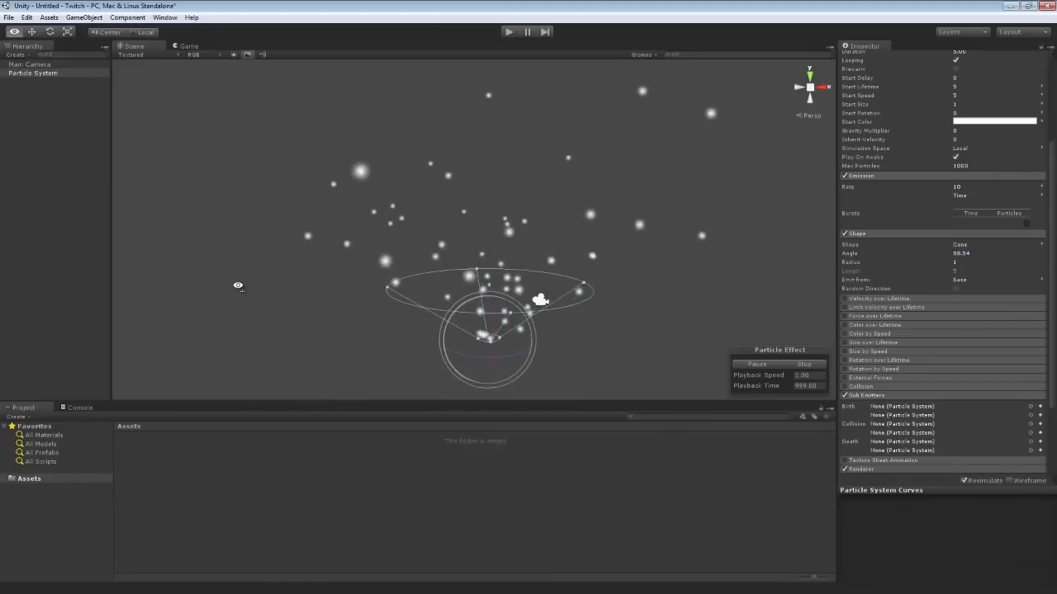
right_click_drag(237, 285, 232, 306)
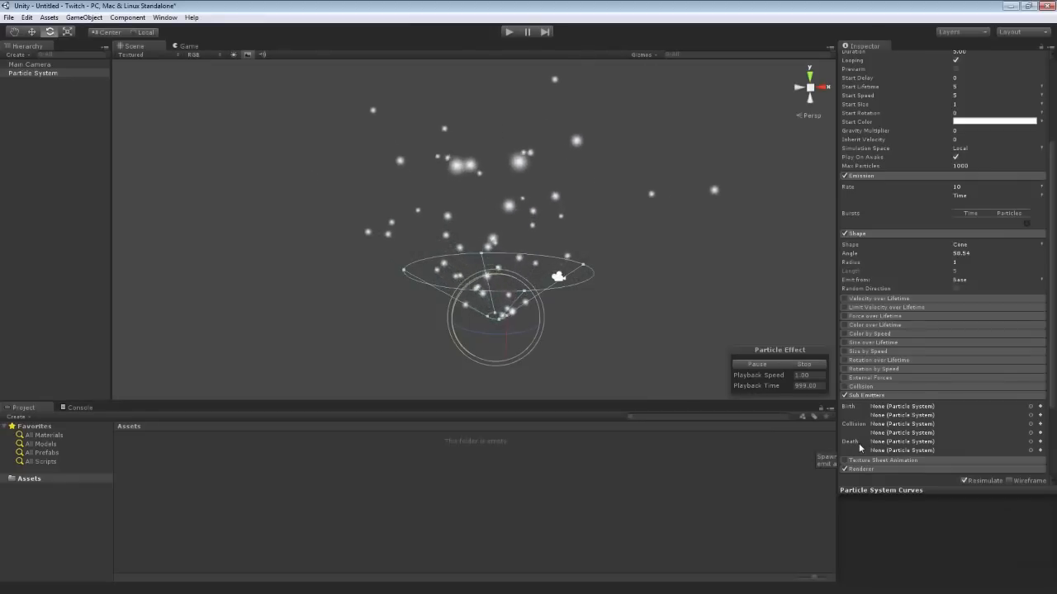
Create a Death sub emitter for the Particle System and set its Start Color to red
left_click(1040, 442)
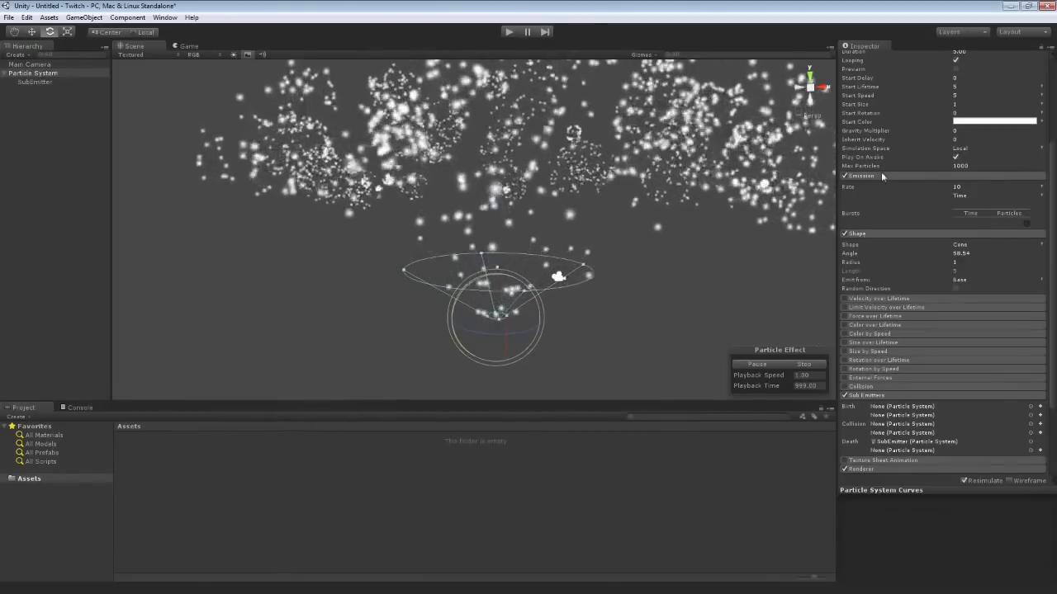
left_click(34, 82)
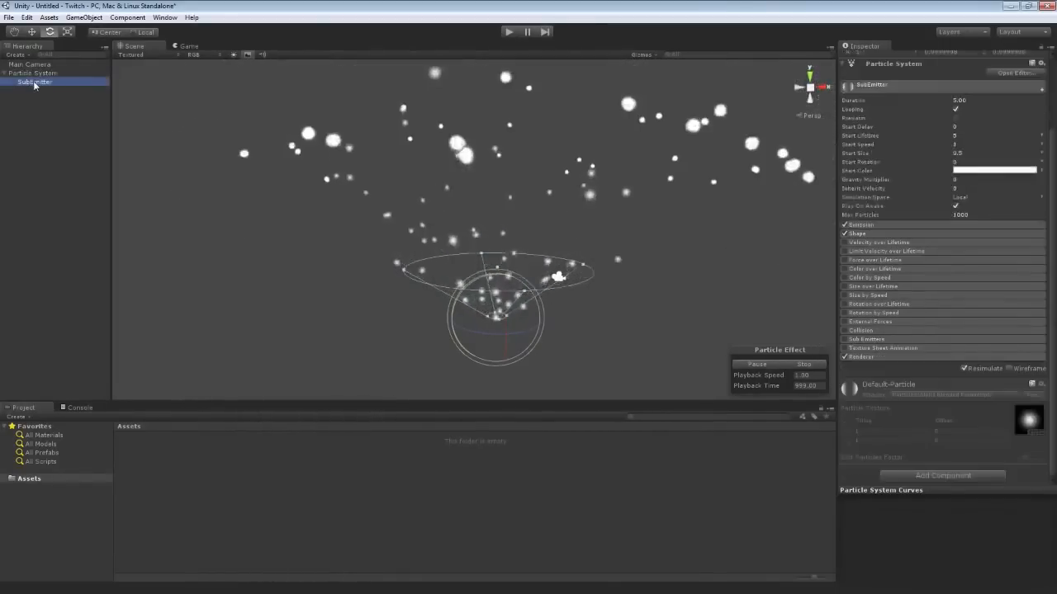
left_click(983, 171)
left_click(88, 45)
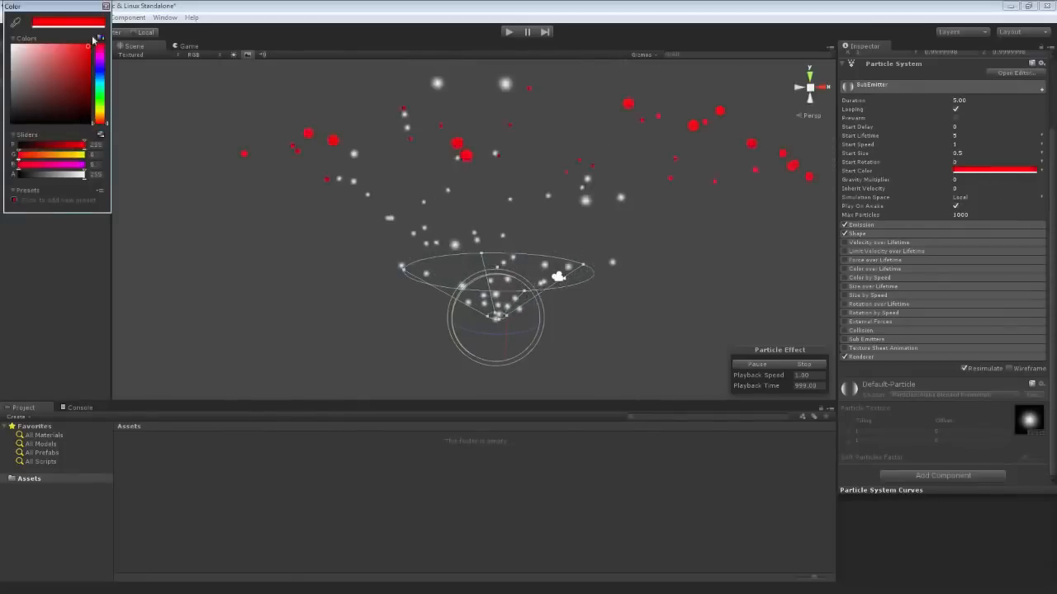
left_click(105, 7)
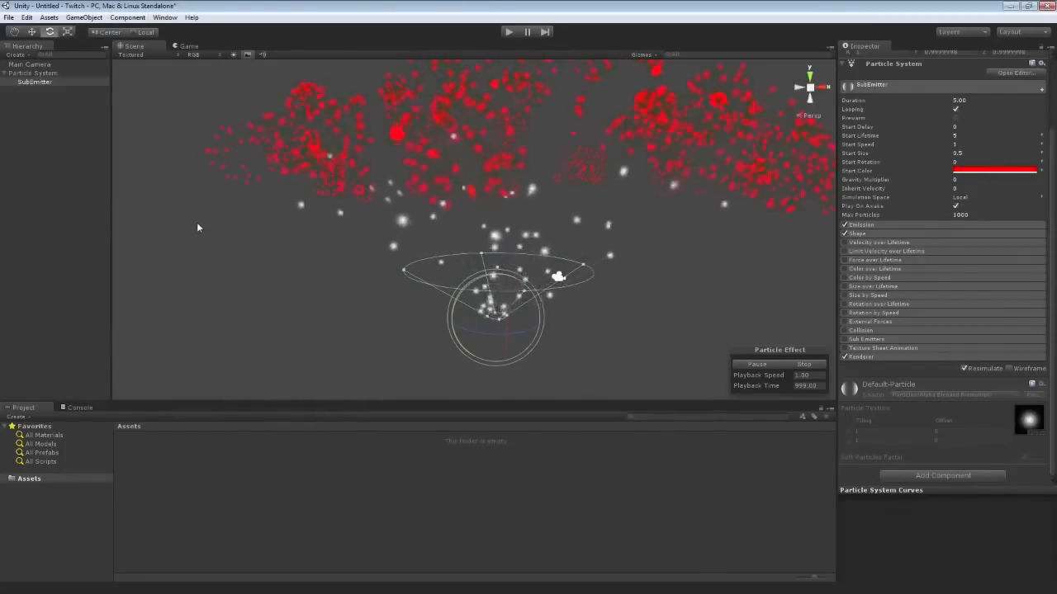
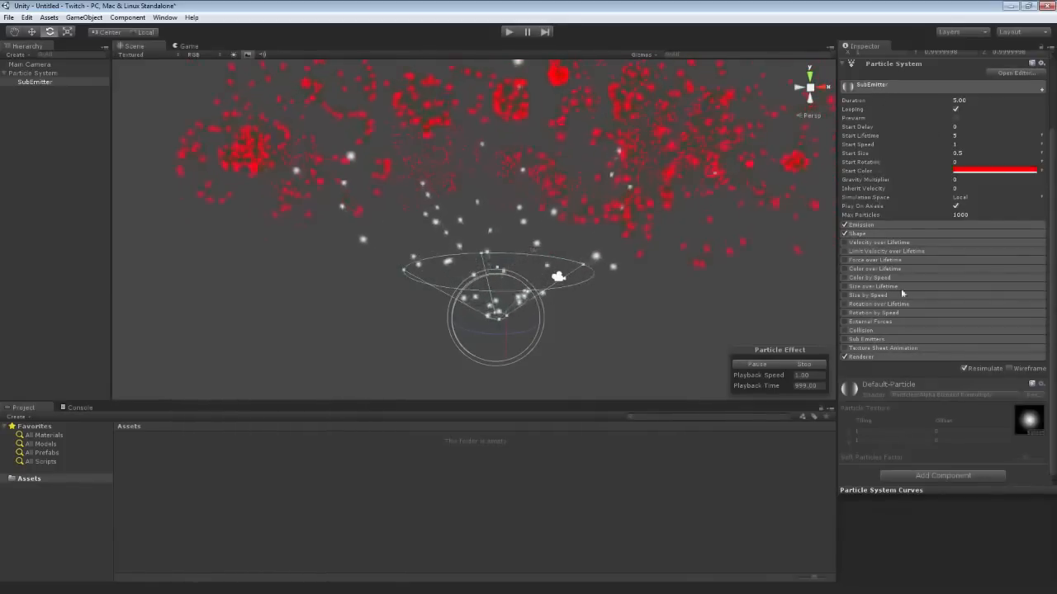
Expand the red sub emitter's Emission settings, enable its Sub Emitters module and create a nested Death sub emitter
left_click(868, 225)
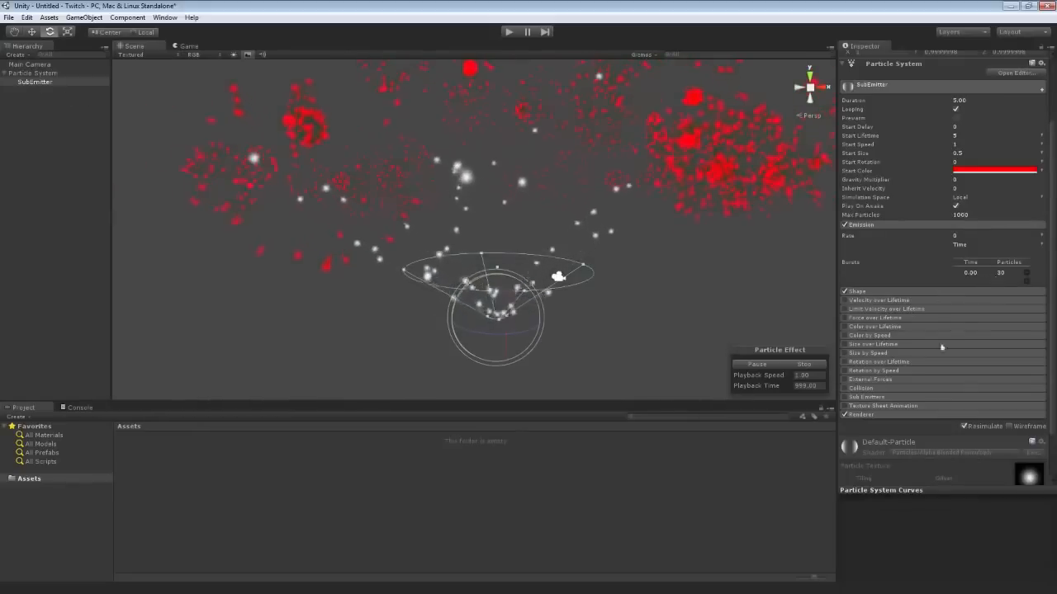
left_click(866, 397)
left_click(845, 398)
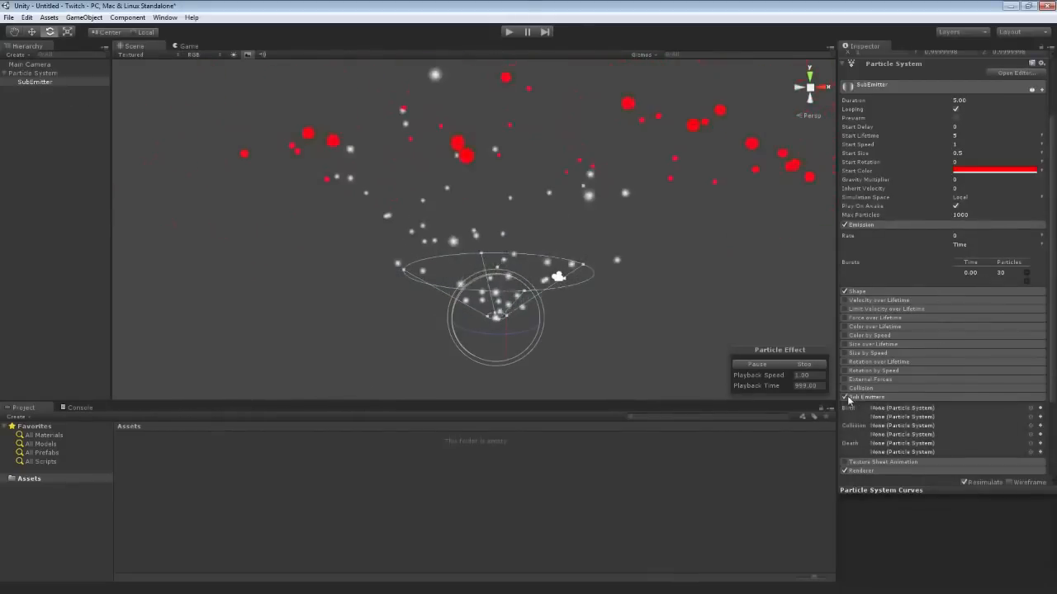
scroll(943, 368, "down", 3)
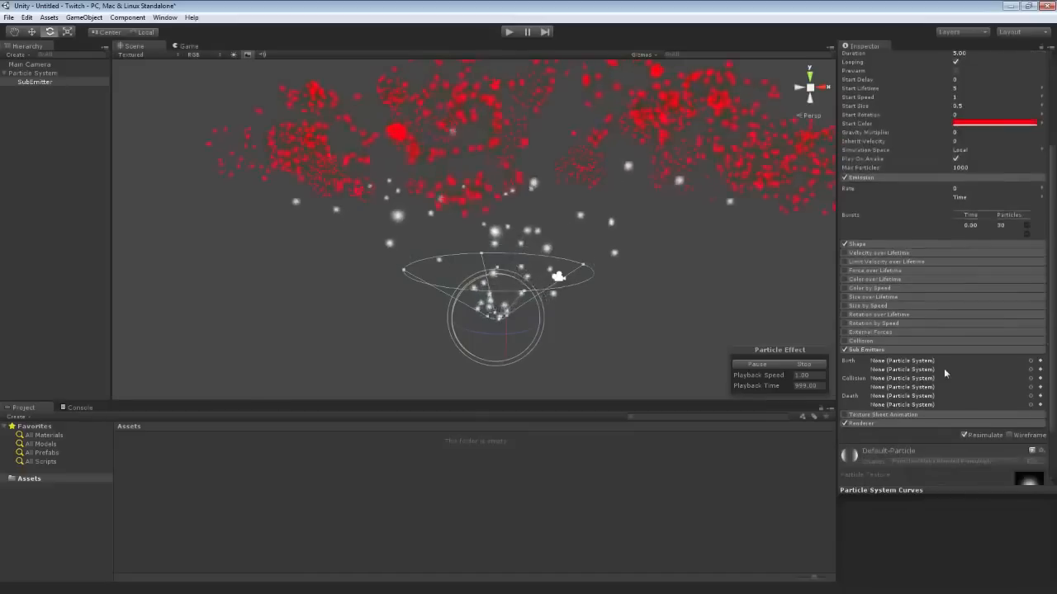
left_click(1029, 398)
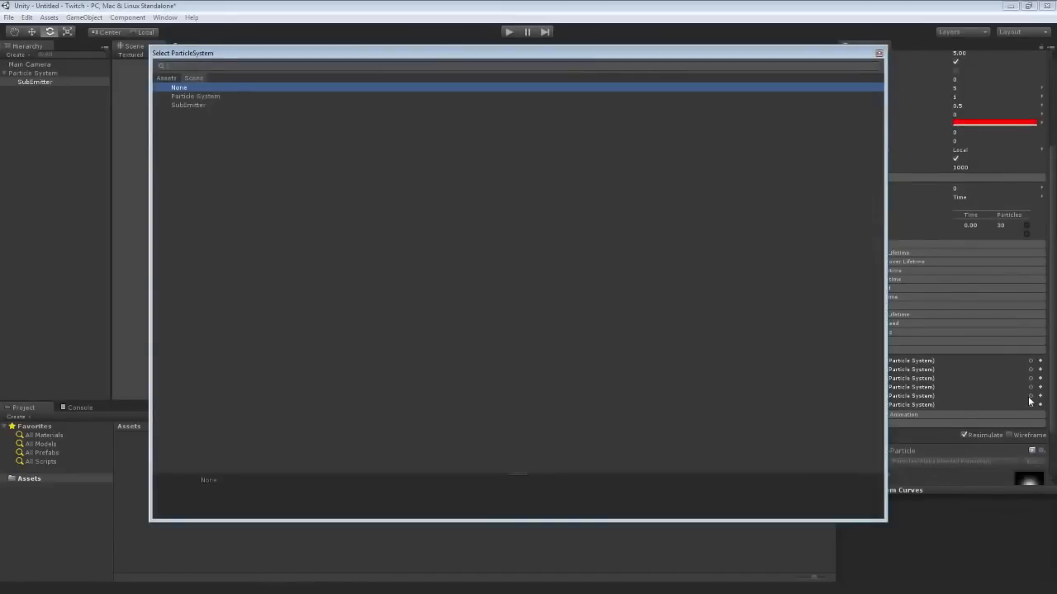
left_click(878, 54)
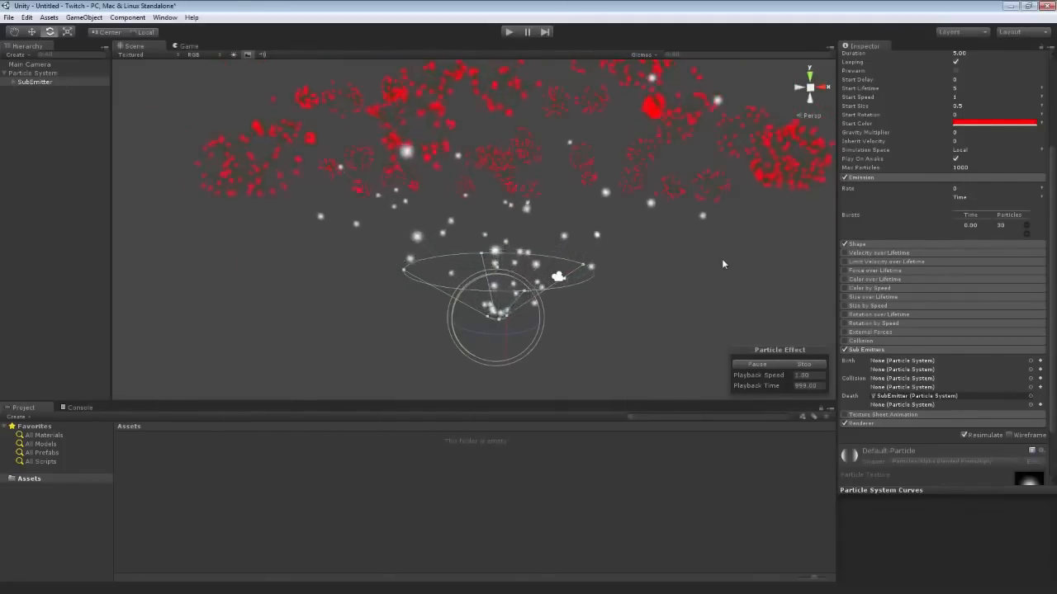
left_click_drag(722, 258, 684, 227, "alt")
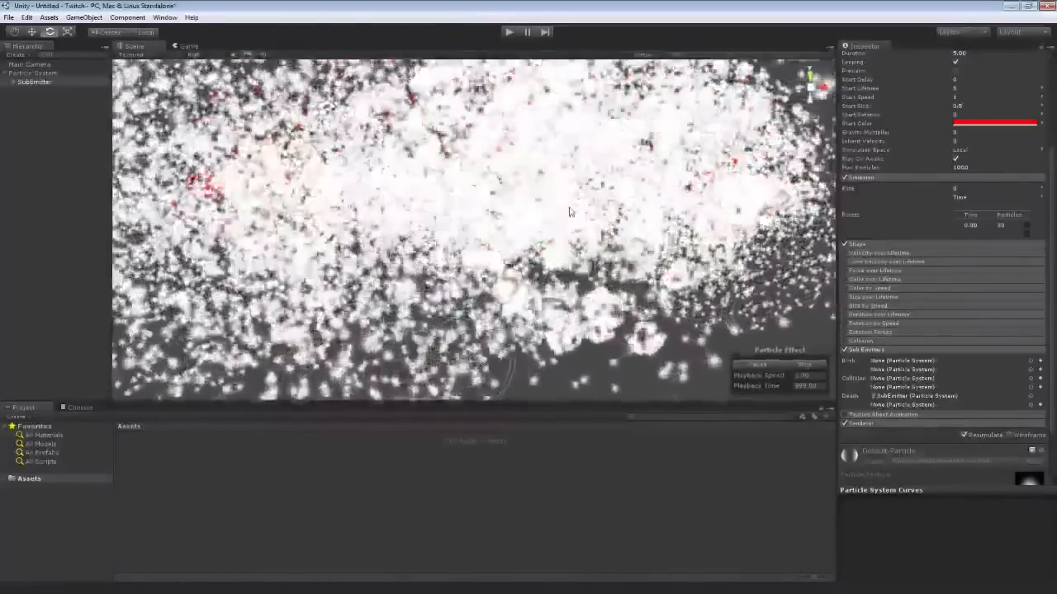
Clear the red sub emitter's own Death sub emitter to None
left_click(1031, 396)
left_click(188, 88)
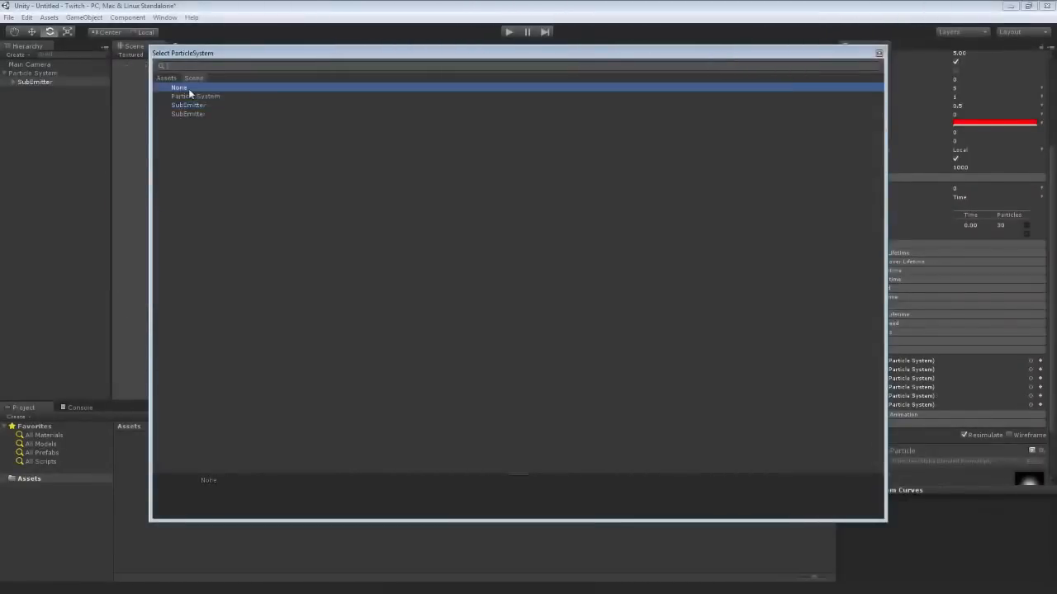
double_click(188, 89)
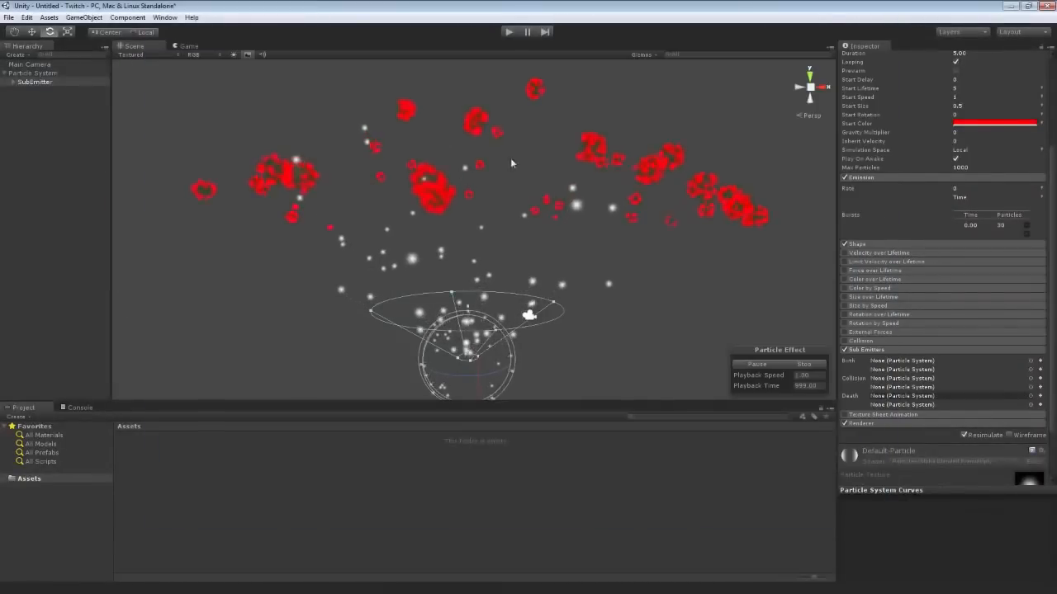
Select the parent Particle System and clear its Death sub emitter to None
left_click(37, 74)
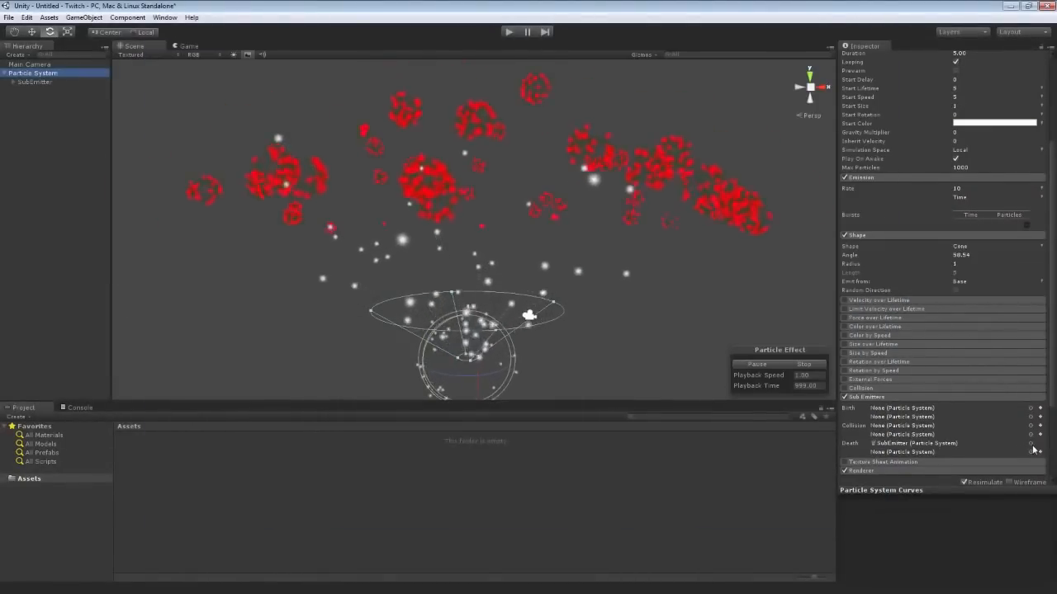
left_click(1031, 445)
double_click(199, 87)
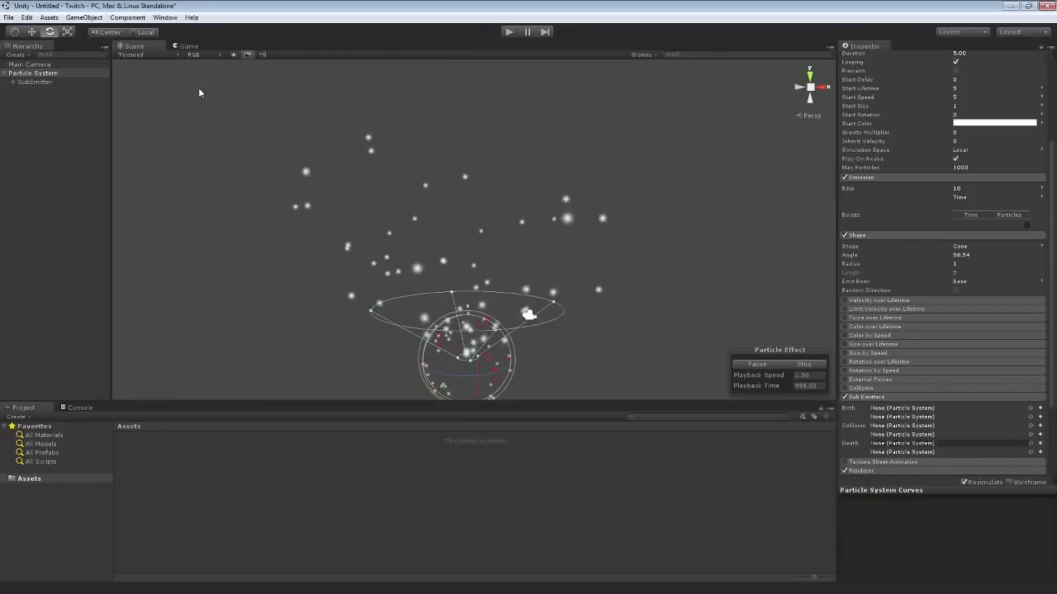
Delete the SubEmitter object nested under the Particle System
left_click(38, 80)
right_click(40, 81)
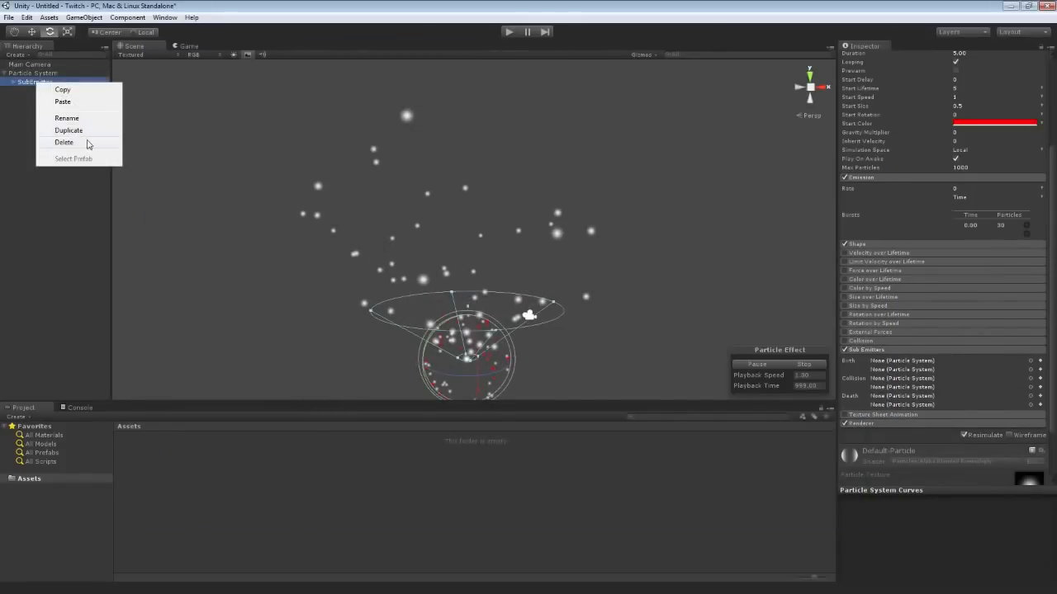
left_click(64, 142)
Select the Particle System and disable its Sub Emitters module
left_click(40, 72)
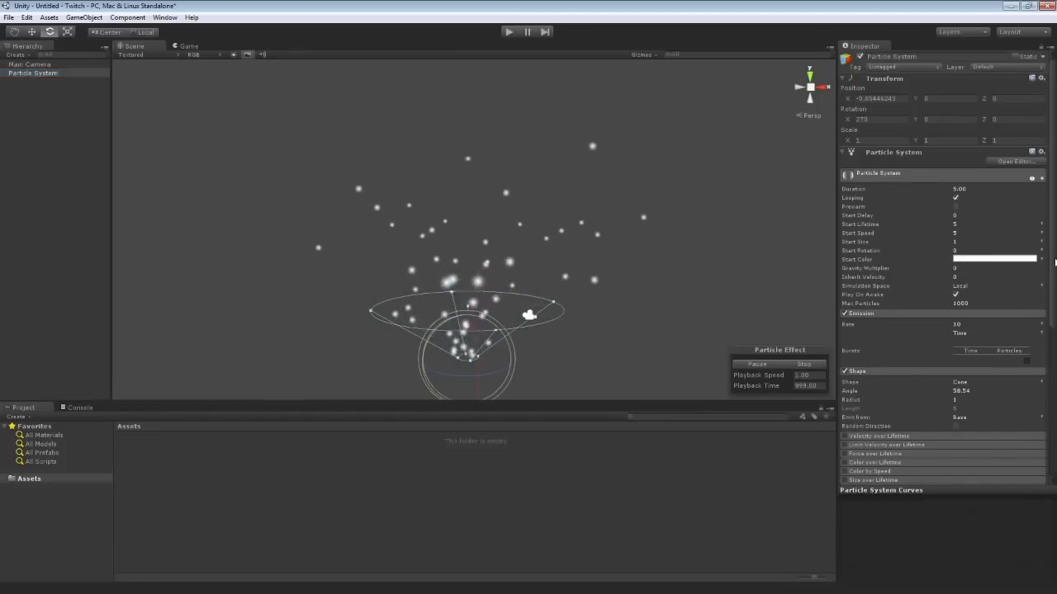
scroll(851, 353, "down", 5)
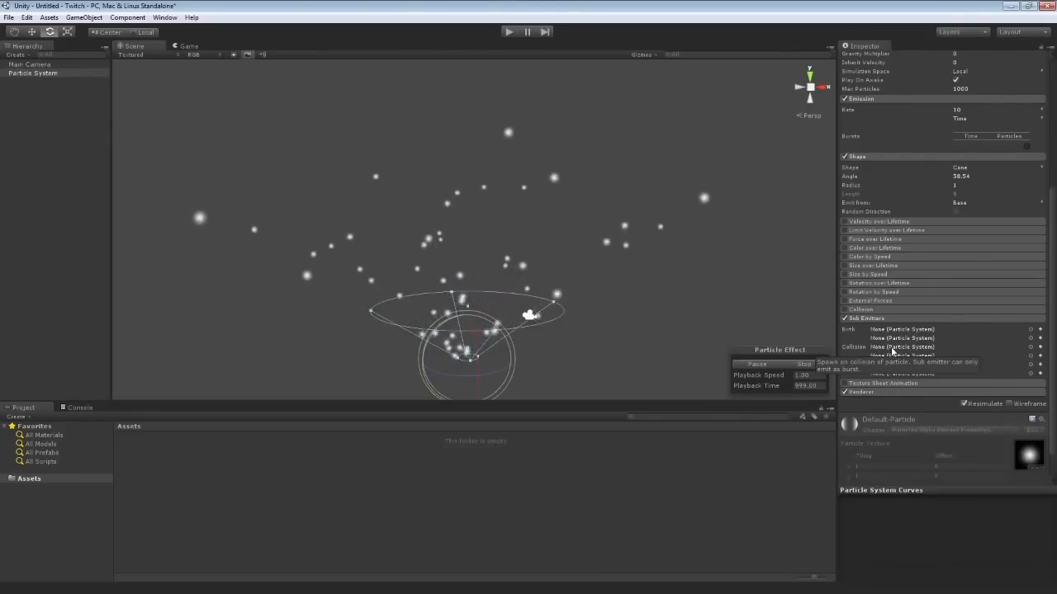
left_click(845, 319)
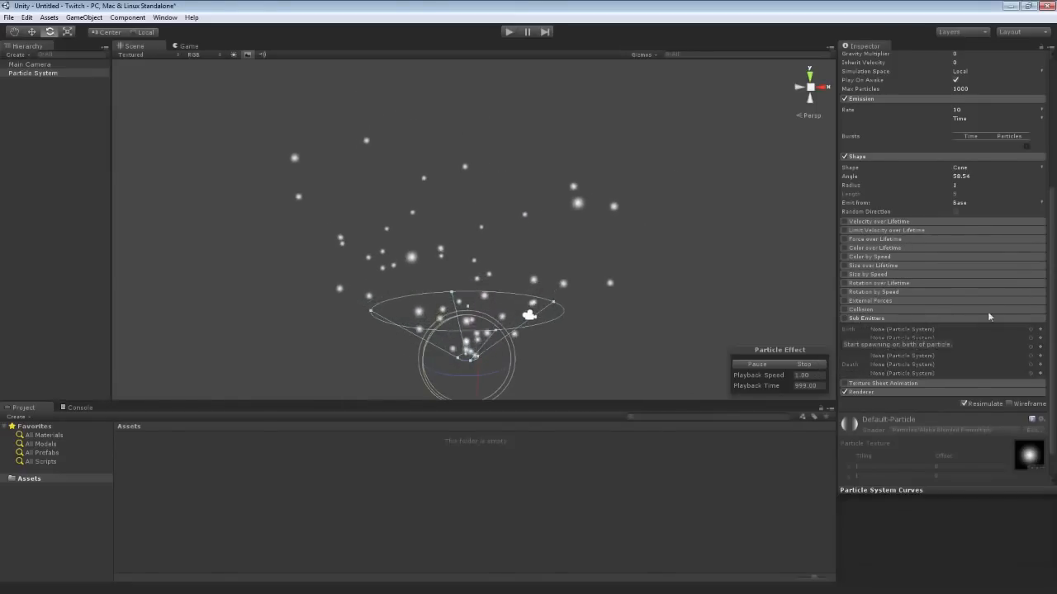
Expand and enable the Texture Sheet Animation module, view its Animation options and disable the module again
scroll(989, 317, "down", 2)
left_click(900, 347)
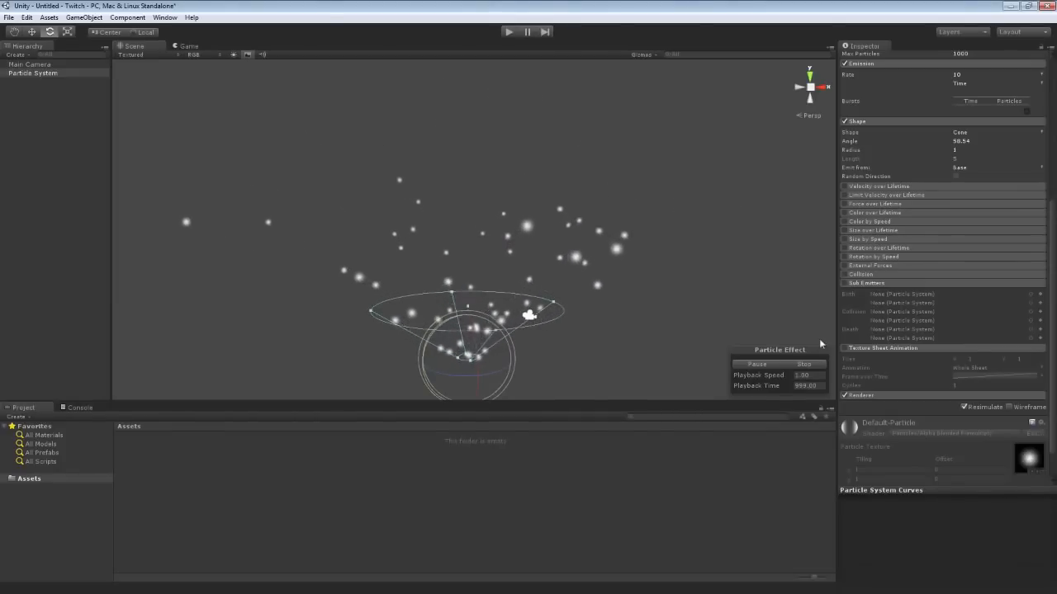
left_click(845, 349)
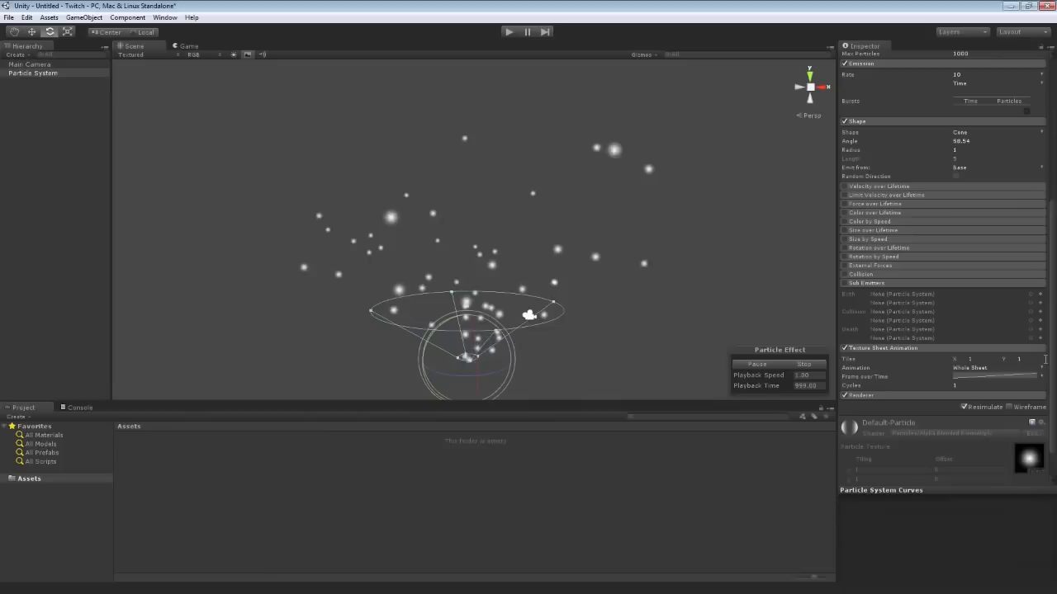
left_click(966, 369)
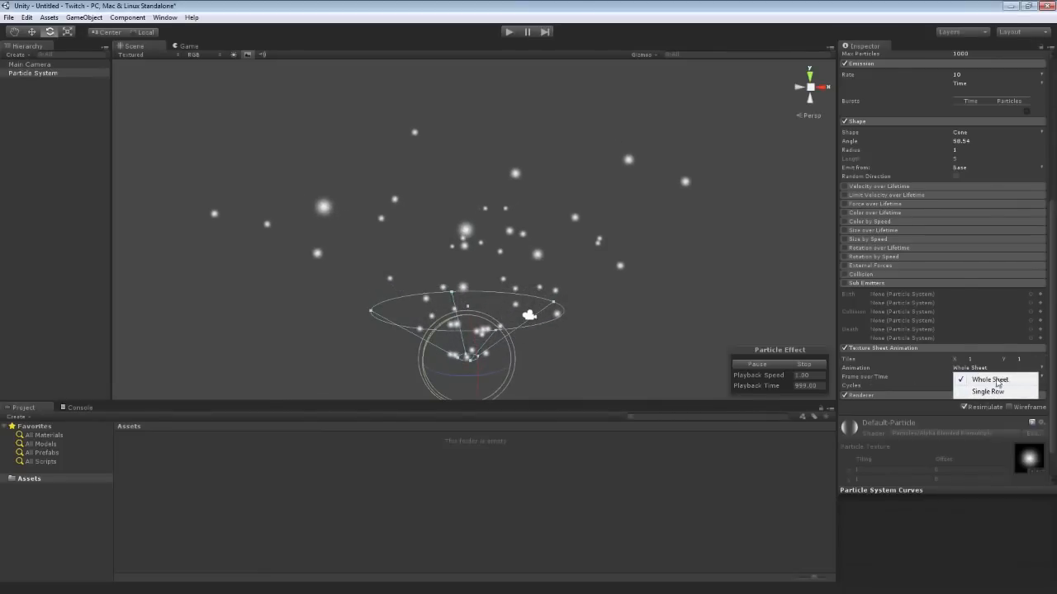
left_click(845, 349)
left_click(845, 349)
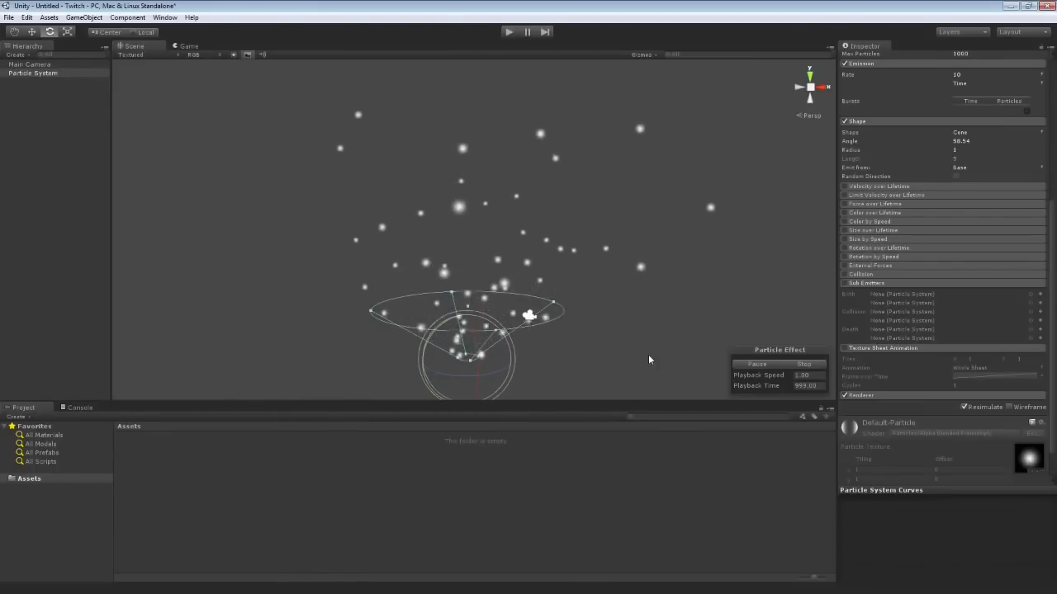
Collapse the Sub Emitters and Texture Sheet Animation settings and expand the Renderer module
left_click(886, 283)
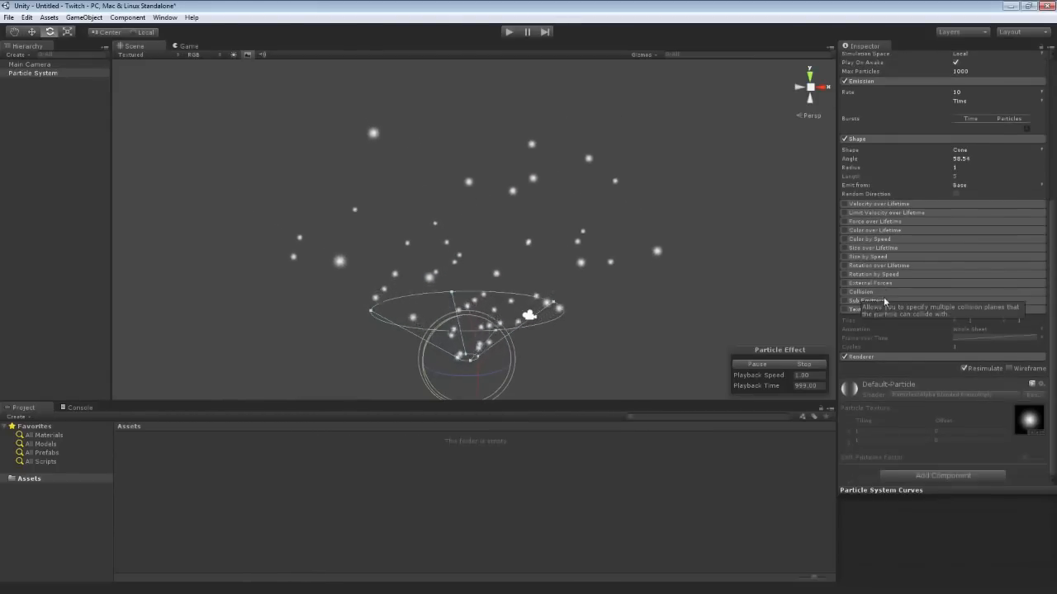
left_click(884, 310)
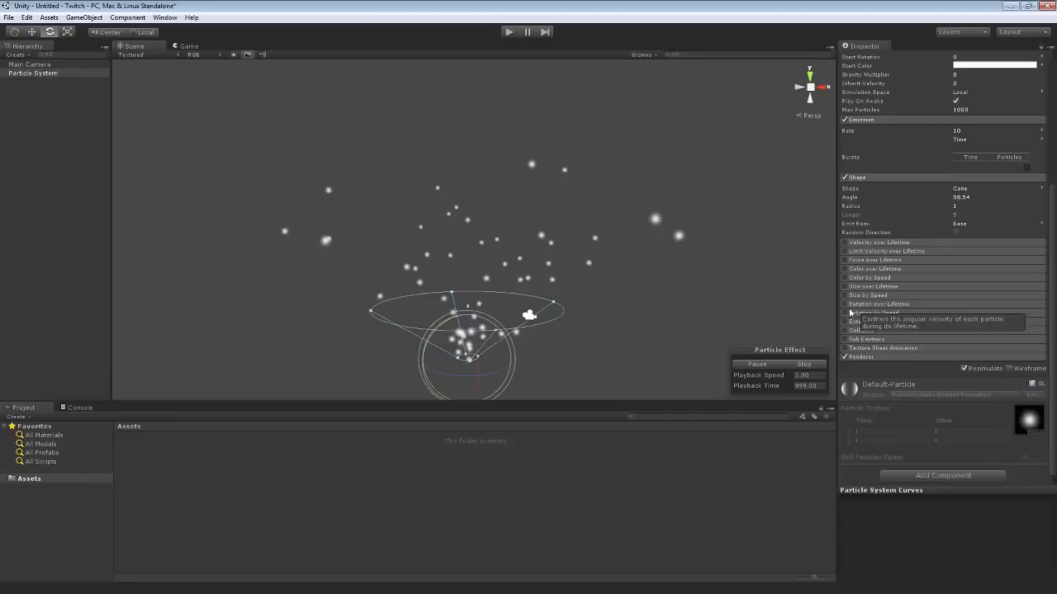
left_click(864, 360)
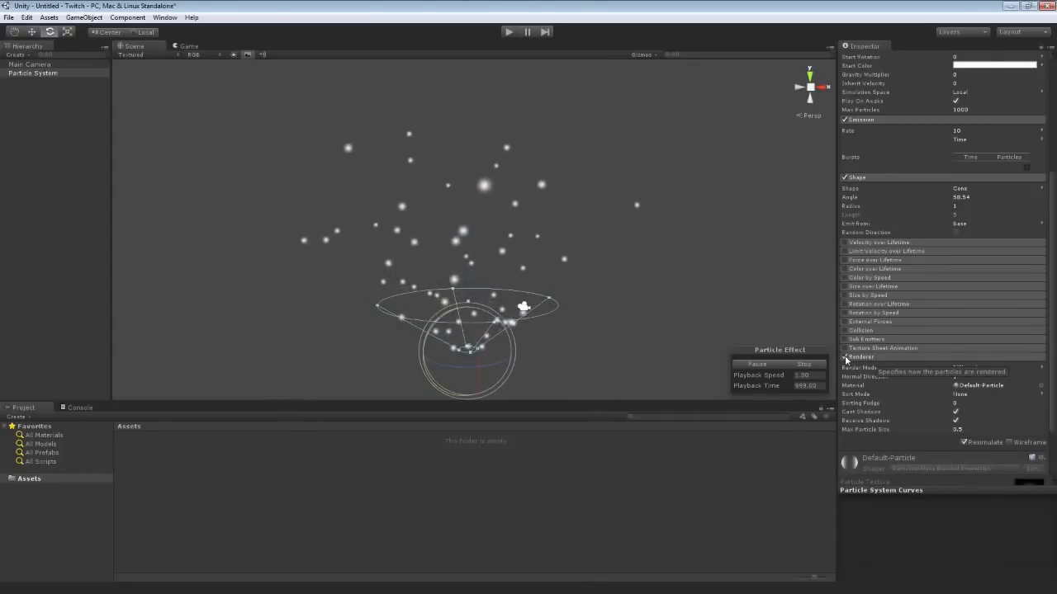
Turn the Renderer module off and back on to compare the particles' visibility
left_click(845, 357)
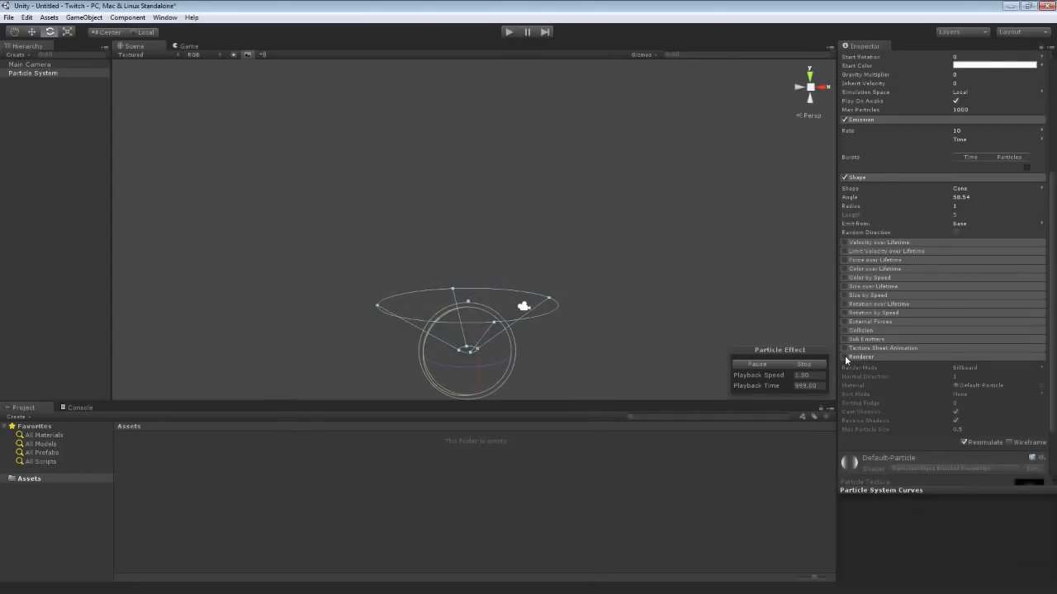
left_click(844, 357)
Set the Renderer's Render Mode to Stretched Billboard
scroll(1054, 340, "down", 2)
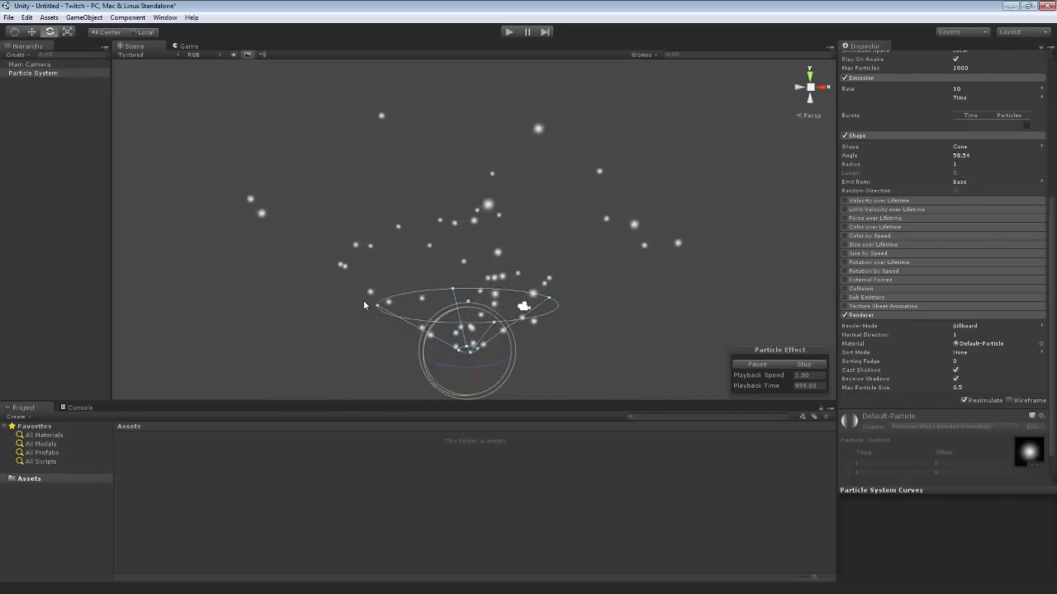
left_click_drag(289, 308, 320, 315, "alt")
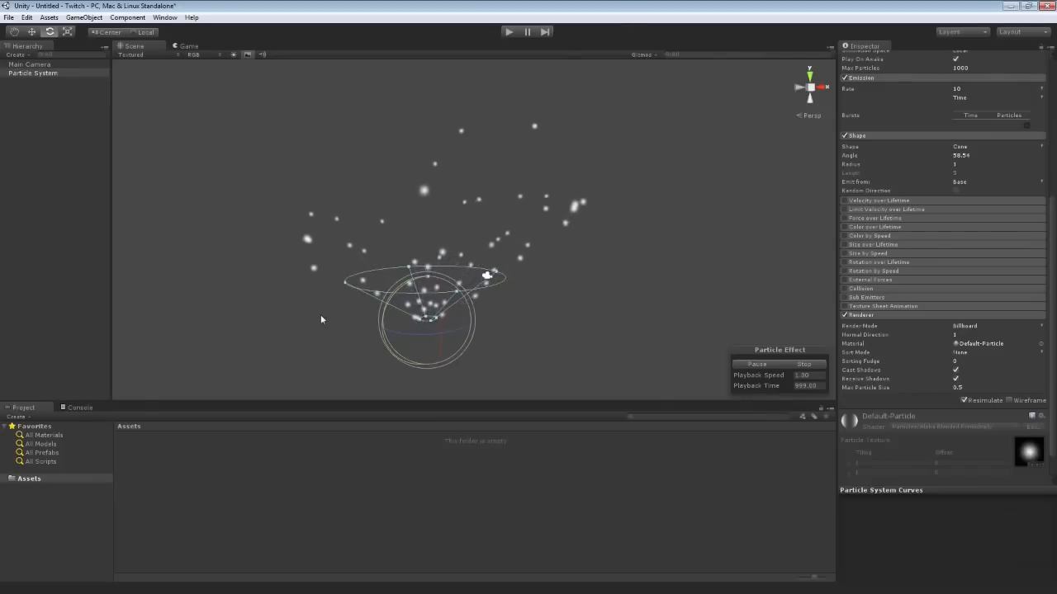
left_click(974, 328)
left_click(984, 347)
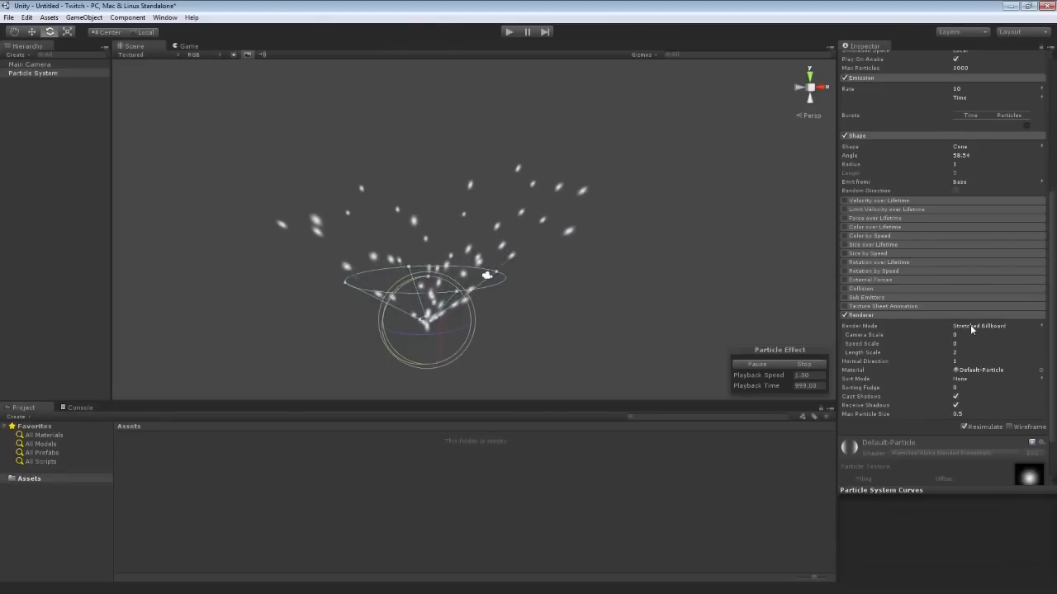
Set the Render Mode to Horizontal Billboard and view the particles from different angles
left_click(970, 326)
left_click(988, 363)
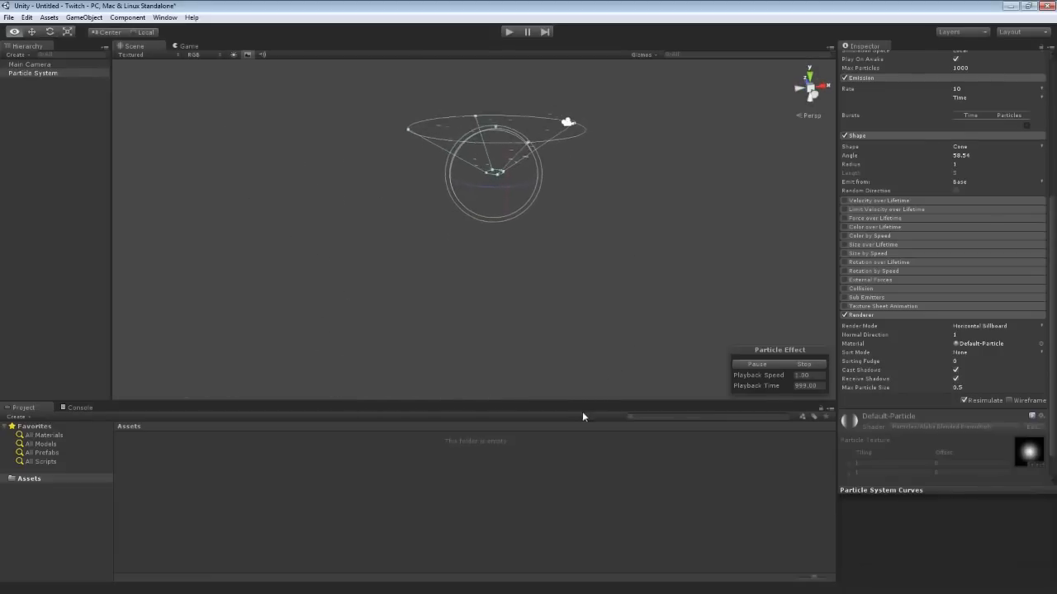
right_click_drag(583, 413, 587, 216)
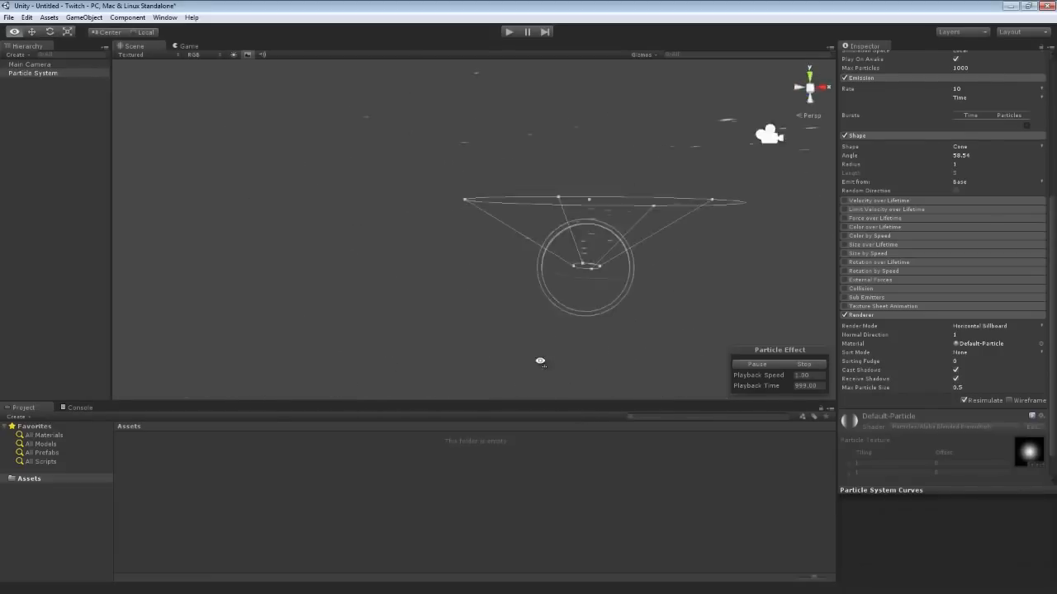
right_click_drag(540, 360, 555, 410)
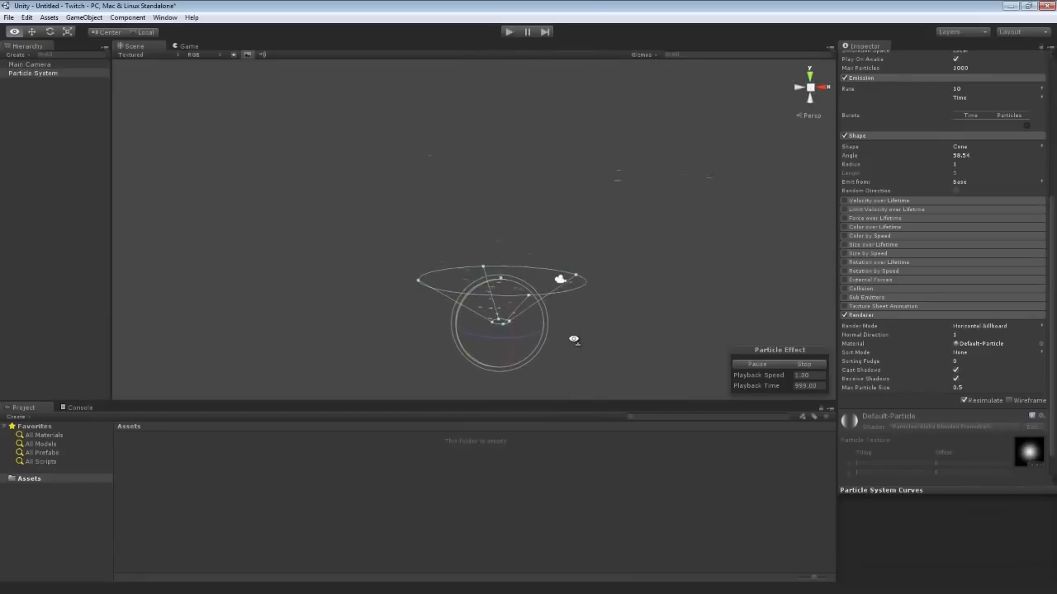
Set the Render Mode to Vertical Billboard and view the particles from above
left_click(976, 326)
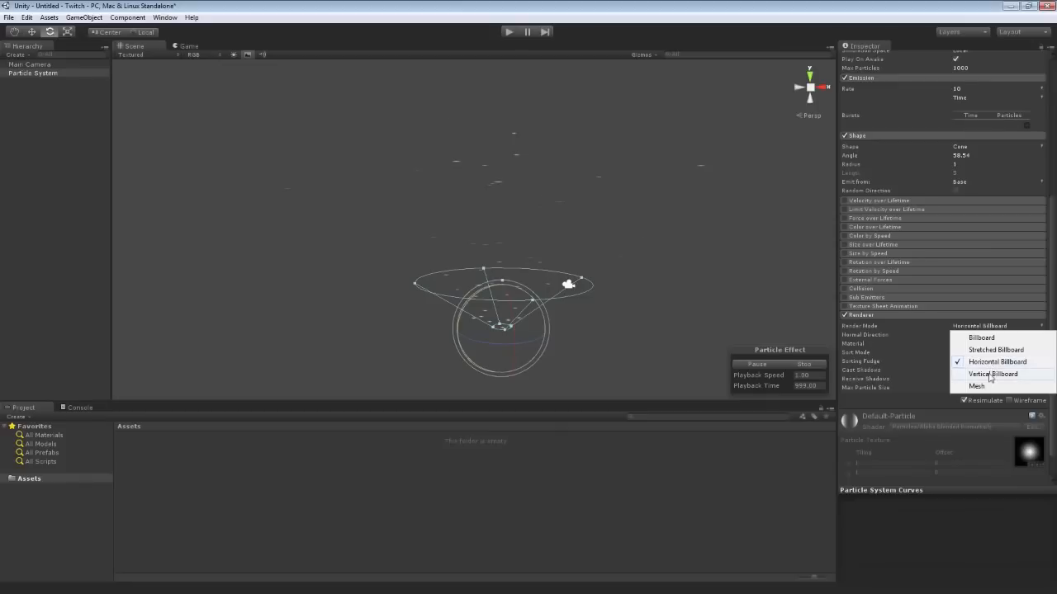
left_click(990, 375)
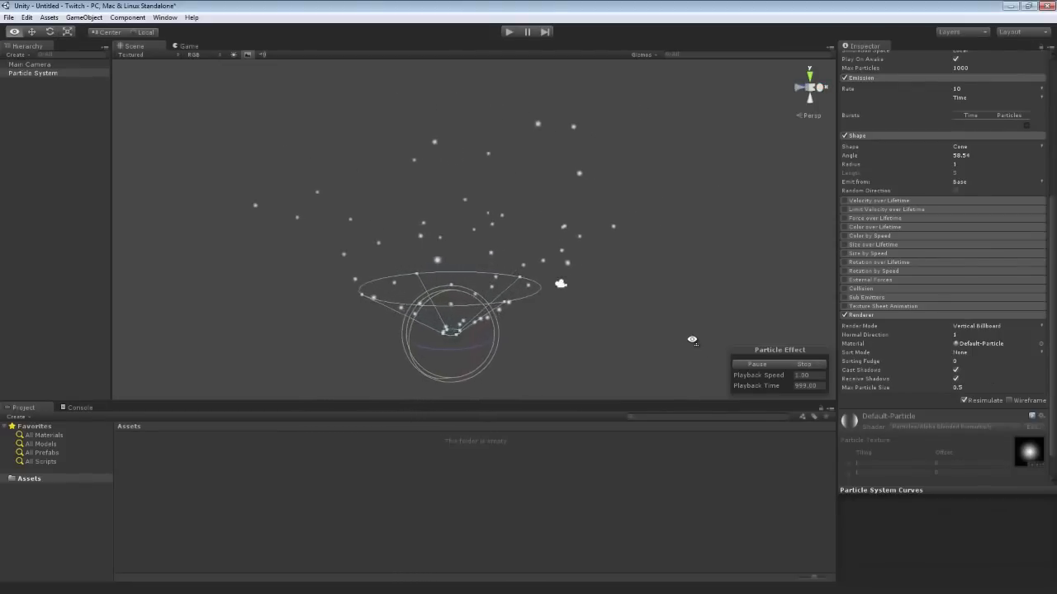
right_click_drag(692, 340, 673, 239)
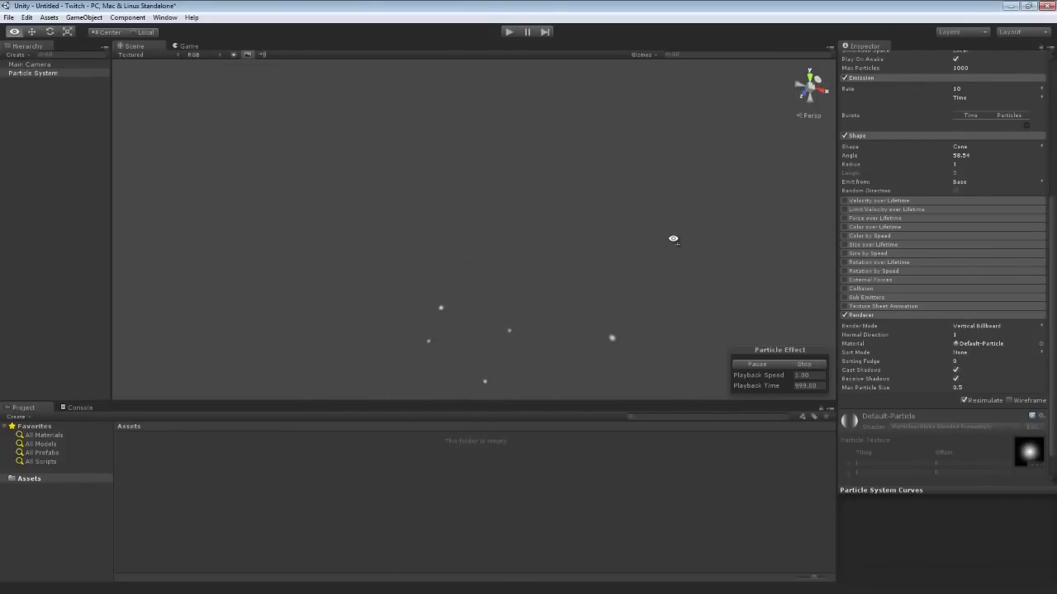
Try the Mesh render mode with the Cube mesh and return the Render Mode to Billboard
left_click(972, 328)
left_click(975, 385)
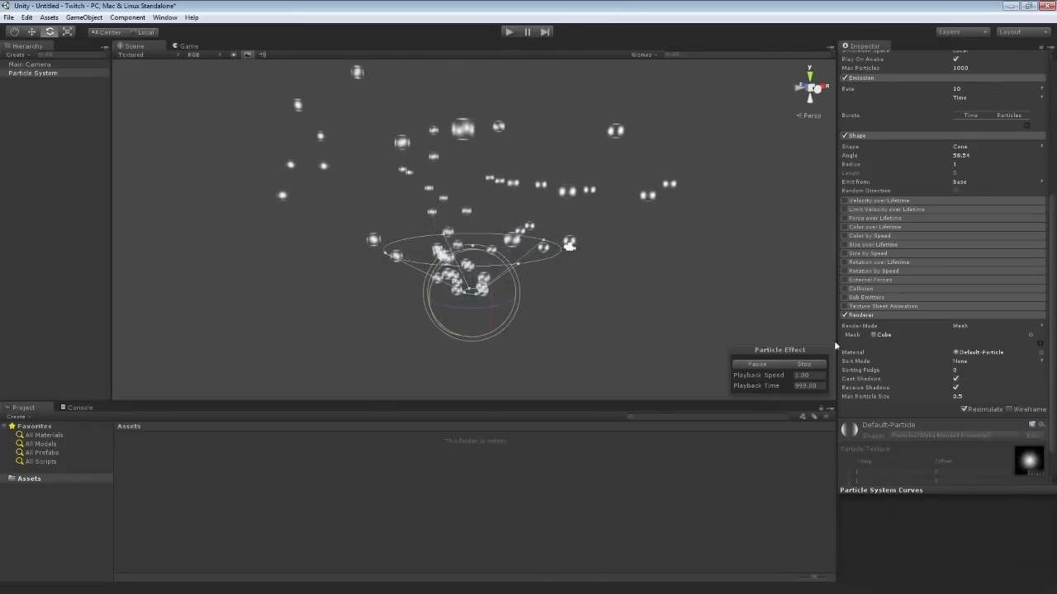
left_click(961, 326)
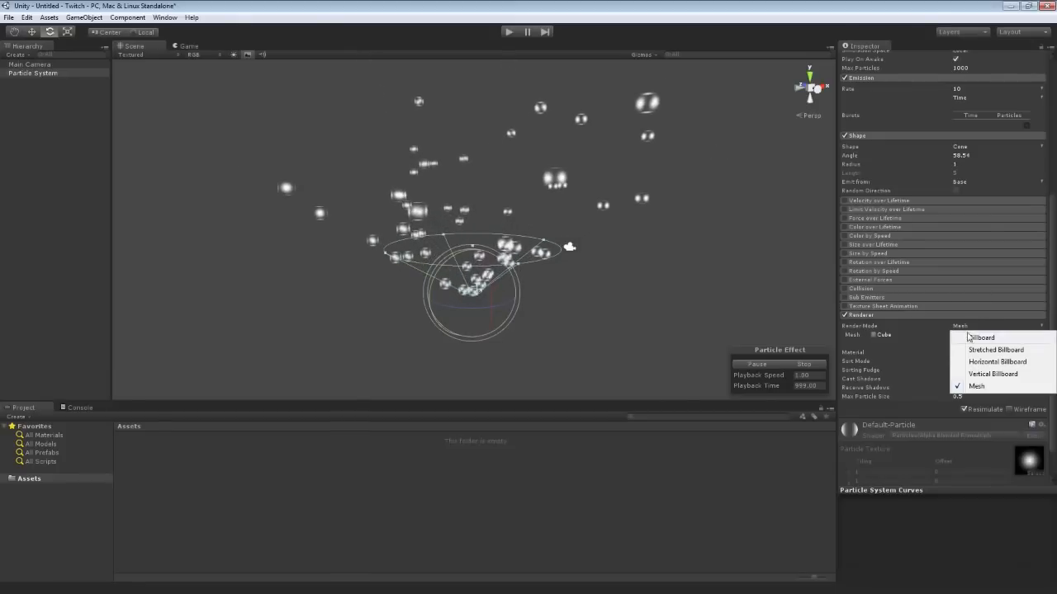
left_click(969, 335)
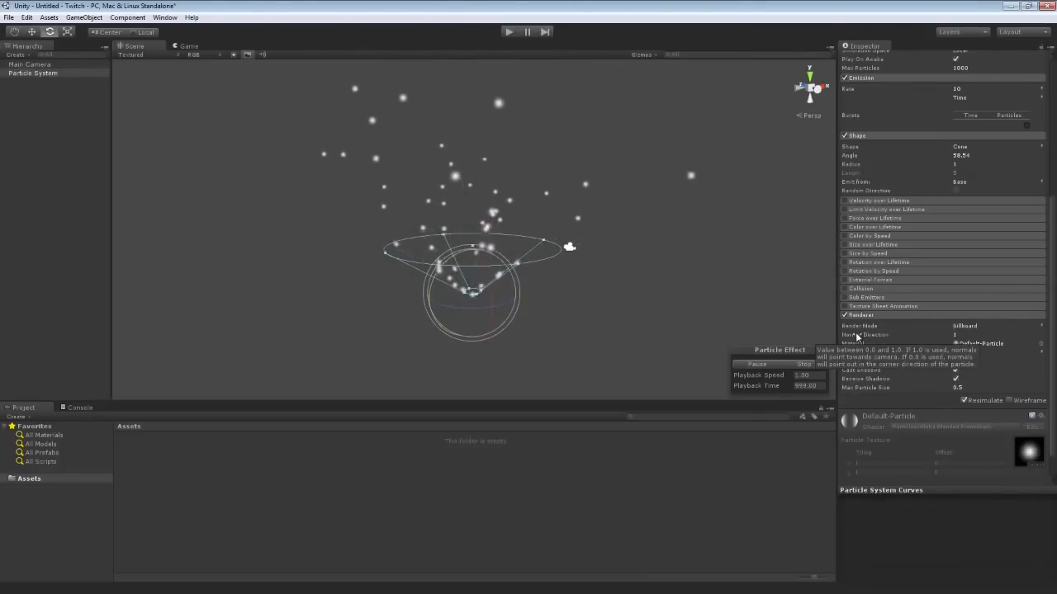
Set the Renderer's Normal Direction to 0 and examine the particles from another angle
left_click(955, 334)
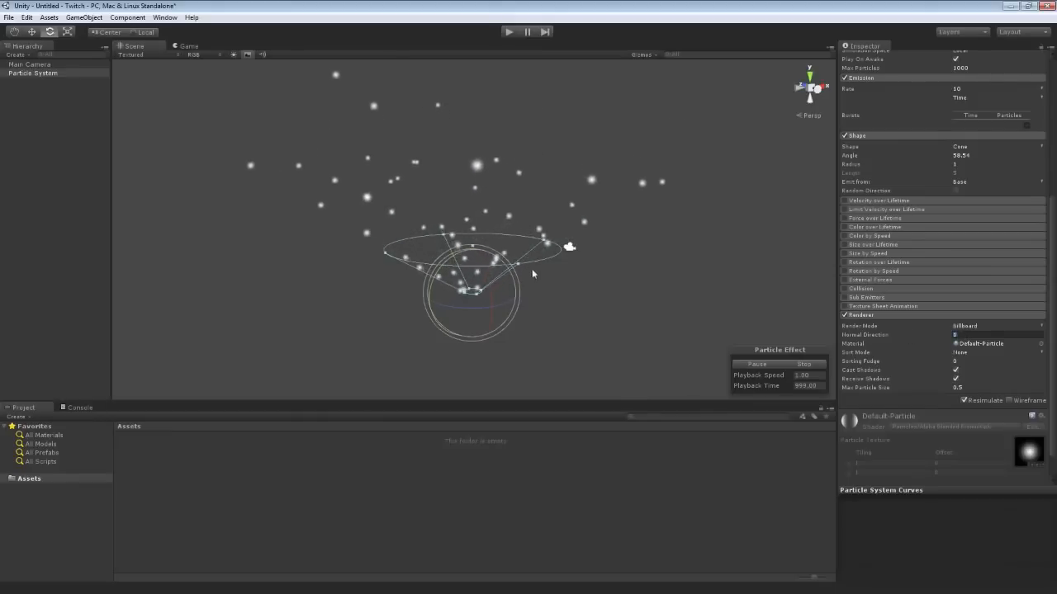
right_click_drag(565, 292, 610, 296)
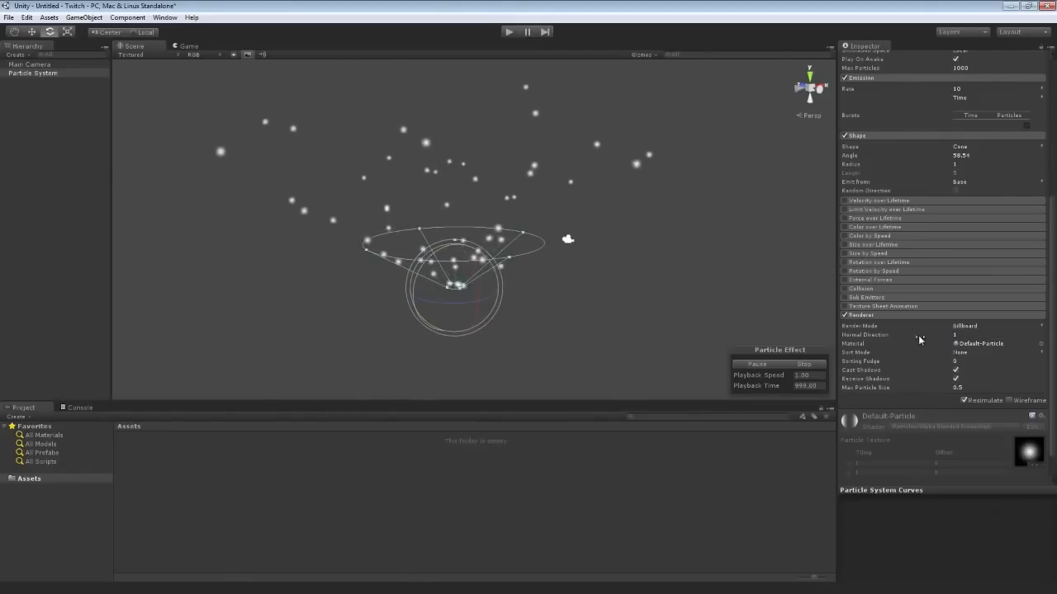
left_click_drag(914, 333, 874, 329)
left_click_drag(711, 289, 652, 299, "alt")
left_click(592, 229)
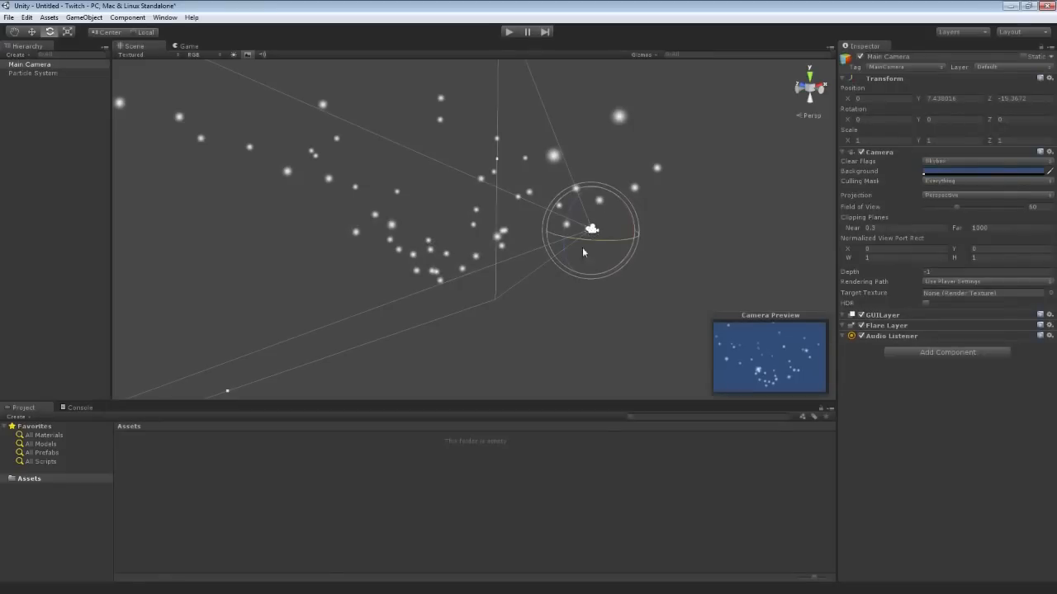
left_click_drag(581, 252, 694, 247, "alt")
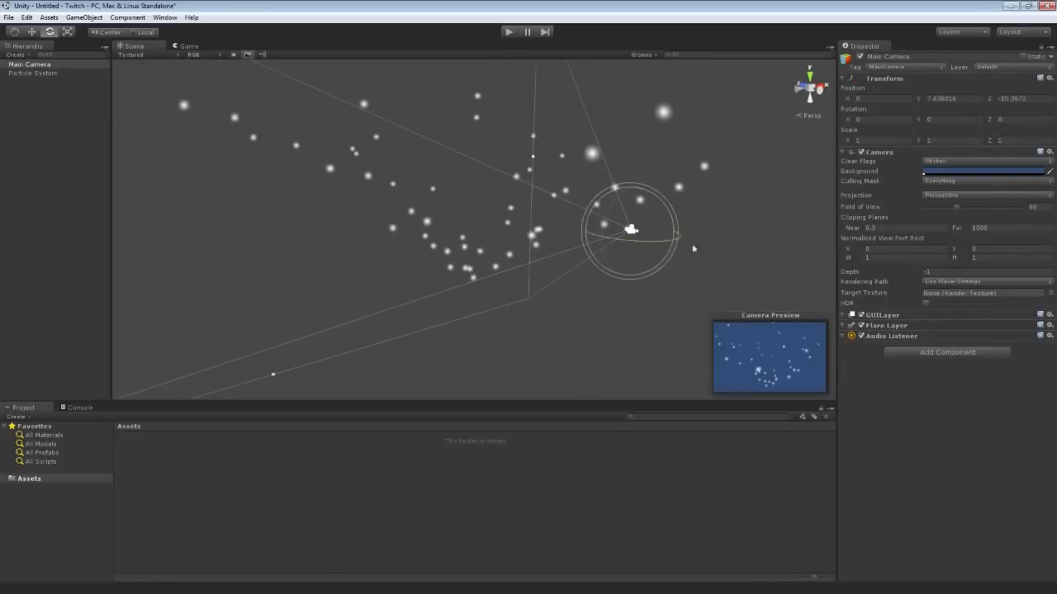
Reselect the Particle System and set the Renderer's Normal Direction back to 1
left_click(50, 73)
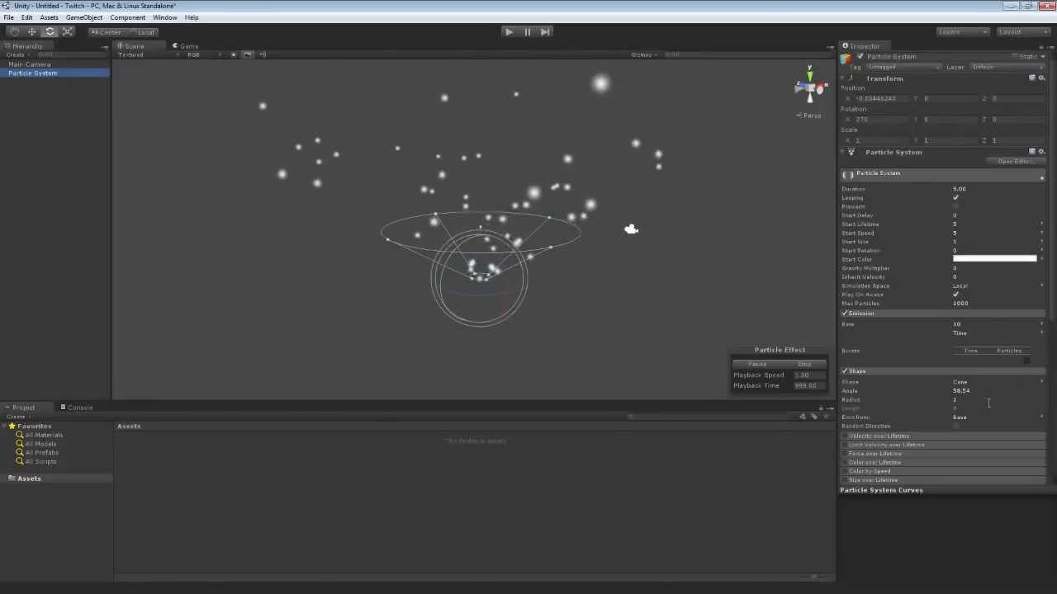
scroll(974, 363, "down", 10)
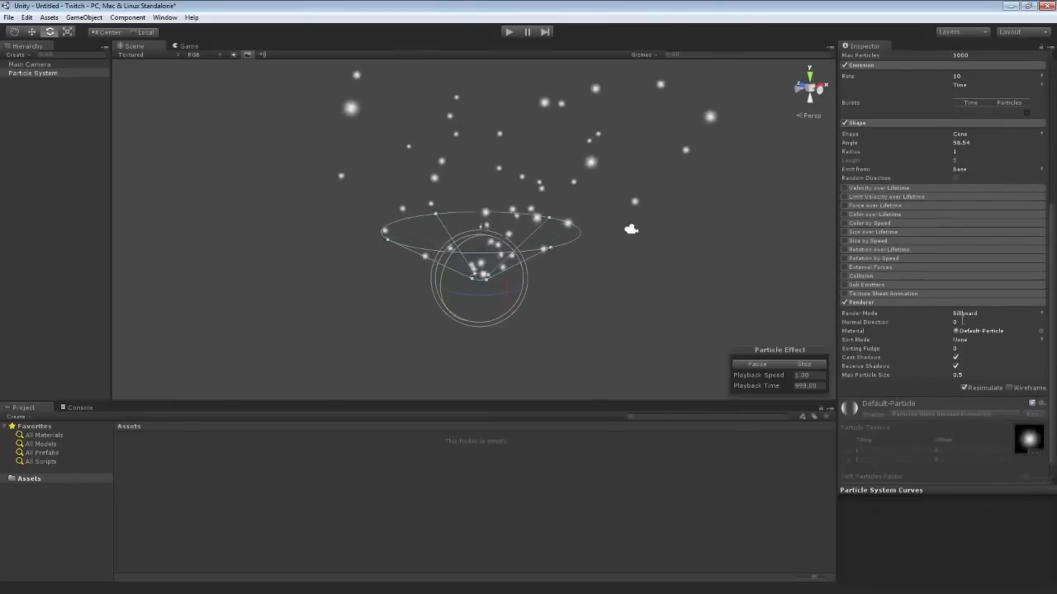
left_click(962, 321)
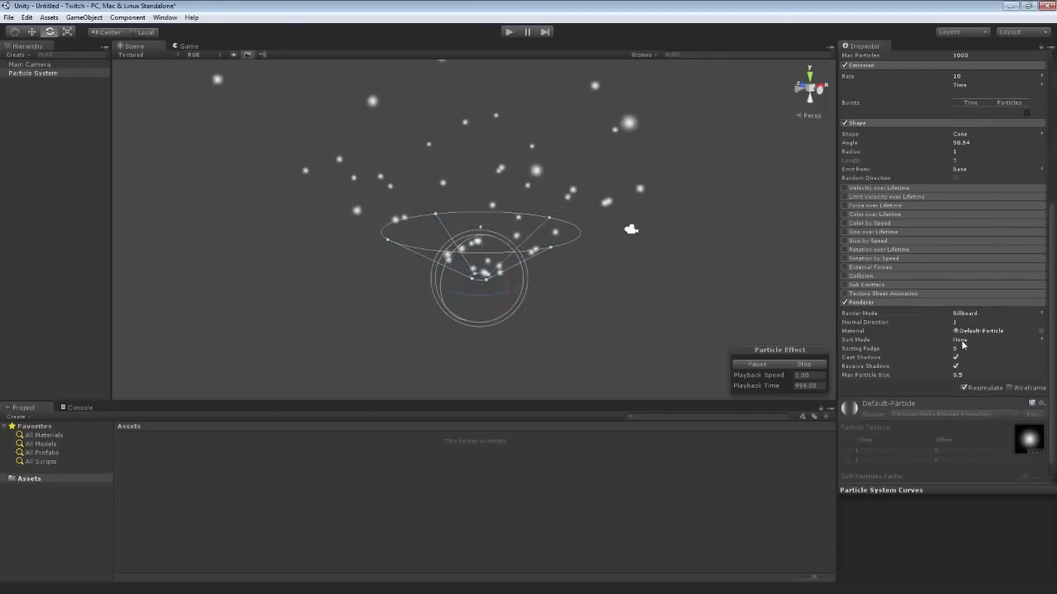
Try the By Distance and Youngest First sort modes and return the Renderer's Sort Mode to None
left_click(960, 339)
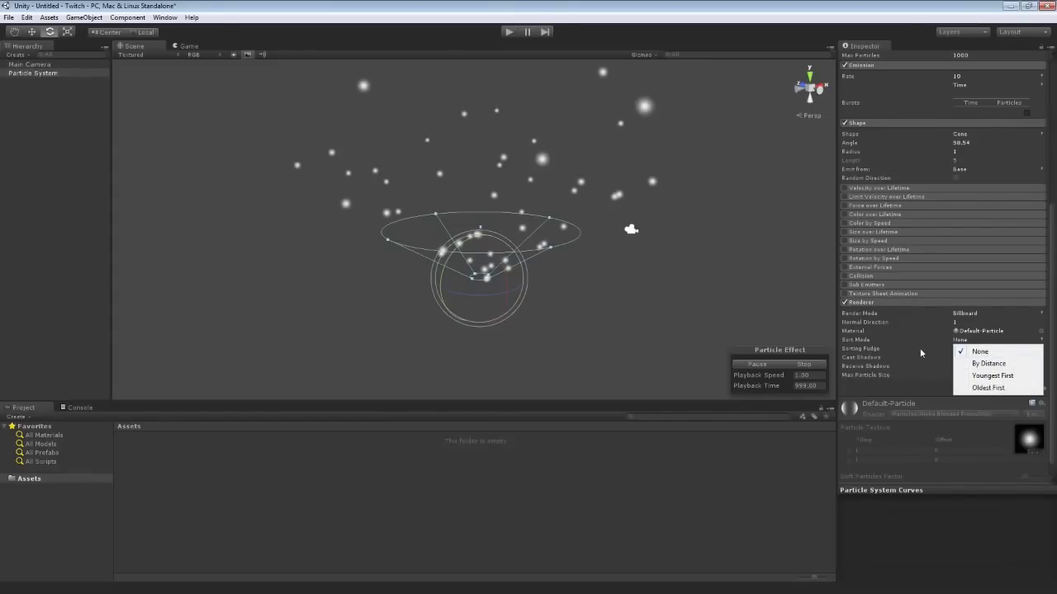
left_click(985, 368)
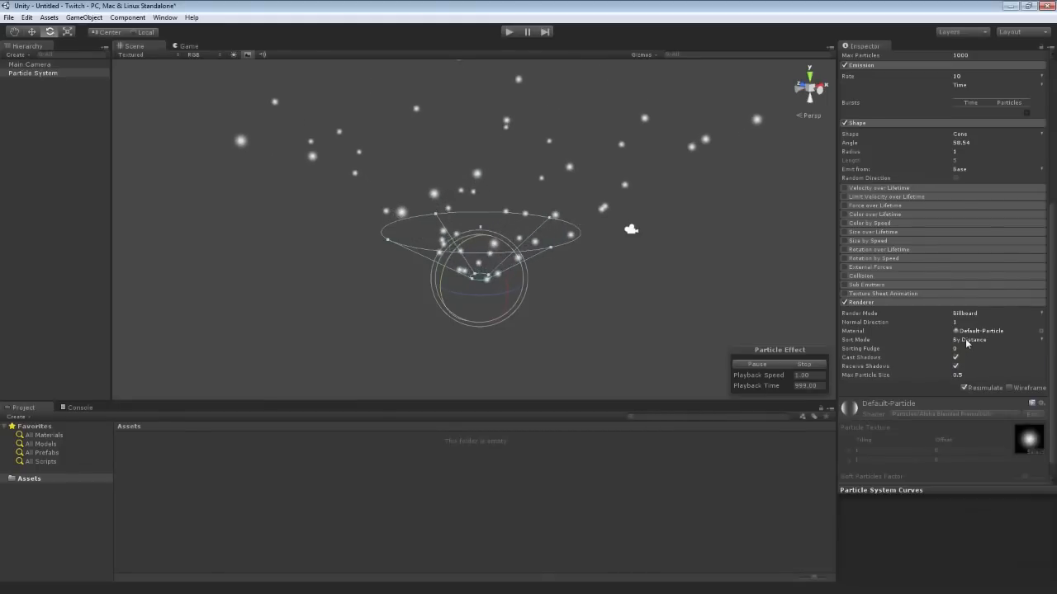
left_click(965, 338)
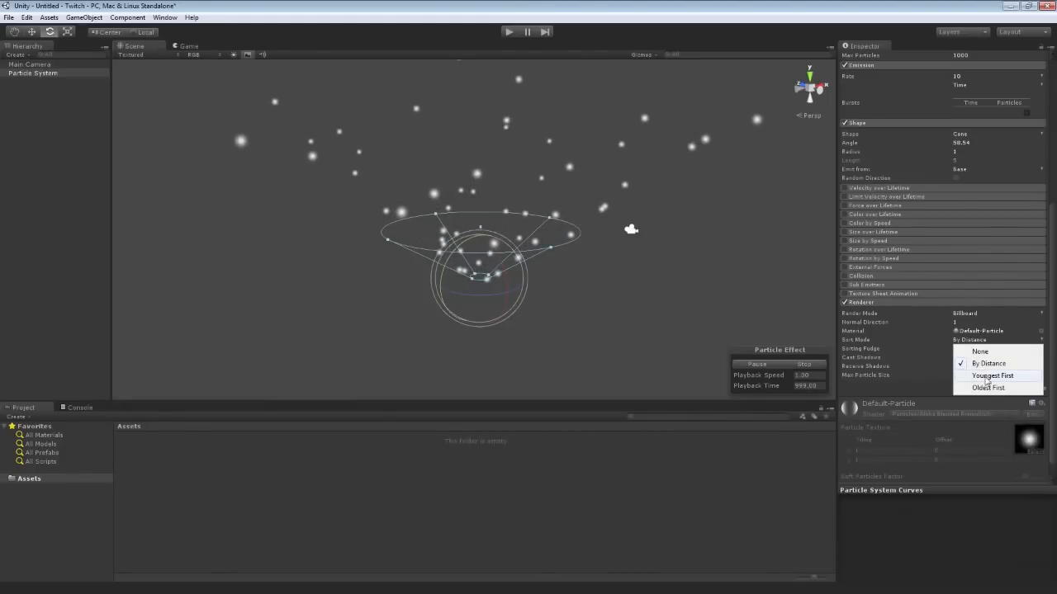
left_click(988, 377)
left_click(970, 339)
left_click(980, 352)
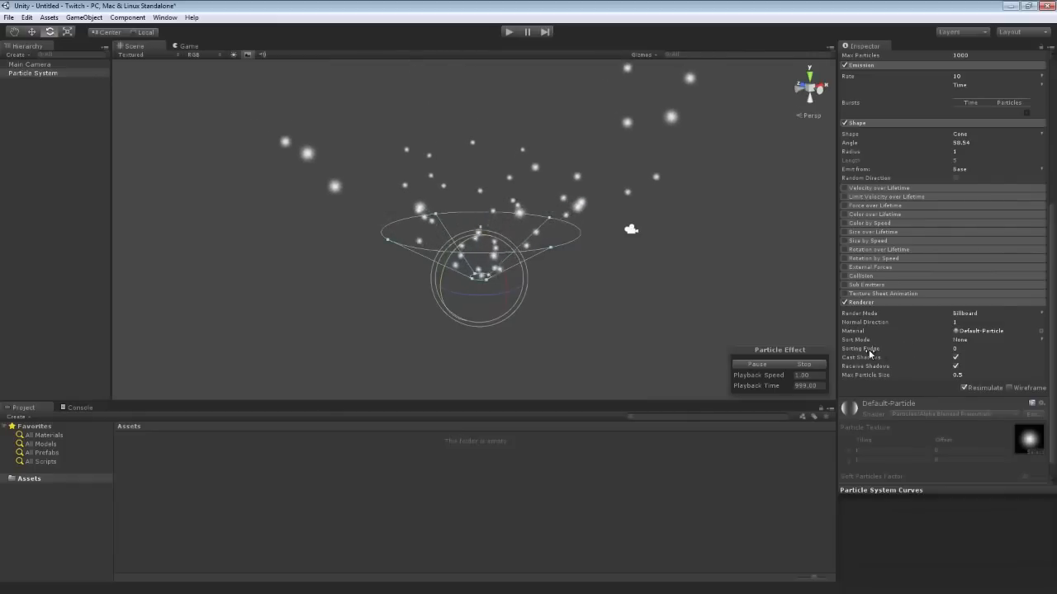
Turn on the particles' Wireframe display to examine their billboard outlines, and turn it off again
mouse_move(869, 354)
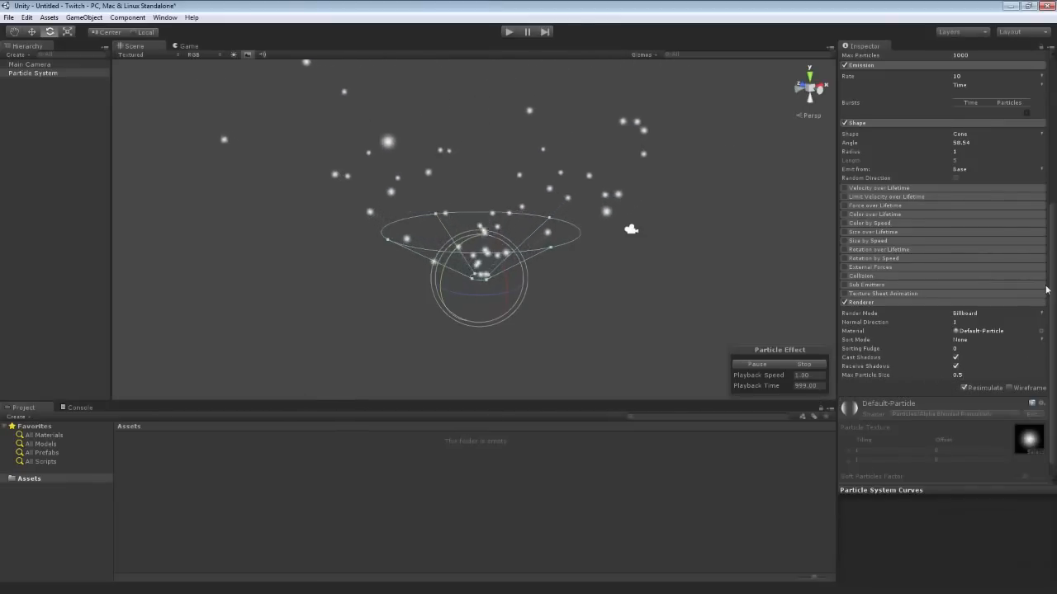
scroll(1046, 289, "down", 2)
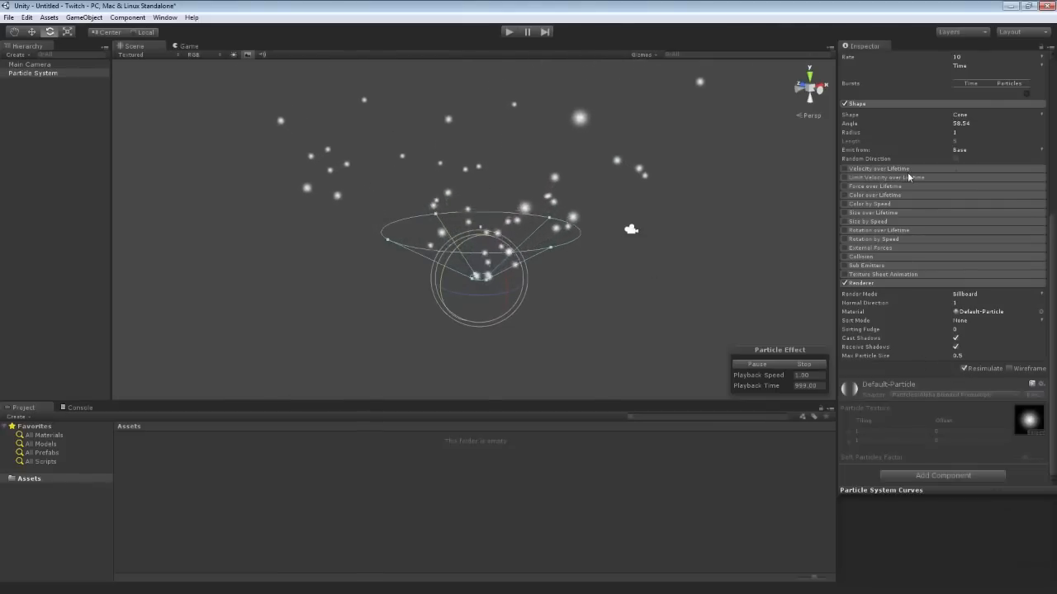
left_click(1008, 368)
right_click_drag(697, 297, 693, 262)
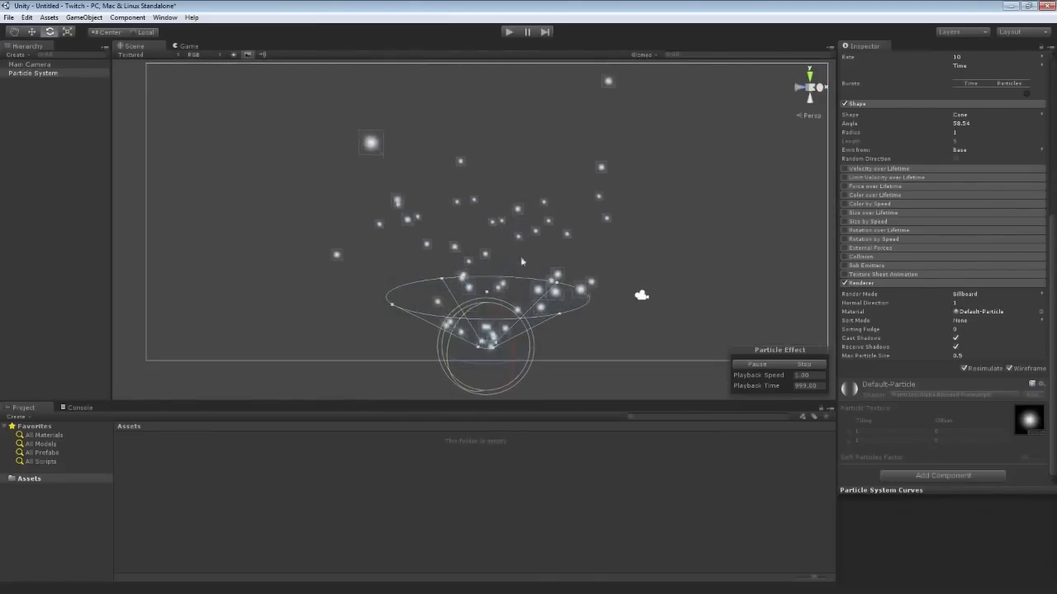
left_click(1009, 368)
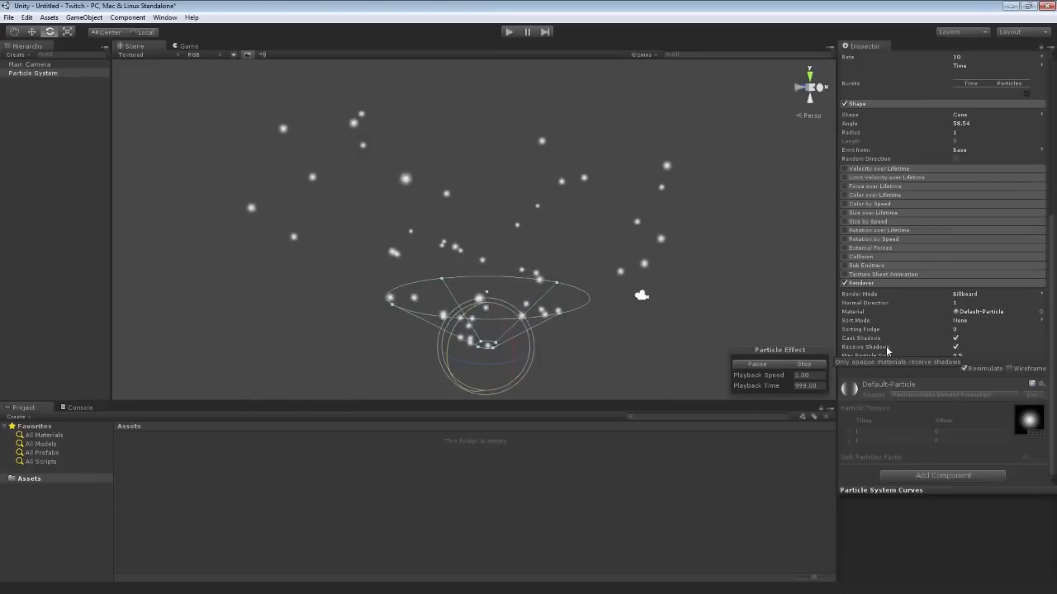
Set the cone angle in the Particle System's Shape module to 25
left_click(967, 123)
type("25")
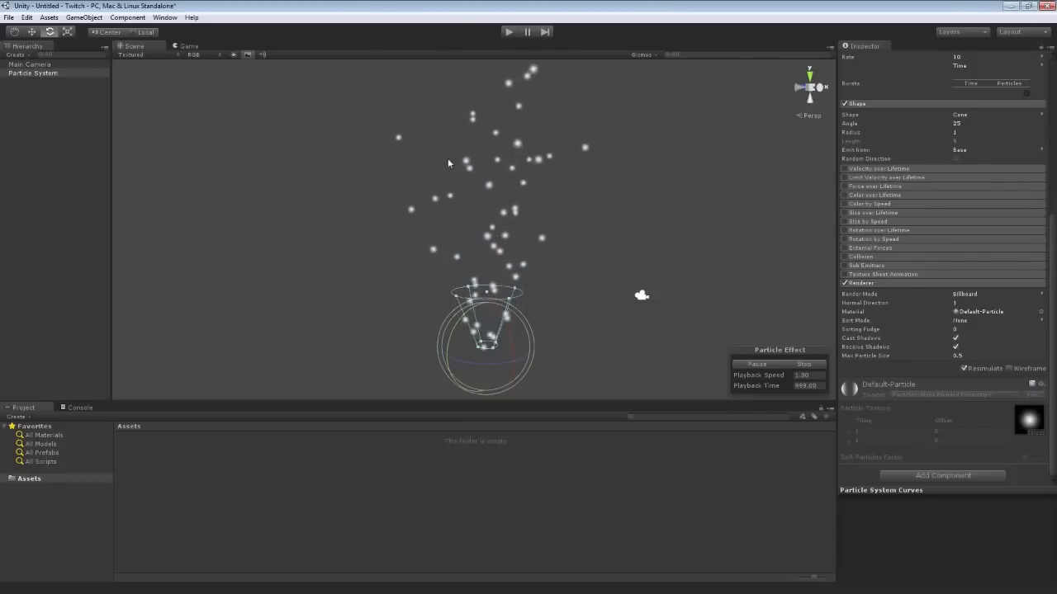
left_click_drag(559, 394, 349, 342, "alt")
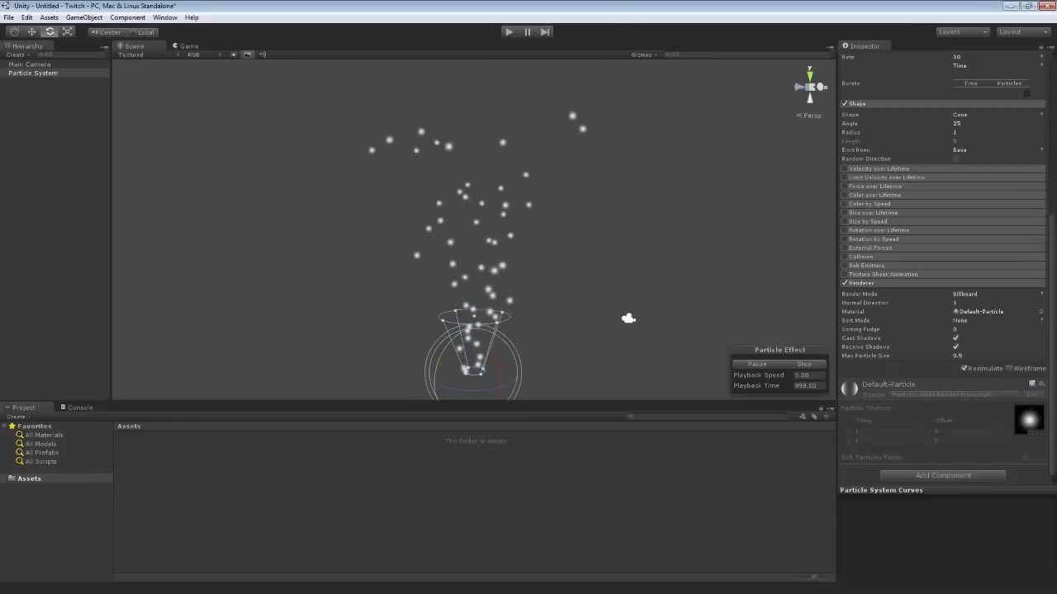
Import Heart.png from the Twitch Assets folder into the project's Assets
left_click_drag(1056, 157, 852, 197)
left_click_drag(795, 294, 349, 495)
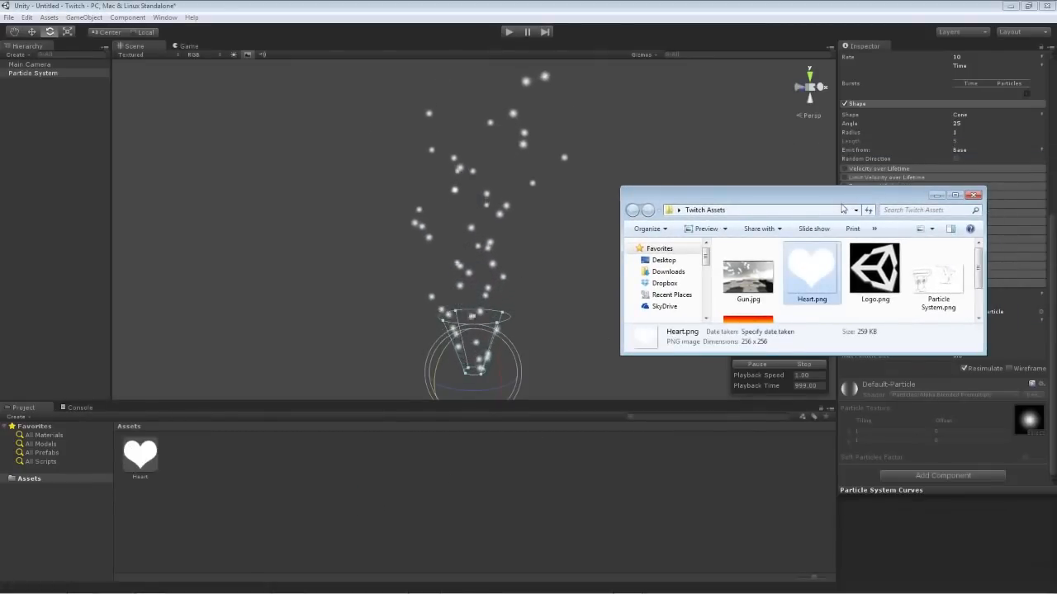
left_click_drag(834, 199, 1055, 173)
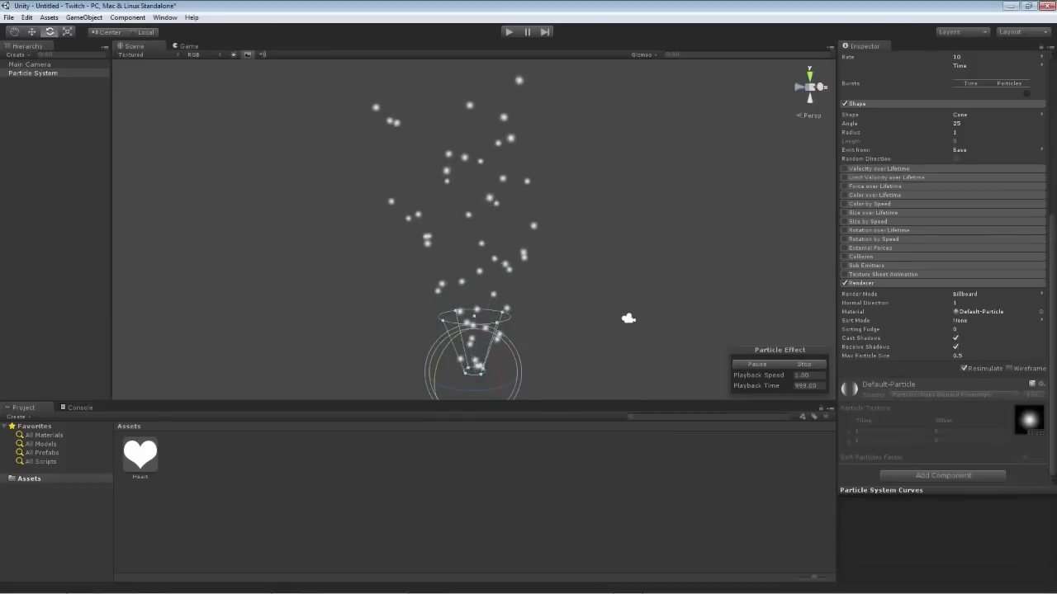
Create a new material in Assets and name it HeartParticle
left_click(202, 476)
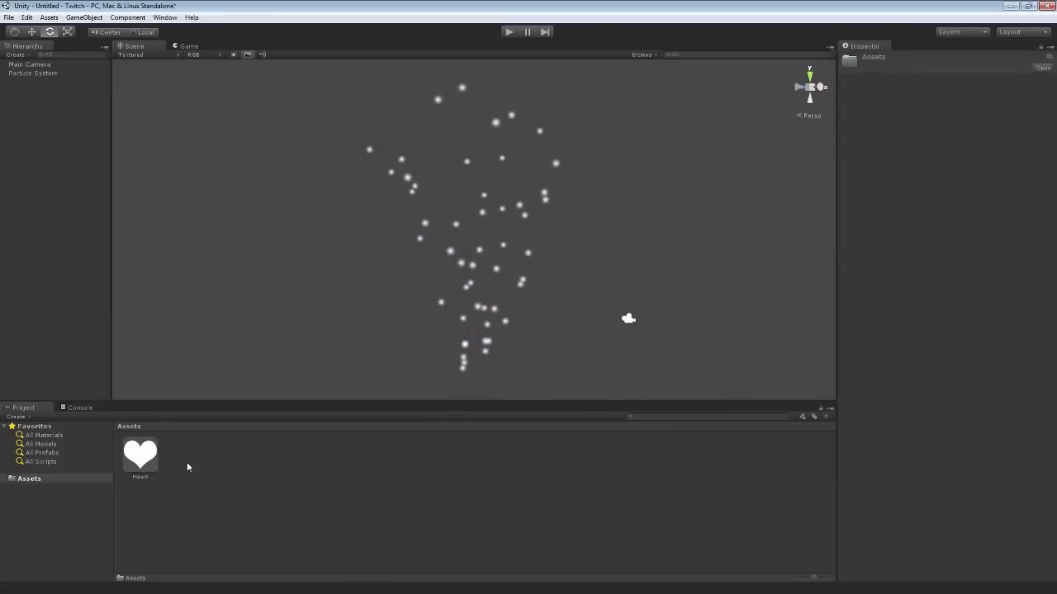
right_click(187, 464)
mouse_move(317, 293)
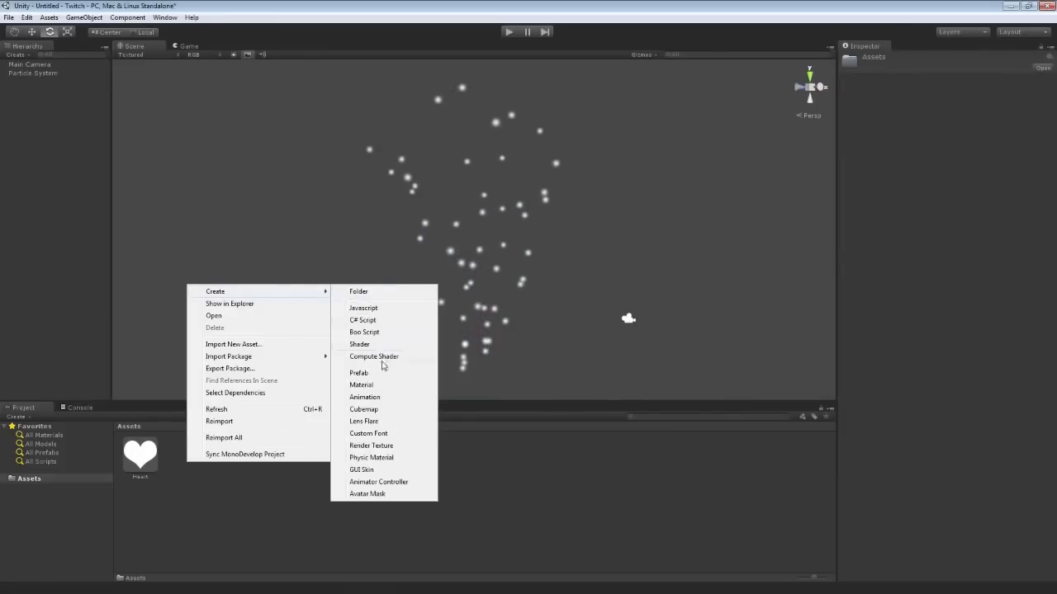
left_click(361, 385)
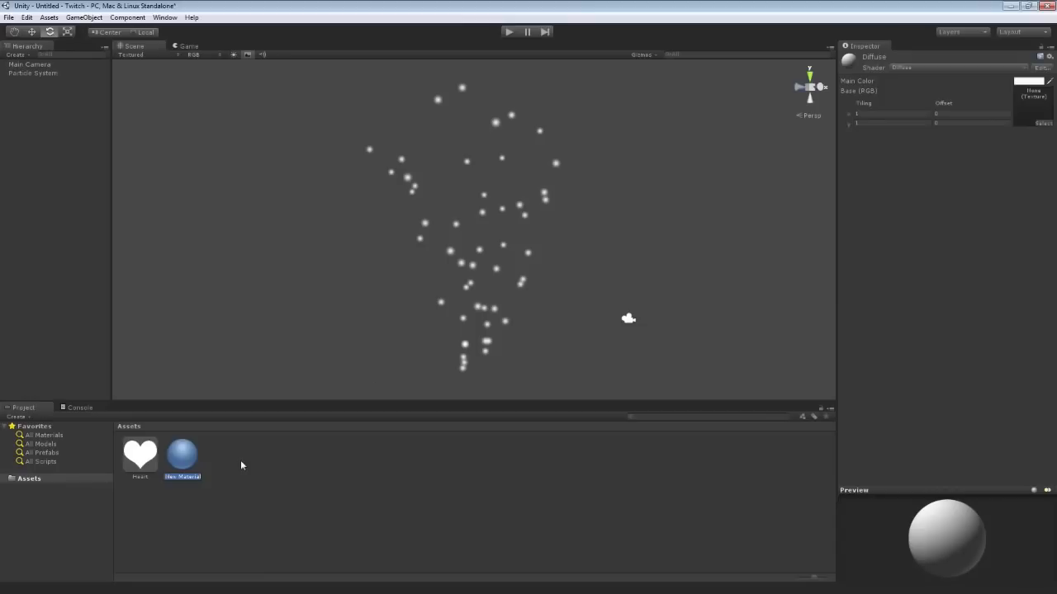
type("HeartParticle")
key("Return")
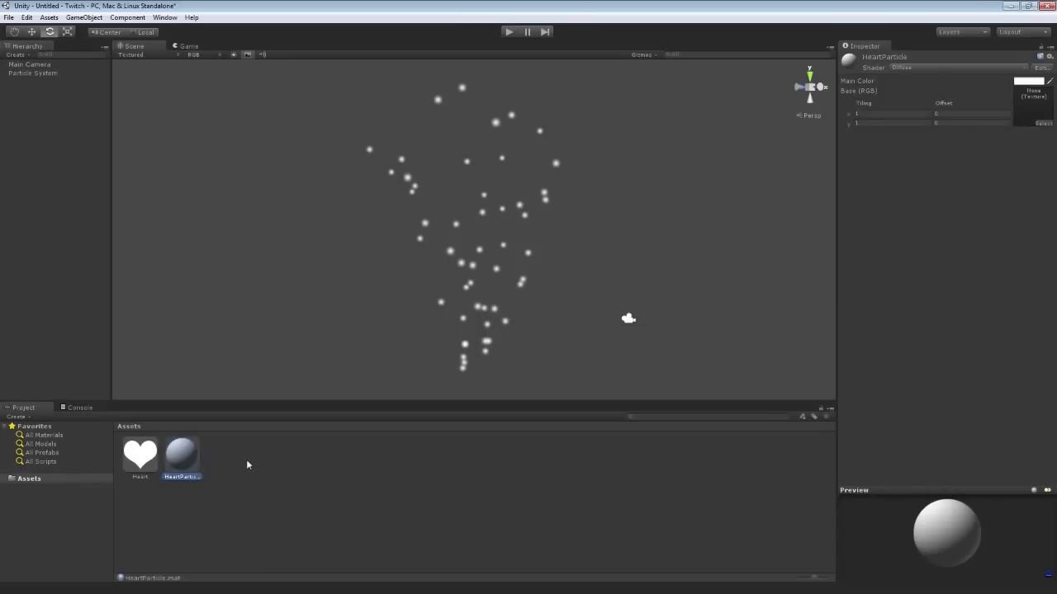
Assign the Heart texture to the HeartParticle material and set its shader to Particles/Additive
left_click_drag(141, 454, 145, 452)
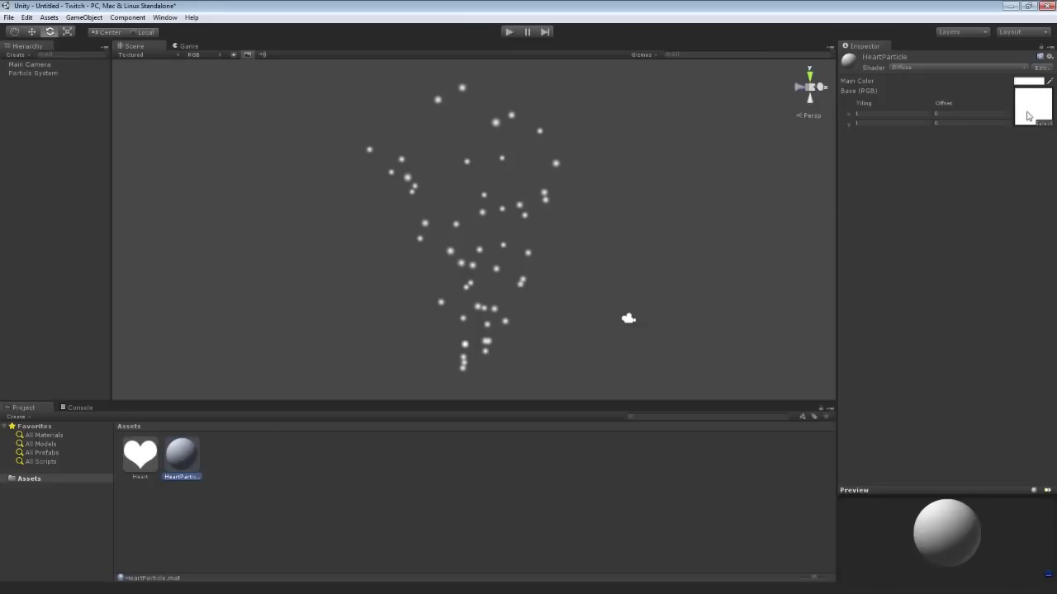
left_click(908, 66)
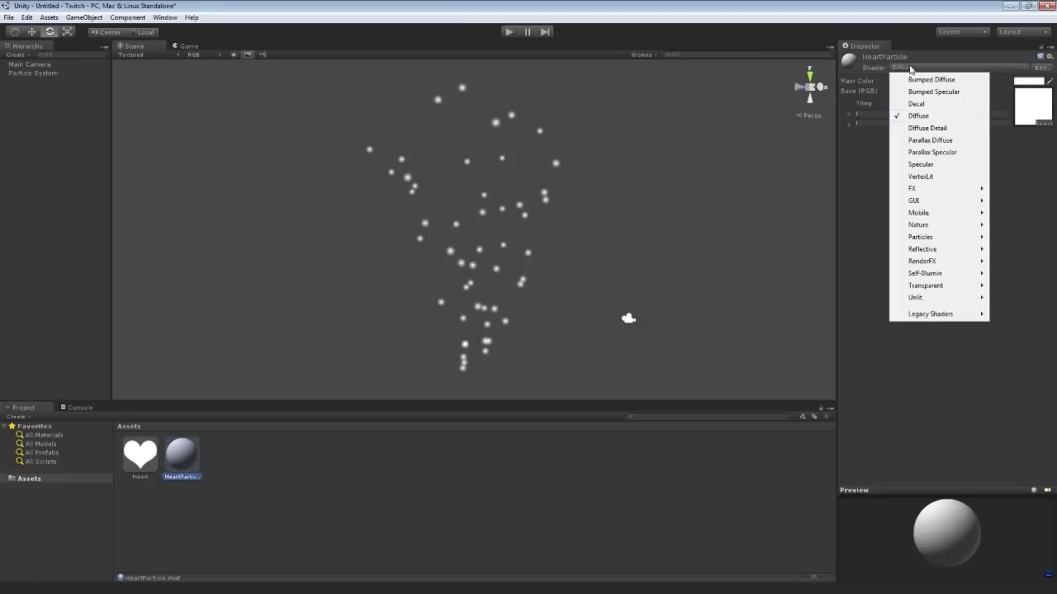
mouse_move(917, 240)
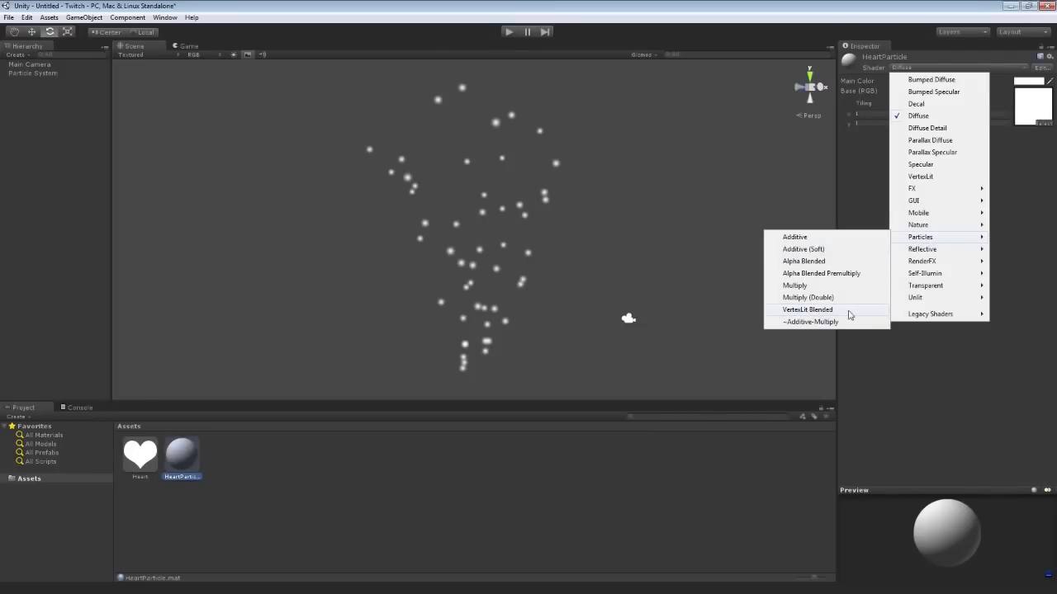
left_click(797, 238)
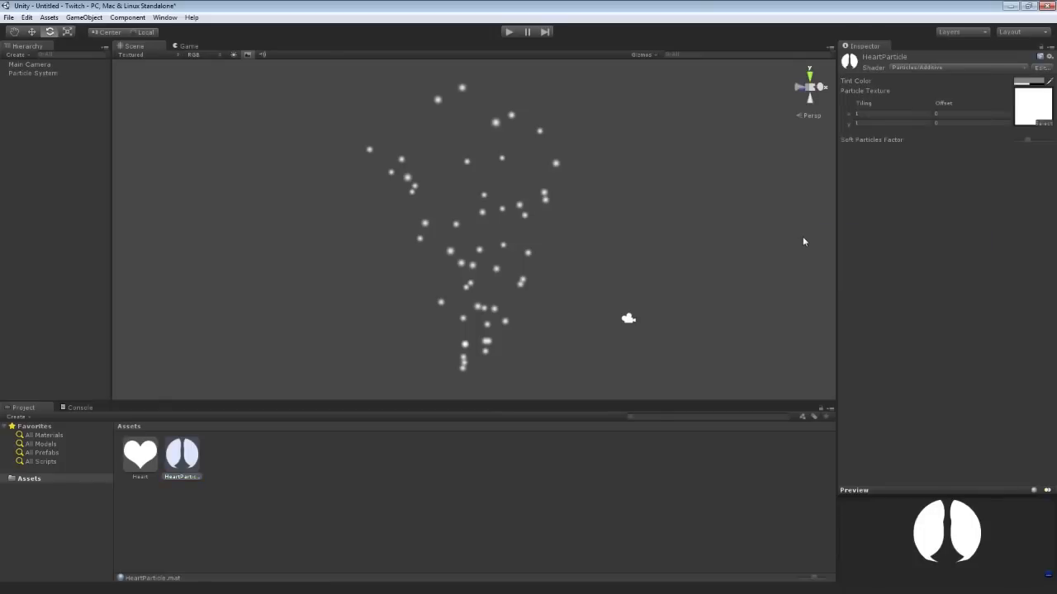
Apply the HeartParticle material to the Particle System
left_click(38, 73)
left_click_drag(182, 456, 857, 480)
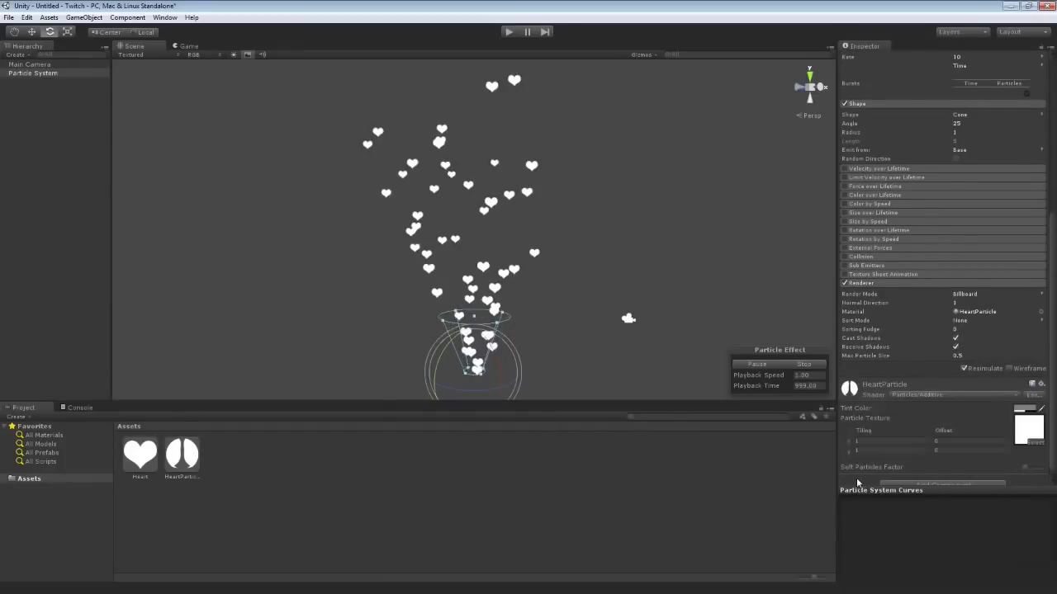
mouse_move(603, 218)
right_mouse_down()
mouse_move(607, 249)
mouse_move(607, 235)
right_mouse_up()
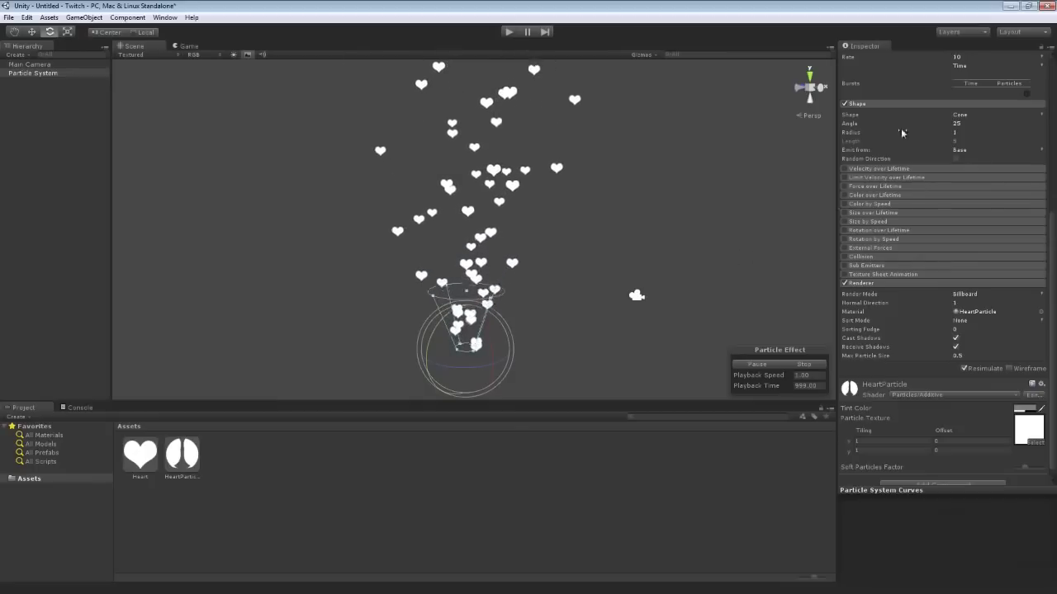
Collapse the Shape and Emission modules and set the particles' Start Color to pure red
scroll(1049, 240, "up", 10)
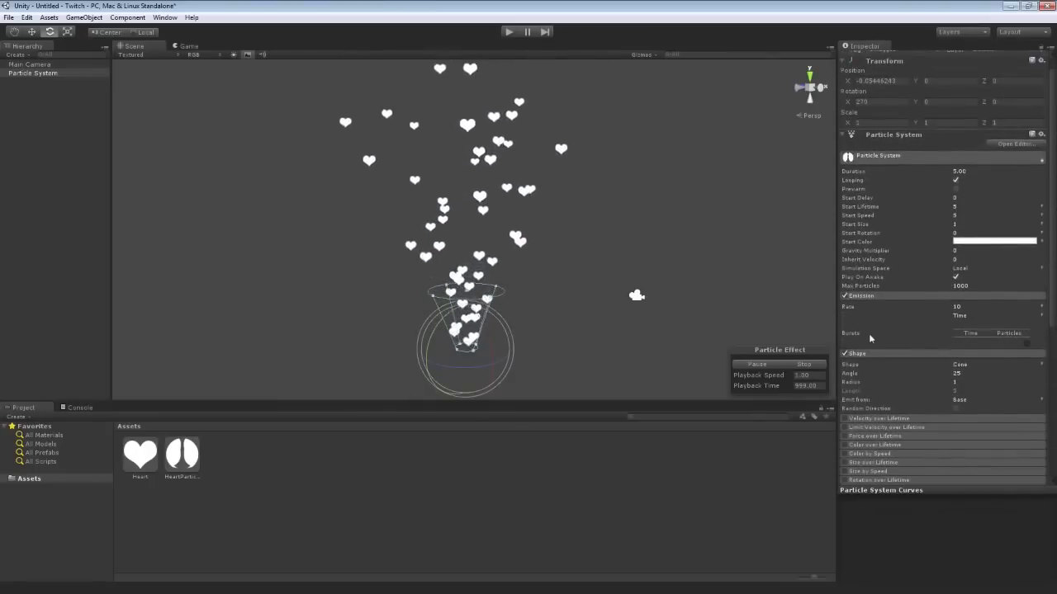
left_click(875, 353)
left_click(877, 295)
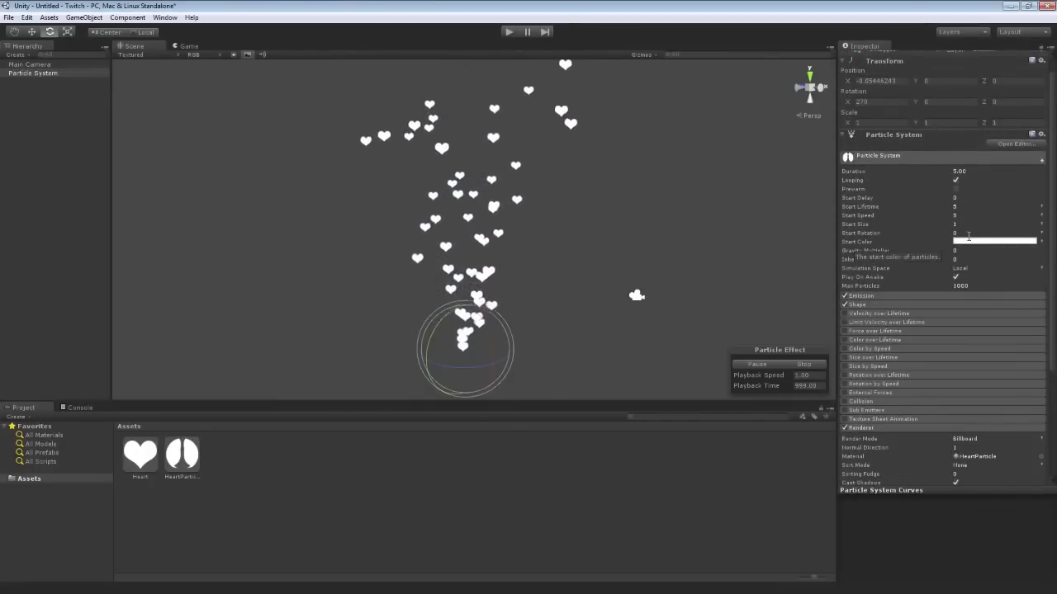
left_click(970, 241)
left_click(57, 84)
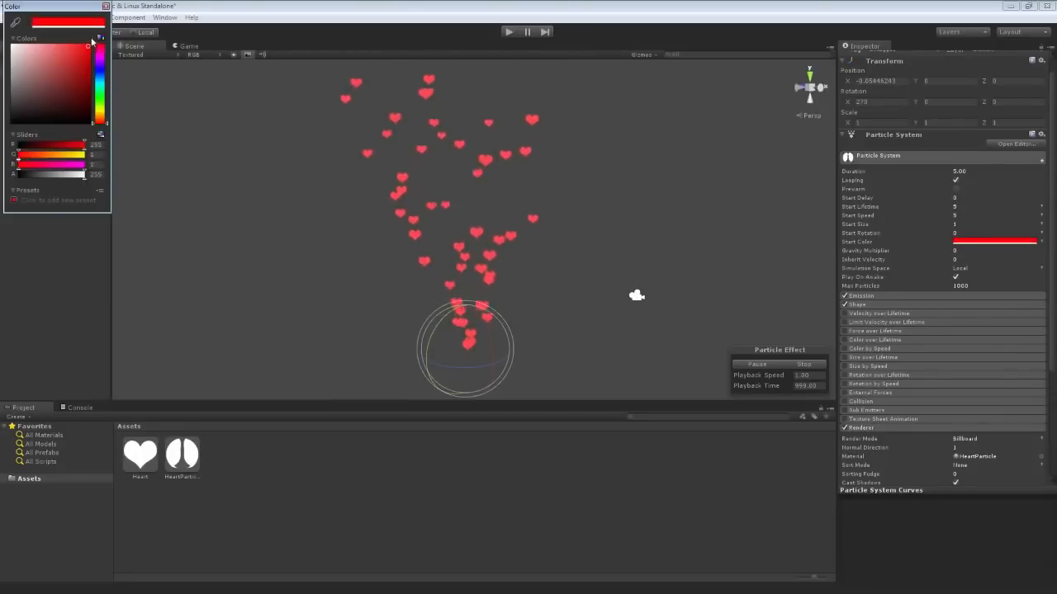
left_click(106, 6)
Switch the Start Color to Gradient and make its first color key red, fading to white
left_click(1041, 240)
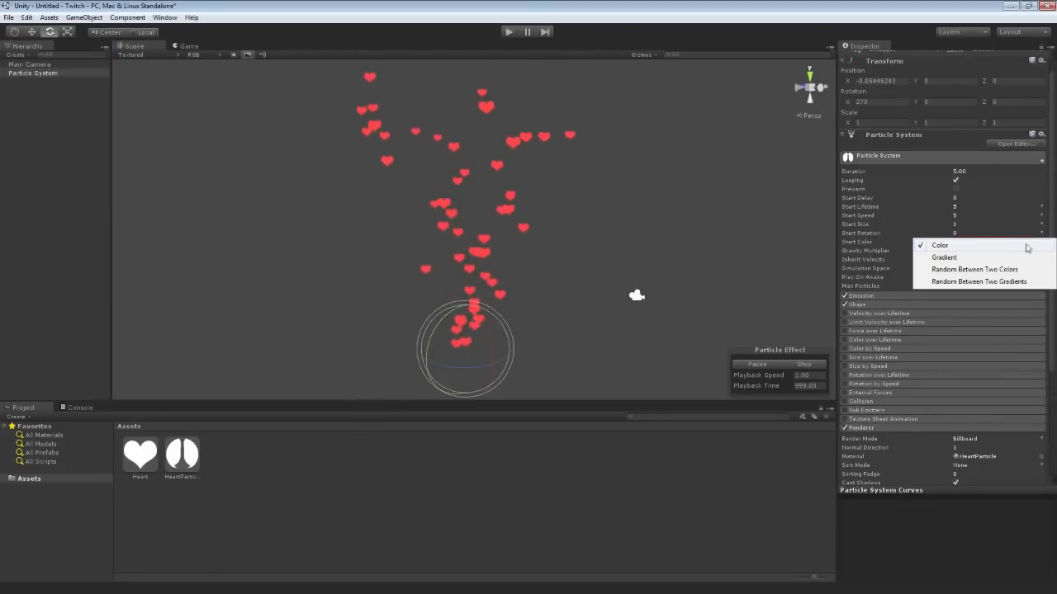
left_click(1019, 259)
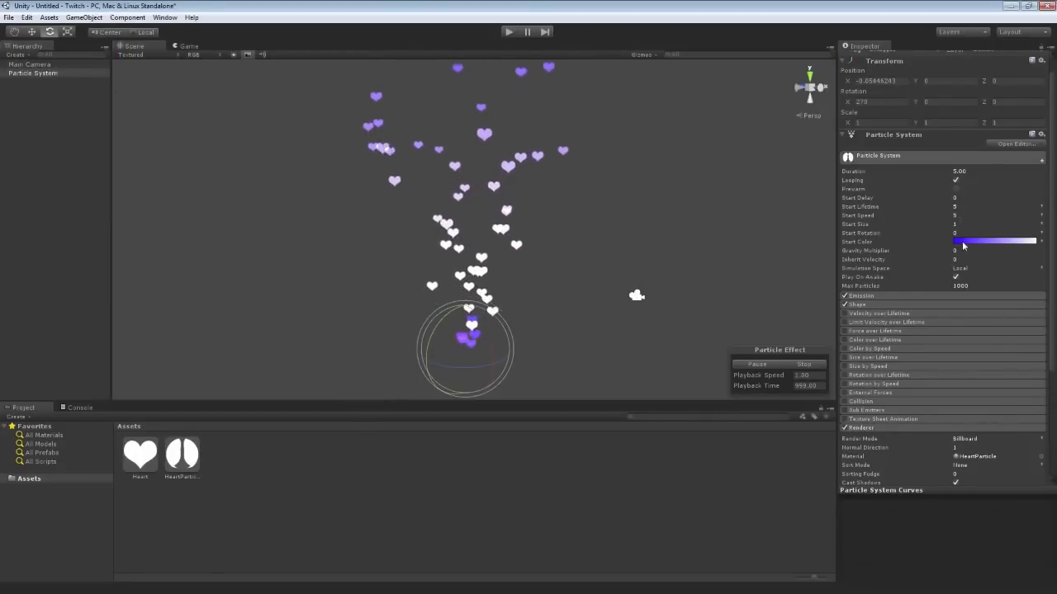
left_click(995, 240)
left_click(74, 68)
left_click(100, 44)
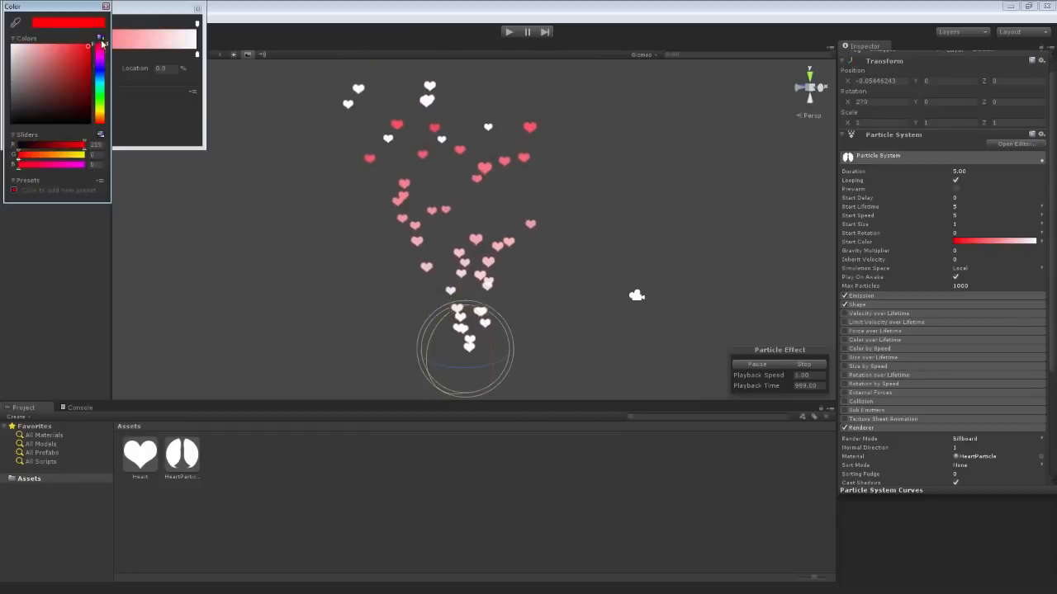
left_click(105, 6)
left_click(198, 9)
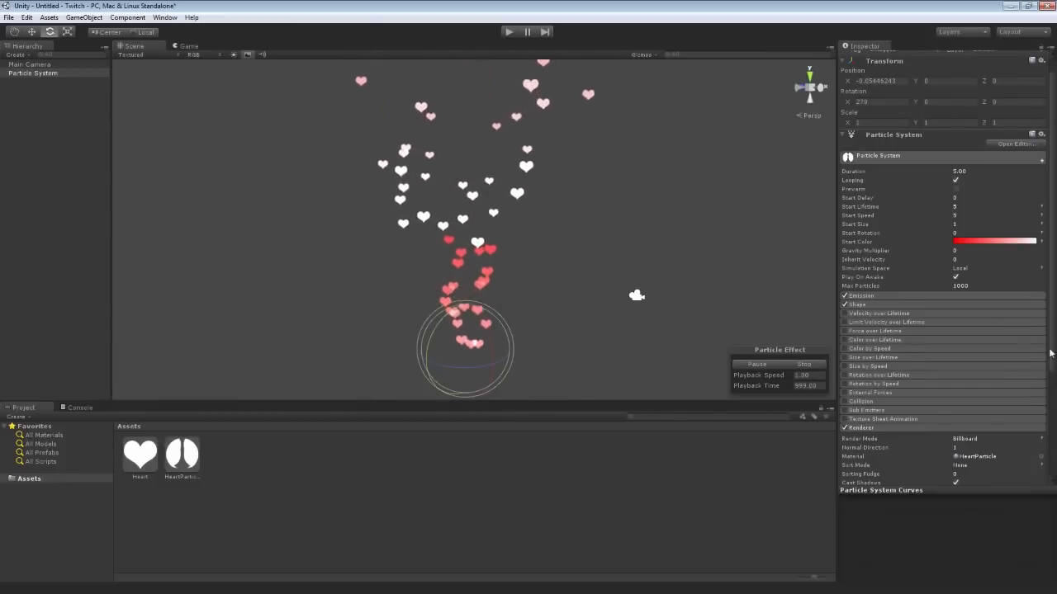
Try the Particles/VertexLit Blended shader on the HeartParticle material
scroll(908, 404, "down", 5)
left_click(949, 385)
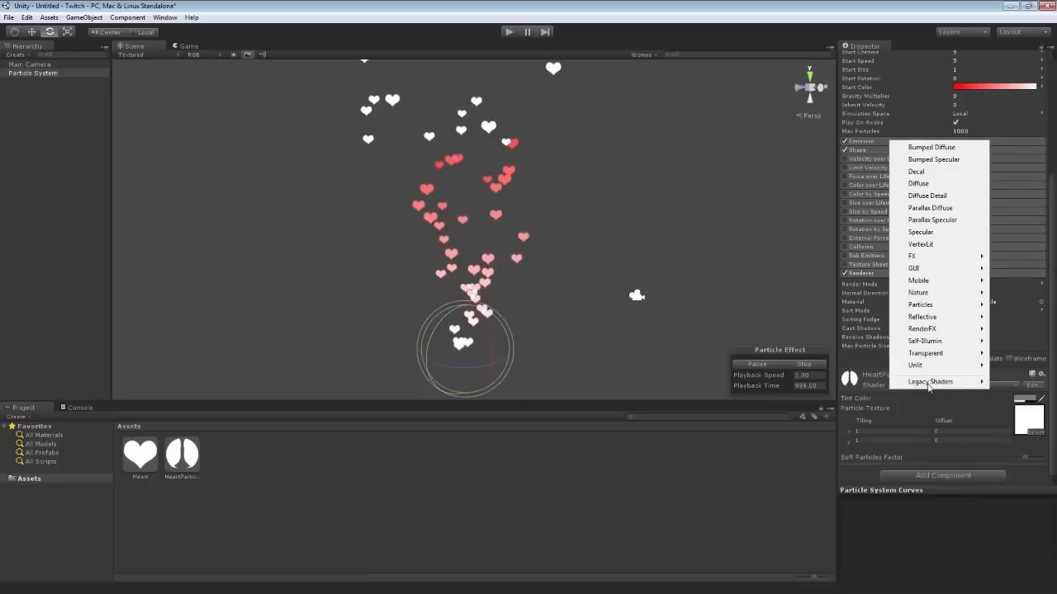
mouse_move(926, 307)
left_click(806, 382)
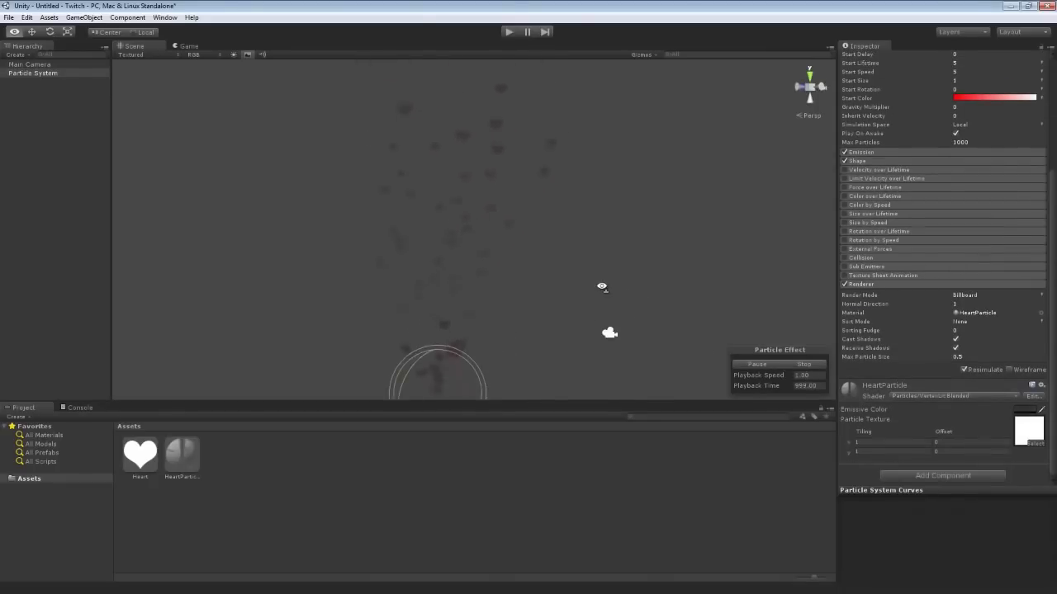
Set the HeartParticle material's shader to Particles/Alpha Blended
left_click(955, 390)
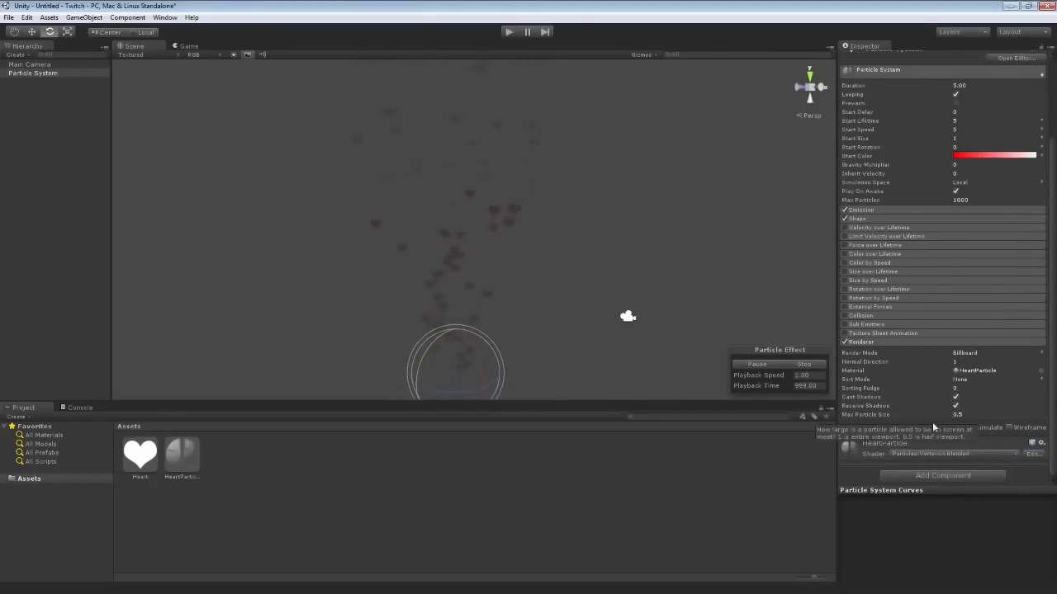
left_click(955, 454)
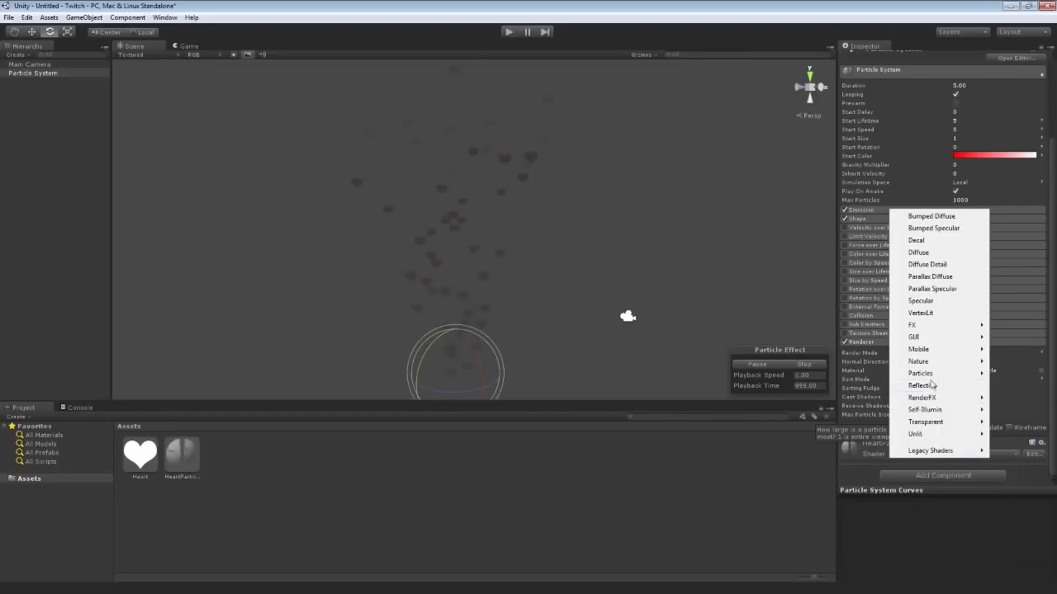
mouse_move(931, 377)
left_click(804, 386)
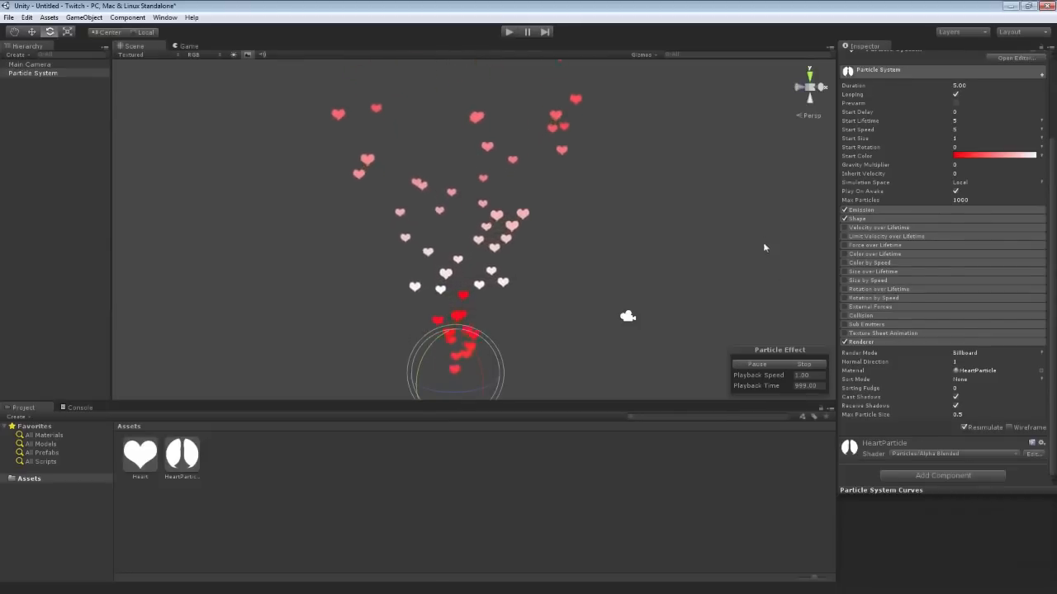
Delete the Particle System from the scene
left_click(26, 73)
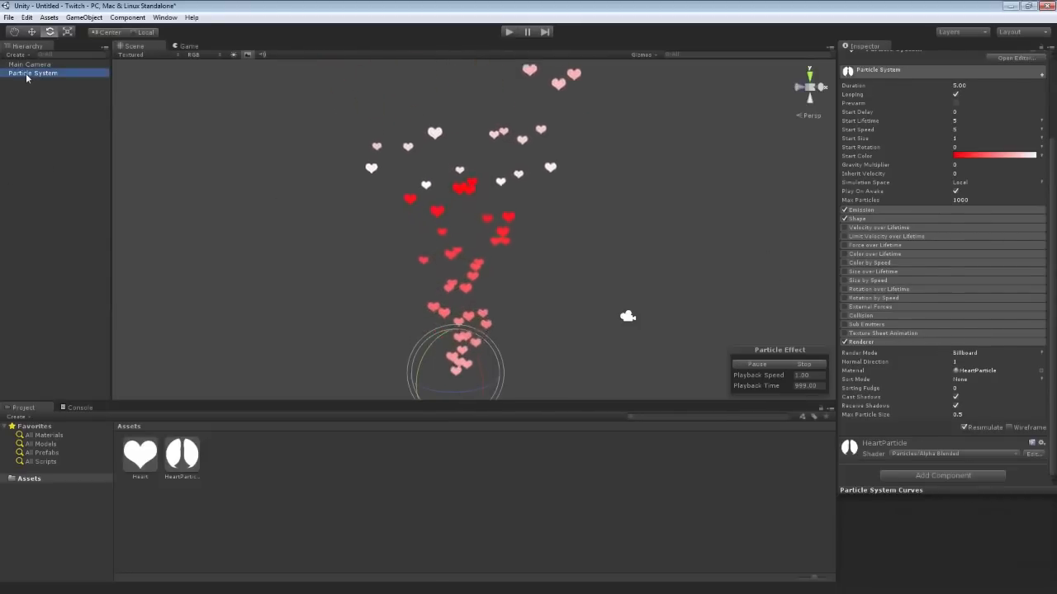
key("Delete")
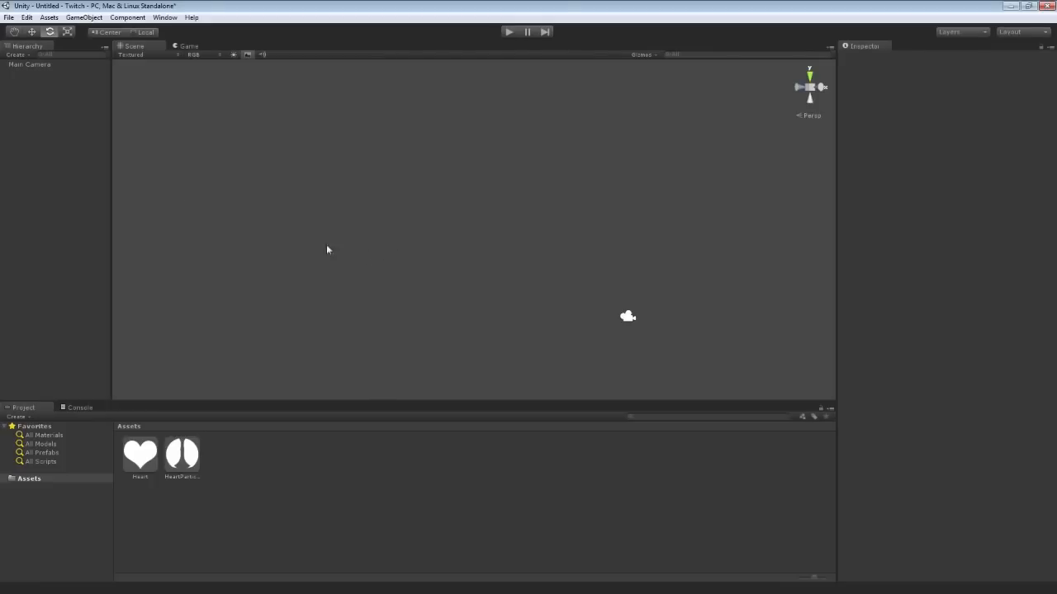
Open the Asset Store, search for "particles" and look through the results
left_click(165, 17)
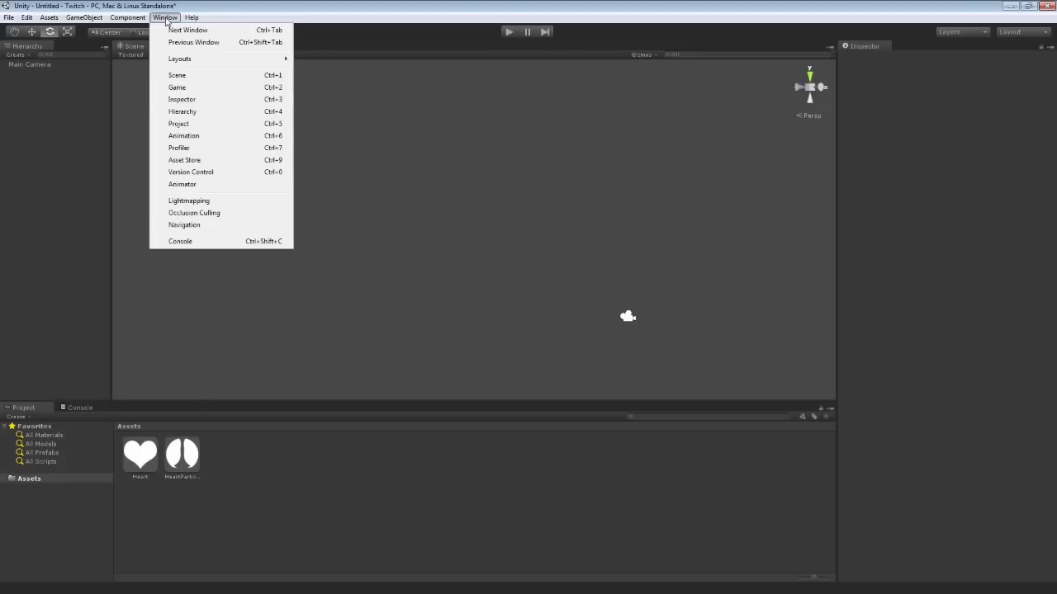
left_click(212, 160)
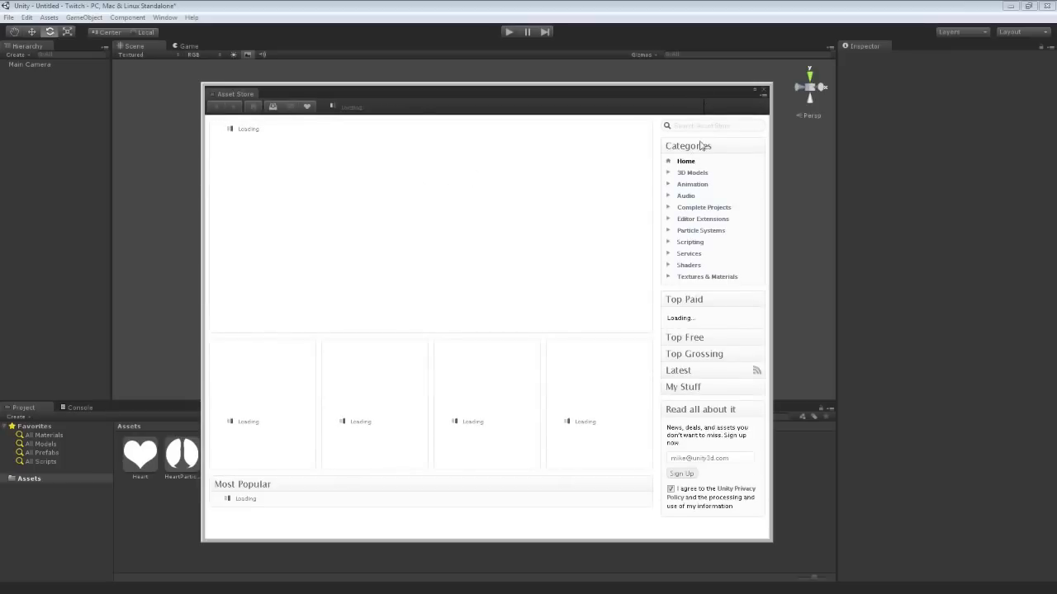
left_click(714, 125)
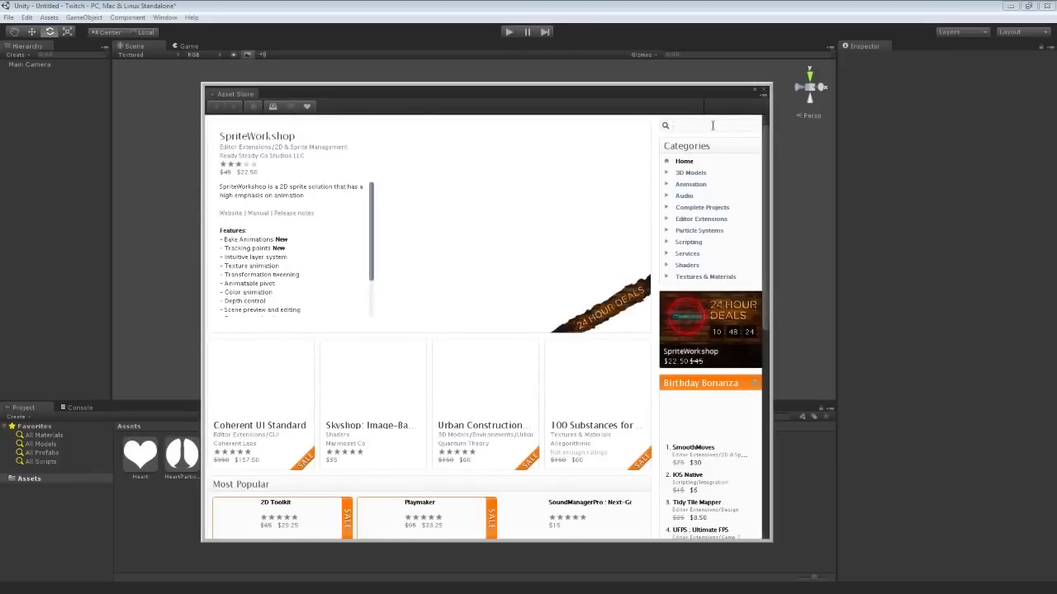
type("particles")
key("Return")
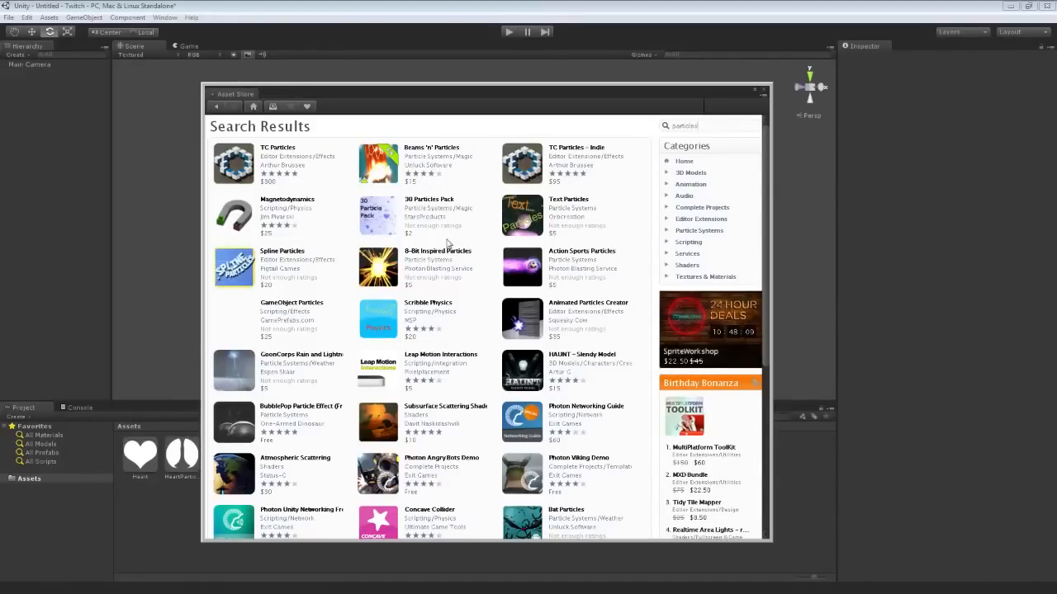
scroll(449, 242, "down", 1)
scroll(425, 281, "down", 2)
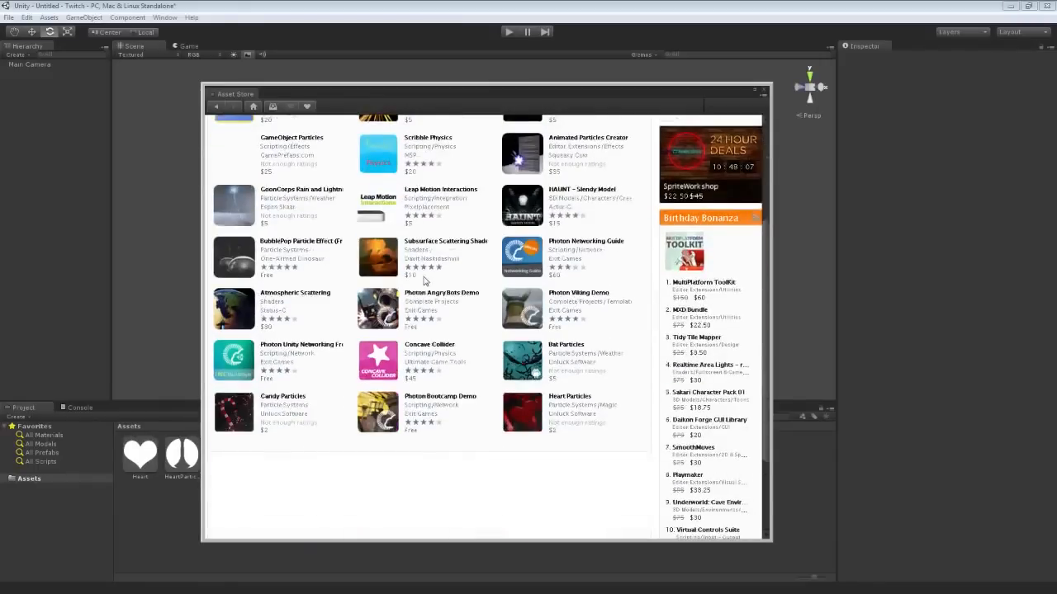
scroll(425, 282, "down", 3)
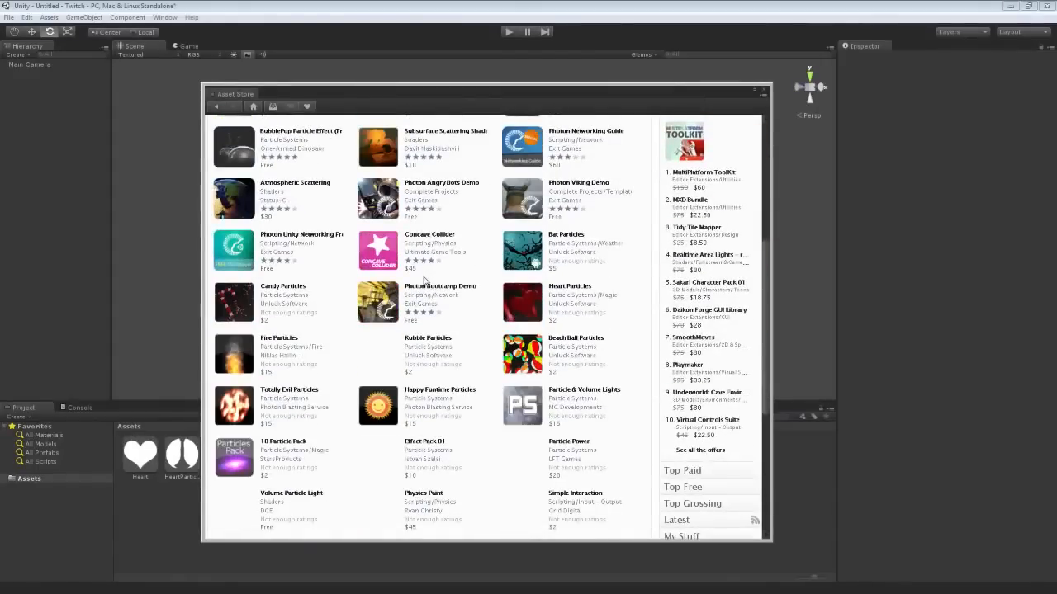
scroll(425, 281, "down", 1)
scroll(426, 281, "down", 5)
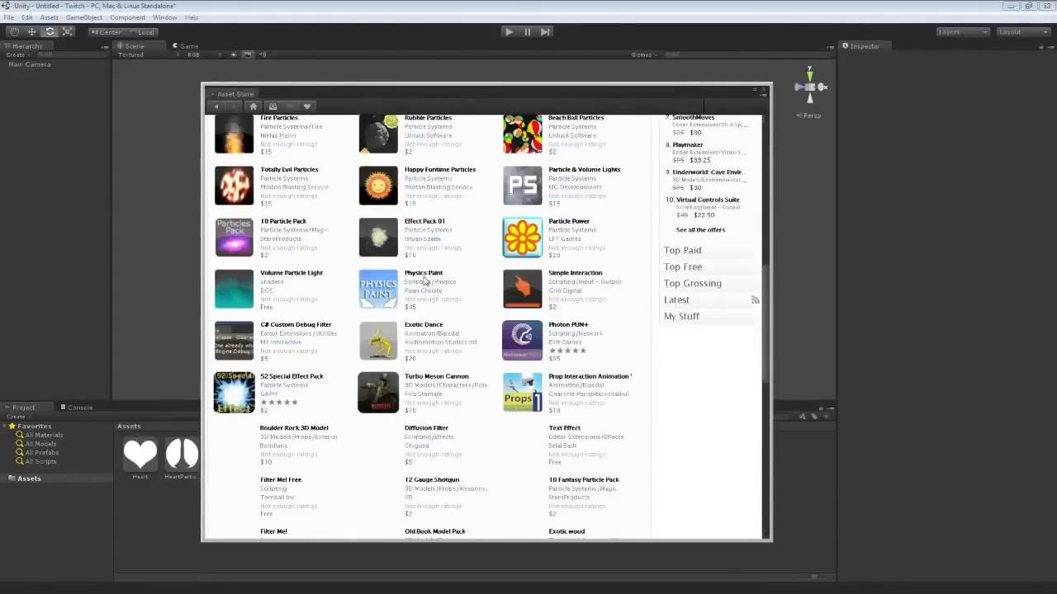
Change the Asset Store search to "particle system" and look through the results
scroll(423, 282, "up", 10)
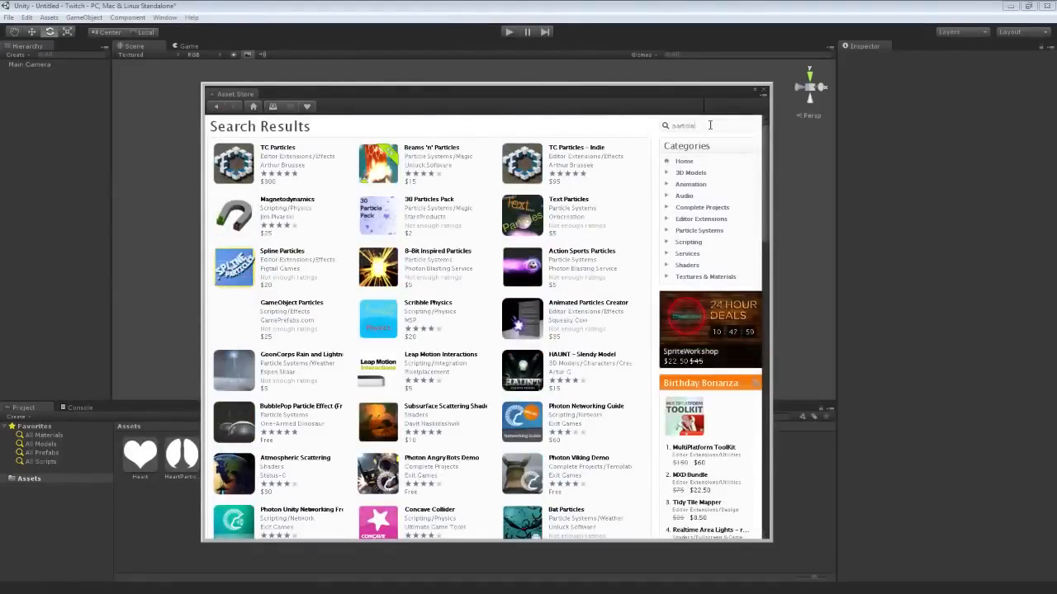
type("em")
key("Return")
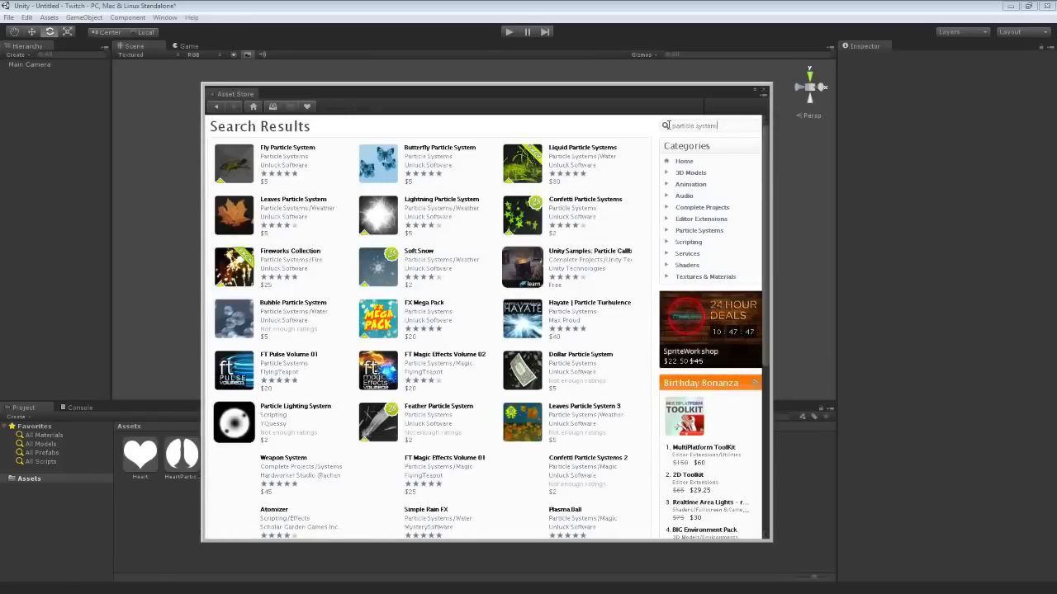
scroll(328, 235, "down", 1)
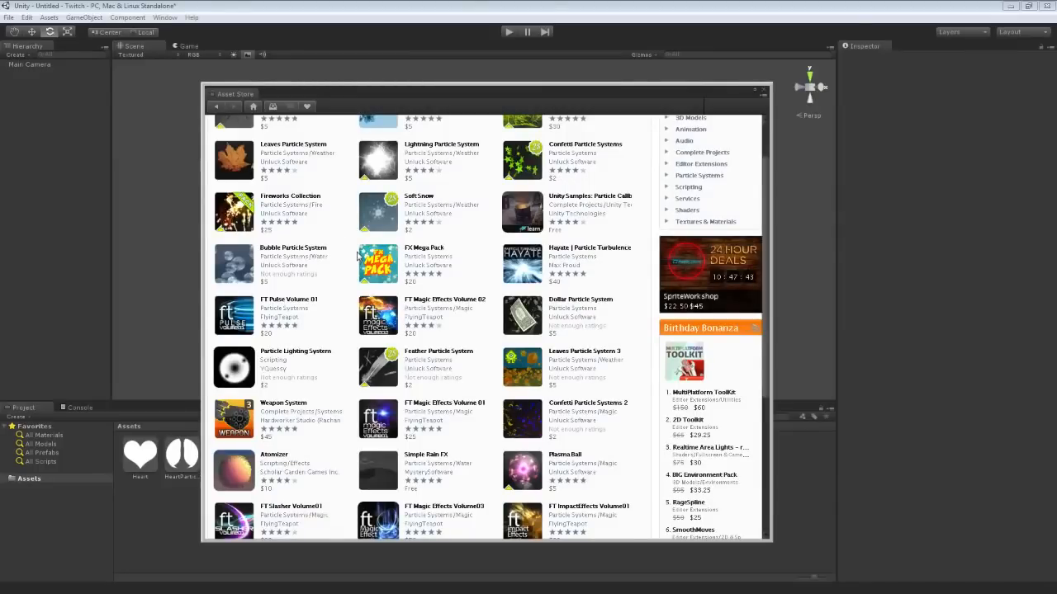
scroll(358, 256, "down", 1)
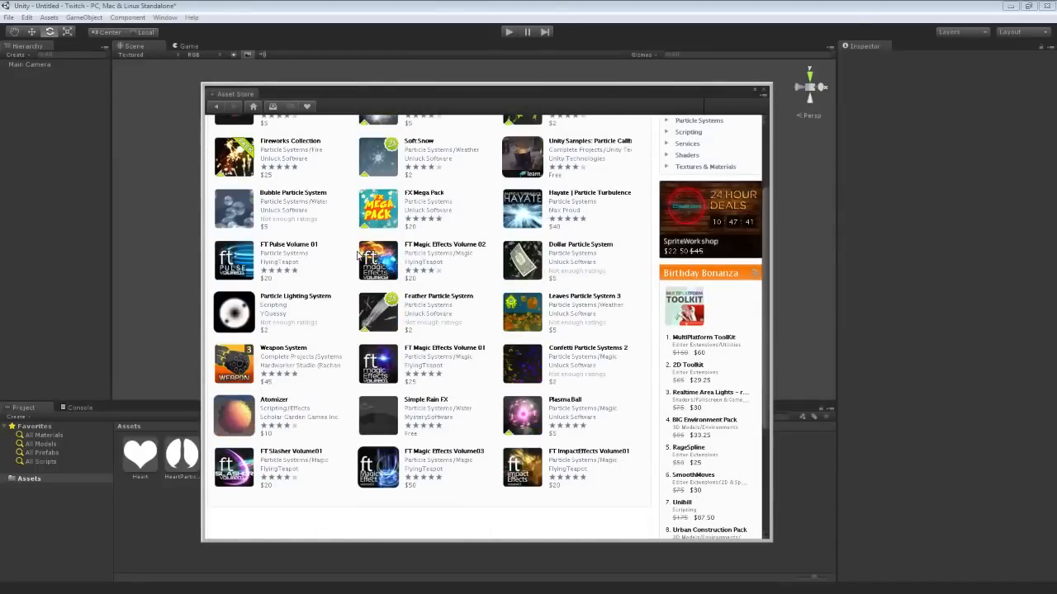
scroll(357, 256, "up", 1)
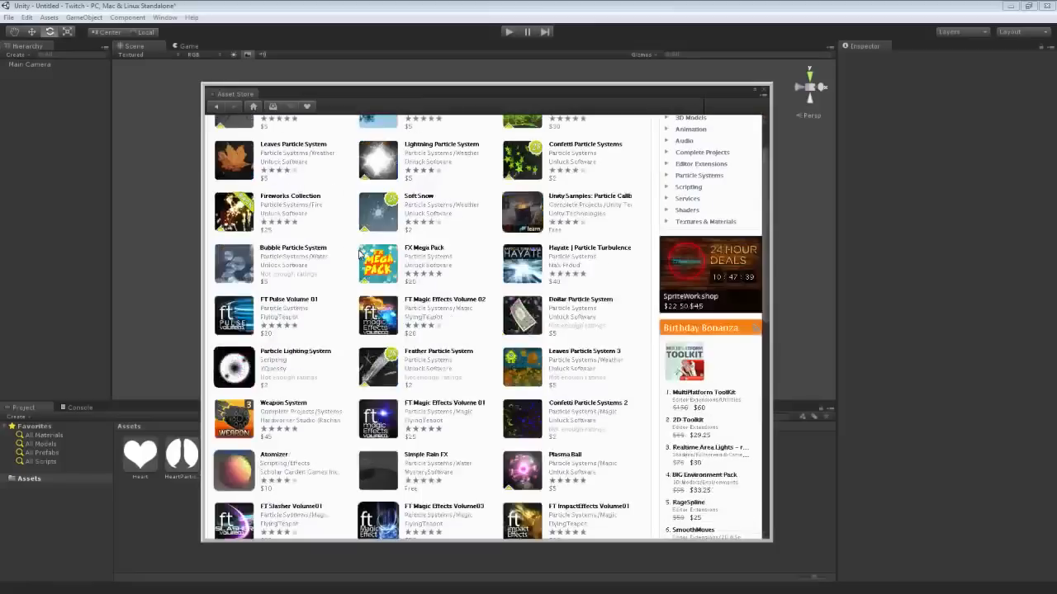
Search the Asset Store for "particle systems" and open the free Simple Particle Pack by Unity Technologies
scroll(360, 255, "up", 1)
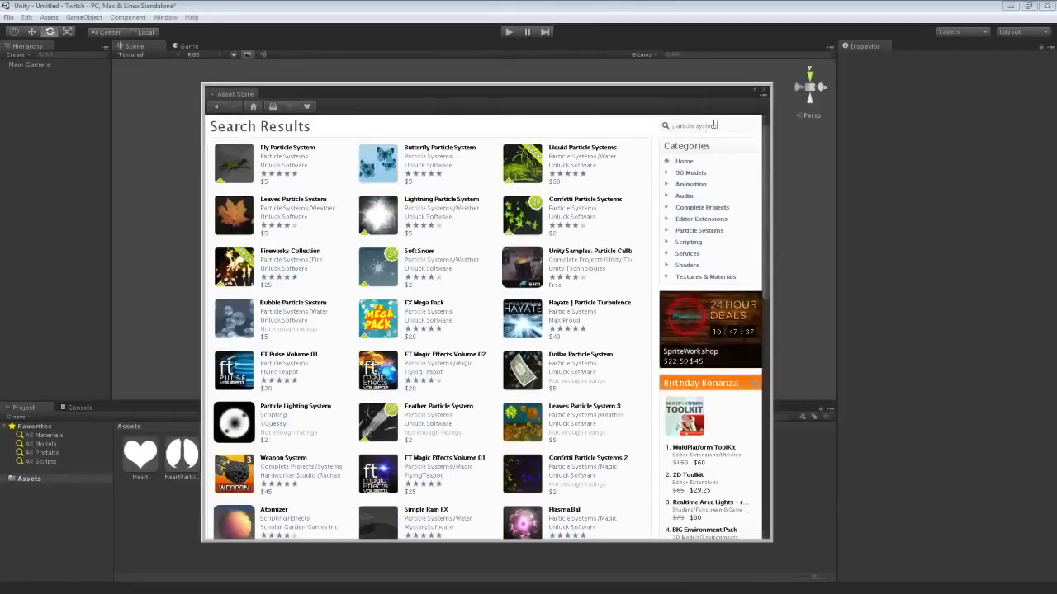
key("Return")
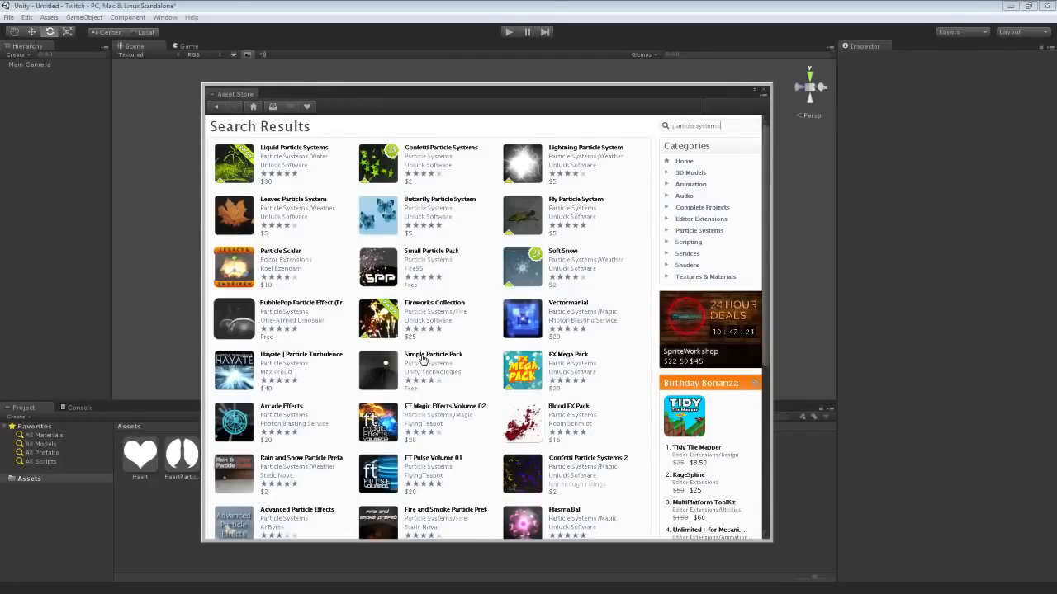
left_click(417, 356)
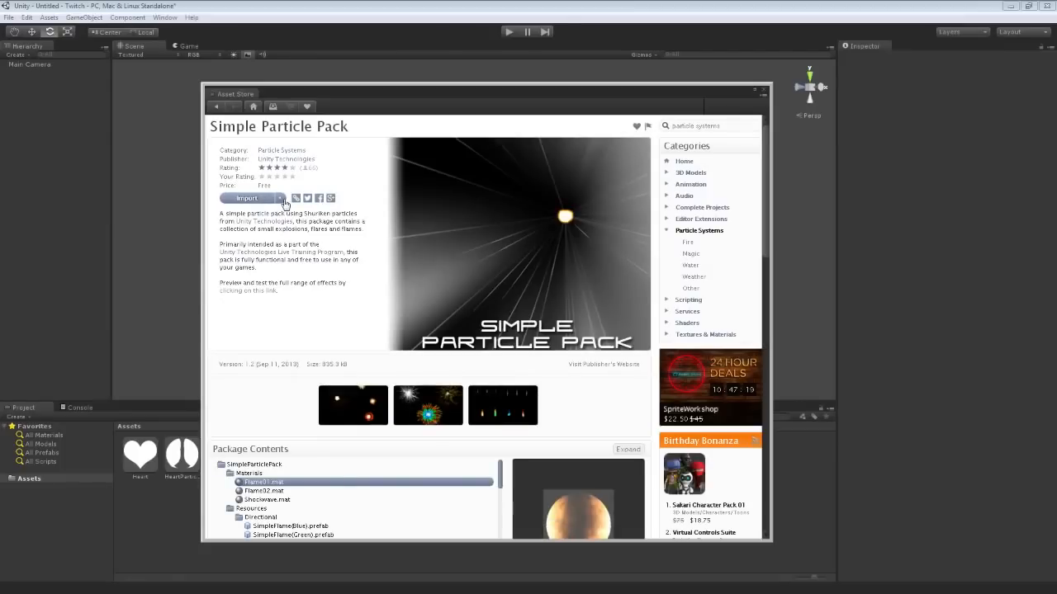
Import all items of the Simple Particle Pack into the project and close the Asset Store
left_click(280, 198)
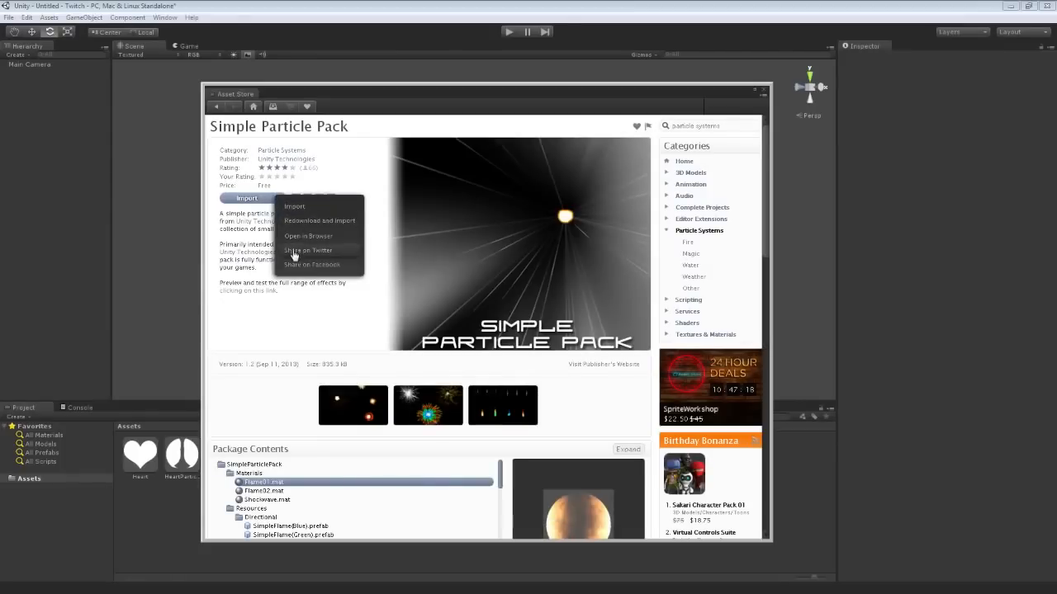
left_click(245, 223)
left_click(245, 202)
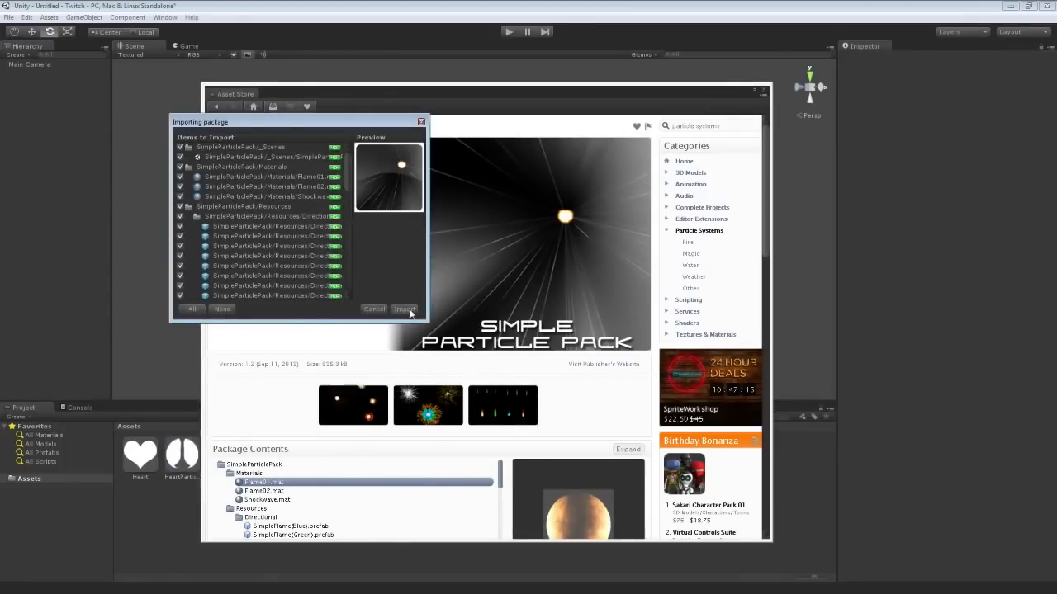
left_click(408, 309)
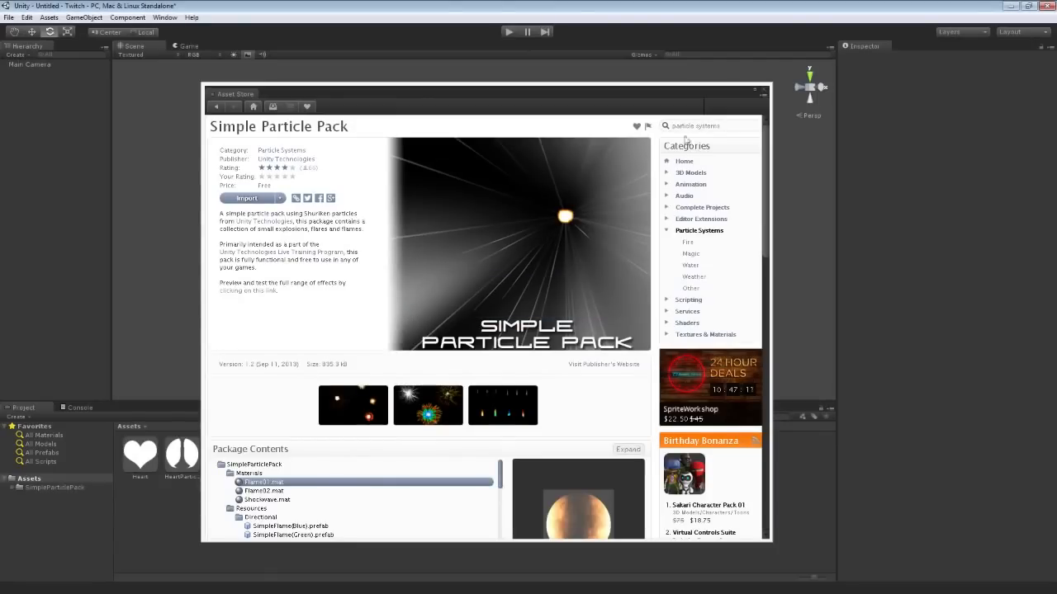
left_click(765, 93)
Open the SimpleParticlePack scene from the pack's _Scenes folder without saving the untitled scene
left_click(66, 487)
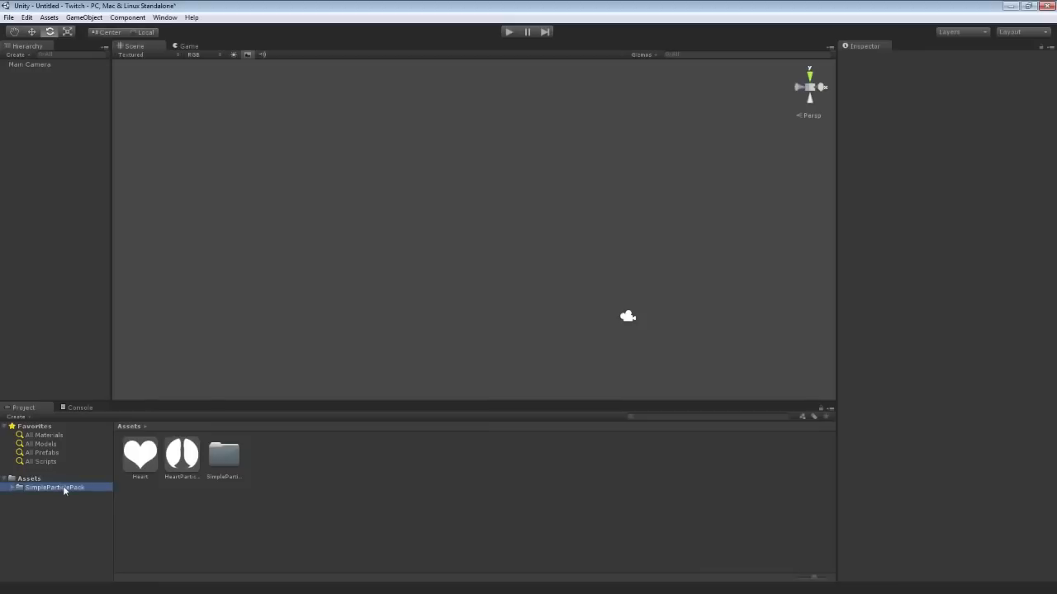
left_click(12, 488)
left_click(37, 496)
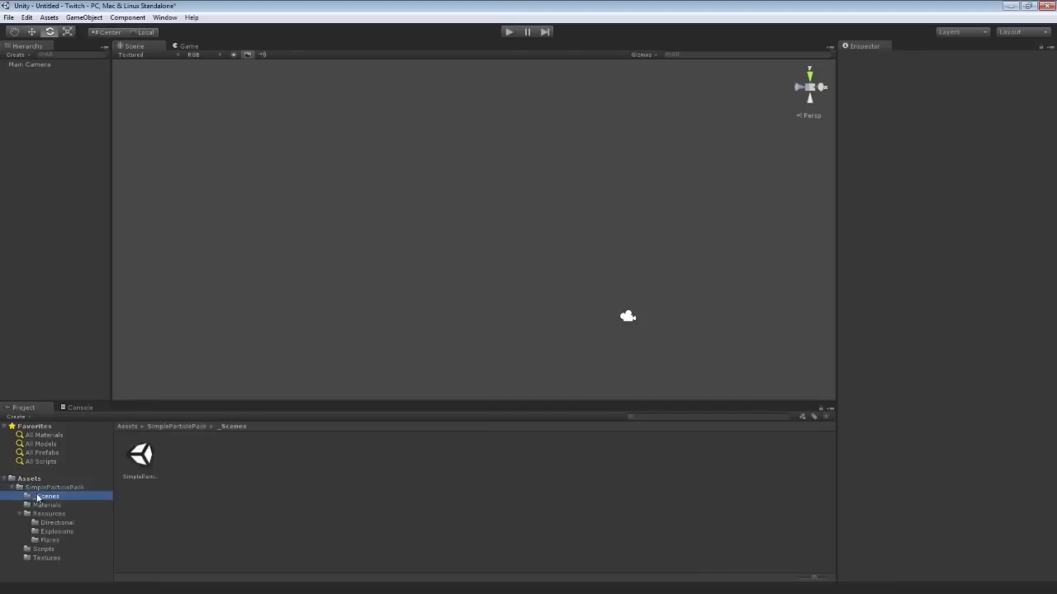
double_click(142, 460)
left_click(558, 323)
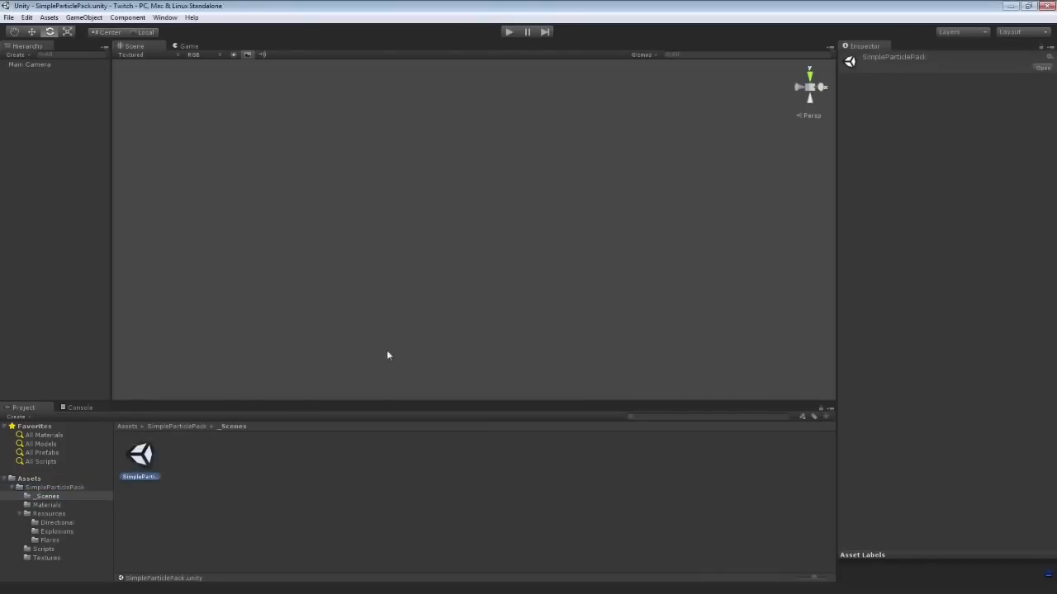
Run the scene and preview a range of its Explosions effects, from Burst and Destruction01 through Explosion07, Flame1, Flame2 and Flash02
left_click(508, 32)
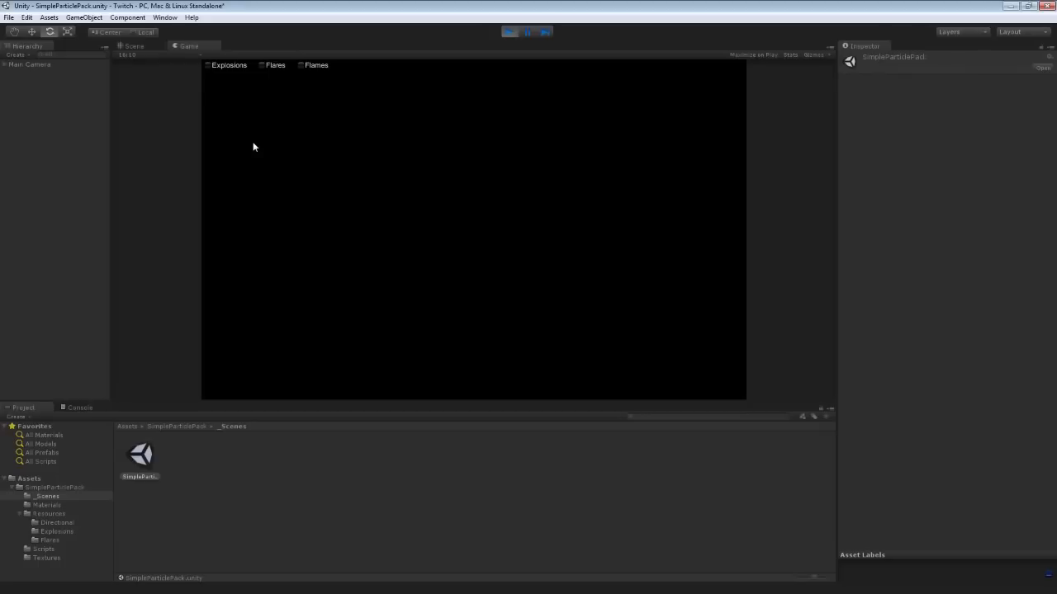
left_click(208, 66)
left_click(276, 89)
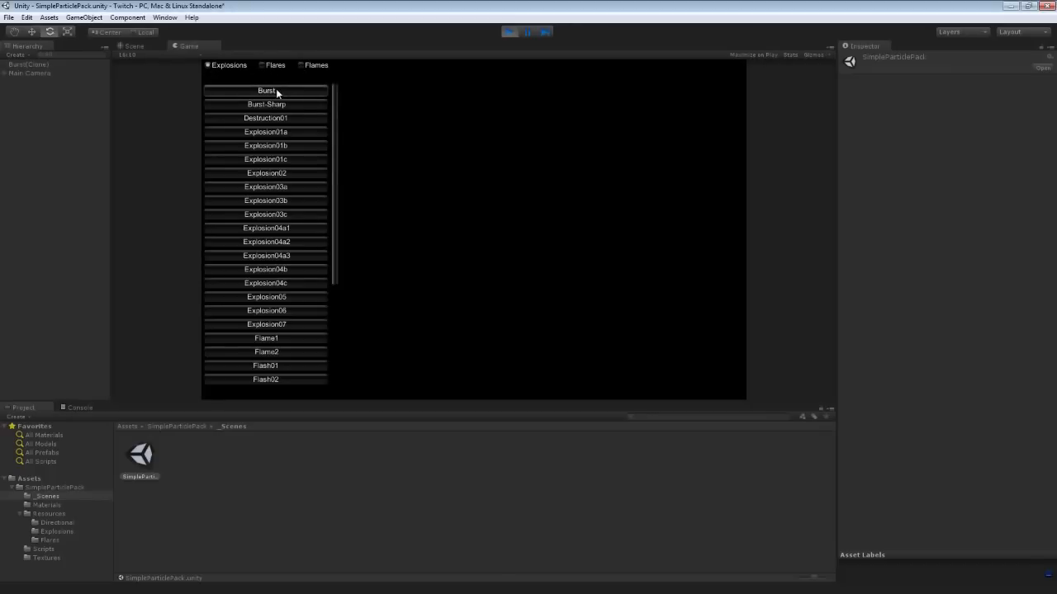
left_click(275, 103)
left_click(274, 116)
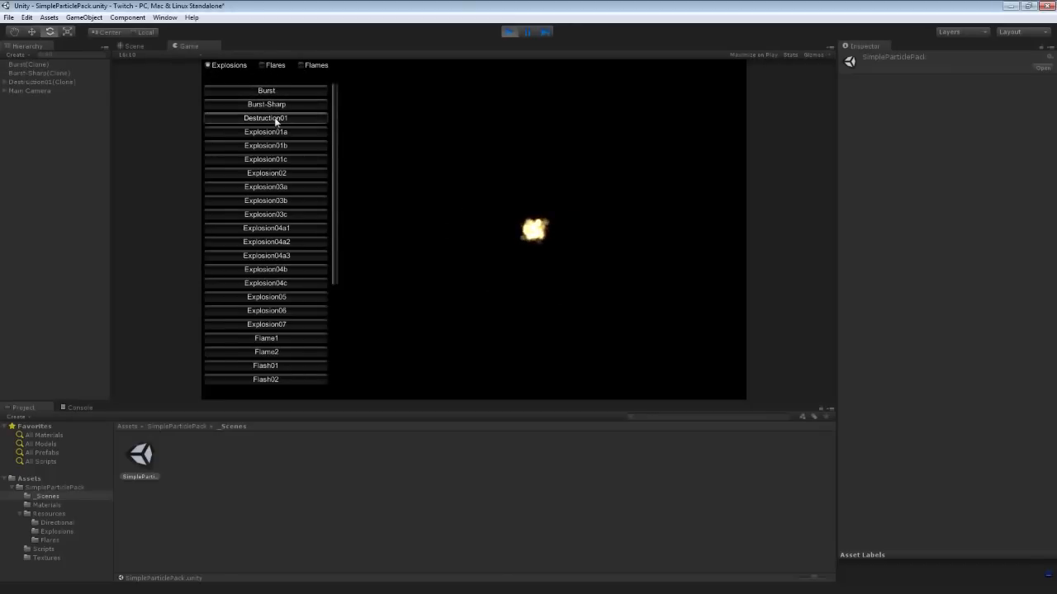
left_click(270, 132)
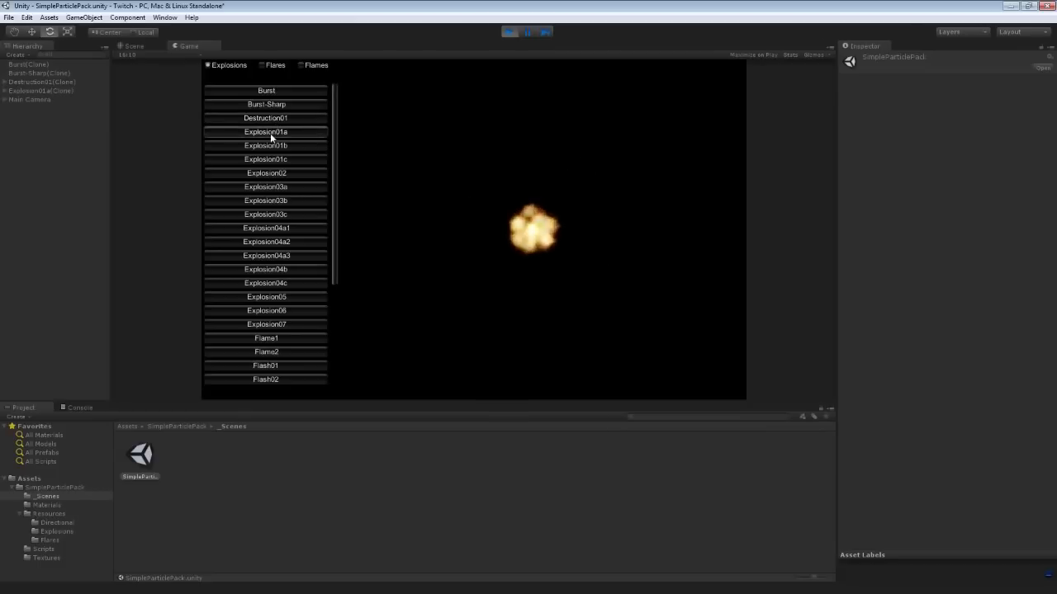
left_click(277, 188)
left_click(276, 215)
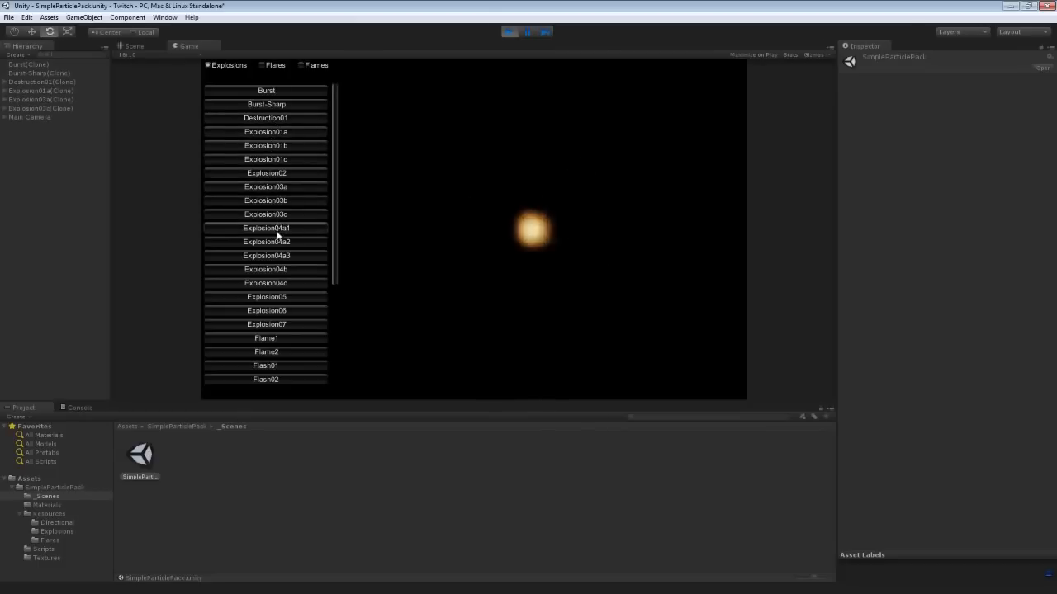
left_click(275, 255)
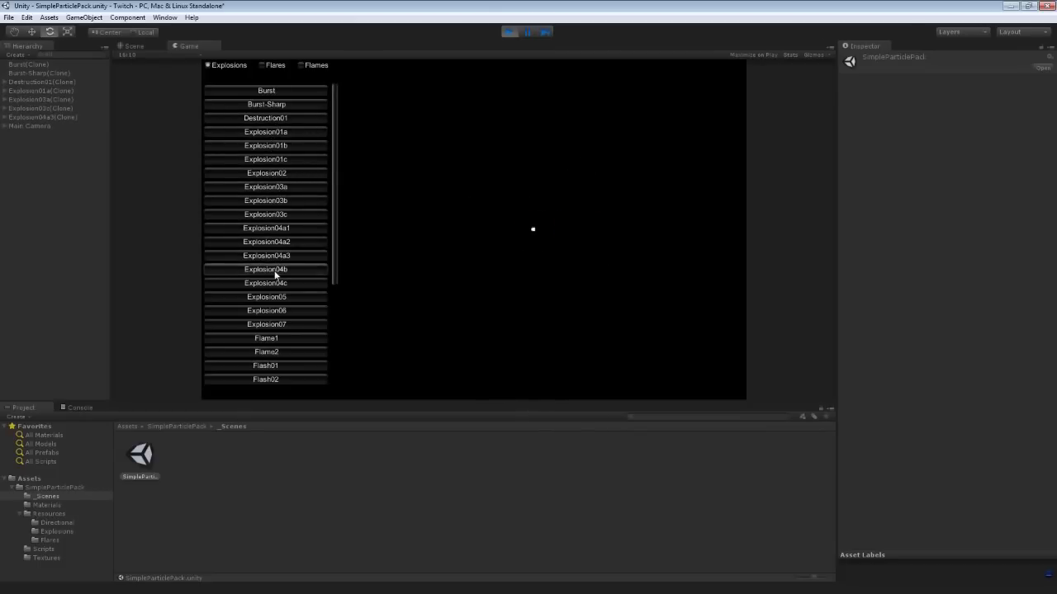
left_click(275, 273)
left_click(275, 310)
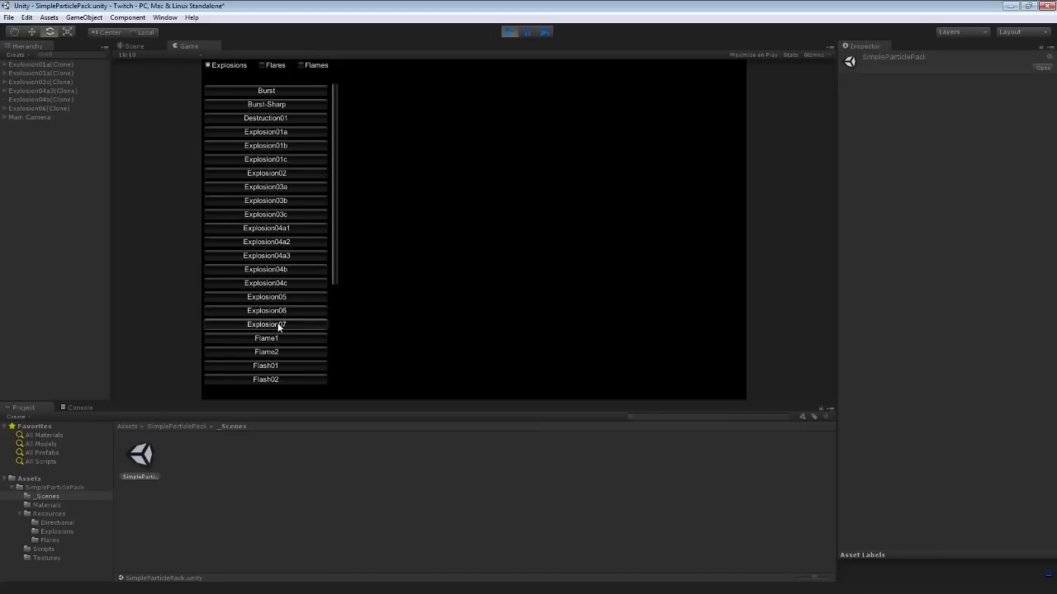
left_click(279, 325)
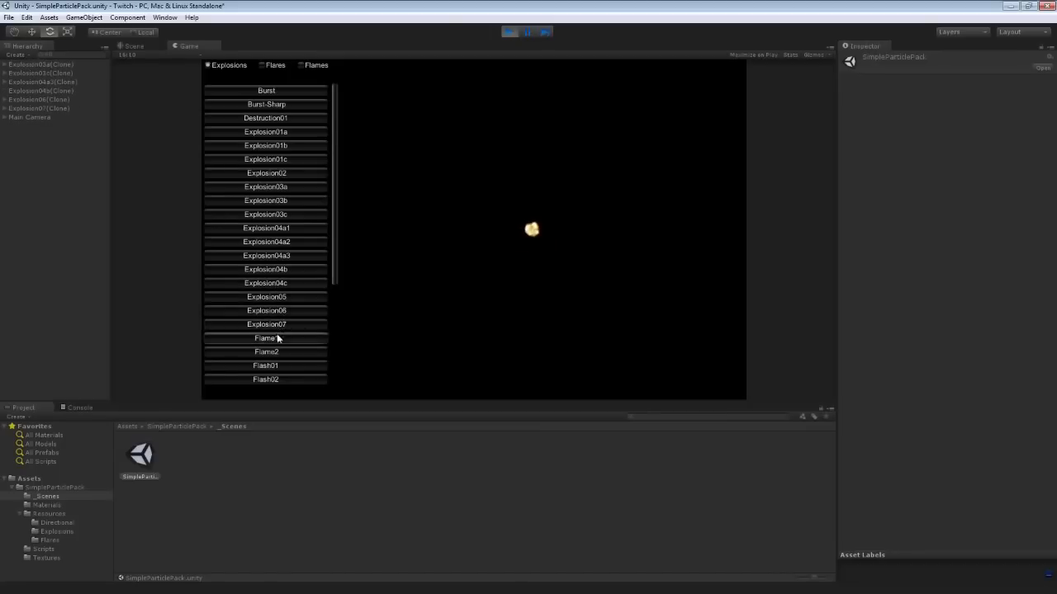
left_click(275, 338)
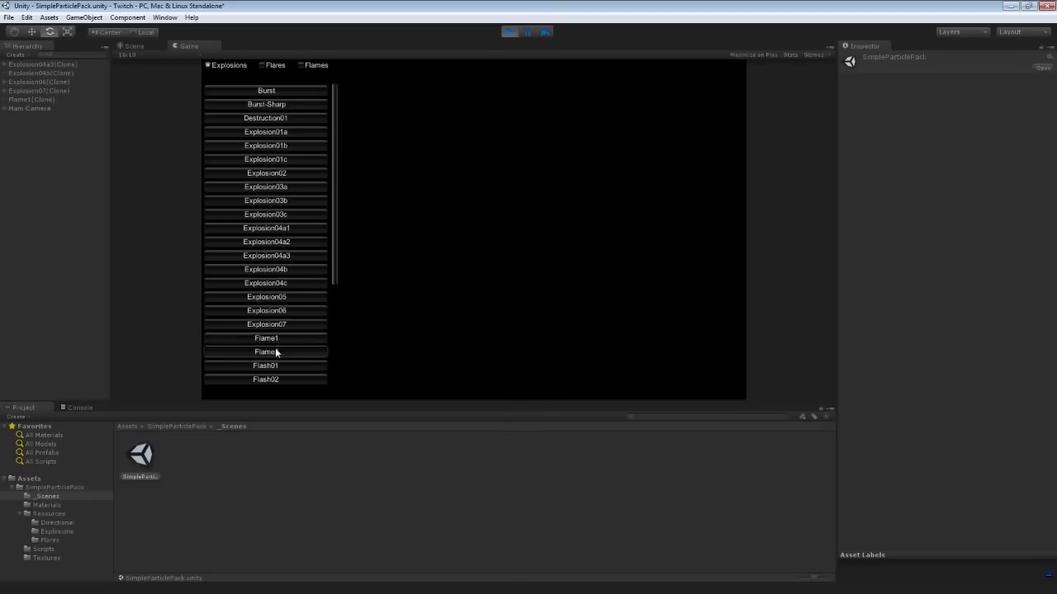
left_click(275, 349)
left_click(273, 378)
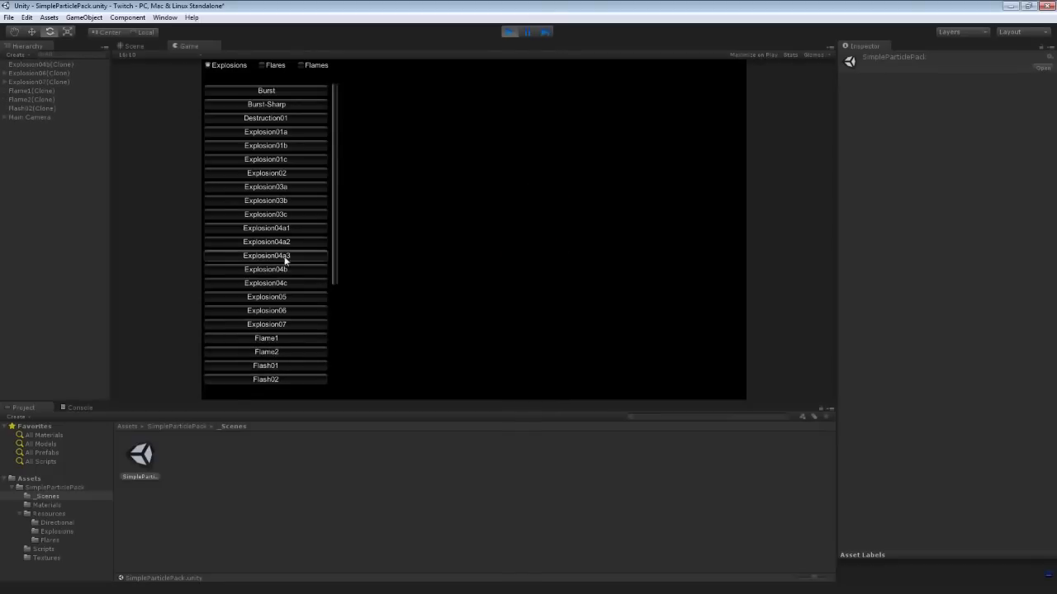
Preview the Flares effects in the running scene, including Flare Combo, Flare01, Flare04-ColorBurst, FlareCore and FlareCore-Autumn
left_click(275, 66)
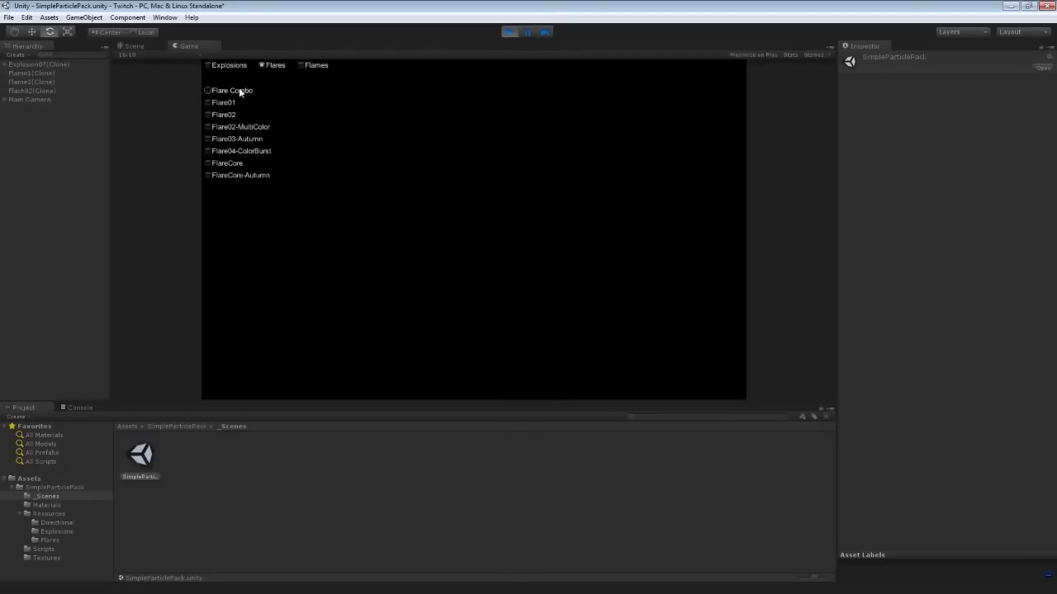
left_click(239, 89)
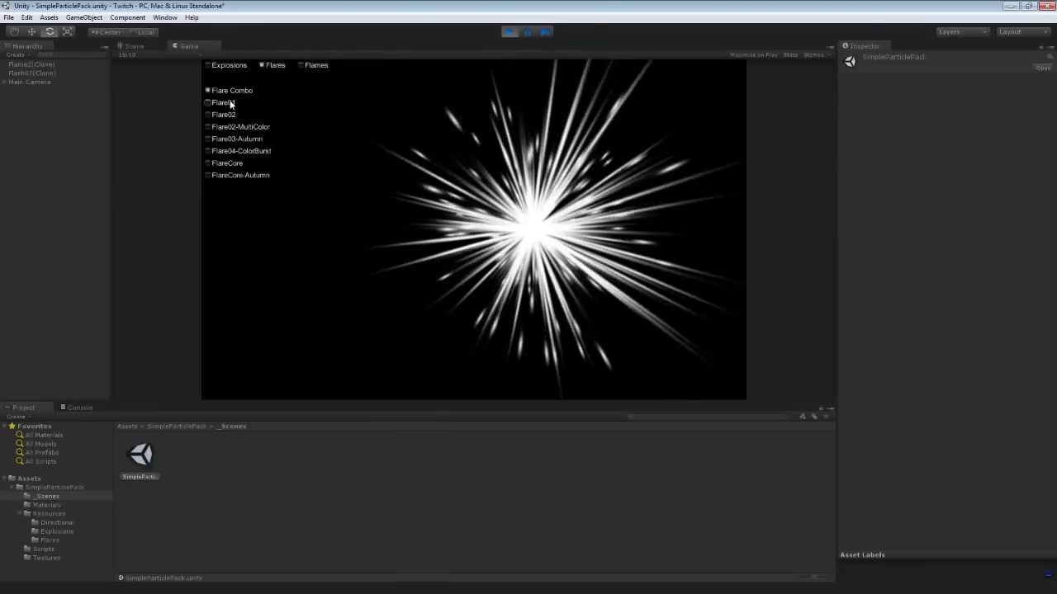
left_click(221, 104)
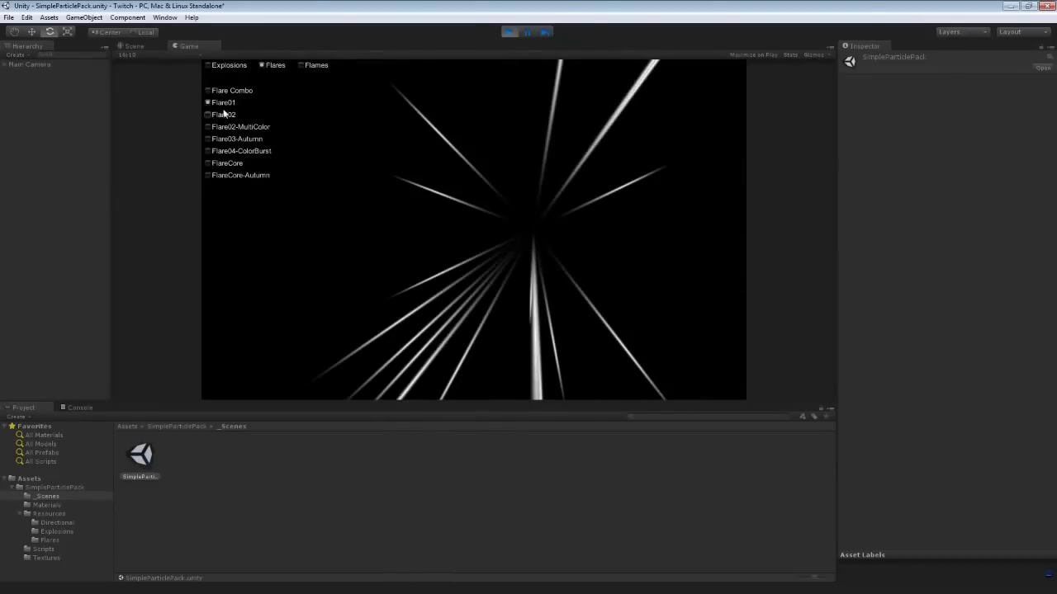
left_click(233, 126)
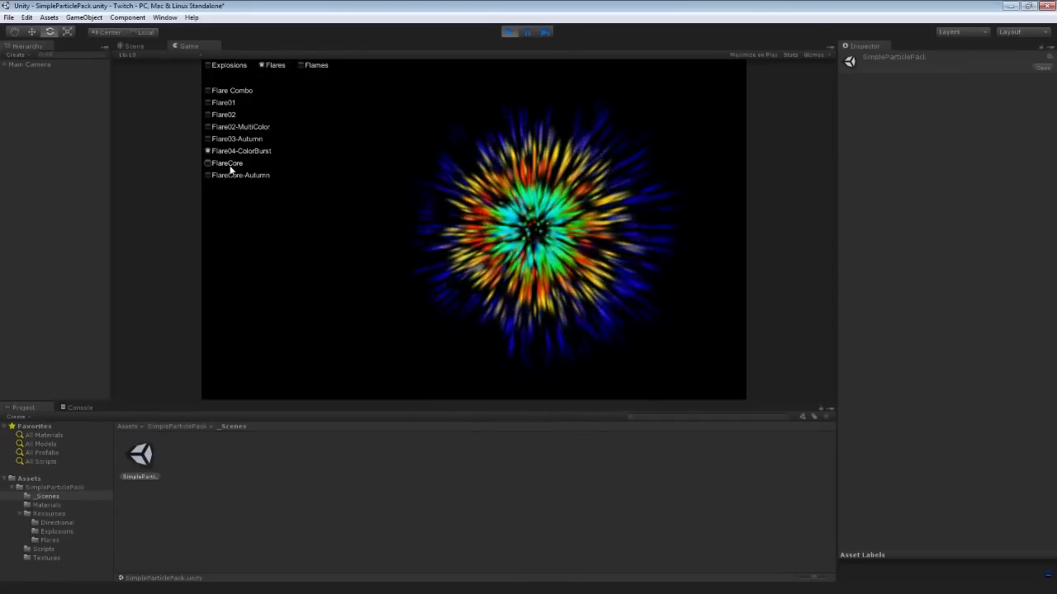
left_click(230, 168)
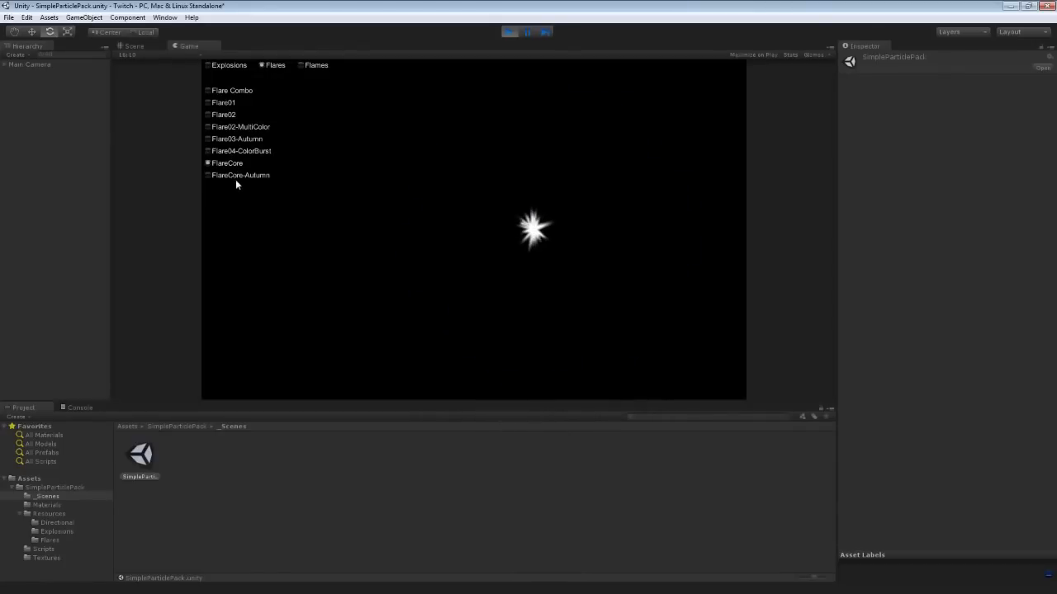
left_click(236, 178)
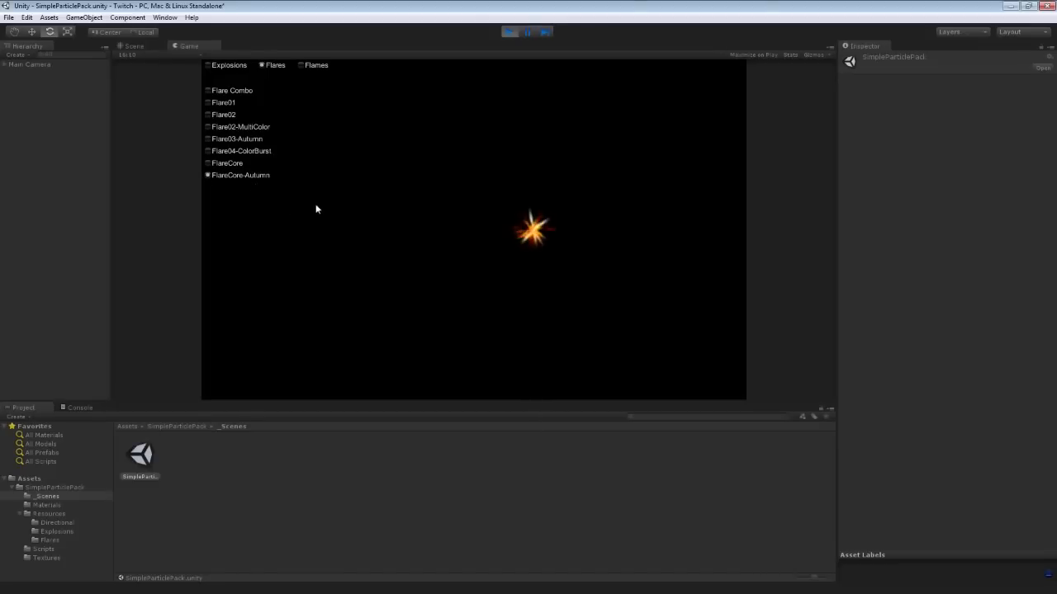
Preview Flames effects including Torch, SimpleTorch and SimpleFlame(Blue), and stop running the scene
left_click(321, 66)
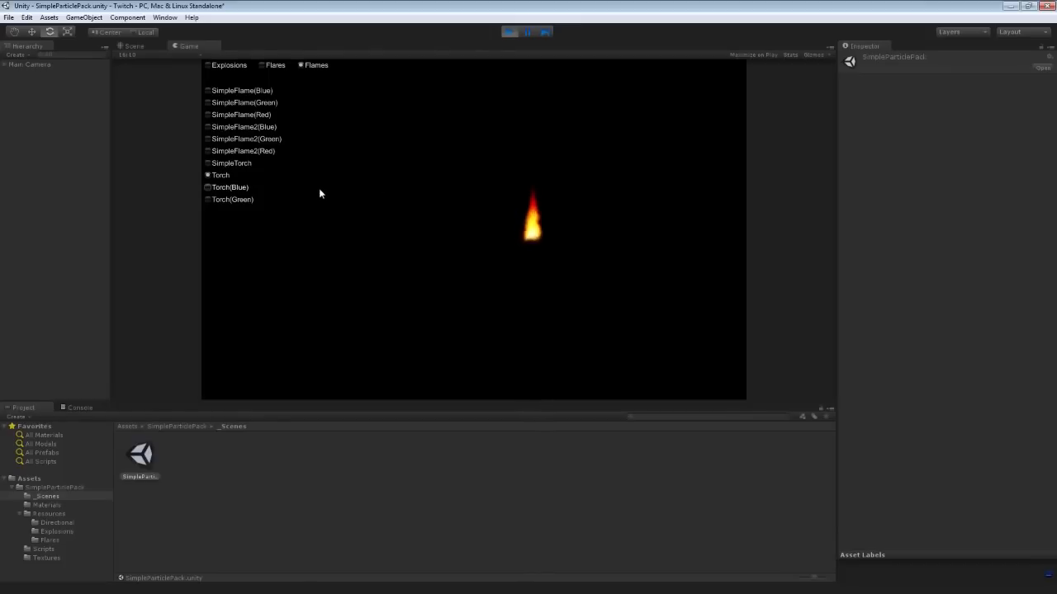
left_click(235, 163)
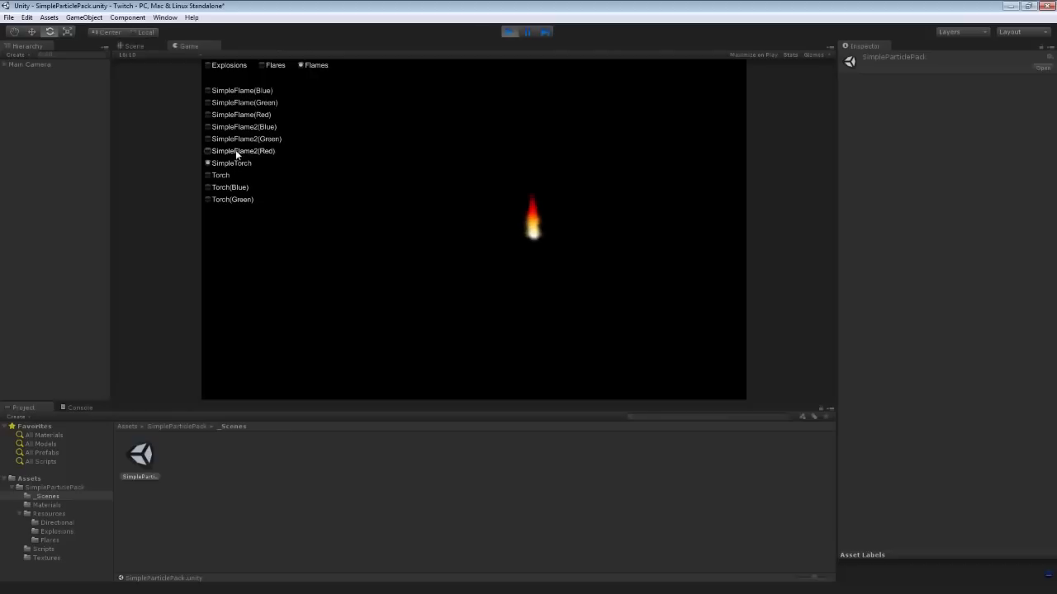
left_click(236, 127)
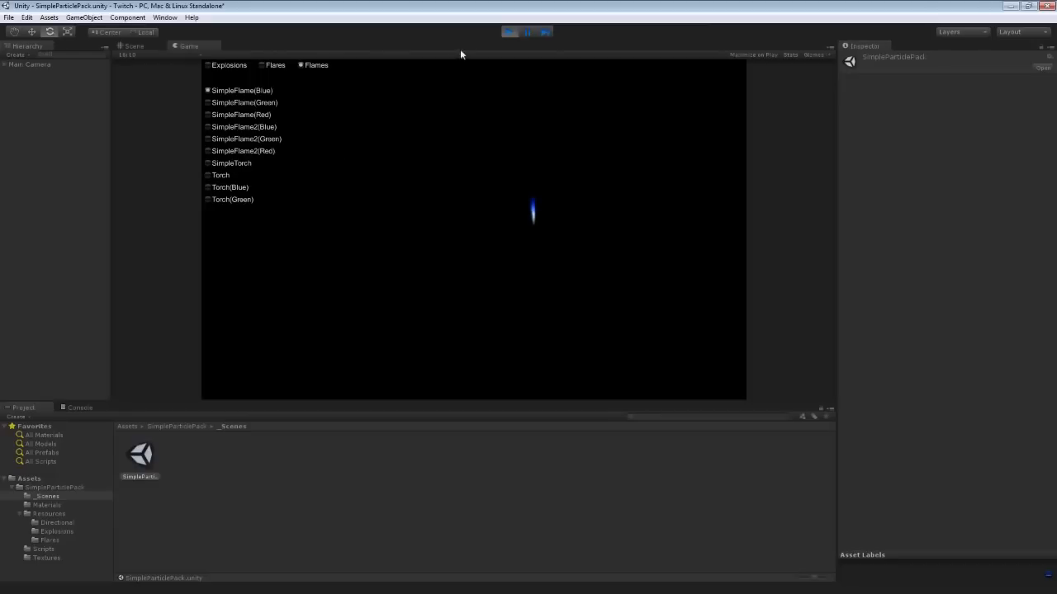
left_click(508, 32)
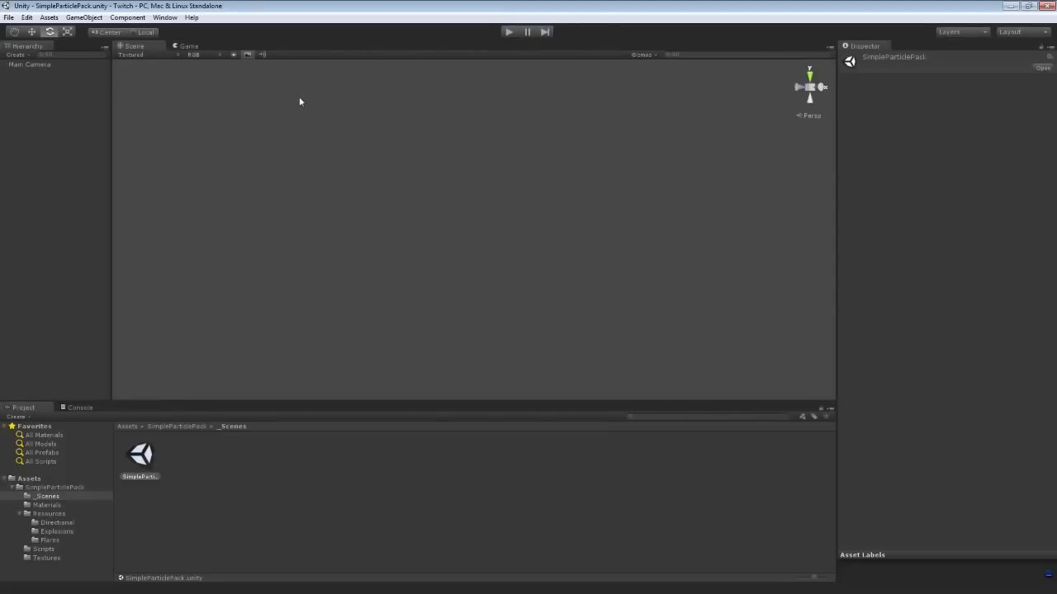
Import all items of Unity's built-in Particles package into the project
left_click(13, 488)
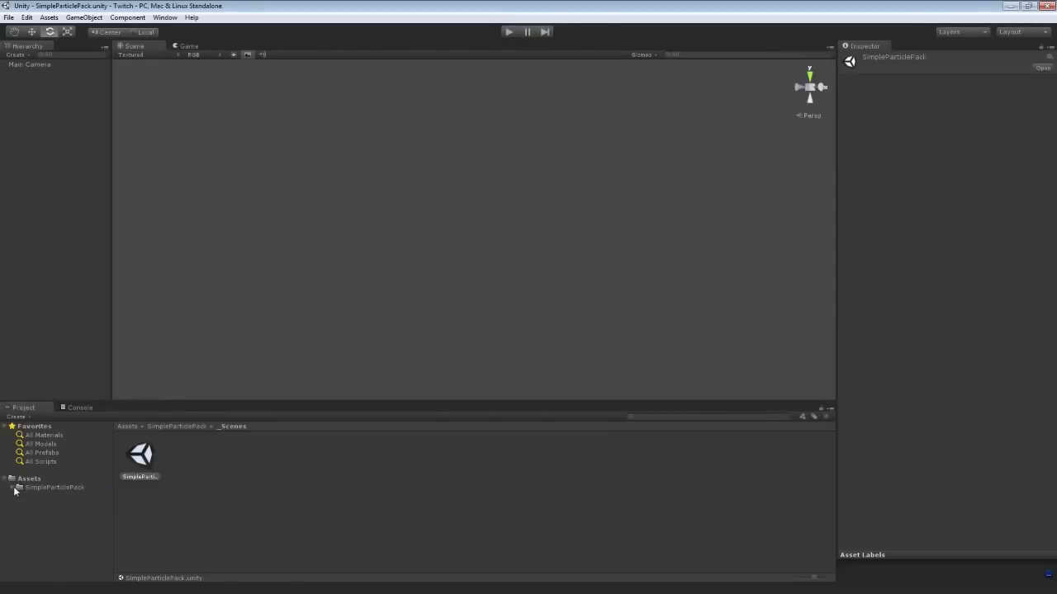
left_click(48, 17)
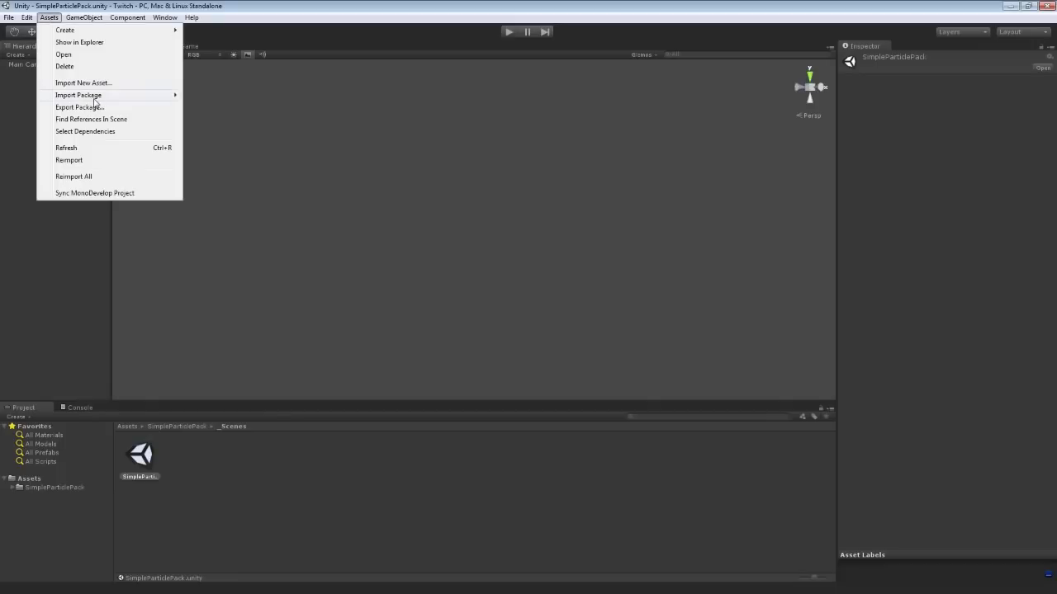
mouse_move(95, 99)
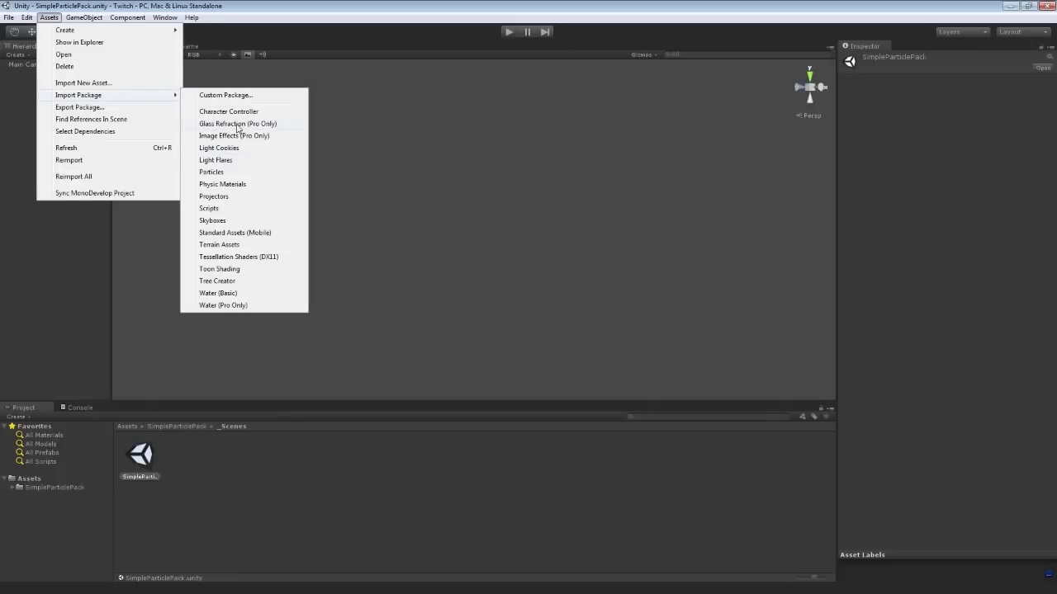
left_click(216, 173)
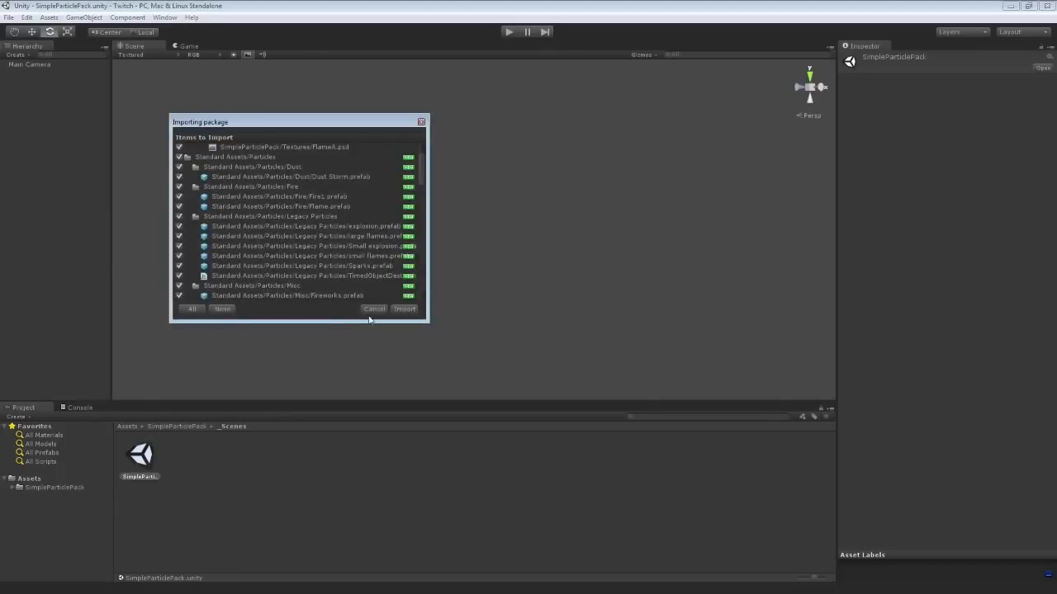
left_click(404, 309)
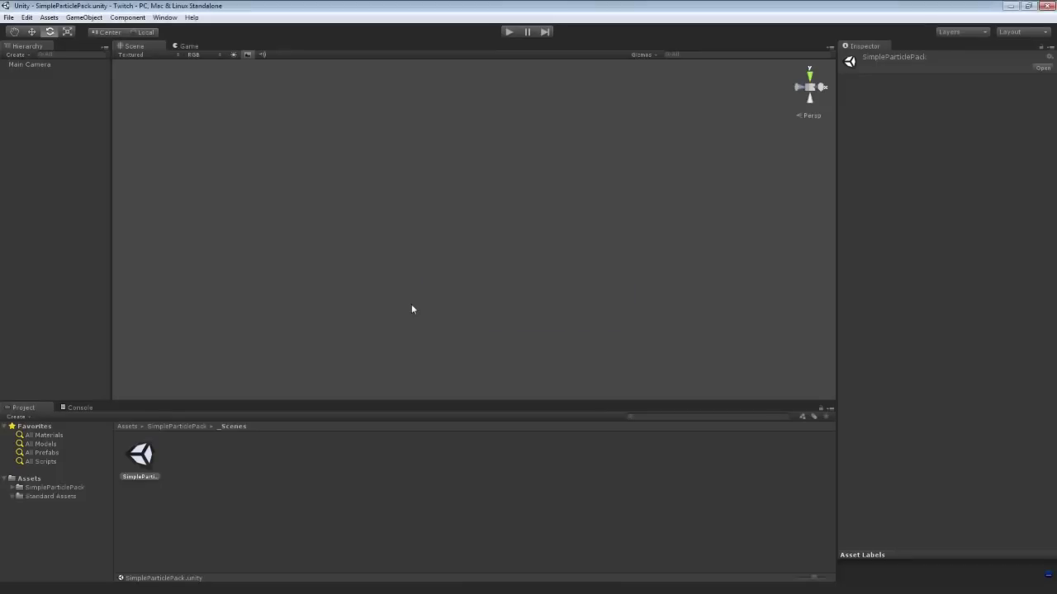
Place the Dust Storm prefab from Standard Assets/Particles/Dust in the scene
left_click(48, 496)
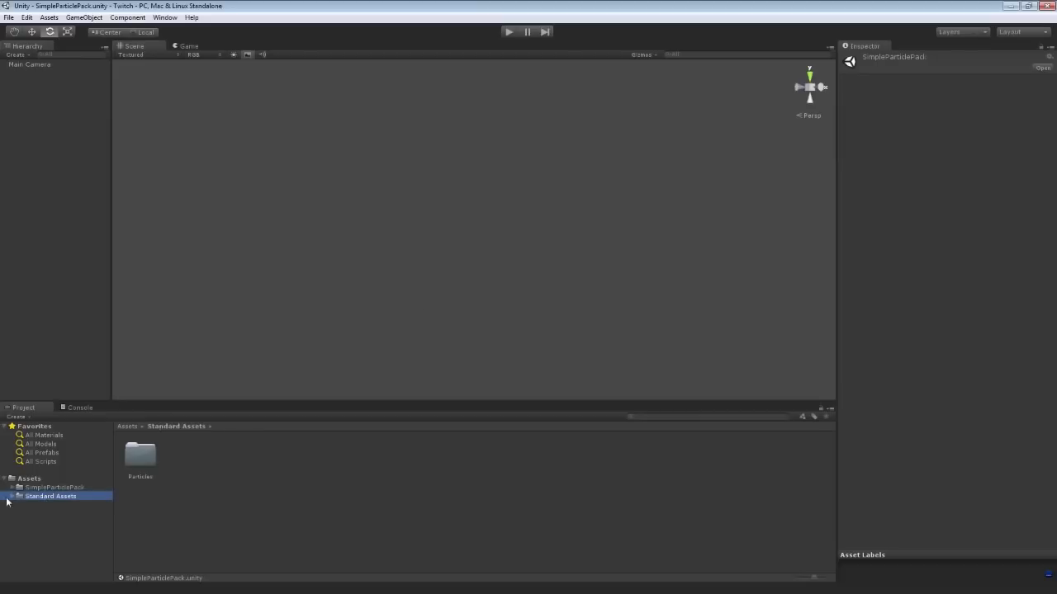
left_click(11, 496)
left_click(28, 505)
left_click(21, 505)
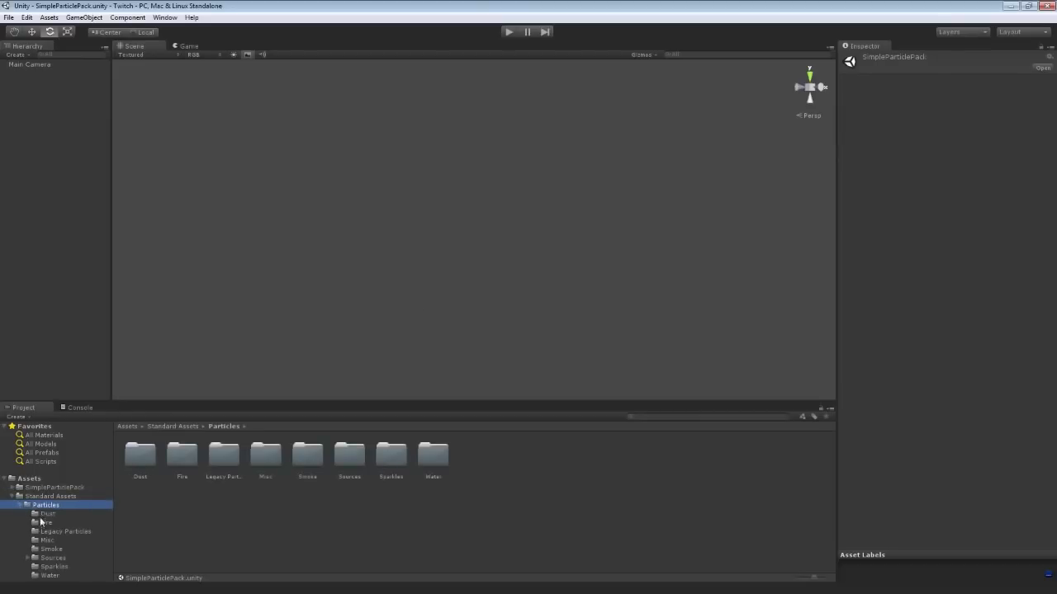
left_click(46, 513)
left_click_drag(140, 455, 280, 242)
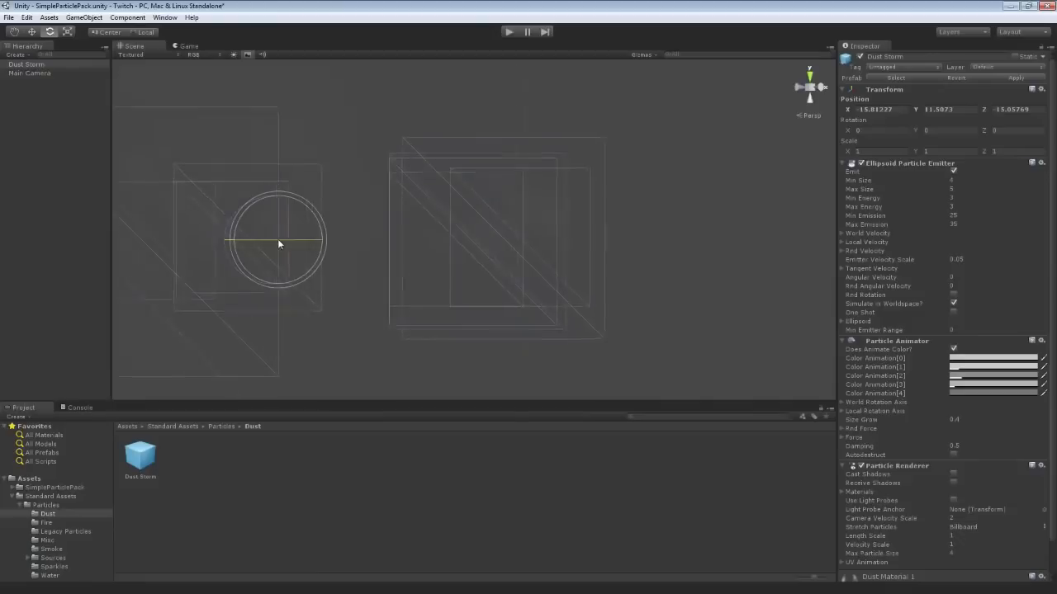
Examine the Dust Storm's emitter settings and check its look in the Game view, running the scene briefly
right_click_drag(332, 238, 307, 246)
key("a")
scroll(1008, 481, "down", 2)
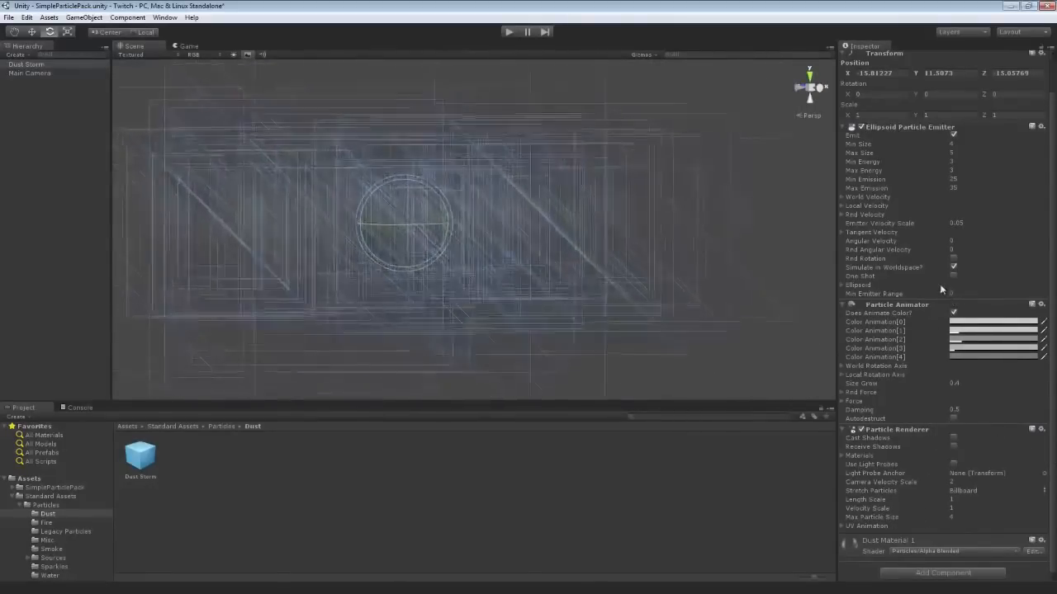
left_click(187, 47)
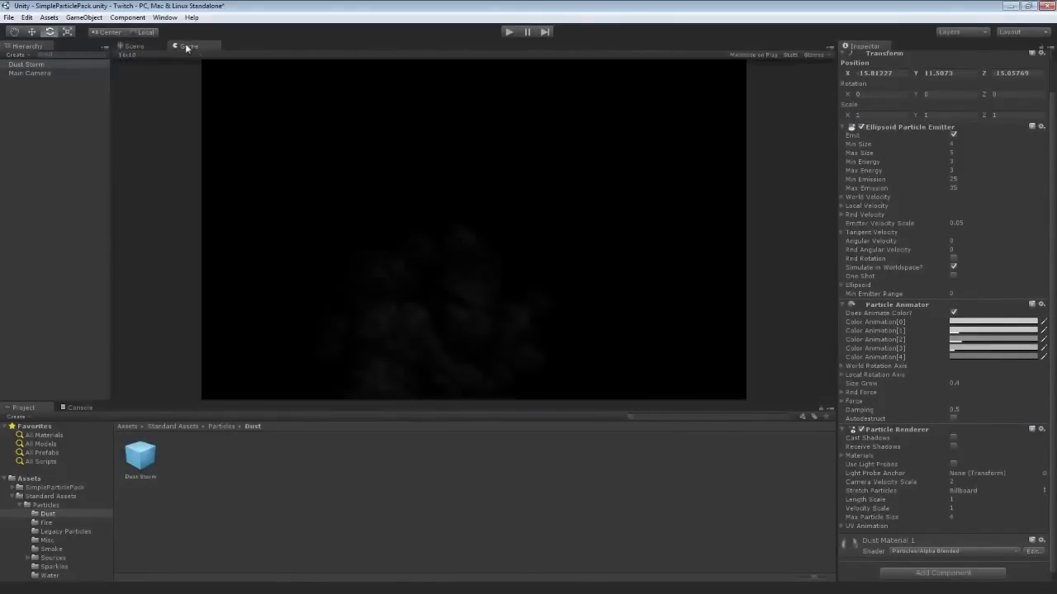
left_click(507, 32)
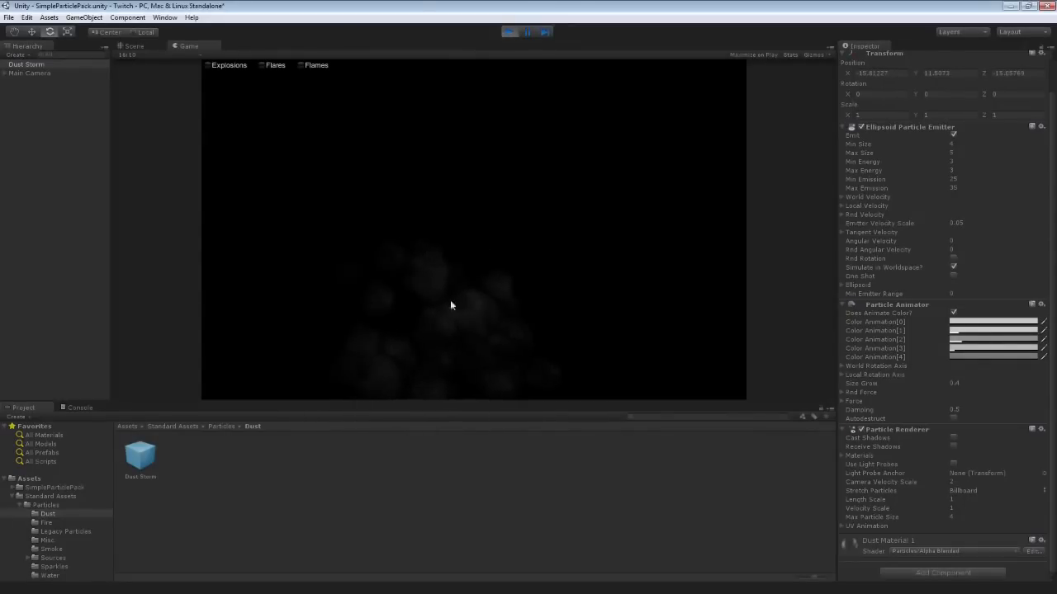
left_click(508, 31)
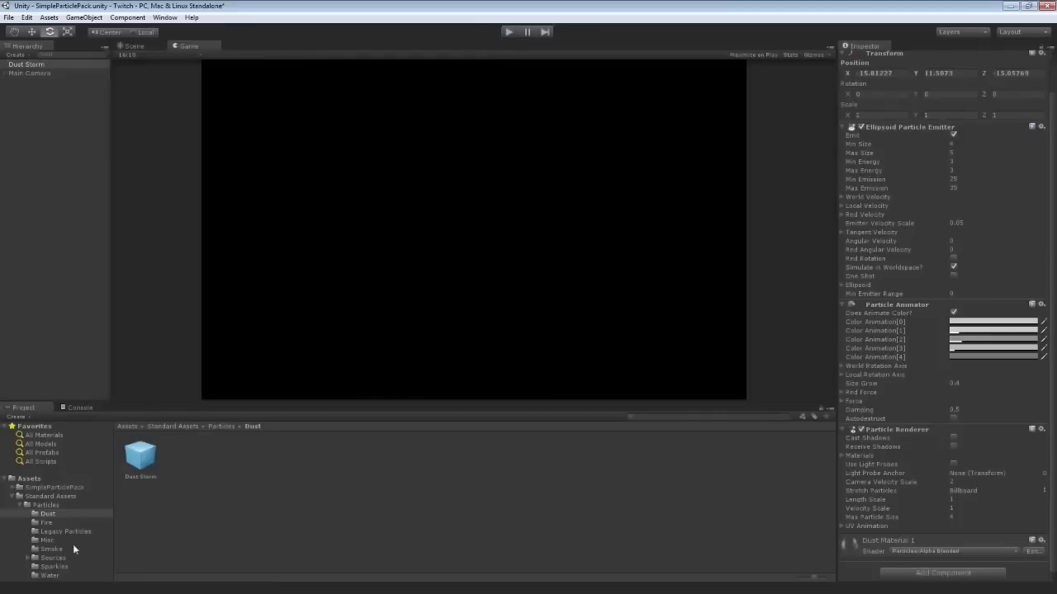
Delete the Dust Storm and place the Fire1 and Flame prefabs from the Particles/Fire folder side by side in the scene
left_click(46, 522)
double_click(48, 65)
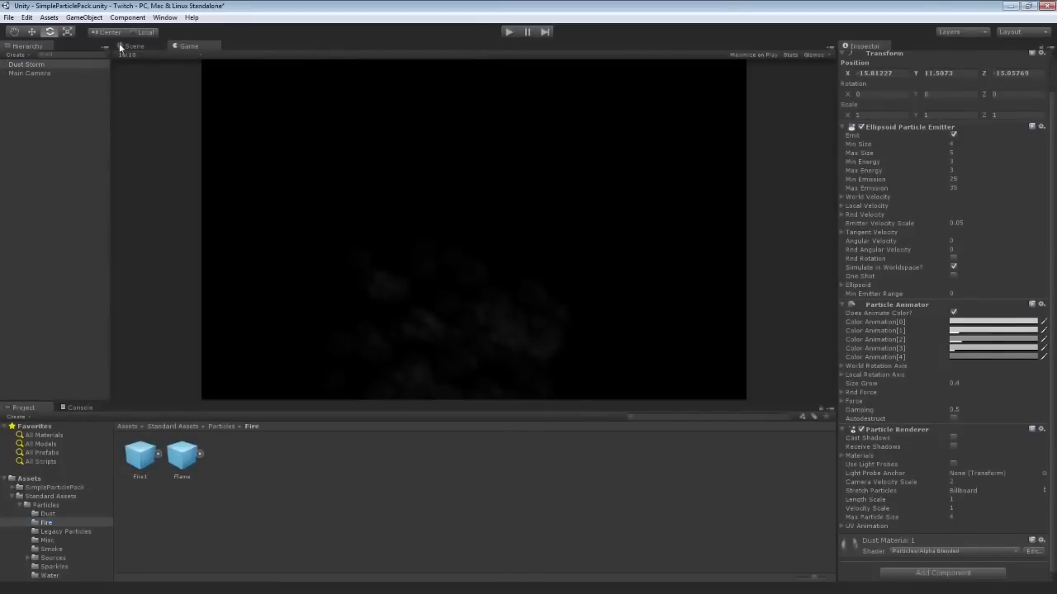
key("Delete")
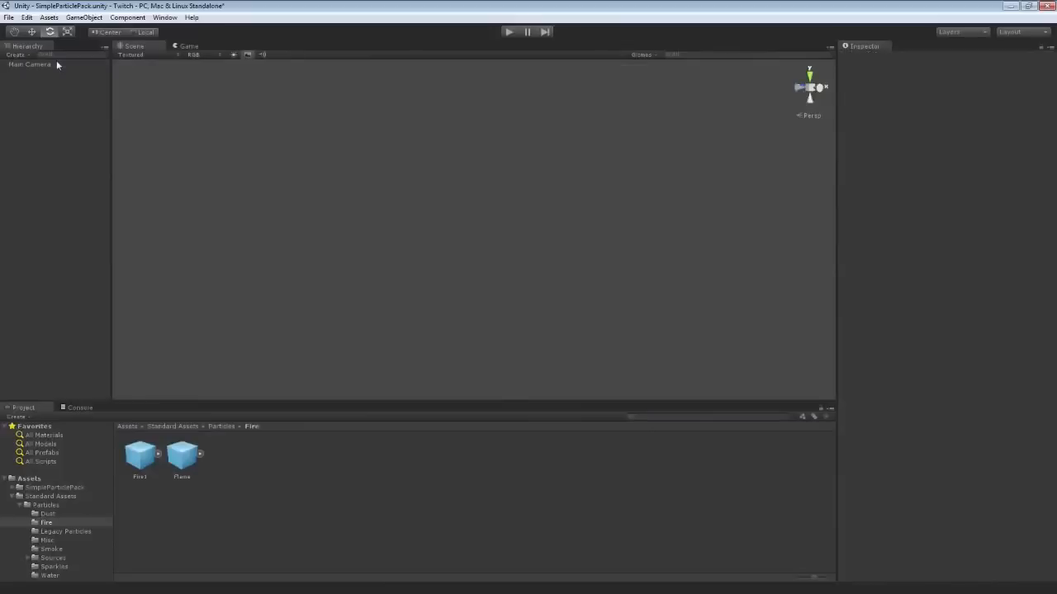
left_click_drag(140, 456, 263, 194)
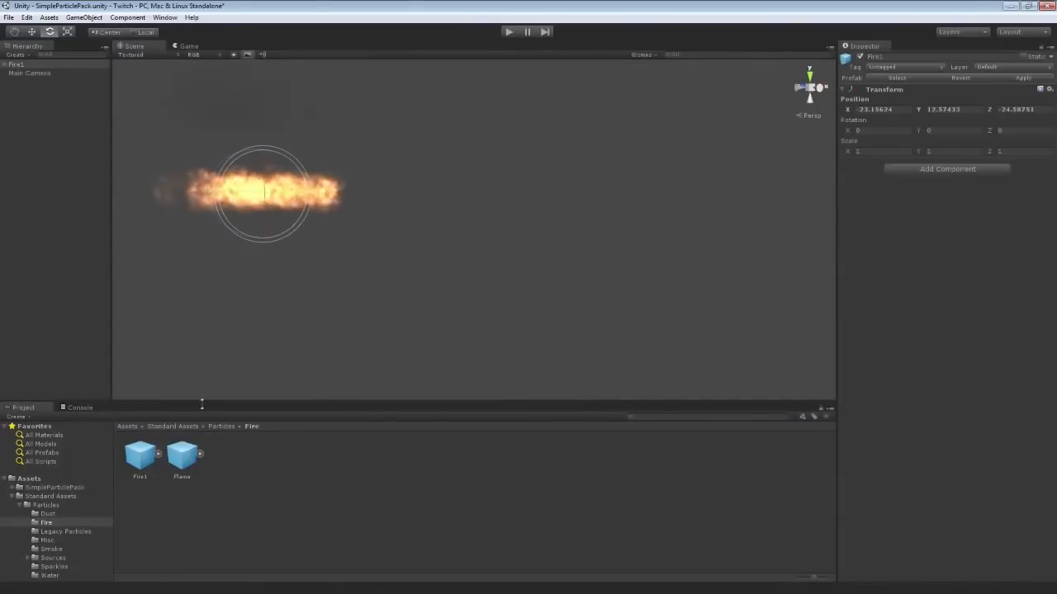
left_click_drag(182, 456, 454, 299)
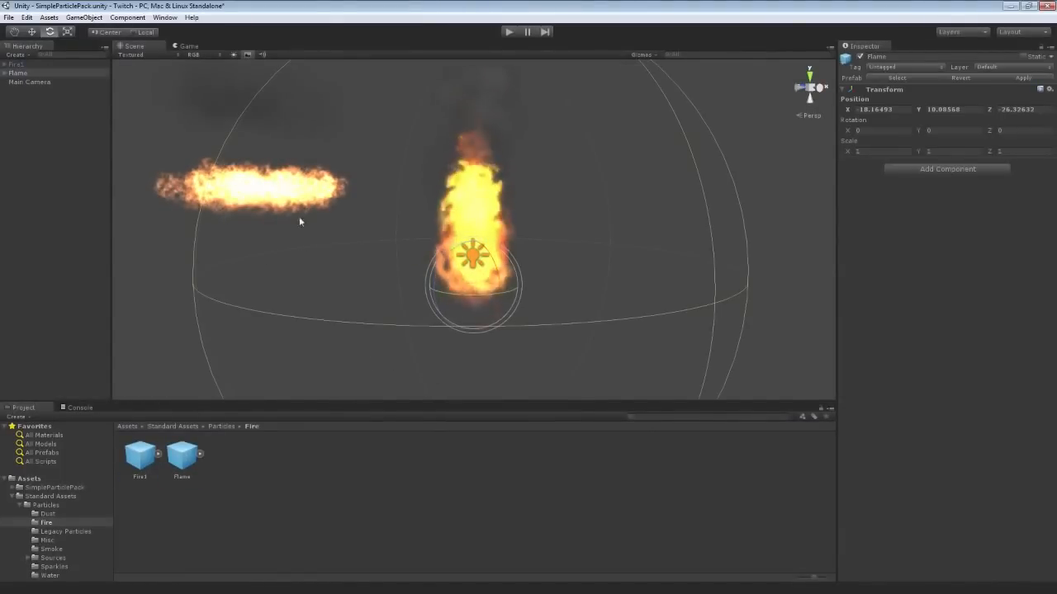
left_click(266, 190)
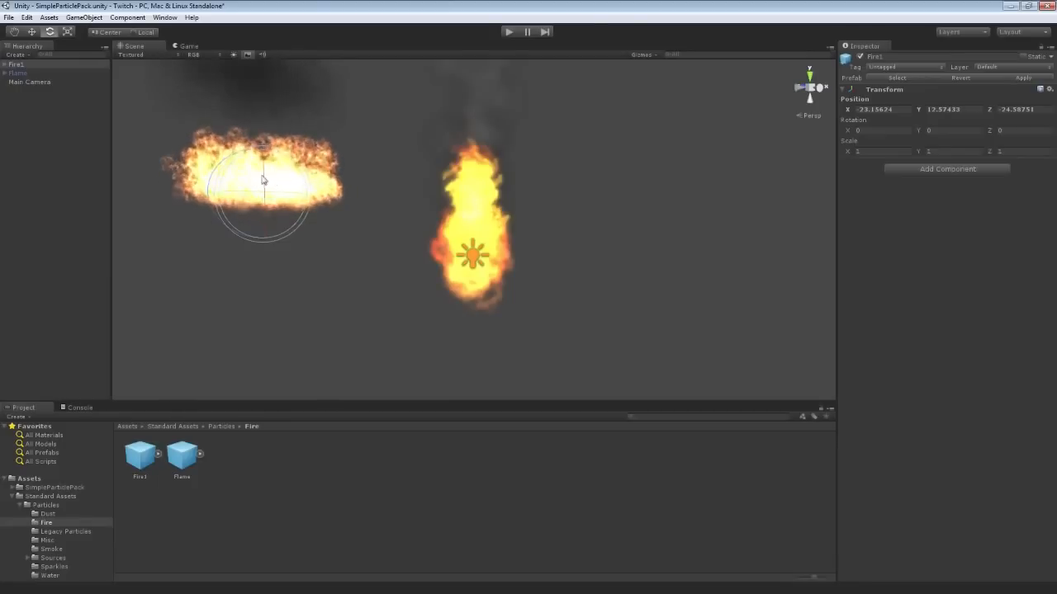
right_click_drag(380, 148, 379, 103)
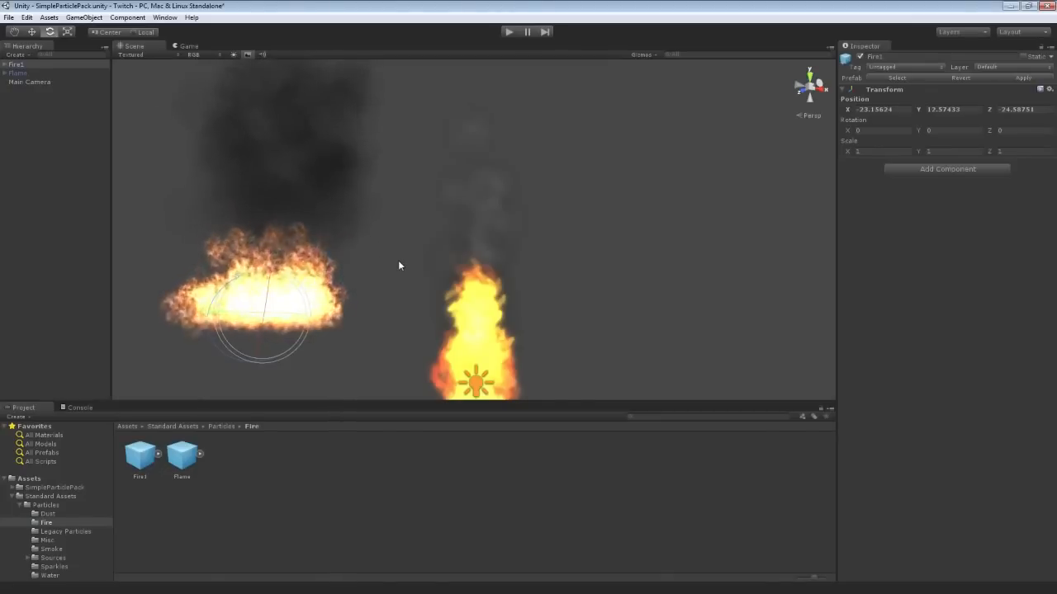
right_click_drag(401, 256, 398, 286)
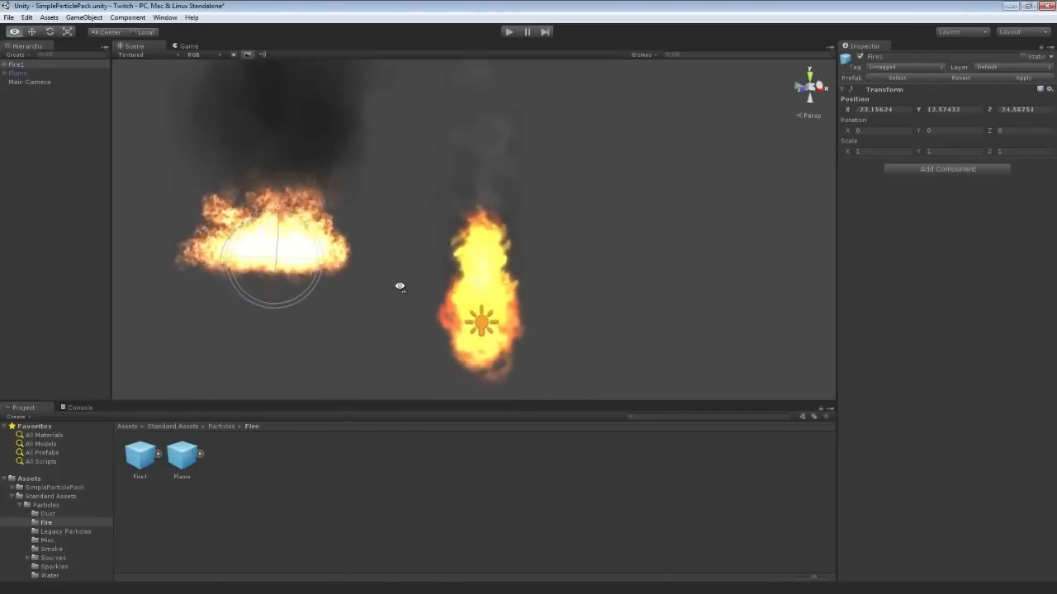
Open the UNITE_Shuriken_and_Sounds project without saving the changes to the SimpleParticlePack scene
left_click(8, 18)
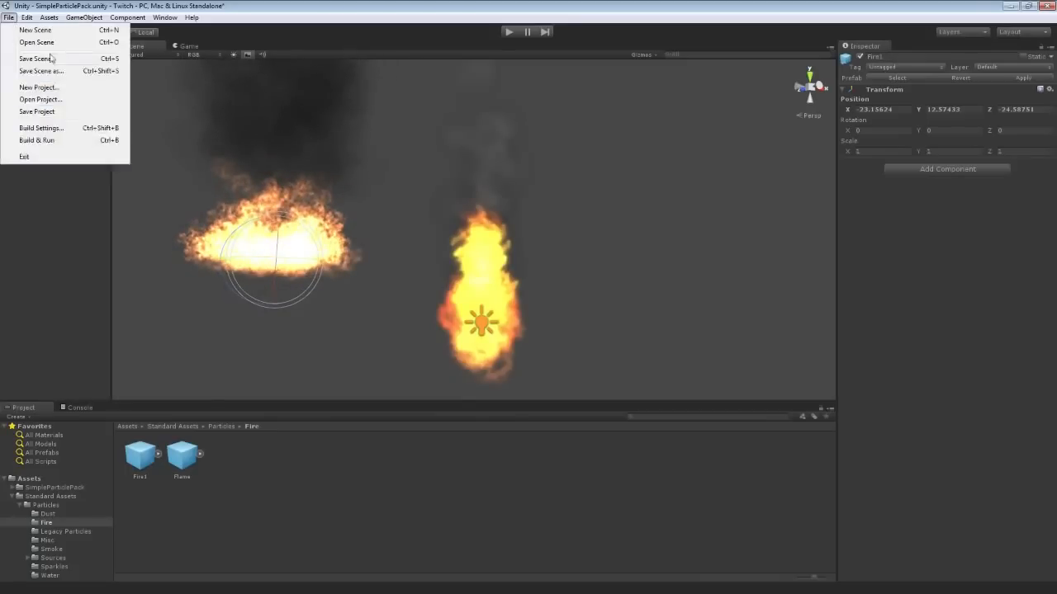
left_click(77, 100)
double_click(558, 260)
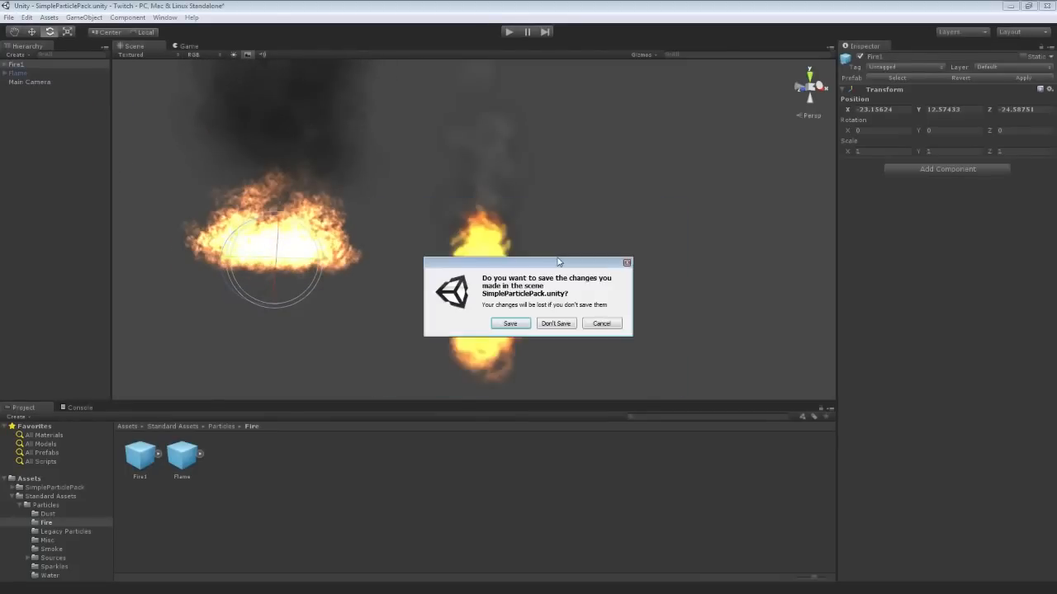
left_click(555, 323)
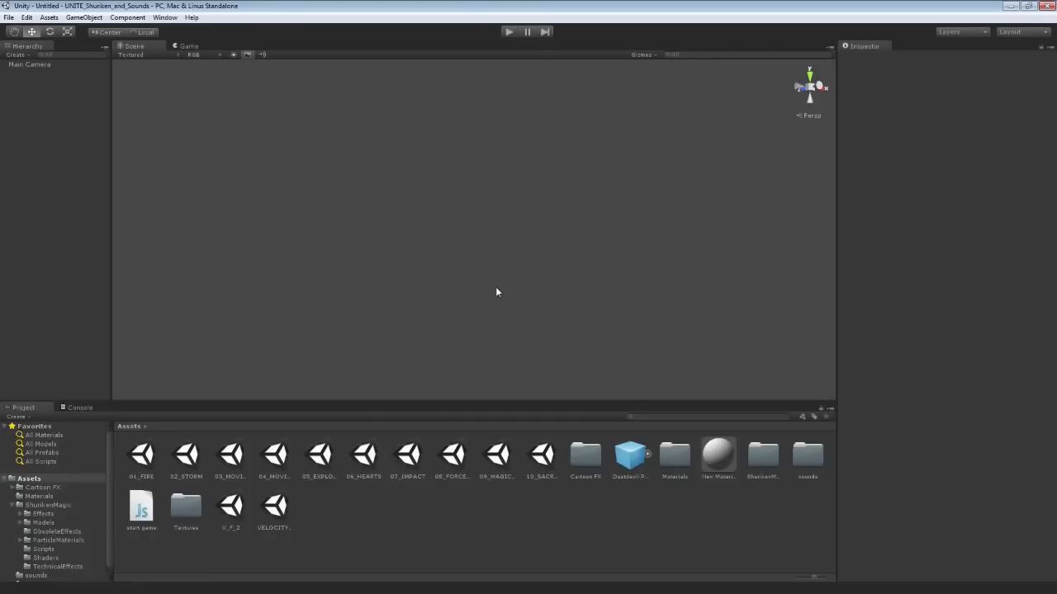
Open the 01_FIRE scene, run it, and advance through the explosion and fireball demo effects, replaying once
double_click(142, 456)
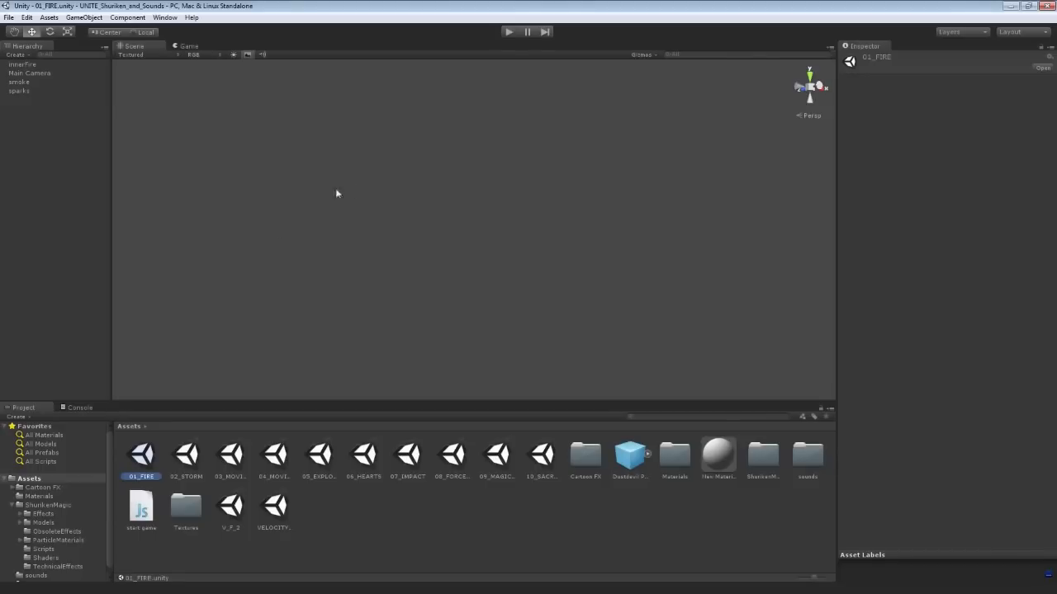
left_click(508, 33)
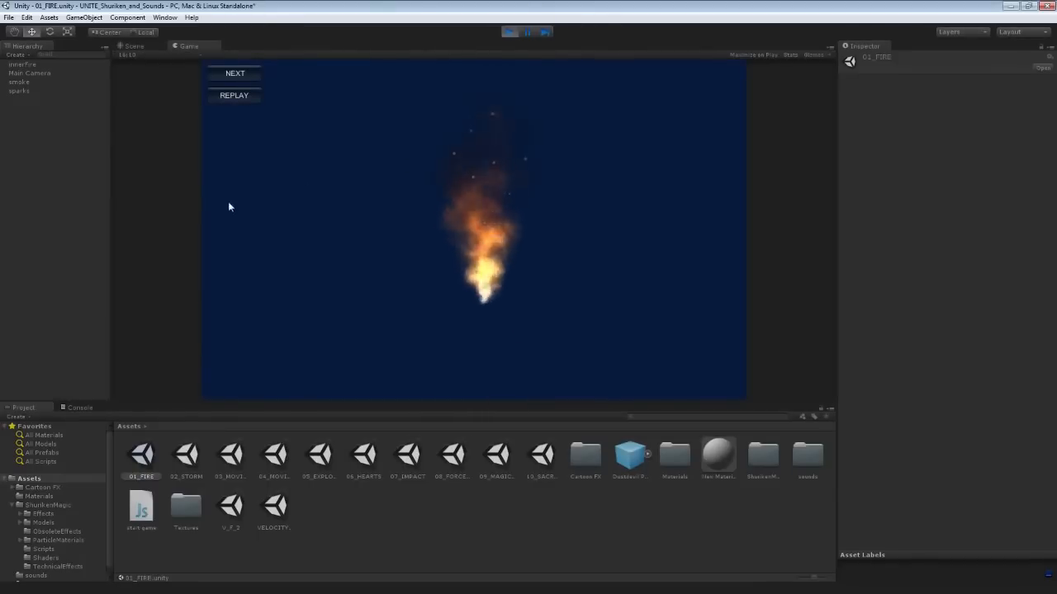
left_click(253, 73)
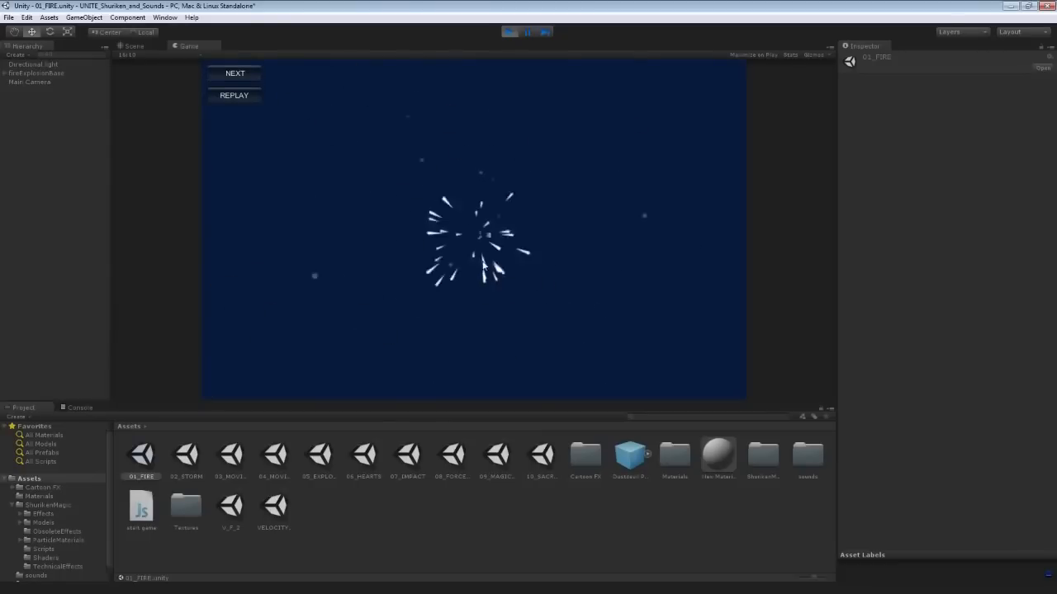
left_click(230, 96)
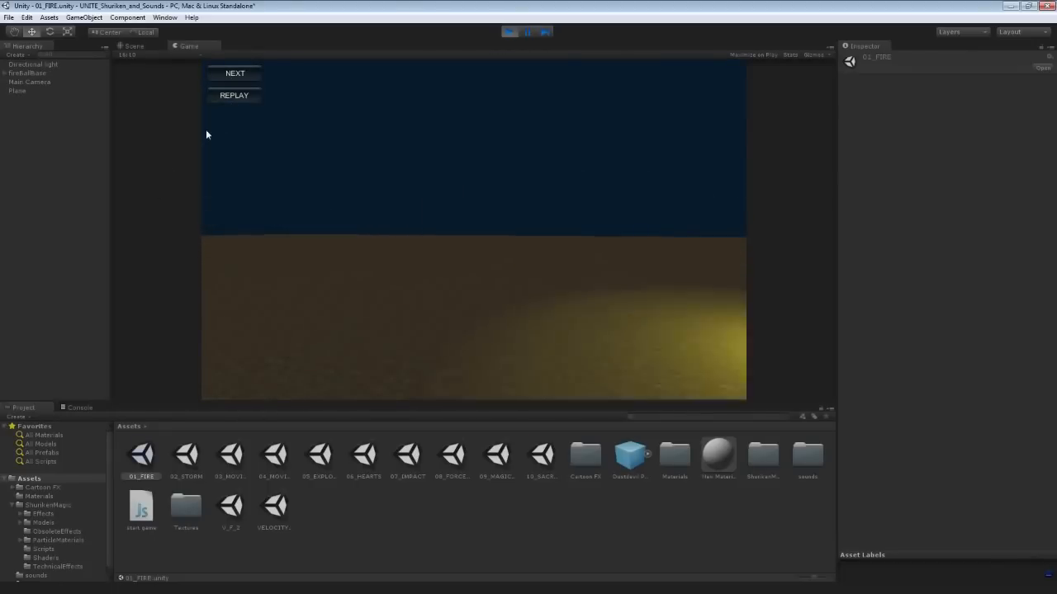
left_click(235, 75)
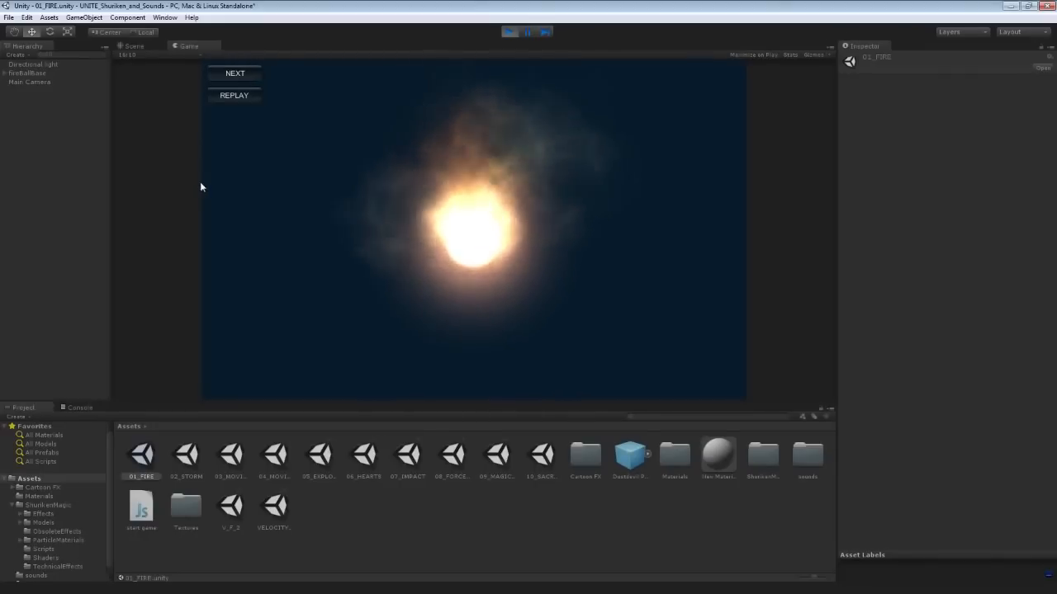
Advance to the ground impact effect and replay it several times to examine its beam, sparks and ground cracks
left_click(233, 73)
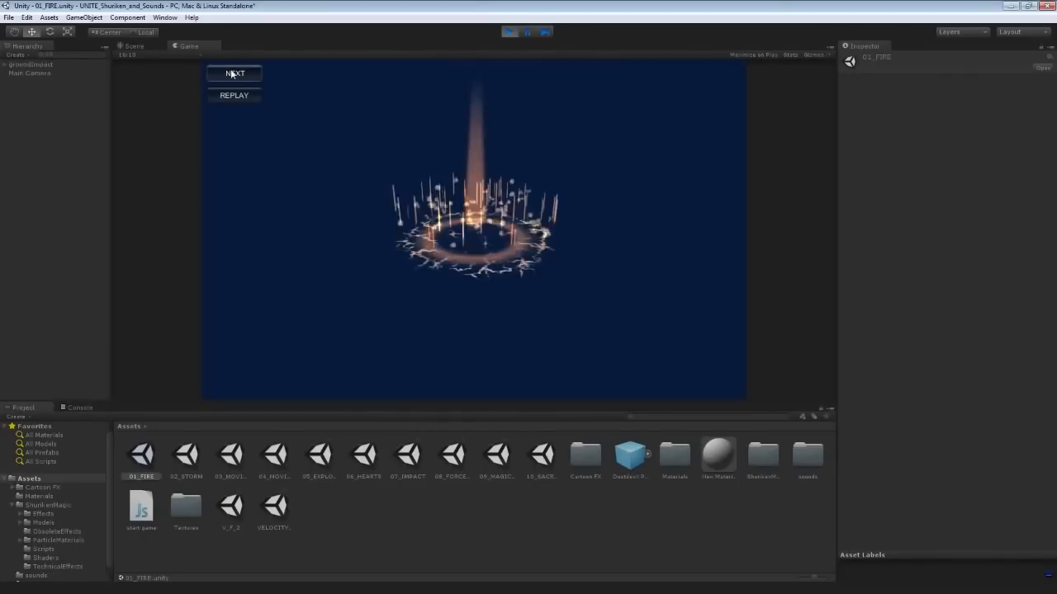
left_click(232, 96)
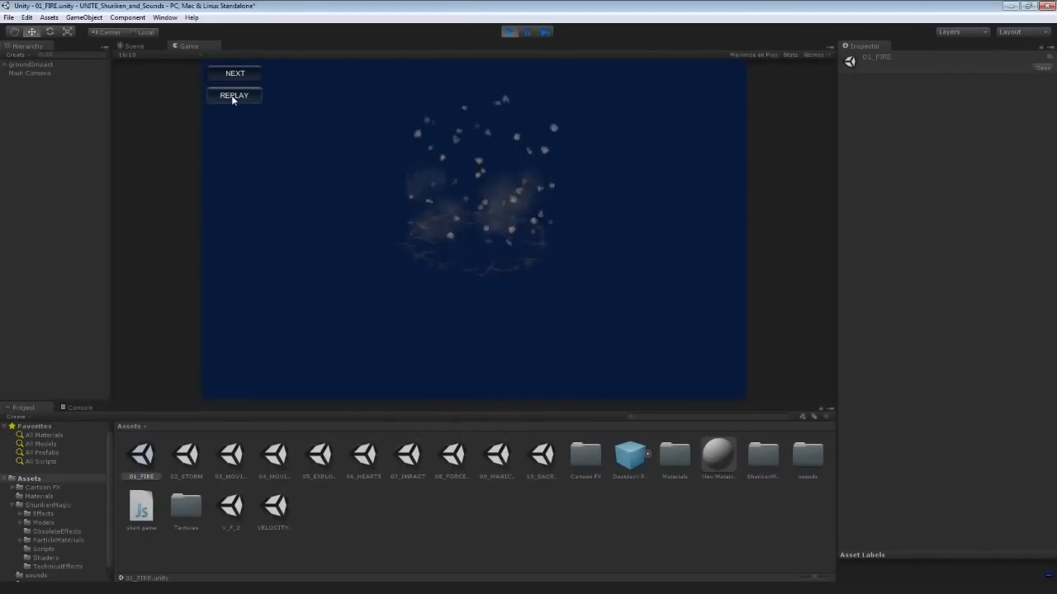
left_click(232, 96)
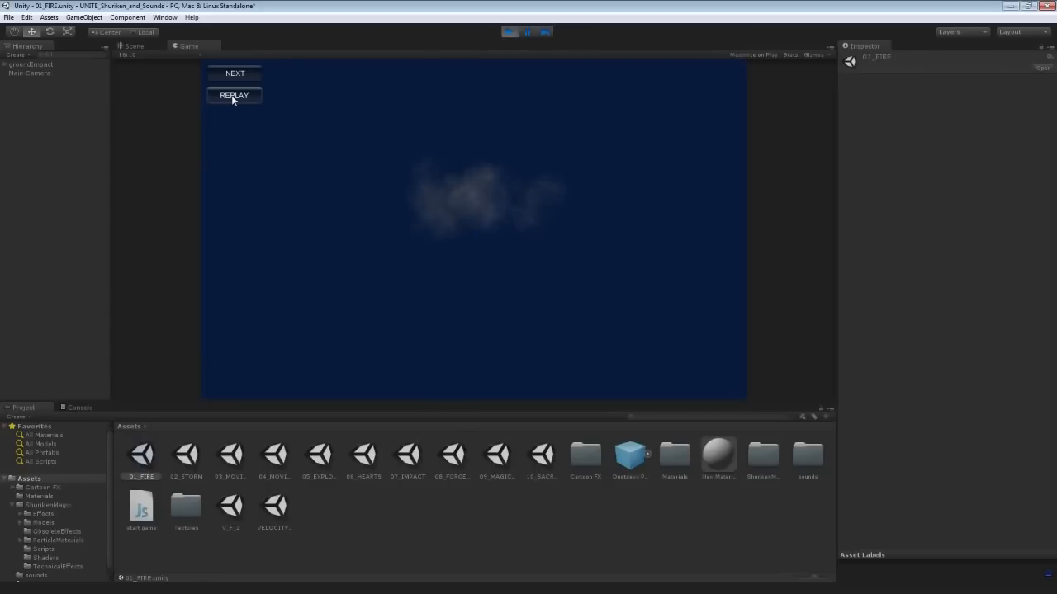
left_click(232, 95)
left_click(232, 96)
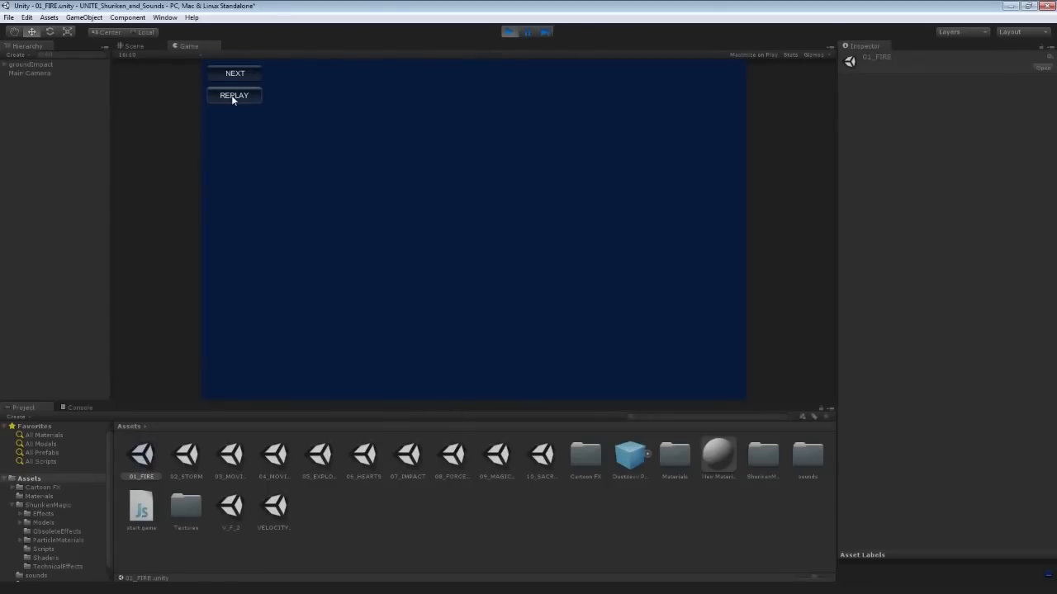
left_click(232, 96)
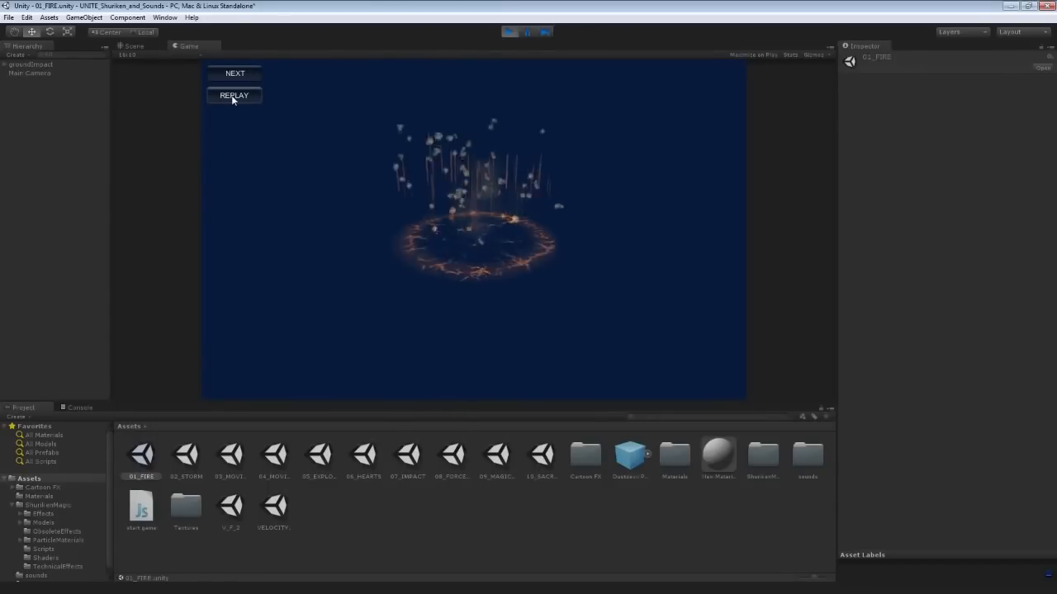
left_click(232, 96)
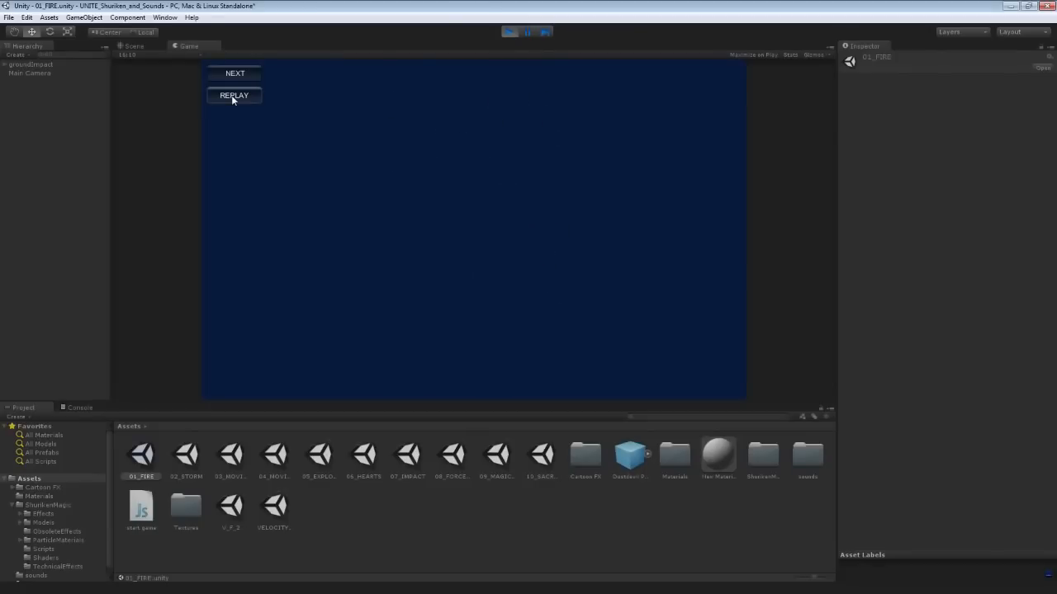
Advance to the ground lights effect and the force field effect, replaying each one
left_click(233, 77)
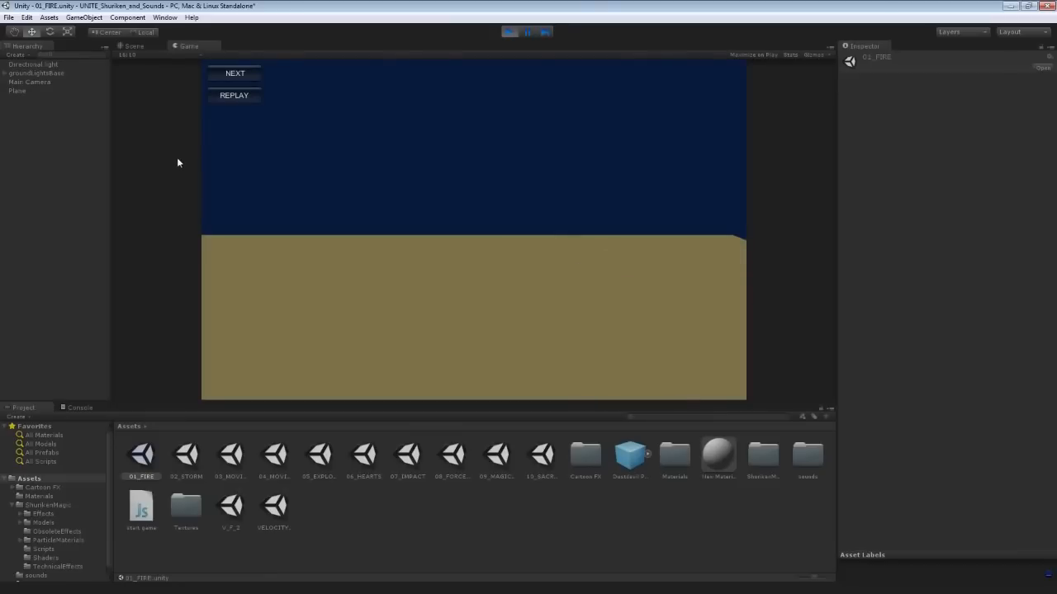
left_click(224, 96)
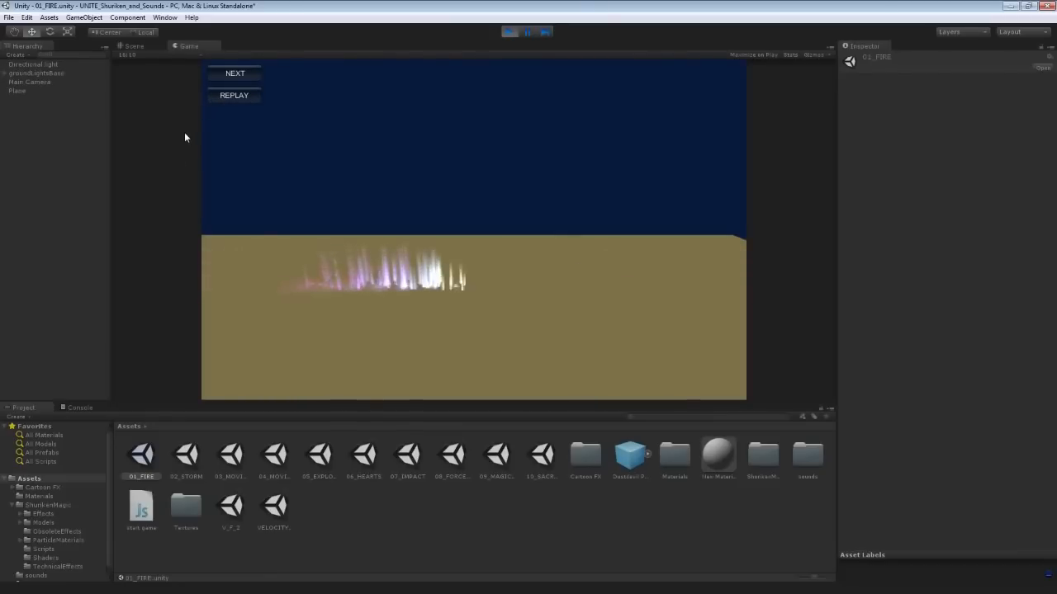
left_click(234, 73)
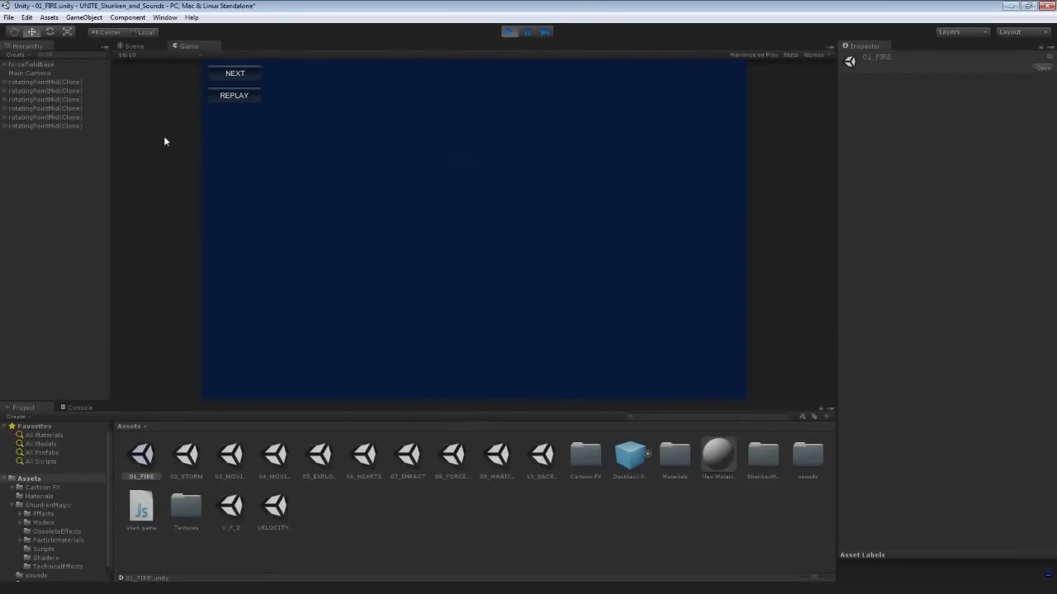
left_click(235, 96)
Advance to the broken heart effect and replay it several times
left_click(236, 74)
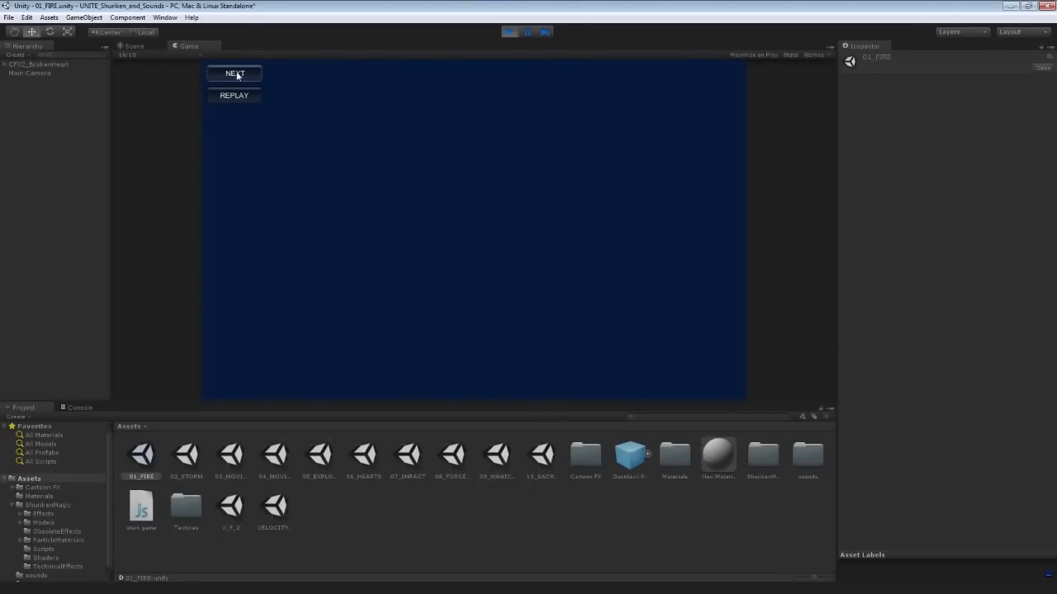
left_click(240, 99)
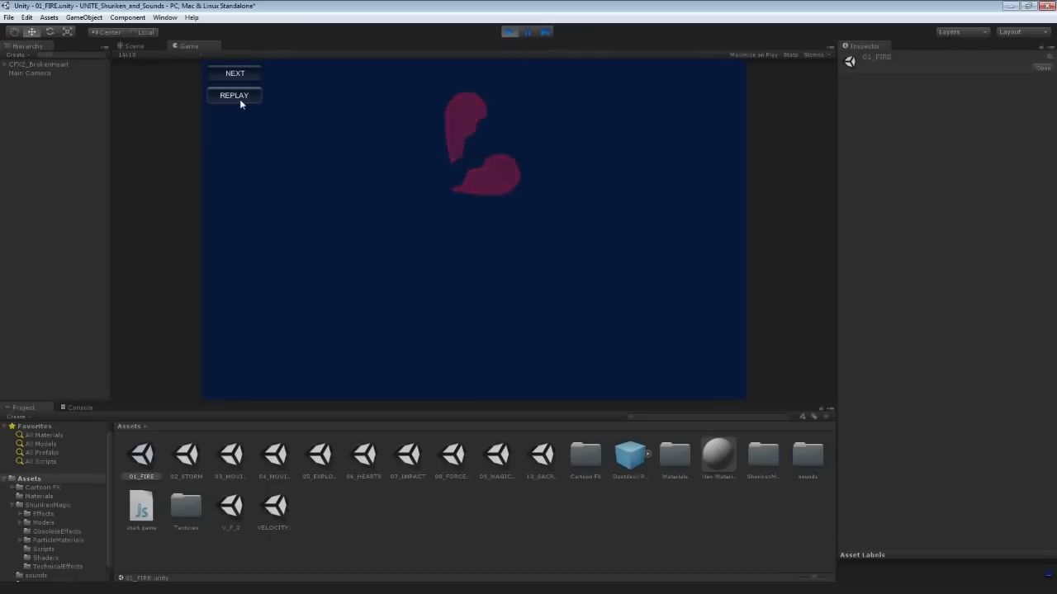
left_click(244, 101)
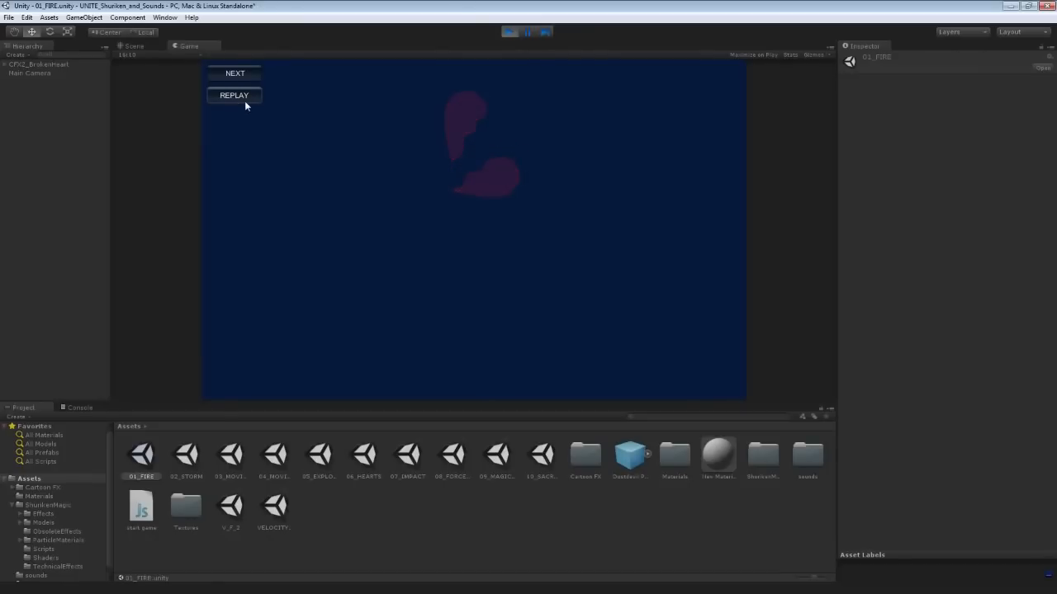
left_click(245, 101)
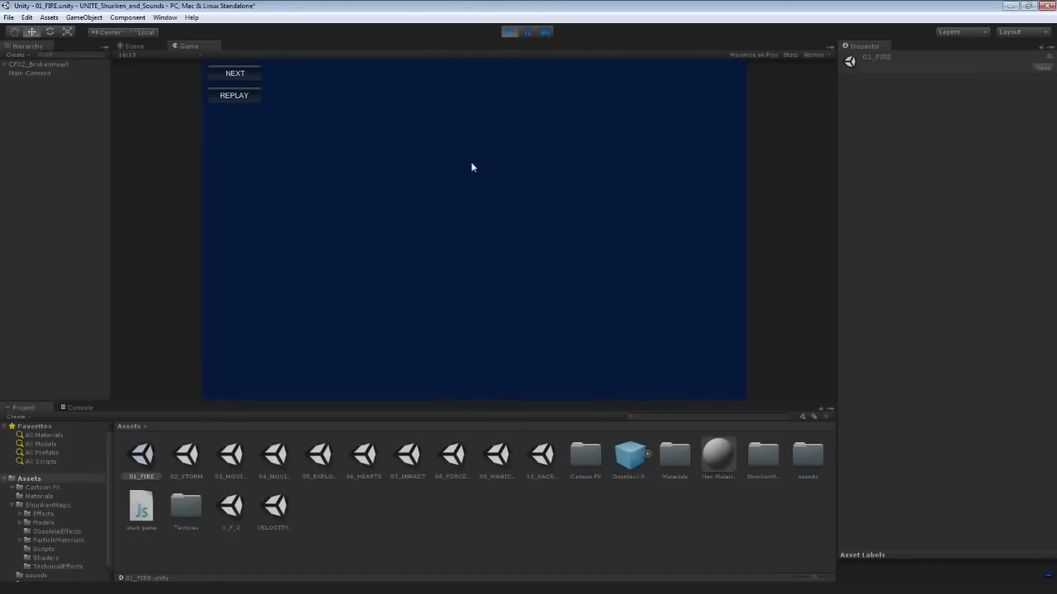
left_click(231, 96)
Advance past the dust devil effect to the sacred ground effect and replay it
left_click(239, 74)
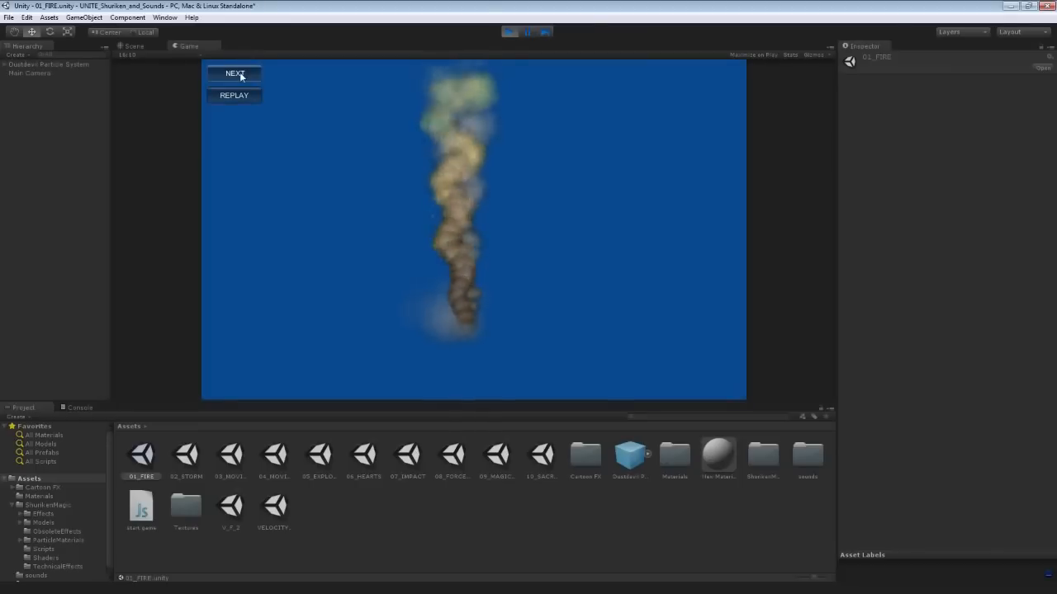
left_click(238, 74)
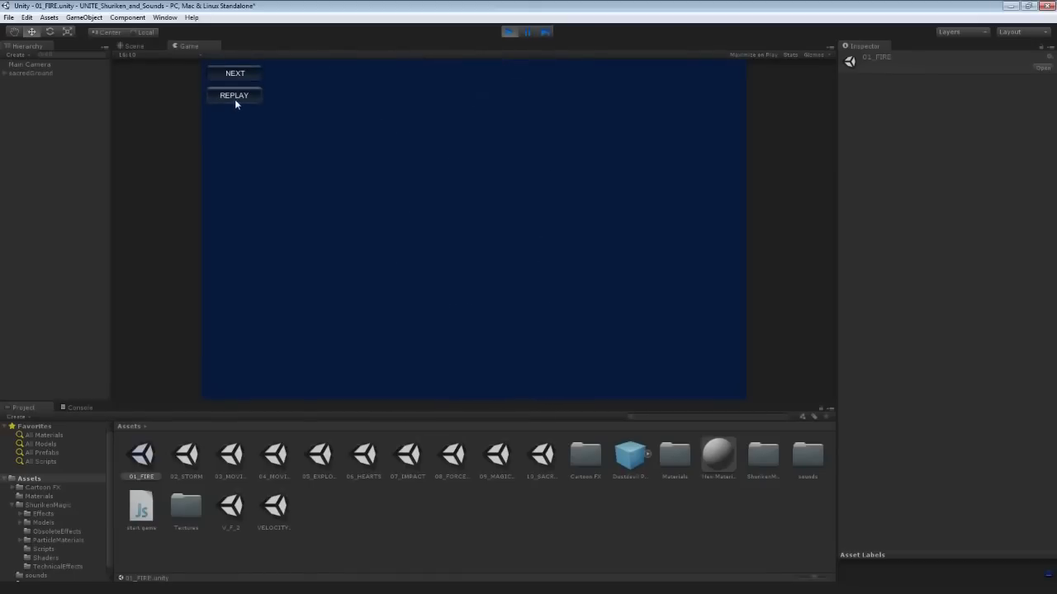
left_click(235, 96)
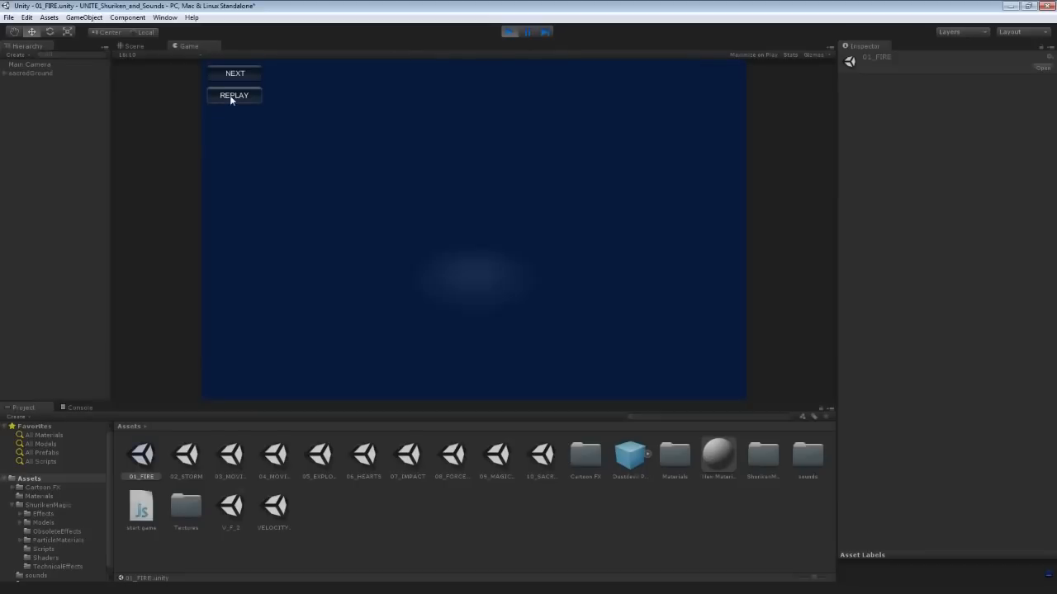
left_click(234, 96)
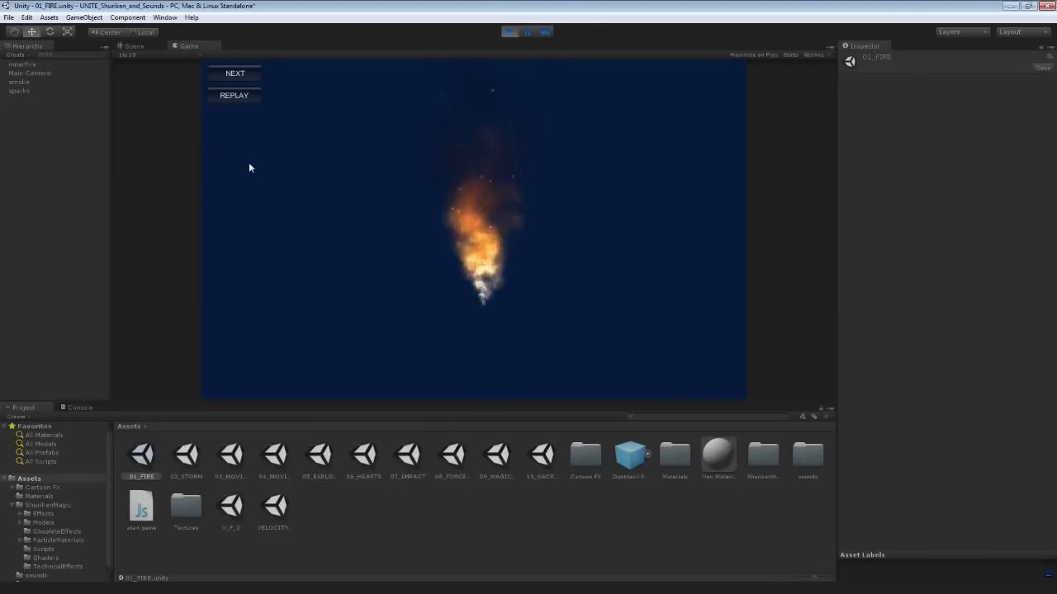
Cycle through the demo effects again from the fire to the sacred ground effect
left_click(221, 77)
left_click(221, 77)
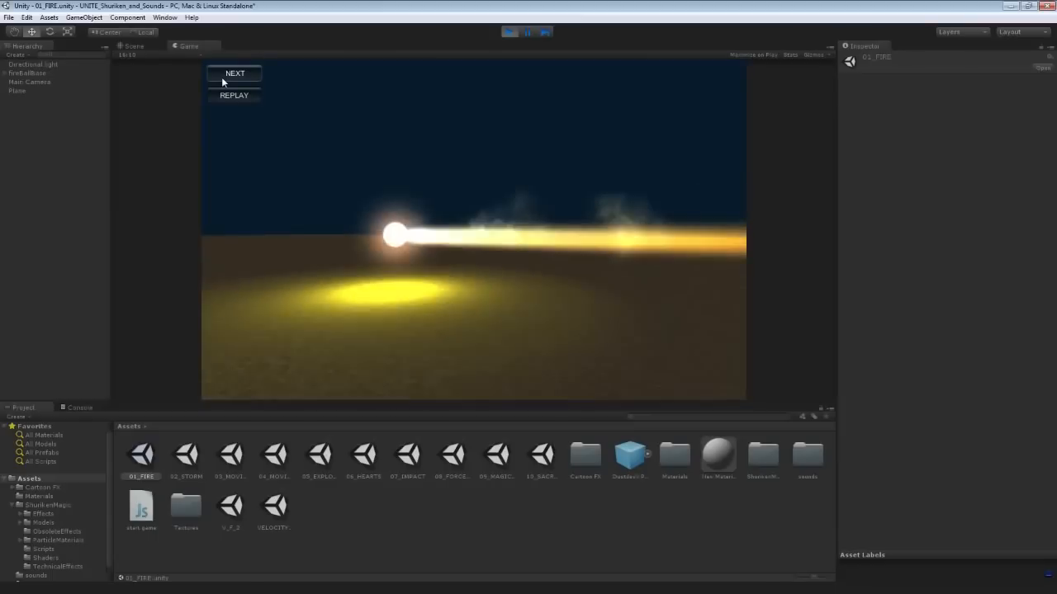
left_click(221, 77)
left_click(223, 77)
left_click(230, 76)
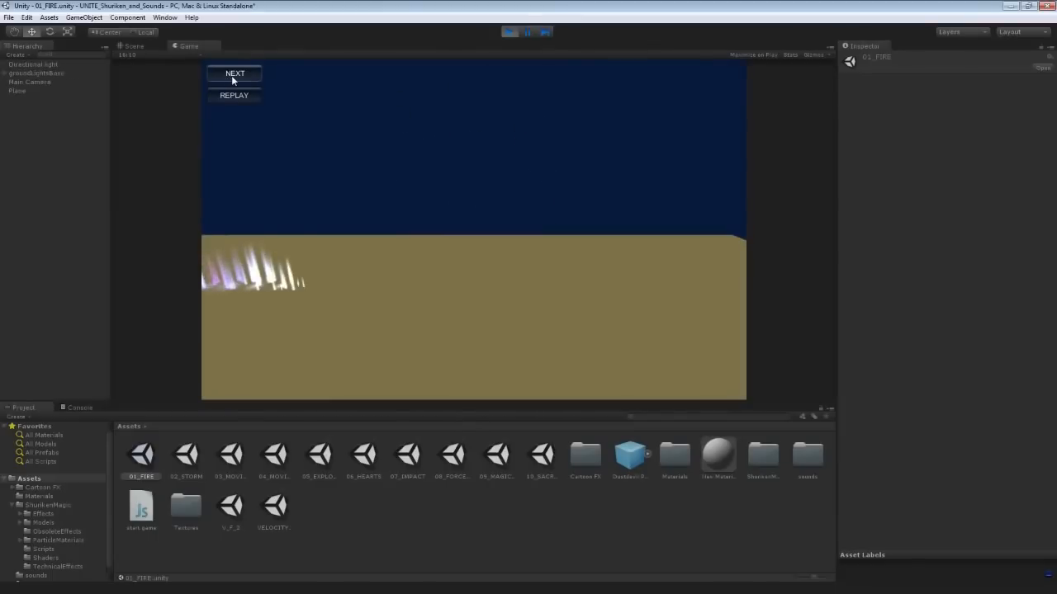
left_click(232, 75)
left_click(238, 74)
left_click(238, 74)
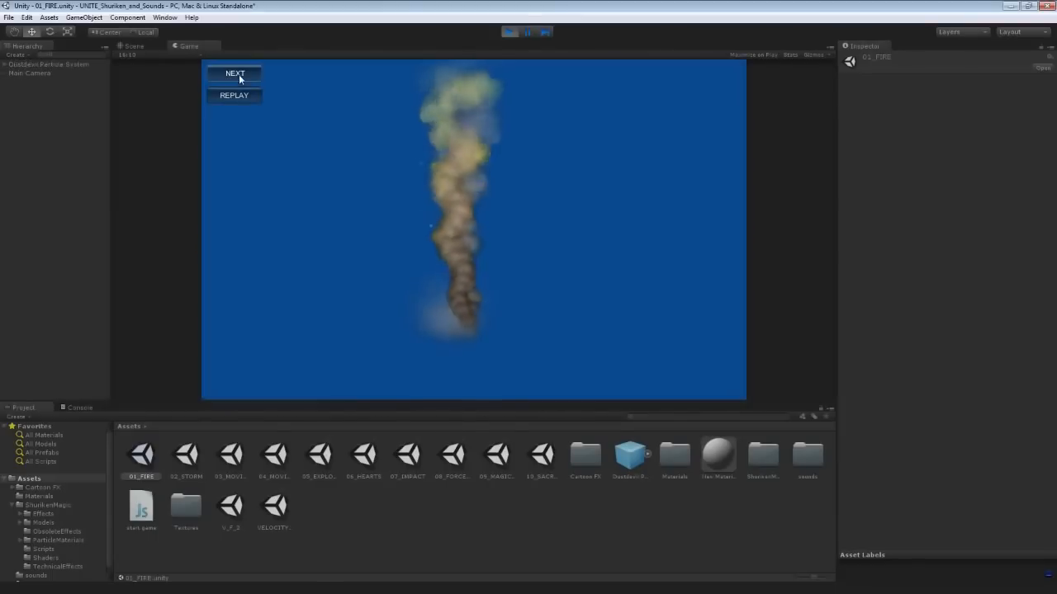
left_click(239, 74)
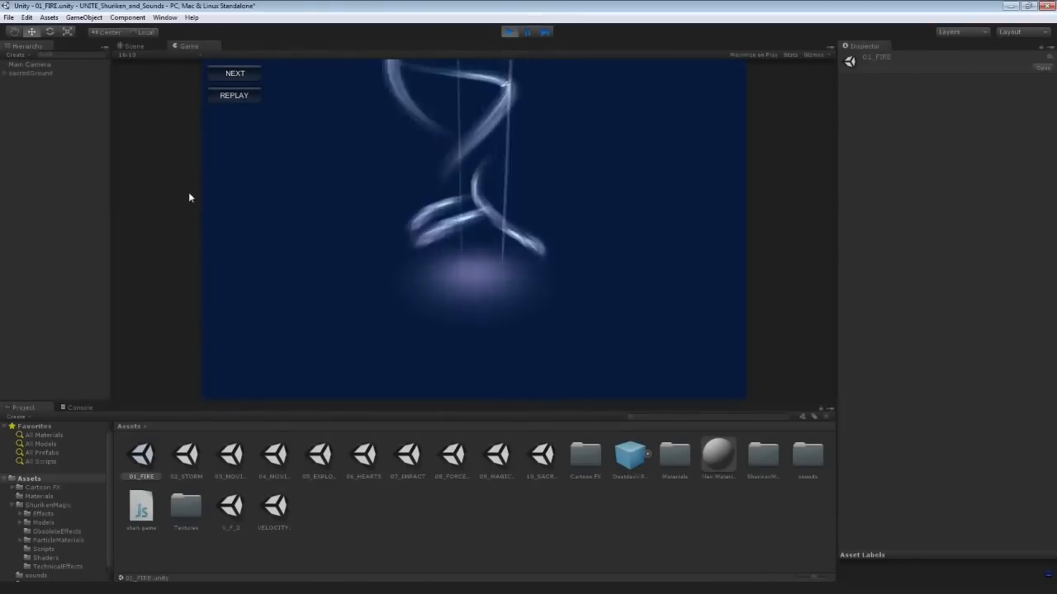